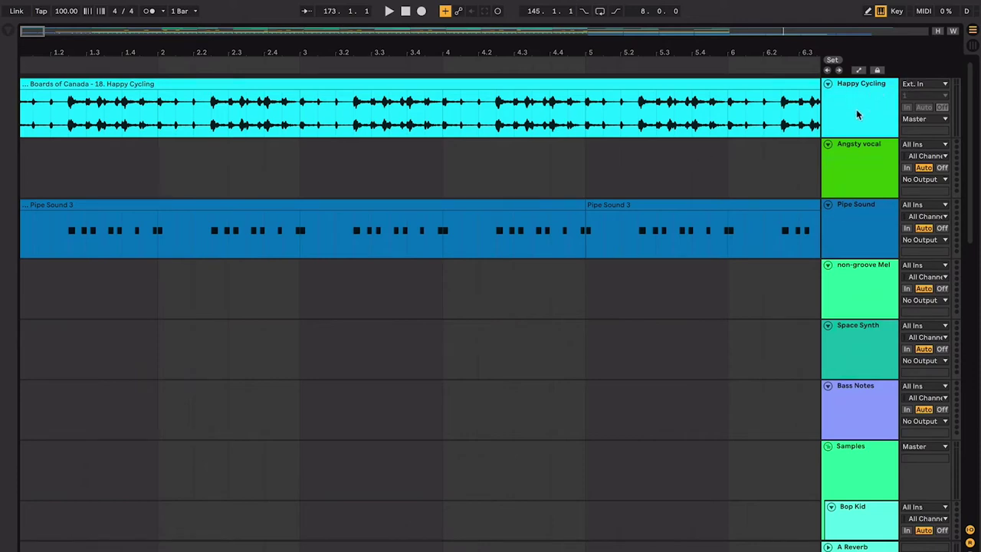
Step: Increase the height of the Happy Cycling track and go to the start of the arrangement
left_click_drag(855, 136, 859, 193)
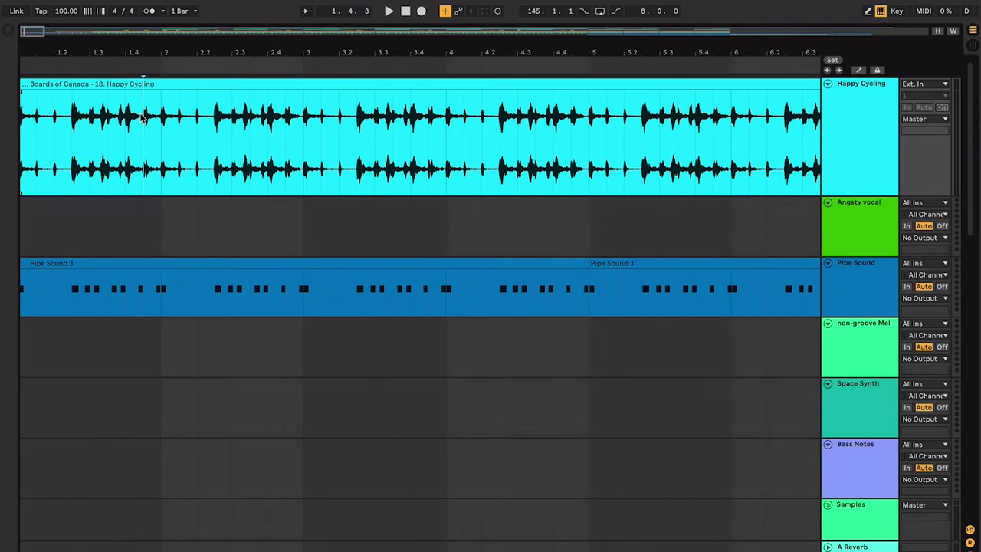
scroll(142, 117, "left", 1)
left_click_drag(35, 150, 20, 152)
Step: Select the first bar of the Pipe Sound clip and play the arrangement from there for about two bars
left_click_drag(161, 303, 22, 298)
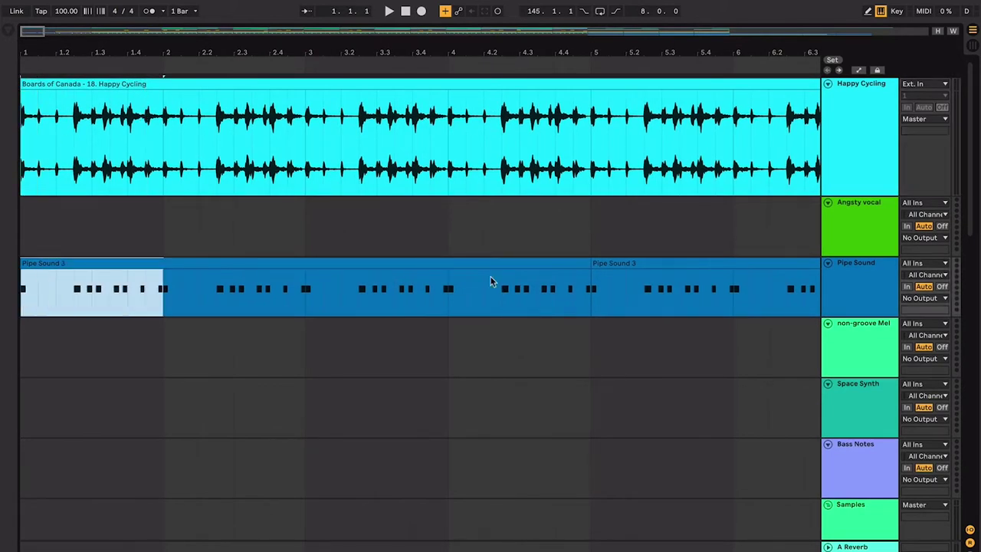
key("space")
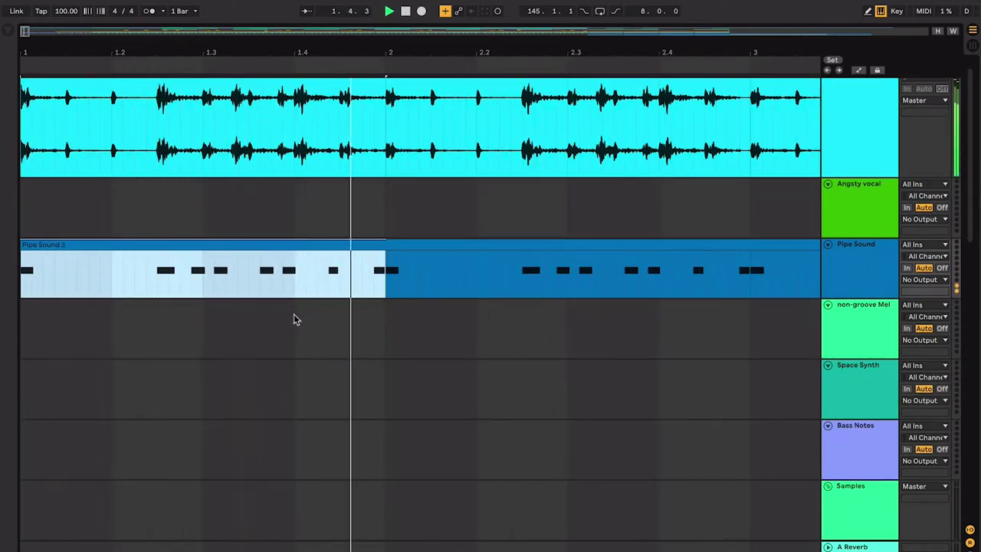
scroll(295, 314, "right", 5)
scroll(294, 314, "up", 1)
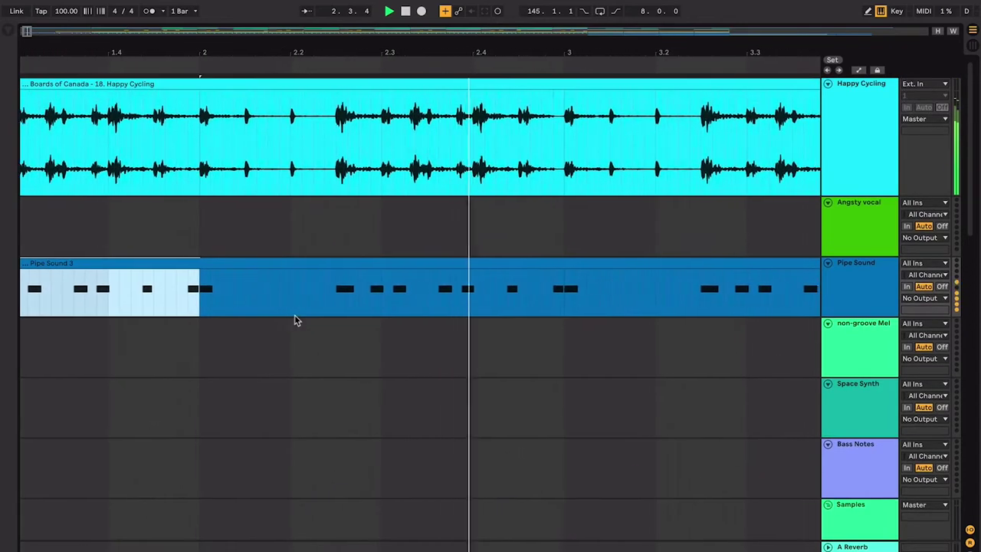
key("space")
Step: Highlight the first bar of the 1-2-3-4 Hat clip and the matching part of the 2-4 Snare clip
scroll(304, 319, "down", 10)
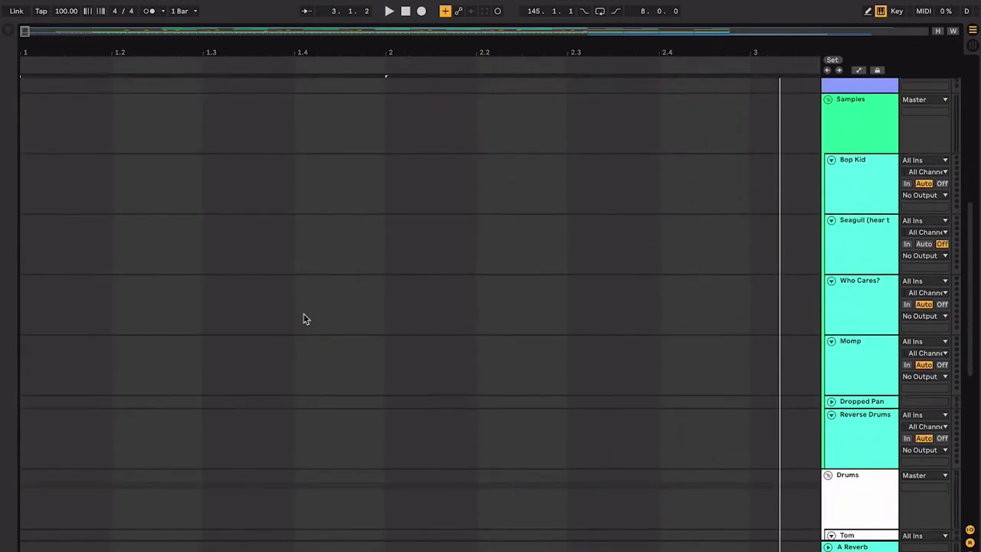
left_click(869, 349)
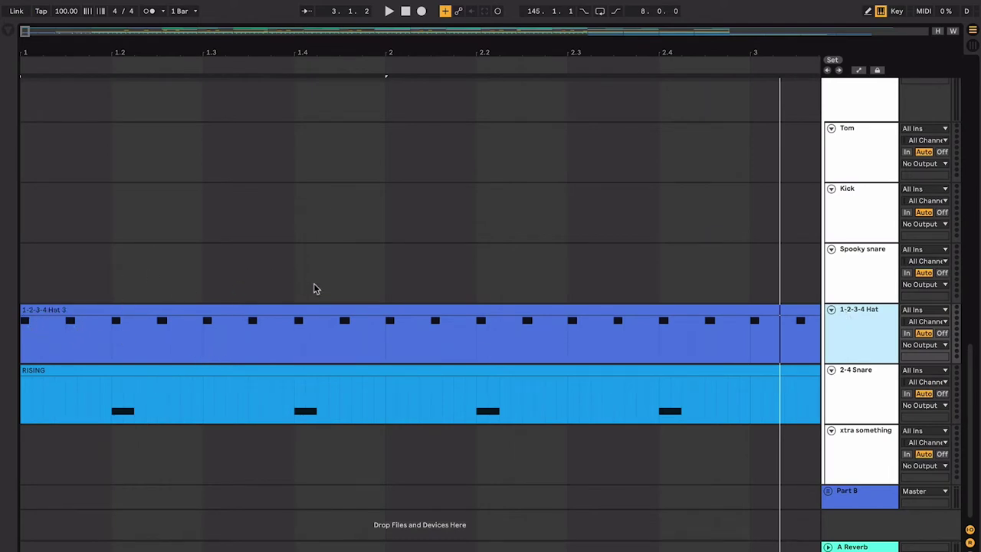
left_click_drag(390, 327, 107, 330)
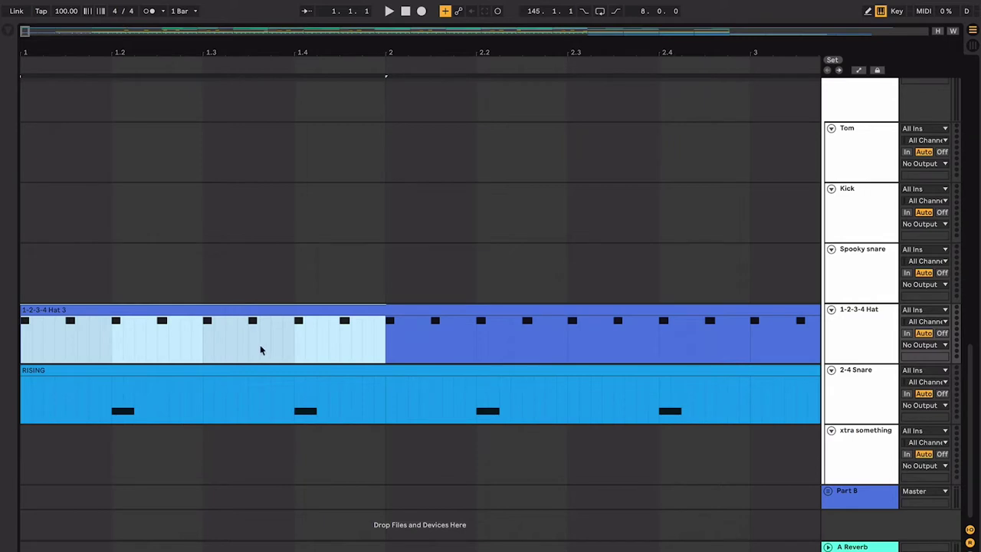
left_click_drag(383, 407, 43, 420)
left_click_drag(154, 407, 203, 400)
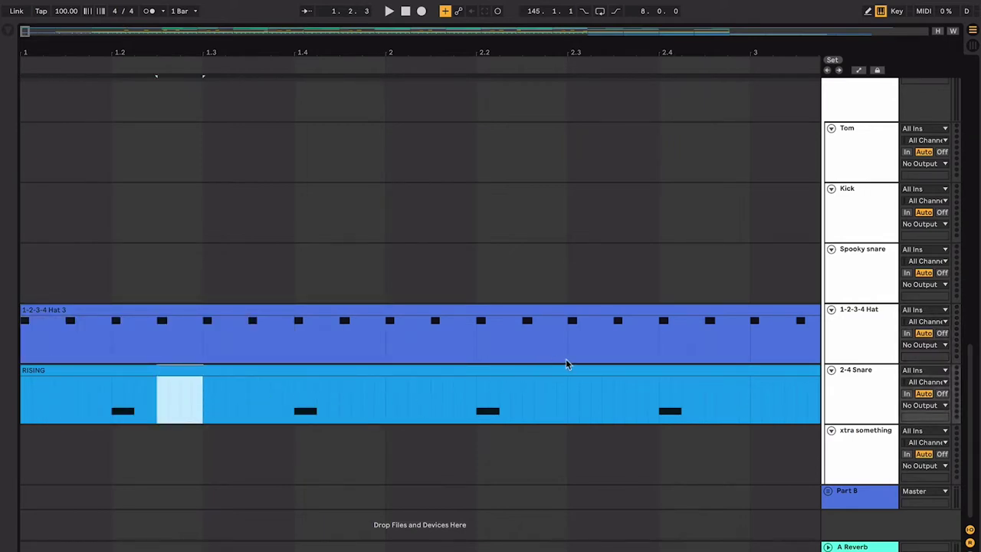
Step: Play the arrangement from the start of the first 1-2-3-4 Hat clip to about bar 9 while comparing the tracks
left_click(272, 308)
key("space")
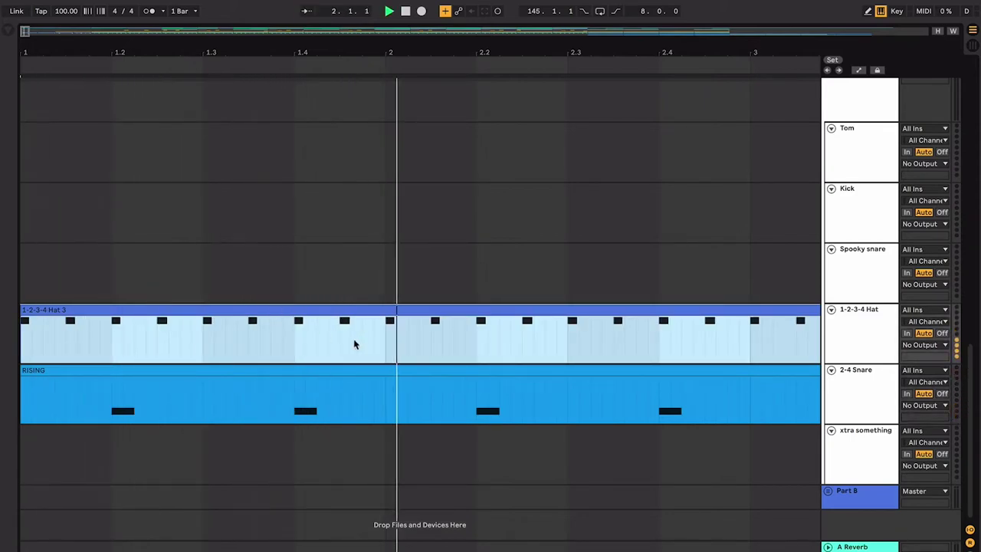
scroll(368, 345, "up", 1)
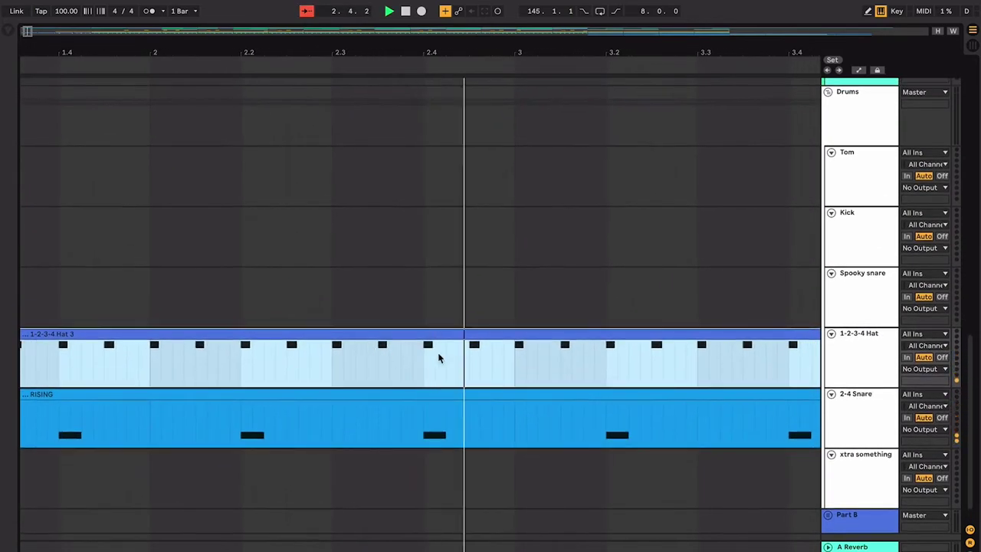
scroll(437, 357, "down", 6)
scroll(439, 357, "up", 1)
scroll(439, 354, "up", 10)
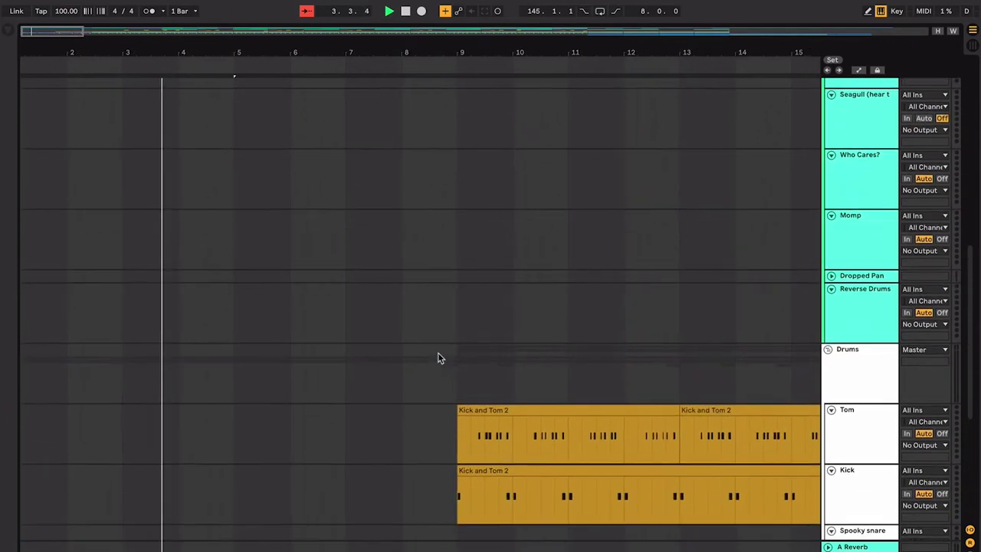
scroll(439, 355, "down", 5)
scroll(438, 355, "up", 9)
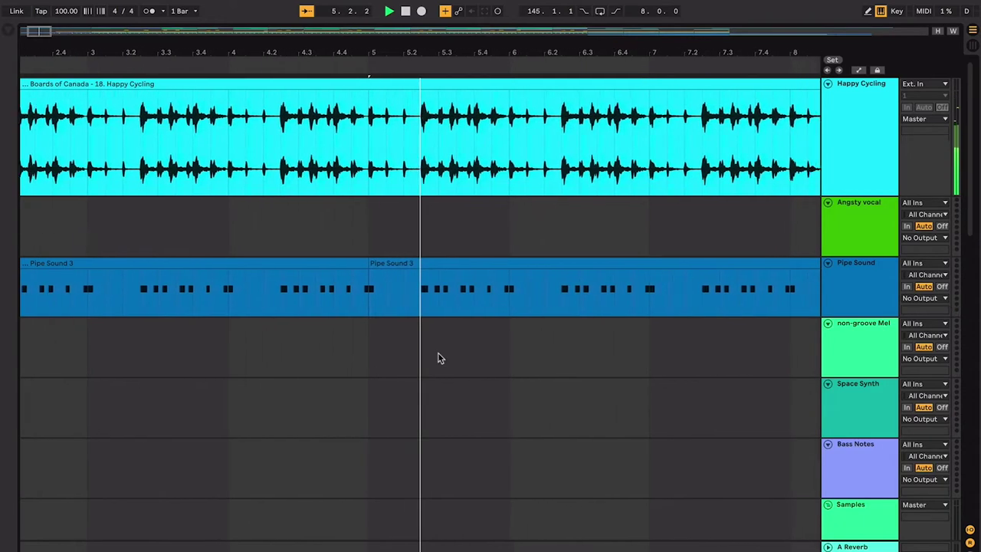
scroll(438, 358, "down", 10)
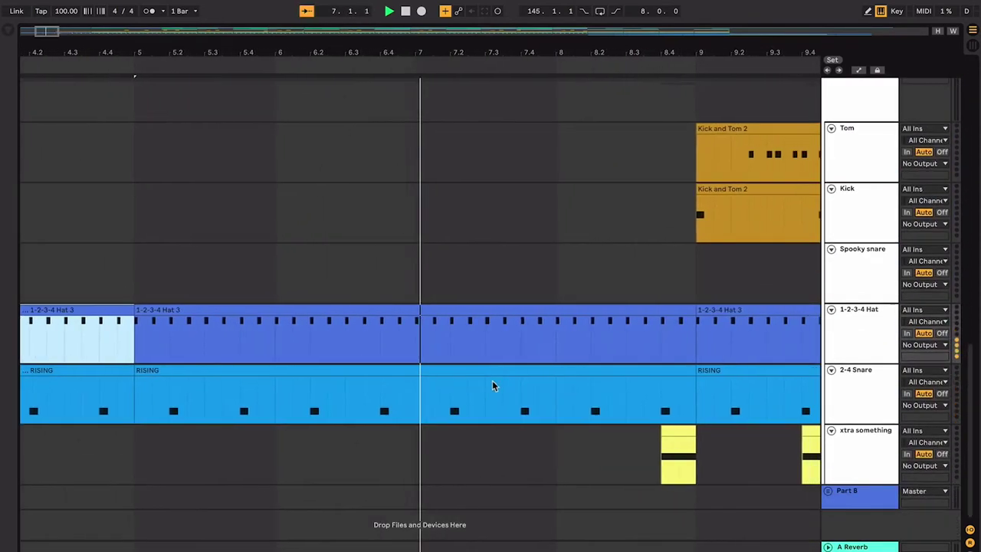
left_click(735, 448)
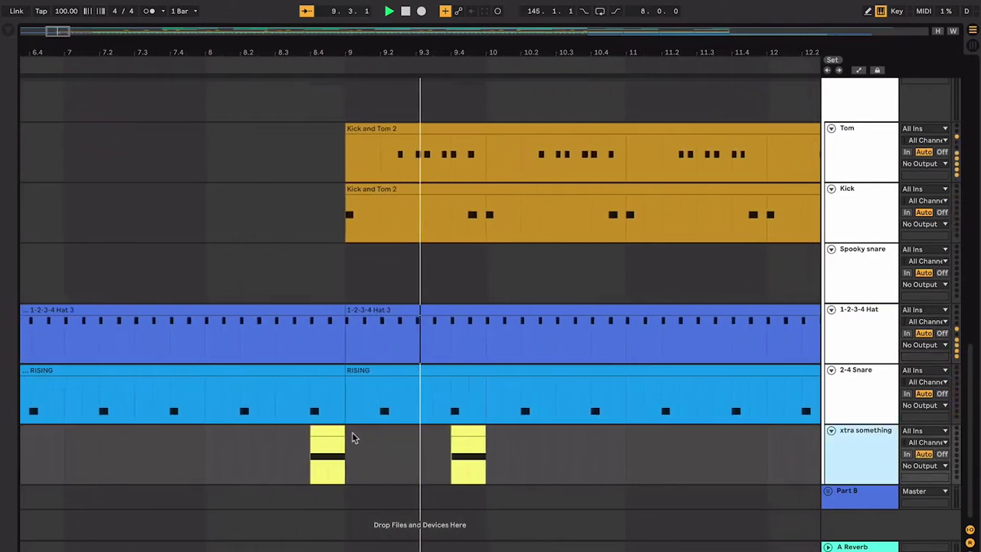
key("space")
Step: Compare the xtra something clip at 8.4 with the same beat of the 2-4 Snare clip by selecting each
left_click(315, 432)
left_click(863, 446)
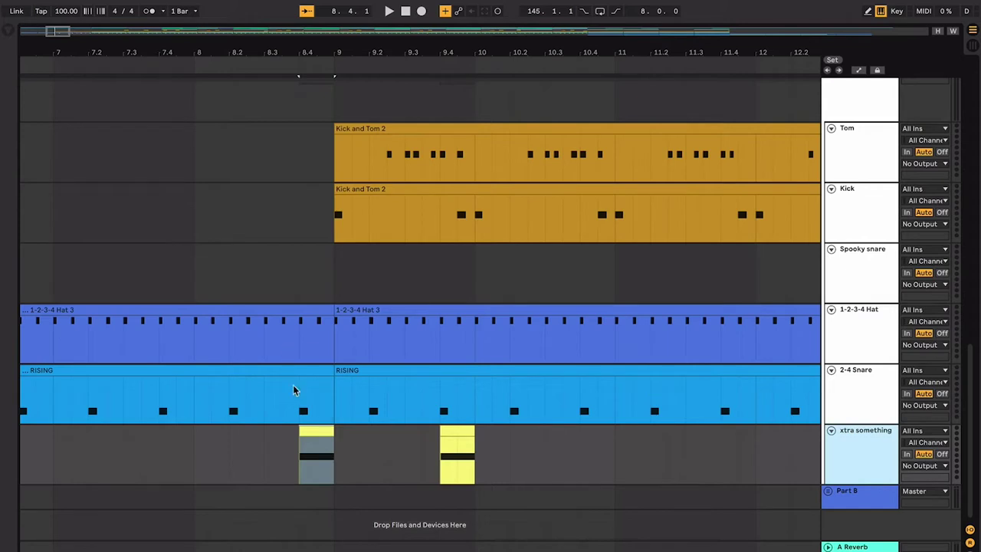
left_click_drag(298, 392, 329, 399)
left_click(314, 431)
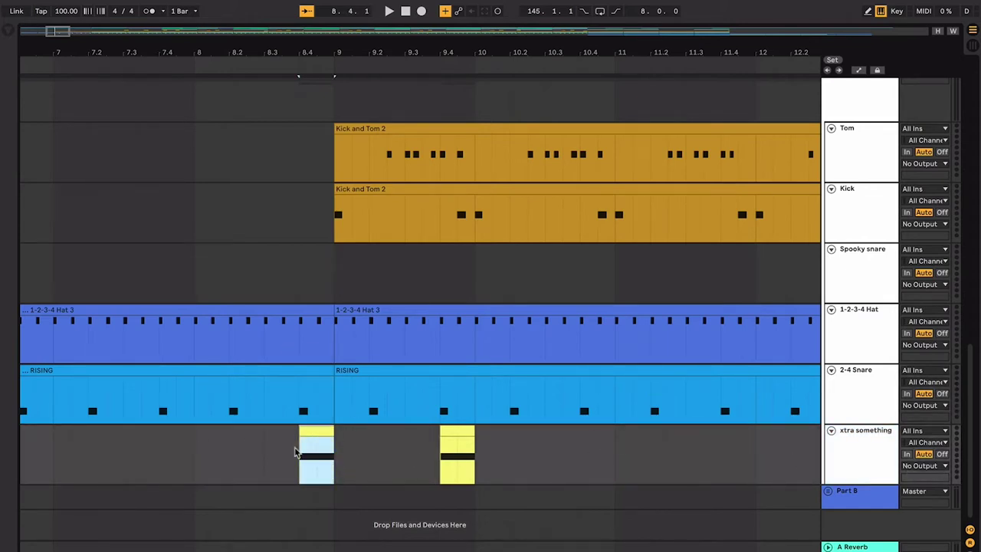
left_click(264, 453)
Step: Highlight the Kick and Tom 2 clips starting at bar 9 on the Tom and Kick tracks, clearing the selection after viewing
scroll(290, 449, "up", 10)
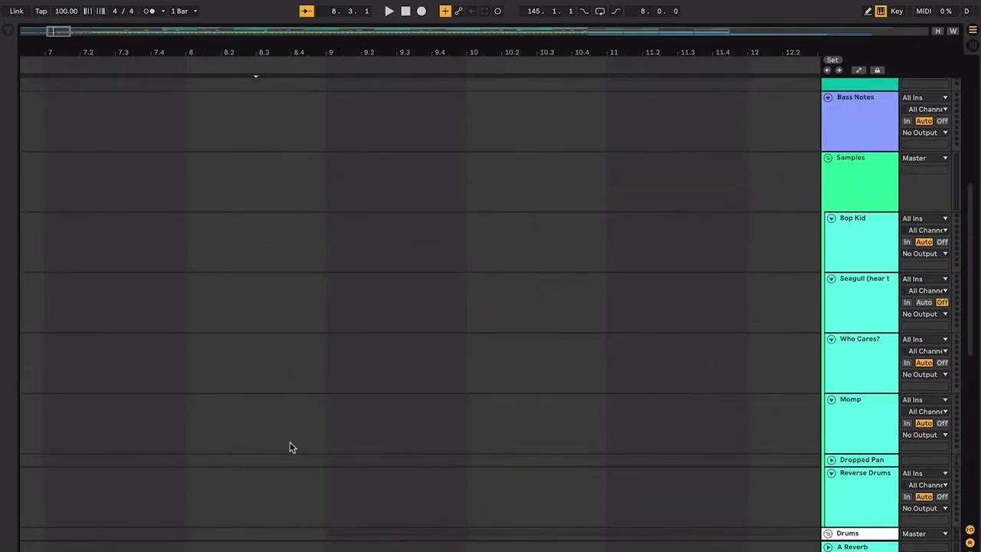
scroll(289, 448, "down", 9)
scroll(290, 449, "up", 2)
scroll(290, 448, "right", 3)
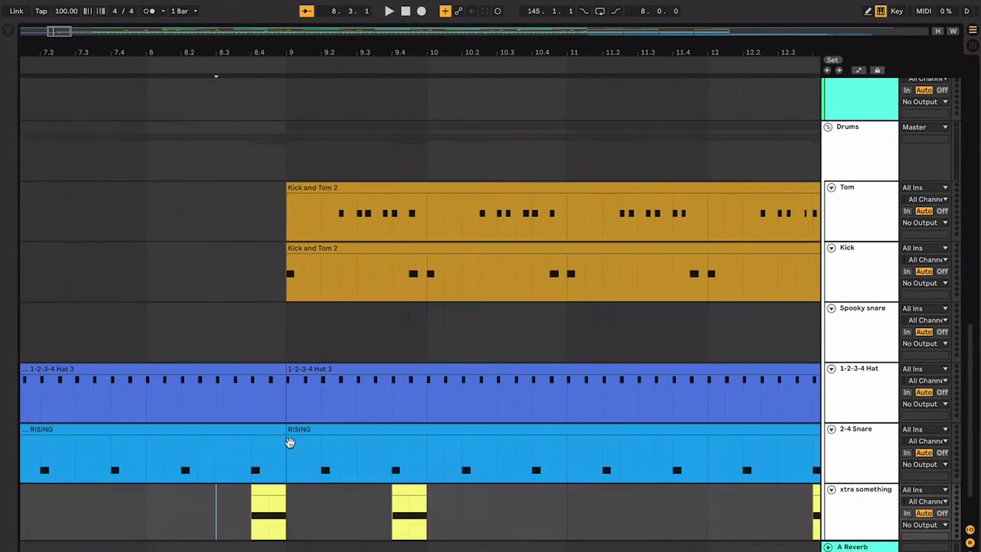
left_click(296, 262)
left_click(380, 202, "shift")
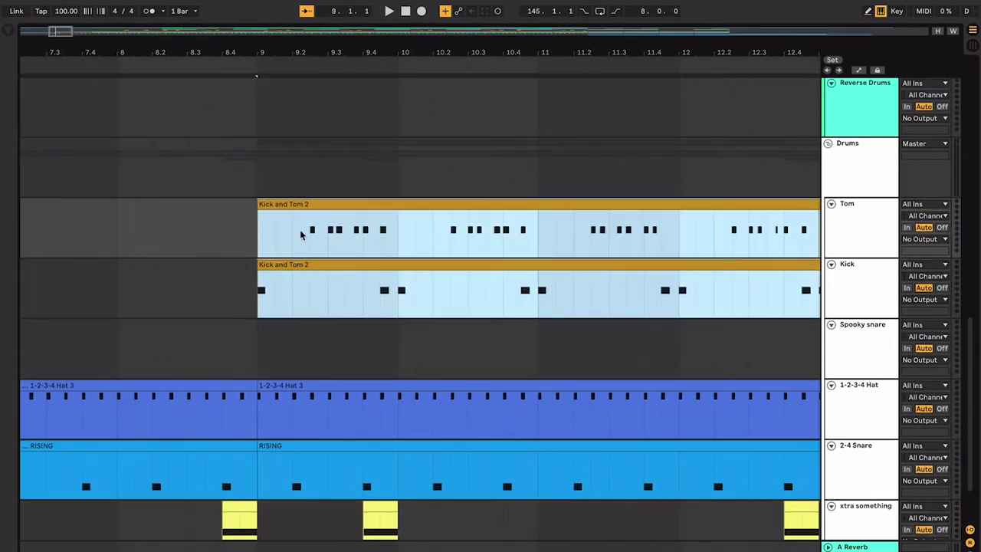
left_click(152, 236)
Step: Examine how the sample and drum clips are laid out across roughly the first 37 bars, returning to the Tom and Kick clips
scroll(150, 236, "up", 2)
scroll(149, 236, "left", 2)
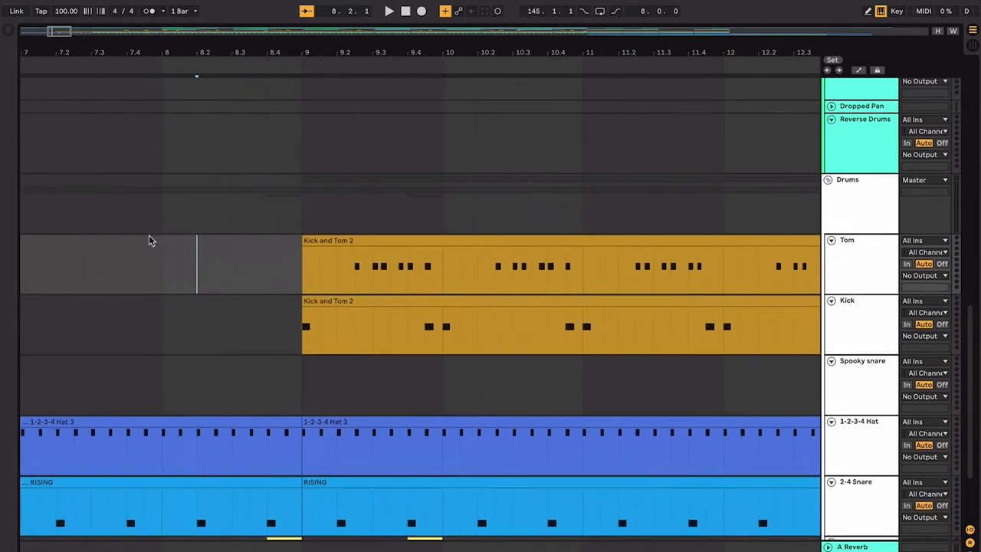
key("minus")
key("minus")
key("minus")
scroll(148, 236, "up", 5)
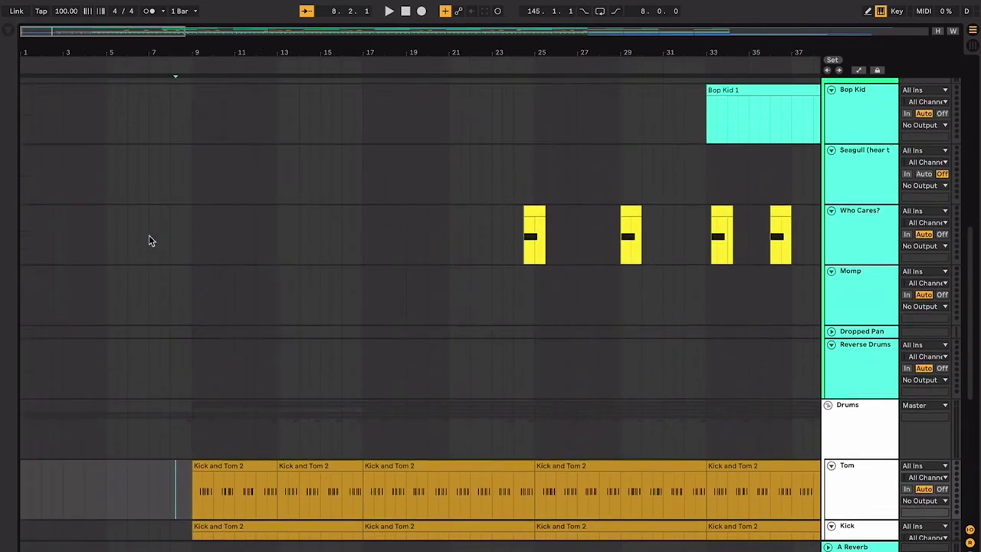
scroll(175, 367, "down", 5)
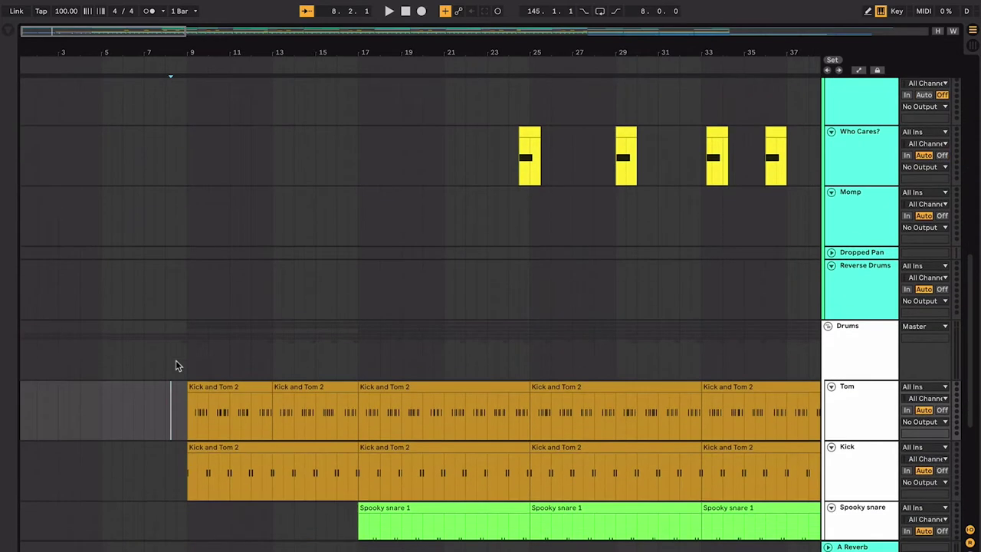
key("plus")
key("plus")
scroll(176, 366, "down", 2)
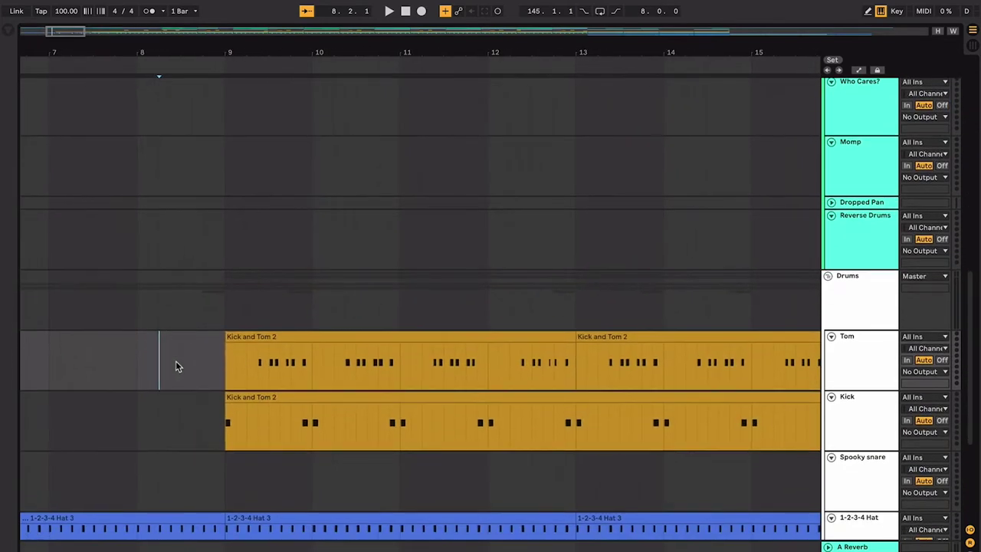
Step: Play the arrangement from 8.4 to about 13.2, following the Tom, Kick, hat and snare clips up close
left_click(193, 368)
scroll(203, 362, "down", 3)
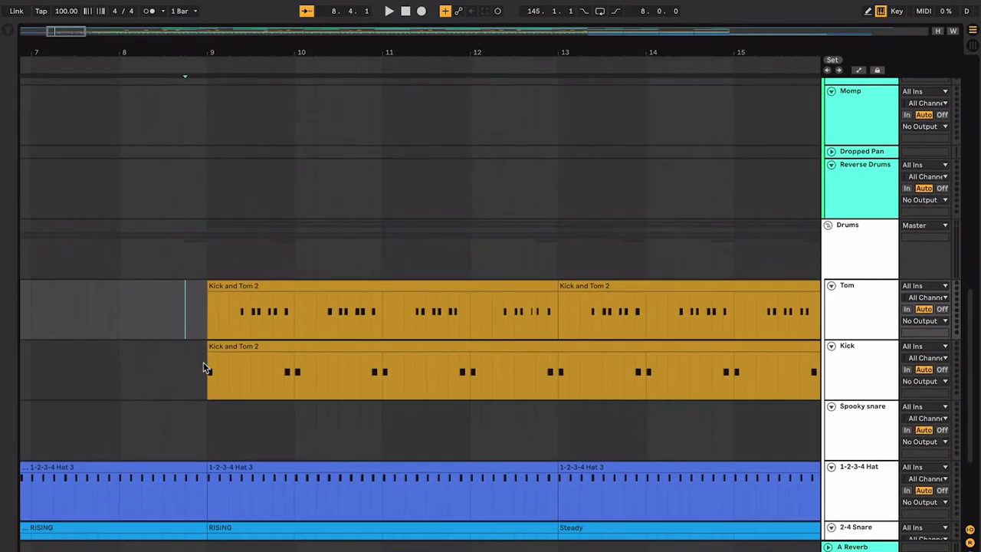
key("space")
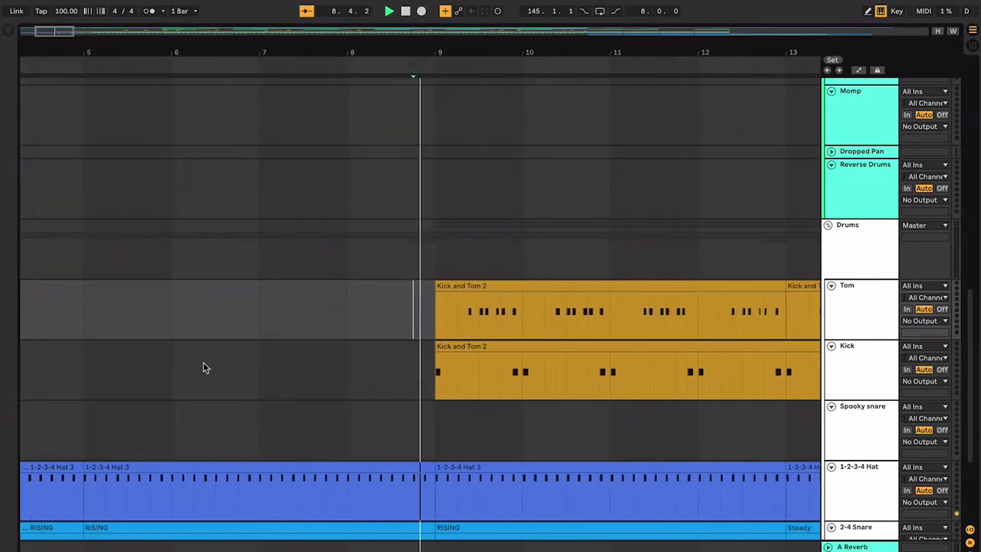
key("plus")
key("plus")
scroll(203, 366, "down", 6)
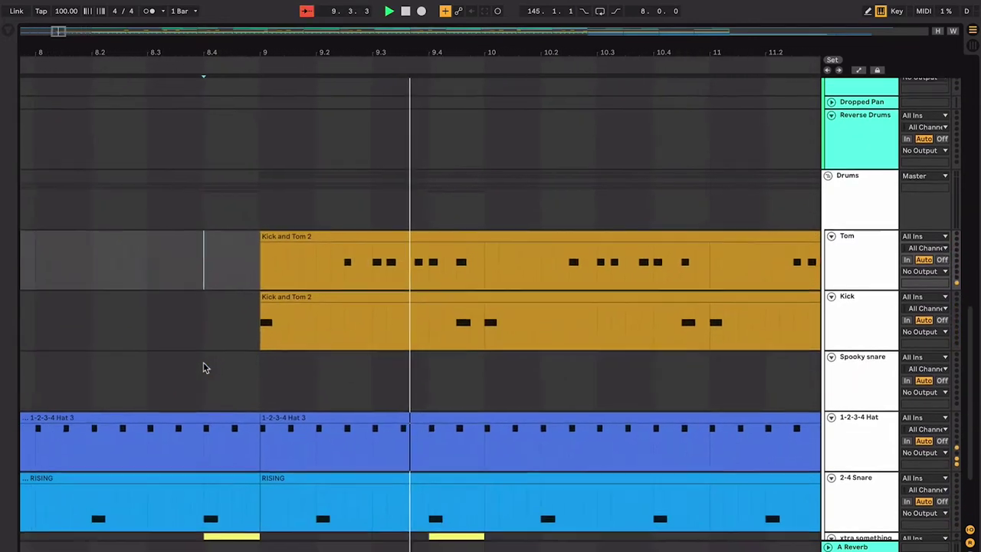
scroll(204, 367, "down", 2)
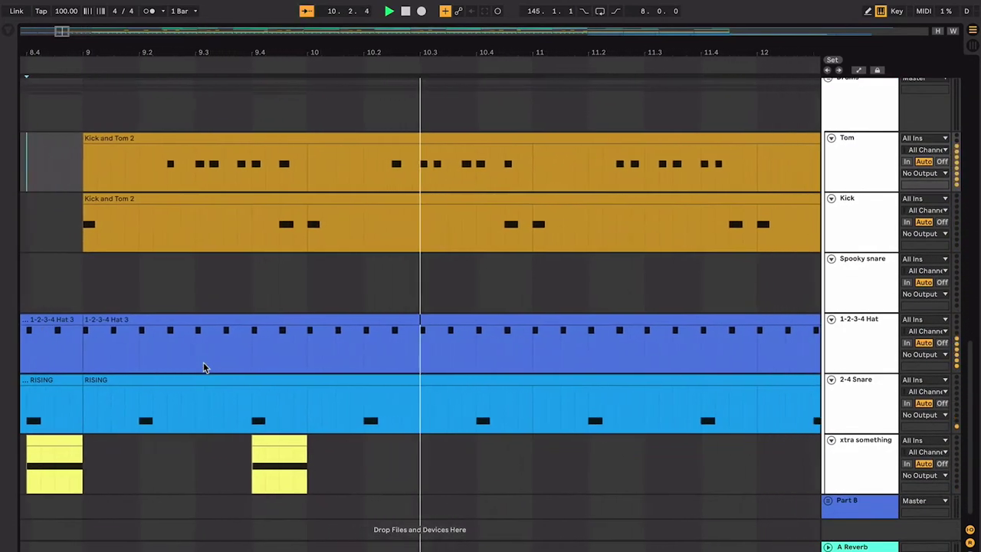
key("plus")
key("plus")
key("plus")
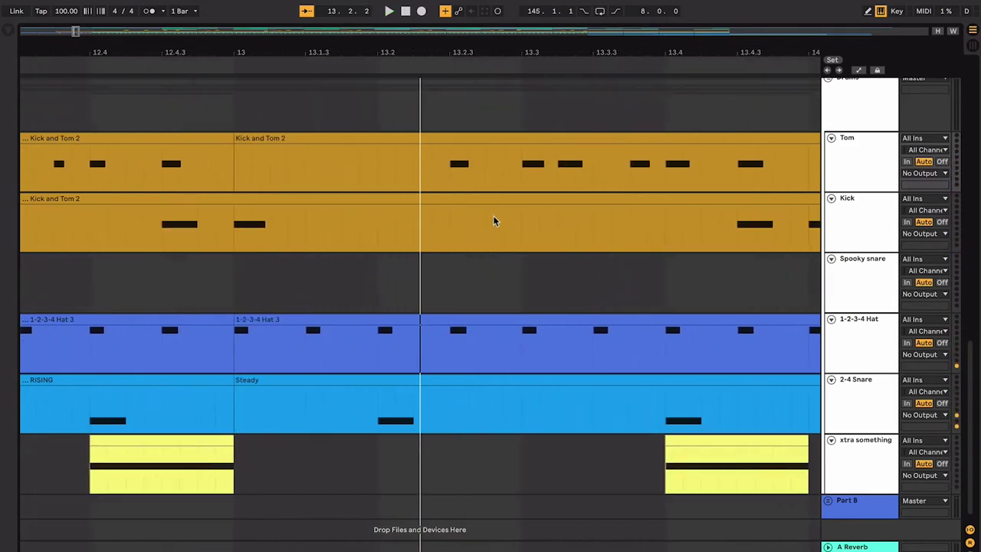
Step: Select the Tom notes from 13.2.3 to bar 14 and compare them with the other drum tracks
left_click(449, 169)
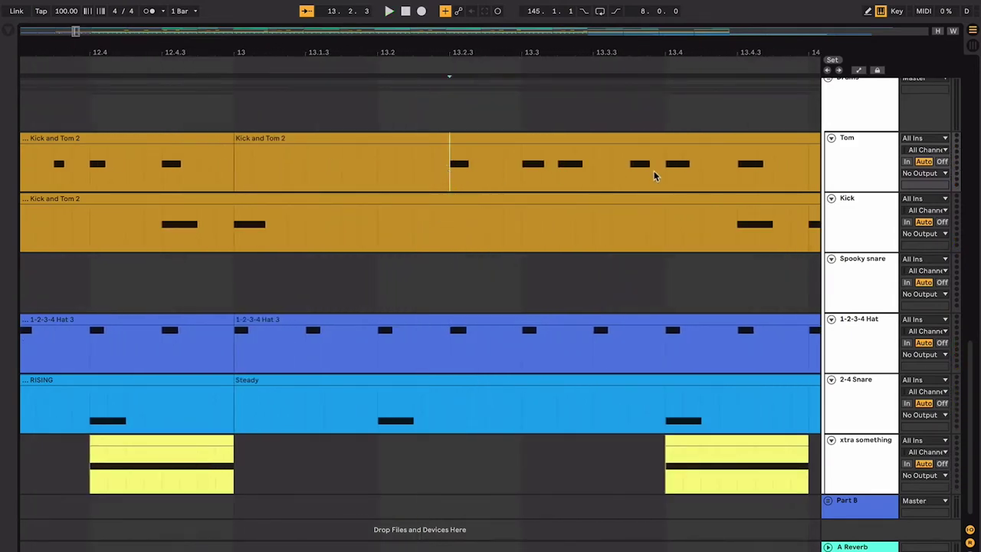
left_click(774, 170, "shift")
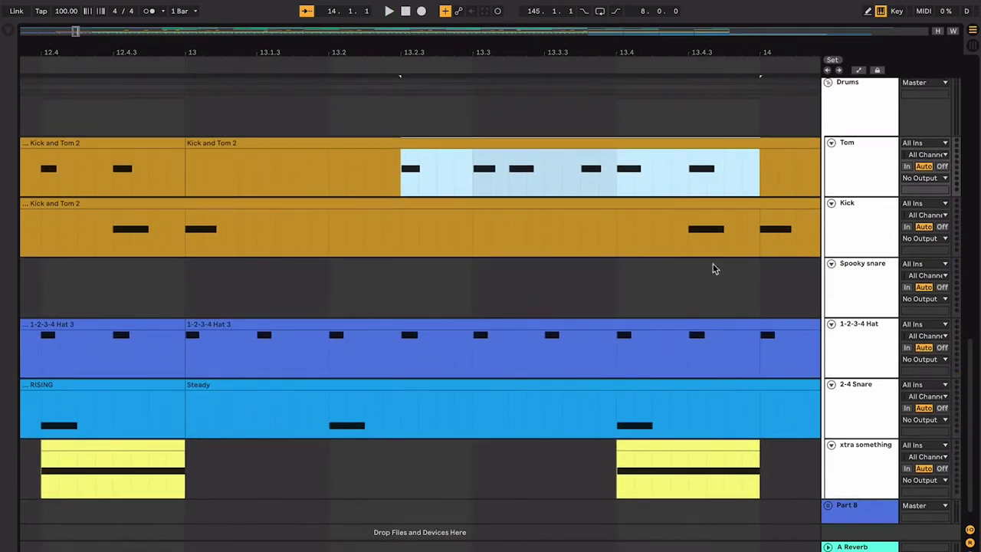
scroll(713, 268, "down", 10)
scroll(464, 295, "down", 3)
scroll(449, 304, "up", 12)
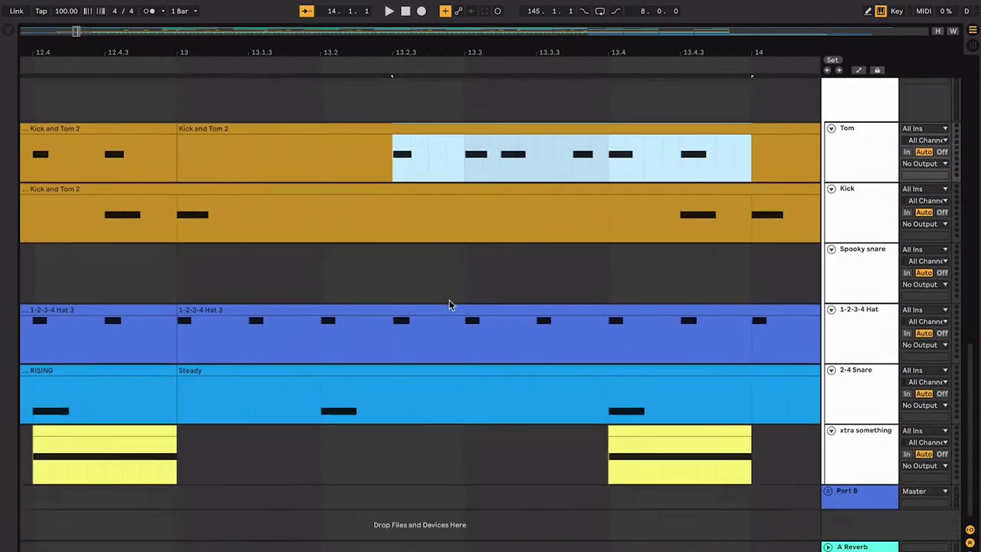
scroll(449, 304, "up", 3)
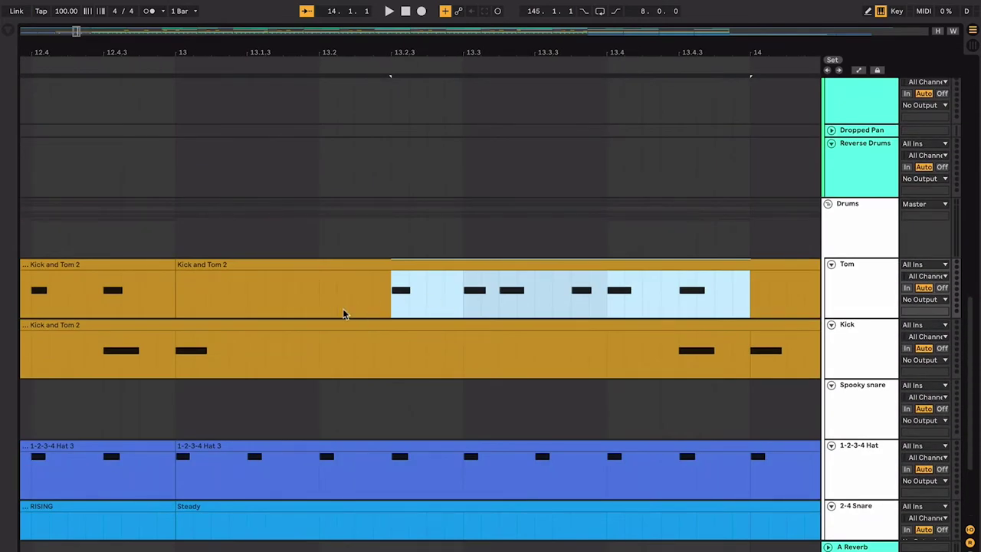
Step: Extend the Tom selection back to bar 13, and reselect only the range from 13.2 to bar 14
left_click(183, 299, "shift")
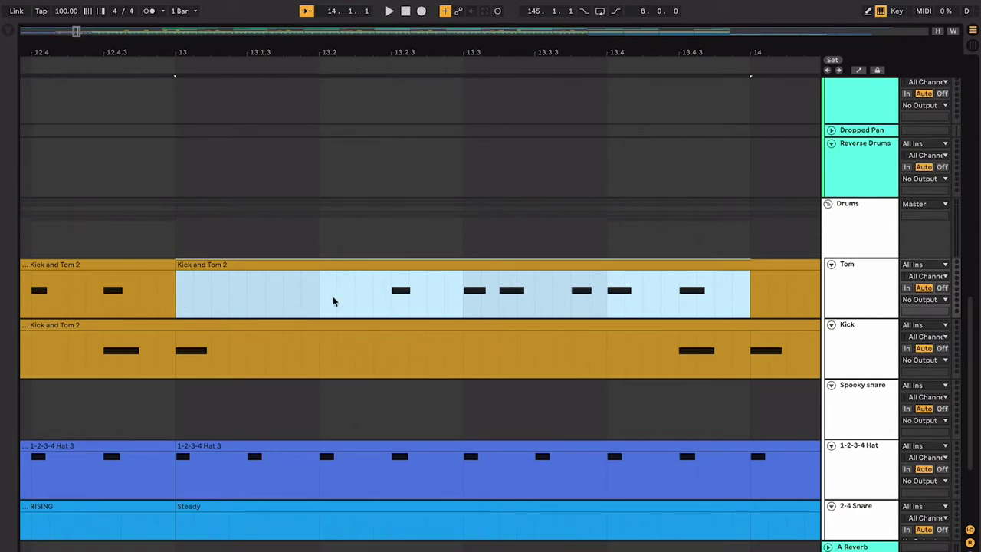
left_click_drag(334, 301, 751, 274)
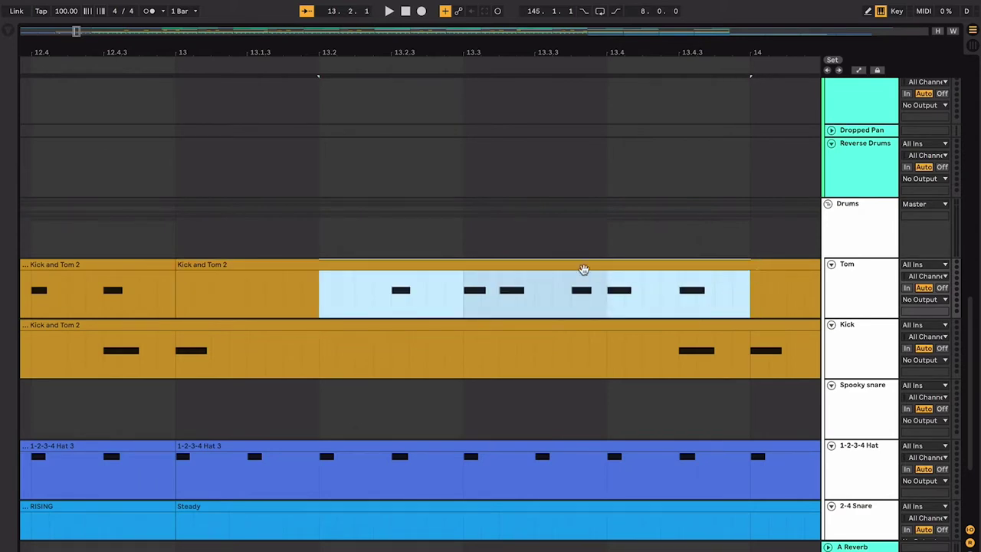
scroll(583, 269, "up", 1)
scroll(584, 269, "down", 1)
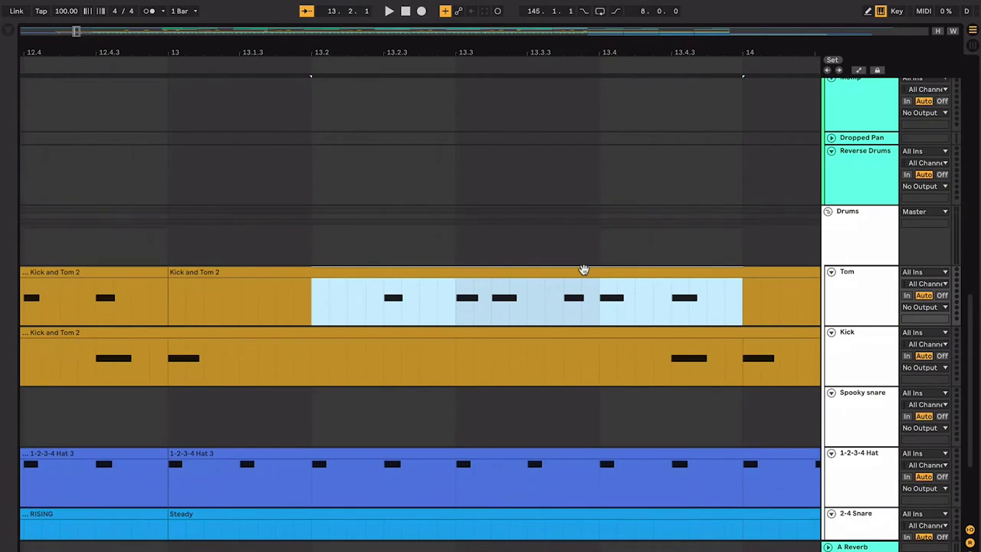
Step: Select the Kick and Tom 2 clip starting at bar 13 on the Tom track, and play from there alongside the other drums
left_click(508, 269)
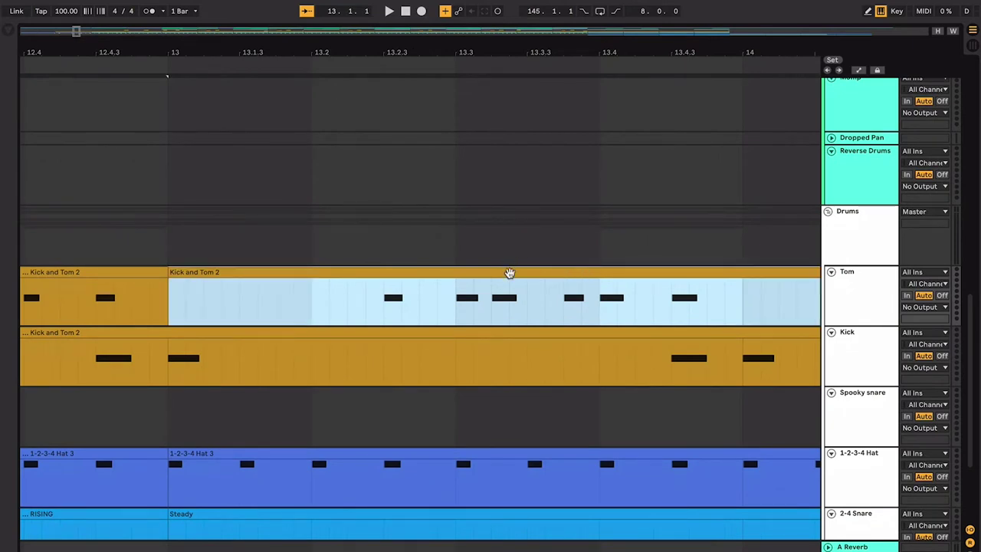
scroll(509, 272, "right", 2)
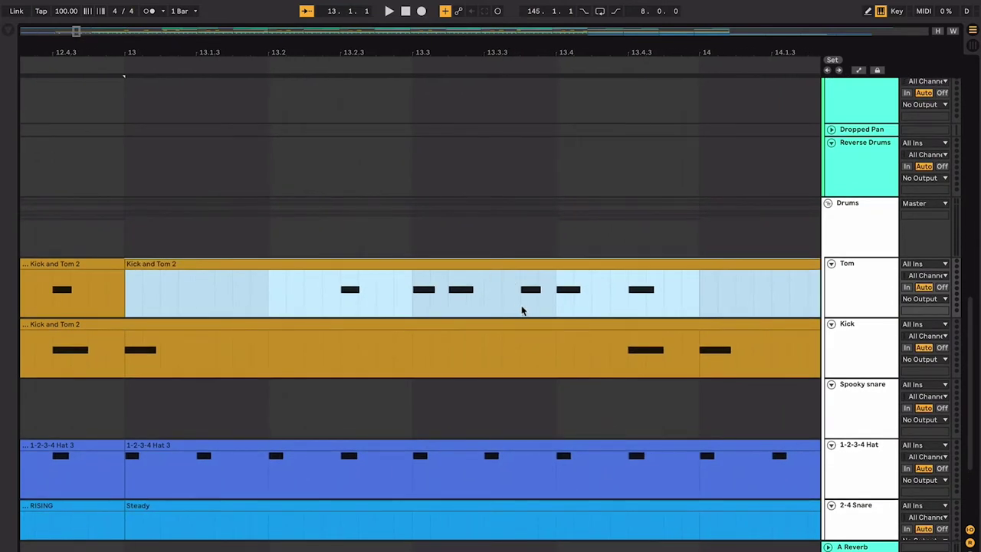
scroll(521, 307, "right", 2)
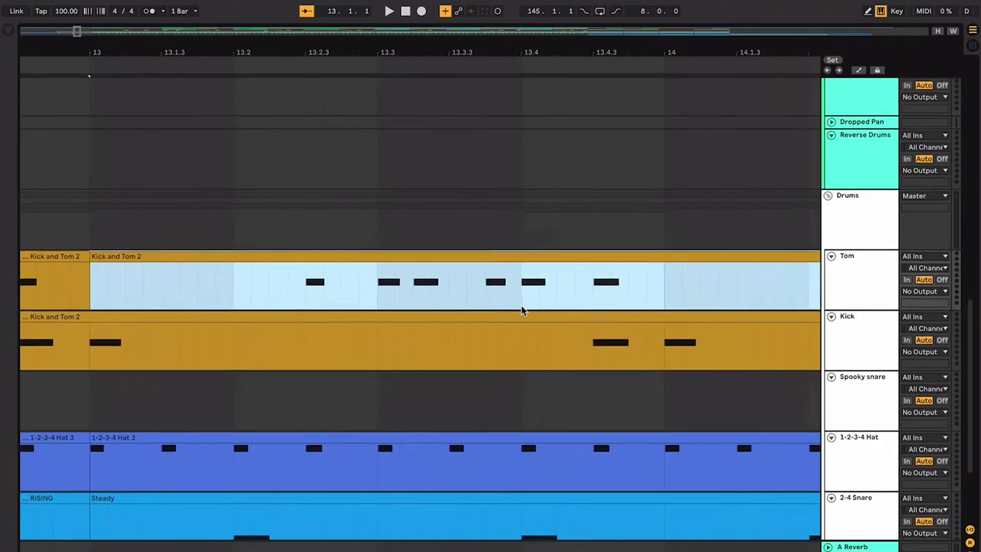
key("space")
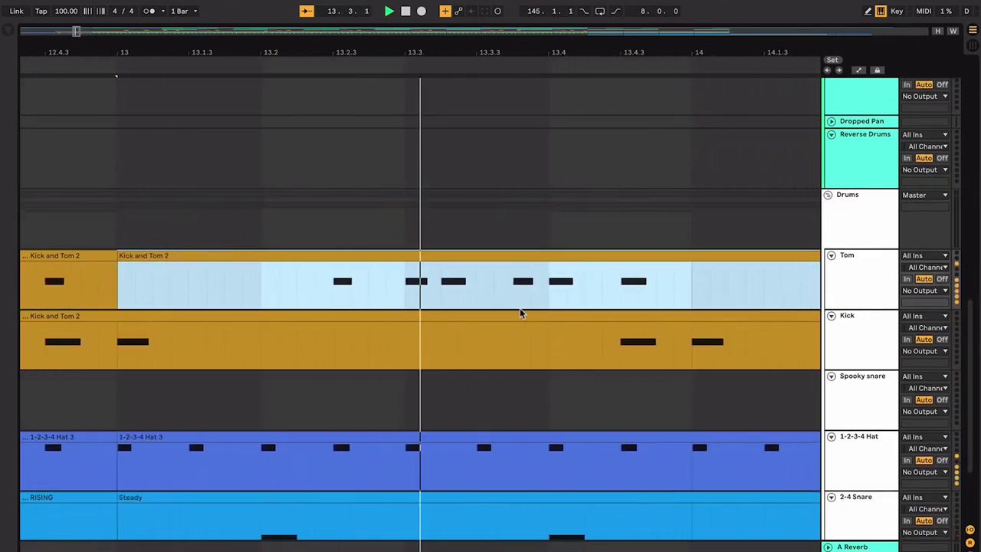
key("minus")
key("minus")
key("minus")
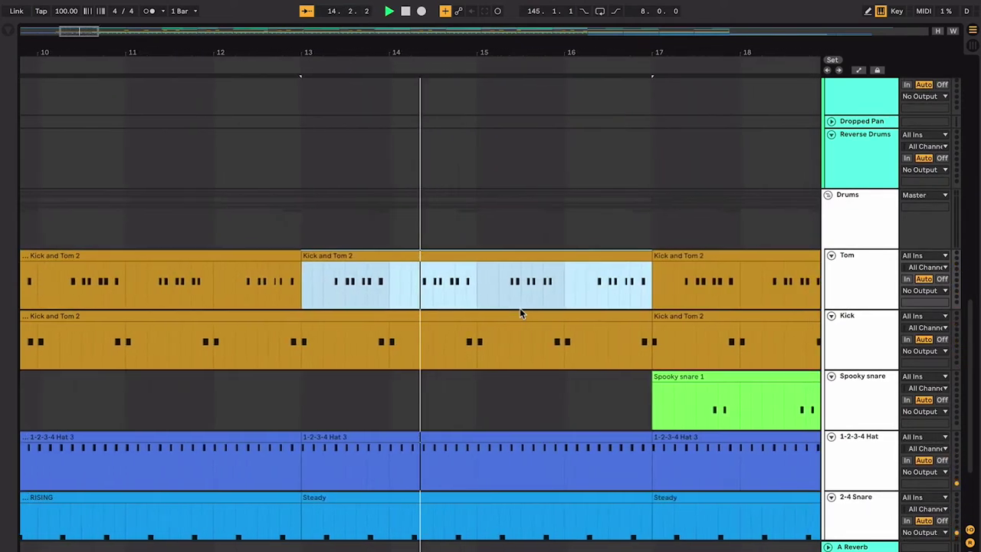
scroll(520, 308, "down", 4)
key("plus")
key("plus")
key("plus")
key("plus")
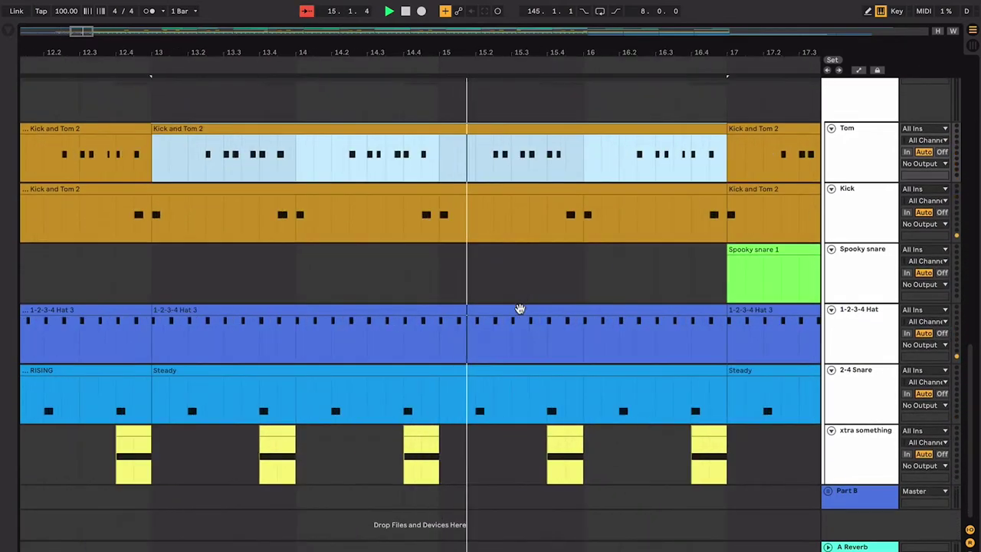
Step: Follow the Tom and Kick notes up close during playback through bar 16
scroll(520, 308, "up", 12)
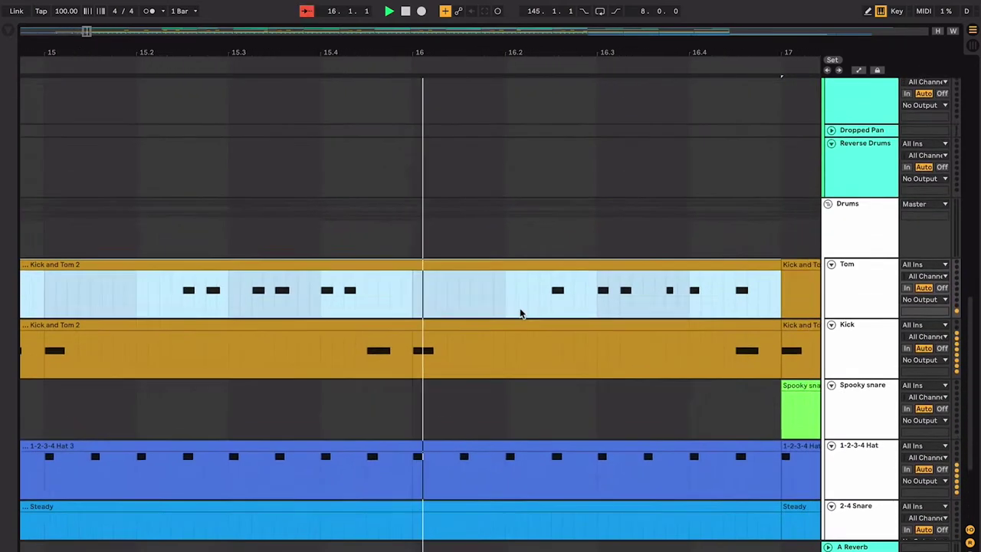
scroll(519, 308, "down", 2)
scroll(519, 308, "up", 6)
scroll(519, 307, "down", 12)
key("plus")
key("plus")
key("plus")
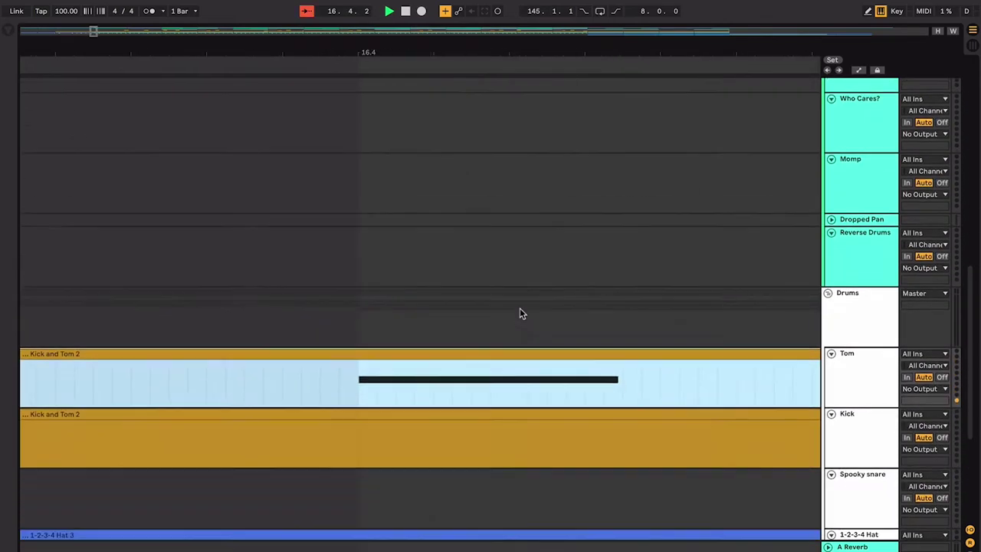
Step: Follow playback from bar 17 with the Spooky snare and other drum clips, and stop at about 19.1
key("minus")
key("minus")
key("minus")
key("minus")
key("minus")
key("minus")
key("minus")
key("minus")
key("minus")
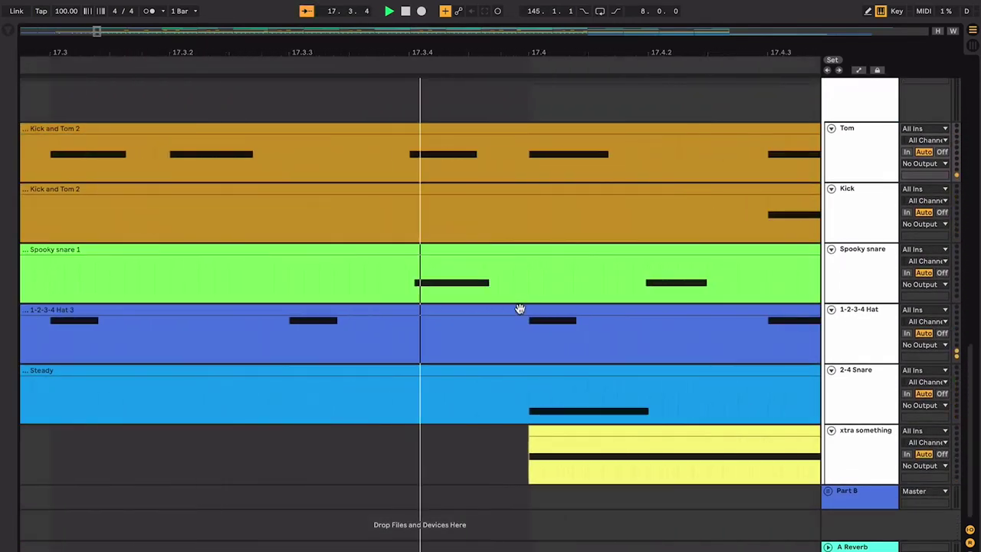
scroll(519, 309, "up", 15)
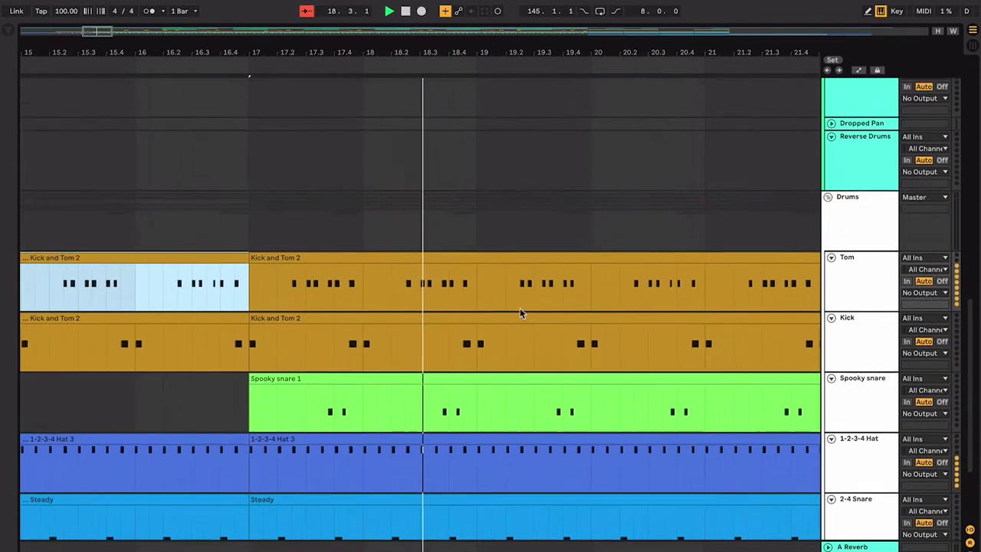
key("space")
Step: Select the Angsty vocal clip at bar 17, and play from 16.3 across its start
key("minus")
key("minus")
key("minus")
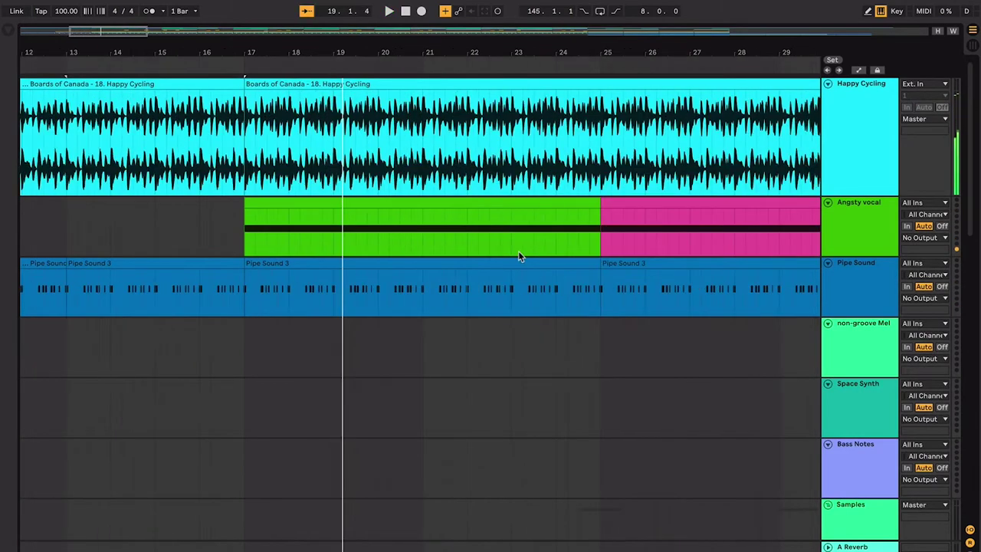
left_click(401, 202)
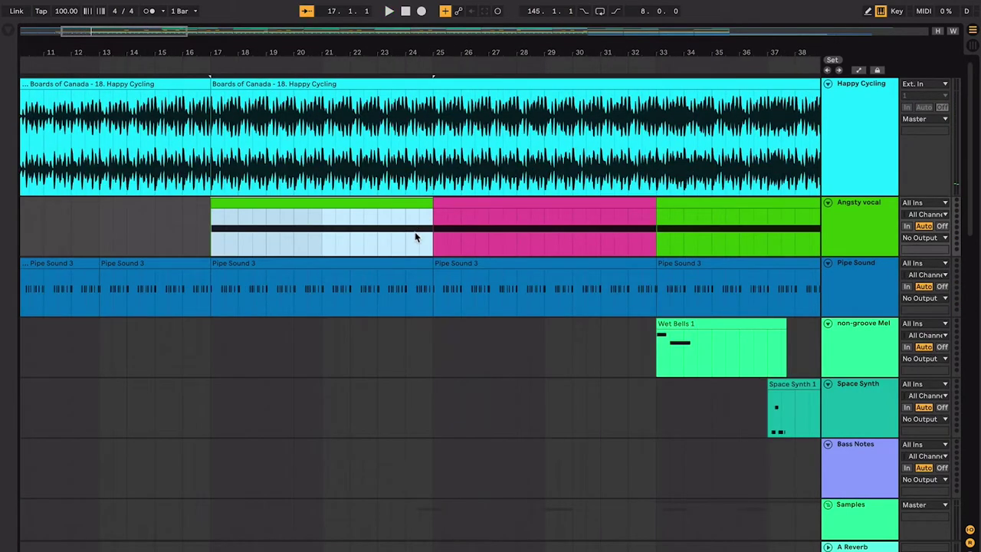
left_click(196, 231)
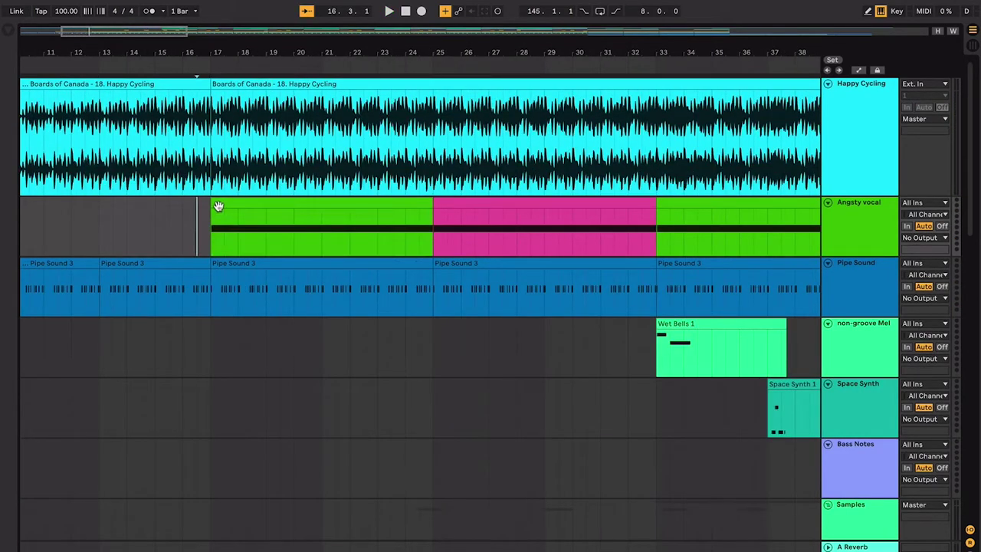
key("space")
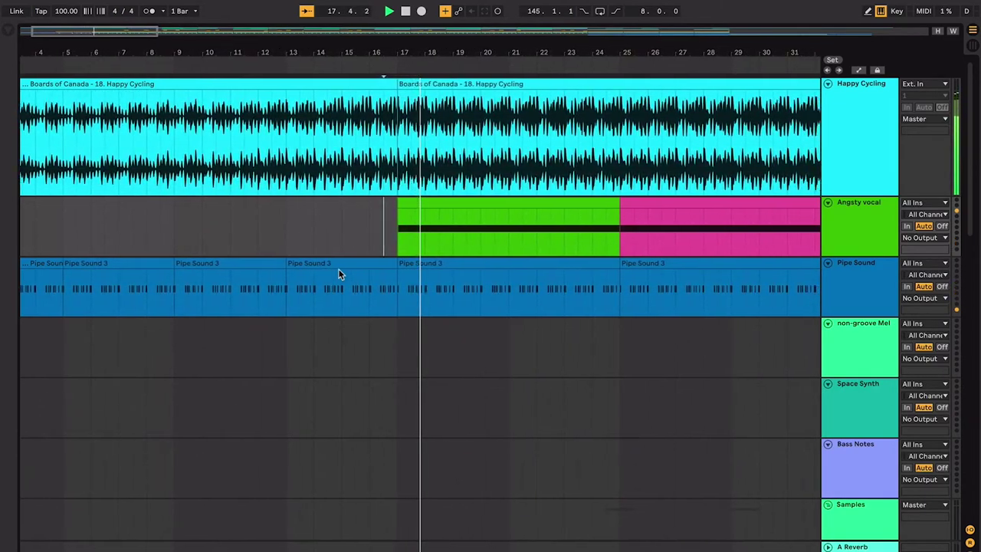
key("space")
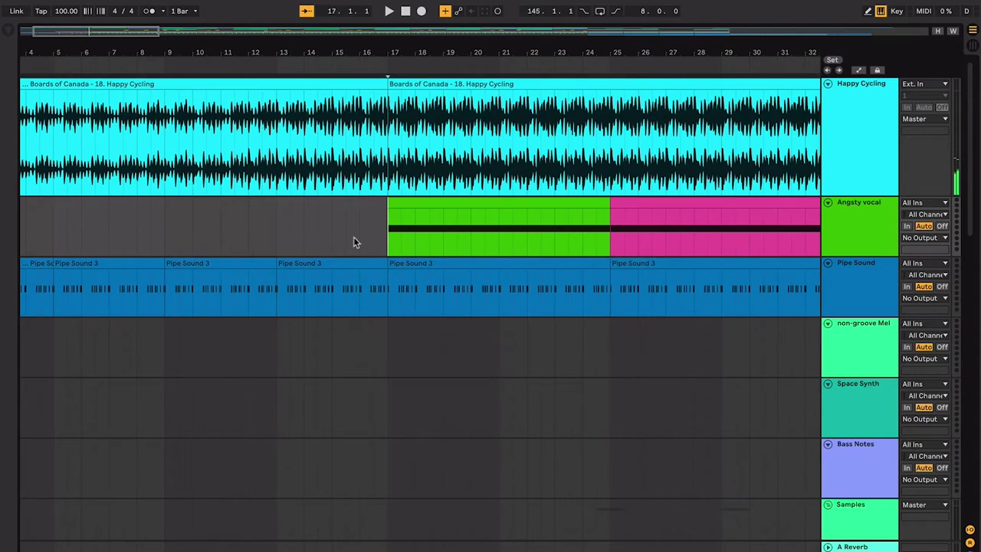
Step: Select bars 9 to 17 on the Angsty vocal track, and compare that range with the drum clips and the wider arrangement
left_click_drag(353, 237, 171, 248)
scroll(170, 253, "down", 4)
scroll(171, 252, "down", 8)
scroll(171, 253, "up", 6)
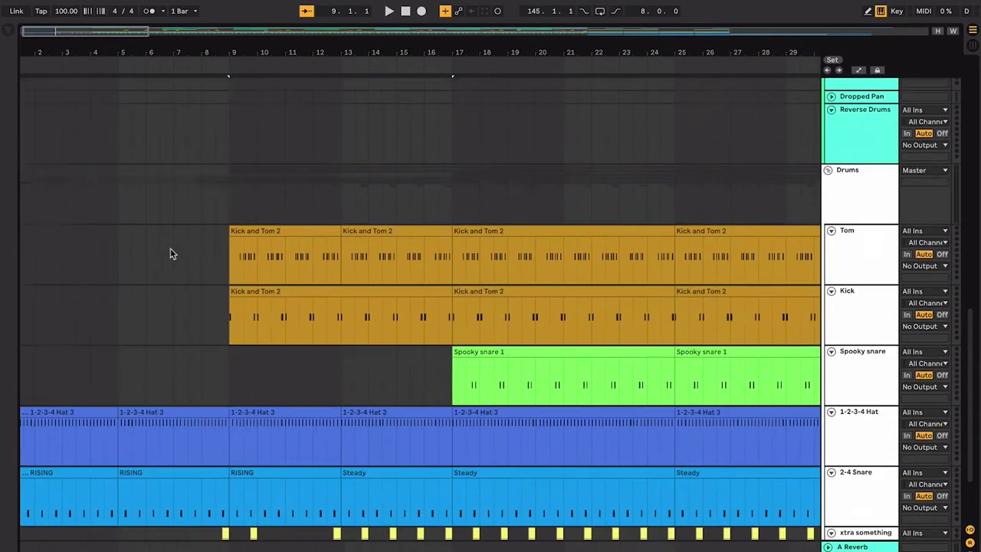
key("minus")
key("minus")
key("minus")
scroll(170, 254, "up", 5)
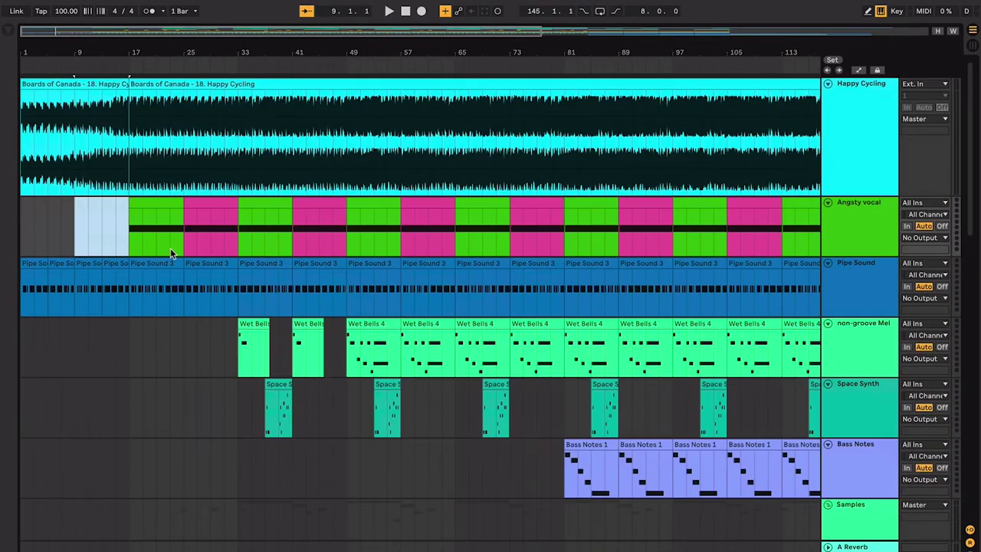
Step: Select the Angsty vocal clip at bars 17 to 25, and the Pipe Sound 3 clip spanning the same bars
left_click(138, 205)
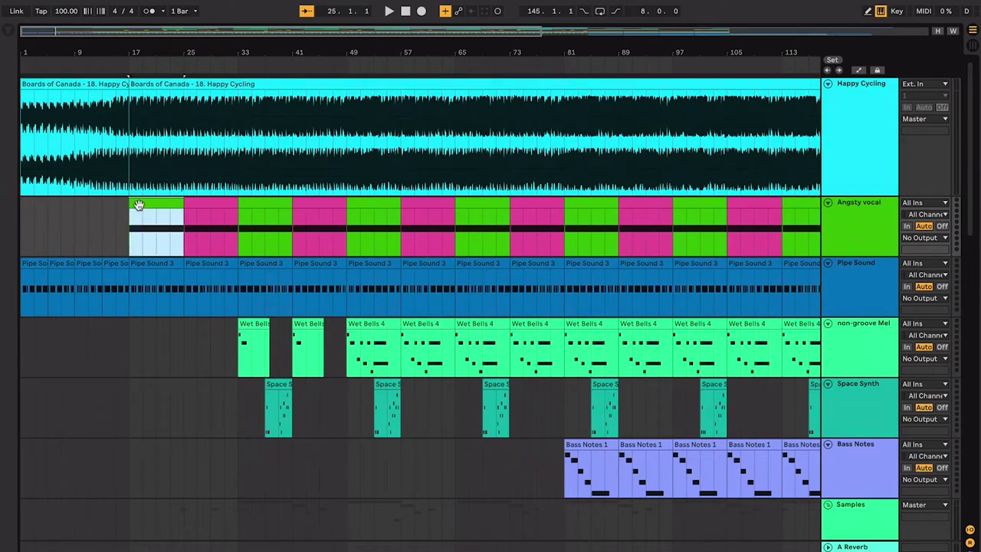
left_click(162, 267)
scroll(163, 267, "up", 3)
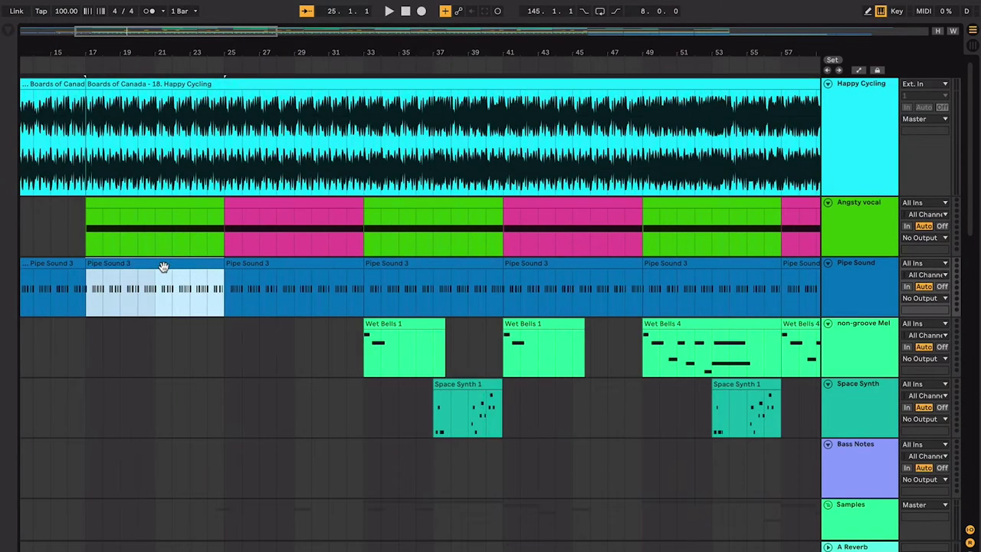
scroll(163, 266, "left", 5)
scroll(163, 266, "down", 1)
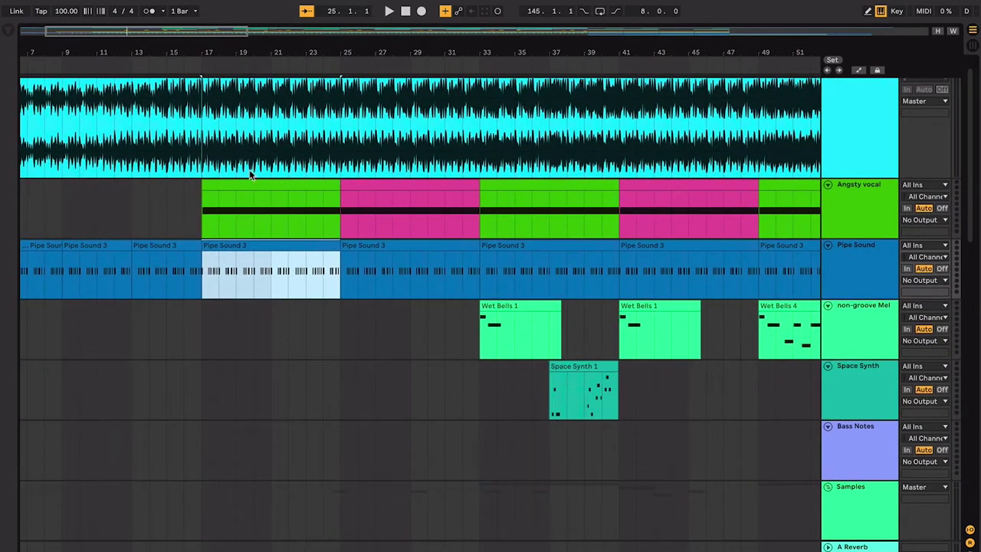
Step: Reselect the first Angsty vocal clip and compare it with the Happy Cycling waveform from bar 17
left_click(248, 184)
scroll(247, 214, "down", 1)
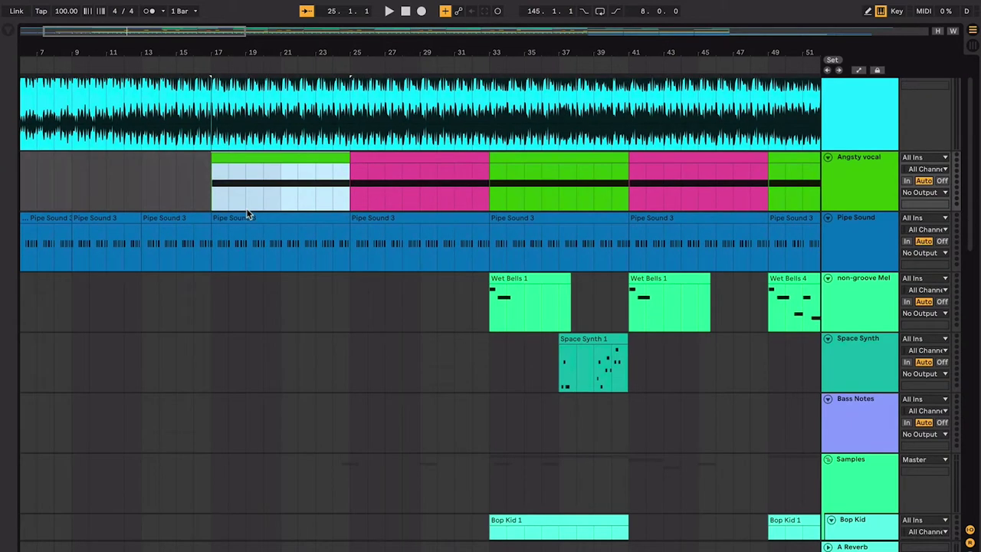
left_click(250, 156)
scroll(257, 204, "up", 1)
scroll(257, 204, "right", 1)
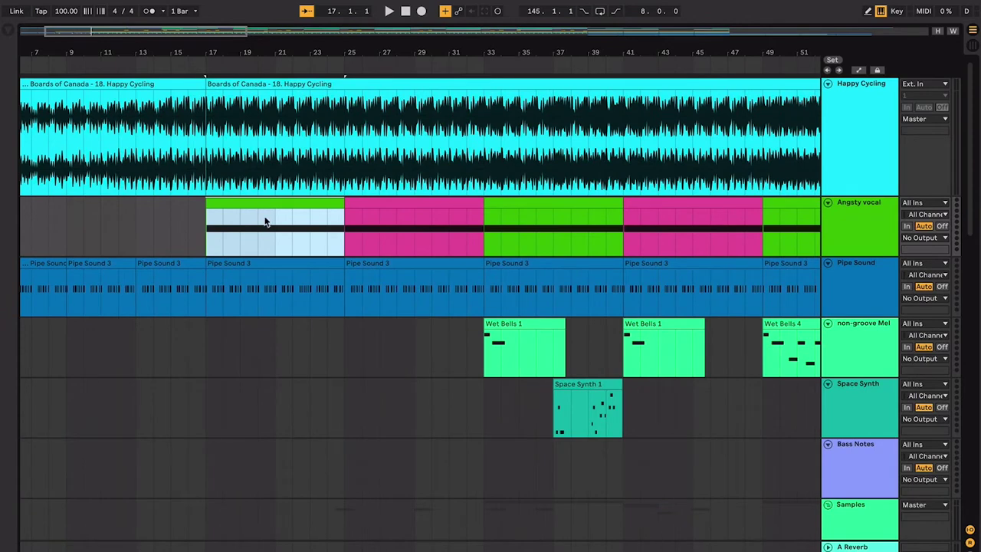
scroll(264, 221, "down", 1)
scroll(265, 217, "up", 1)
scroll(265, 216, "left", 1)
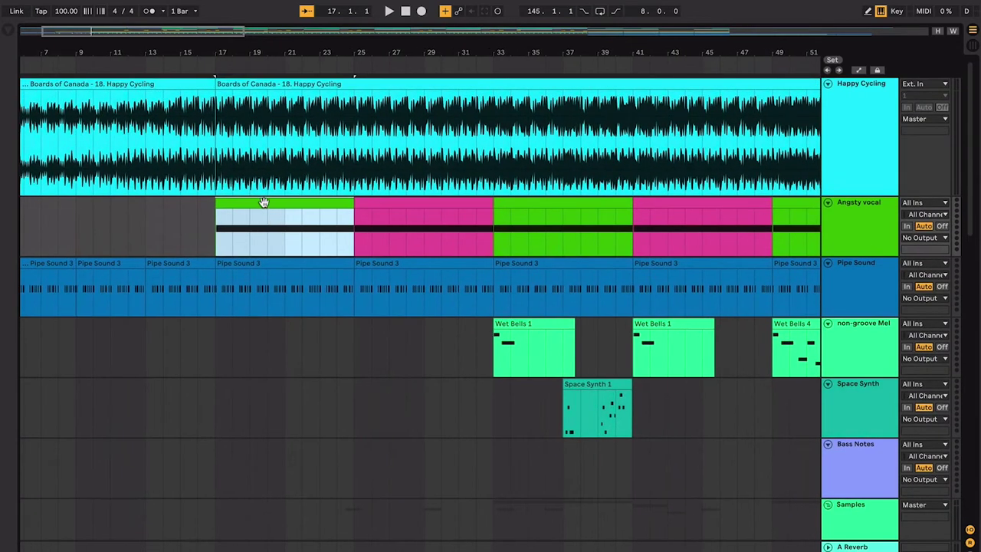
Step: Select the Spooky snare 1 clip at bars 17 to 25 and examine its notes against the other drum tracks
scroll(308, 244, "down", 5)
left_click(309, 253)
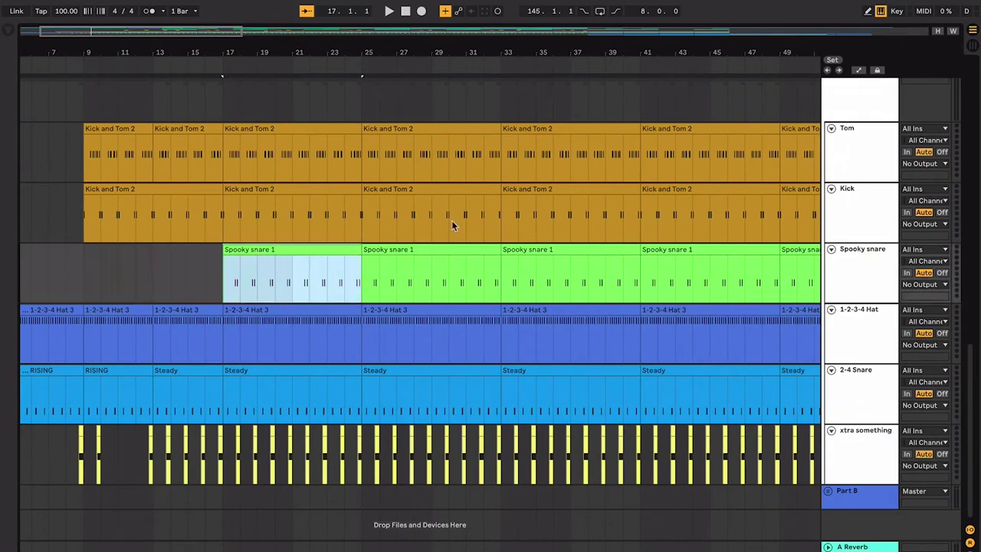
left_click(862, 263)
left_click(347, 247)
key("plus")
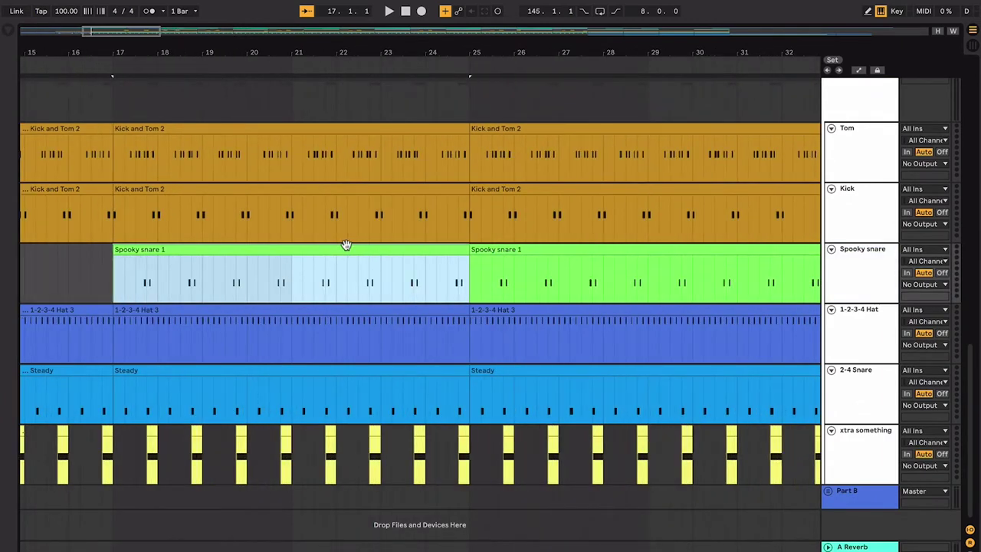
key("minus")
Step: Compare the two alternating Angsty vocal clips, selecting the green one before bar 25 and the pink one from bars 25 to 33
scroll(346, 245, "up", 12)
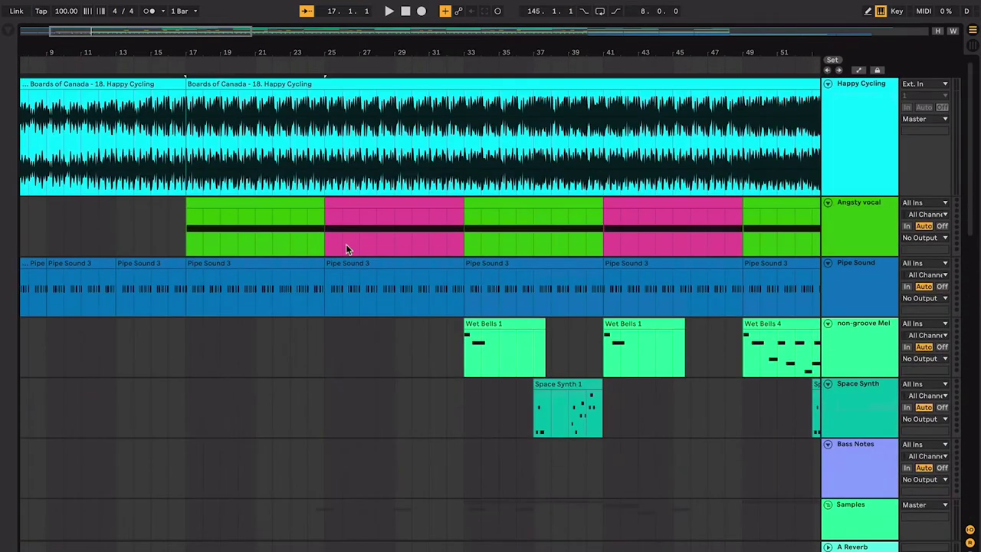
left_click(306, 217)
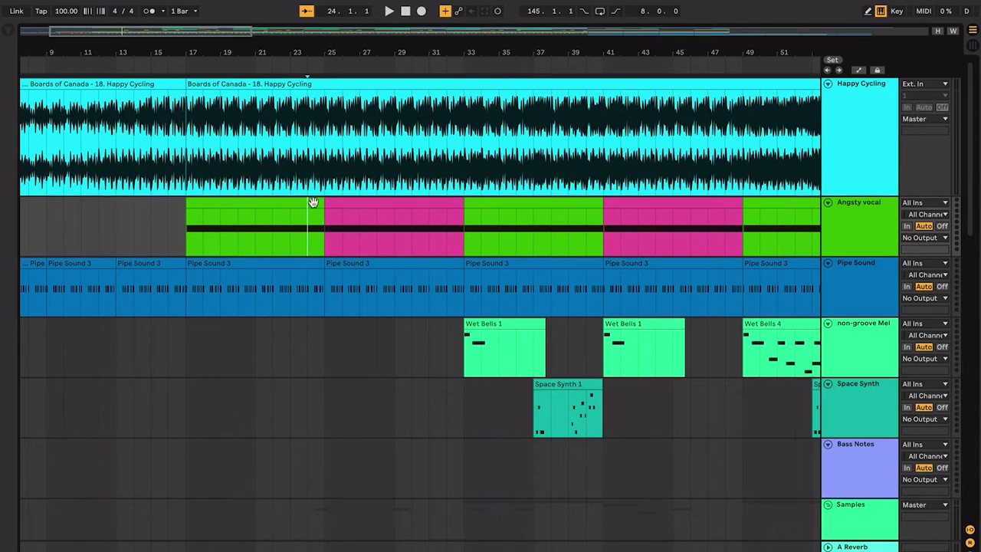
left_click(313, 203)
left_click(387, 209)
left_click(371, 201)
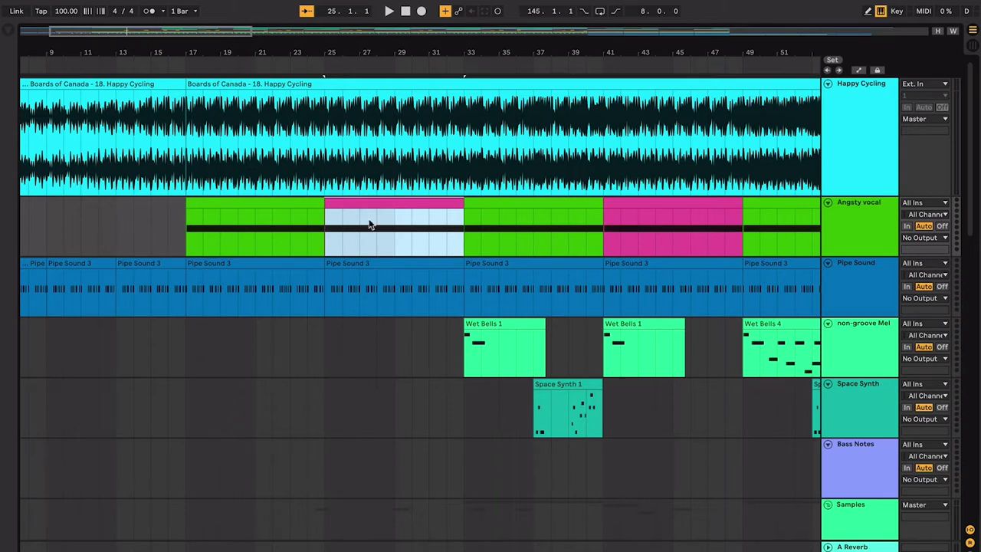
scroll(369, 225, "down", 1)
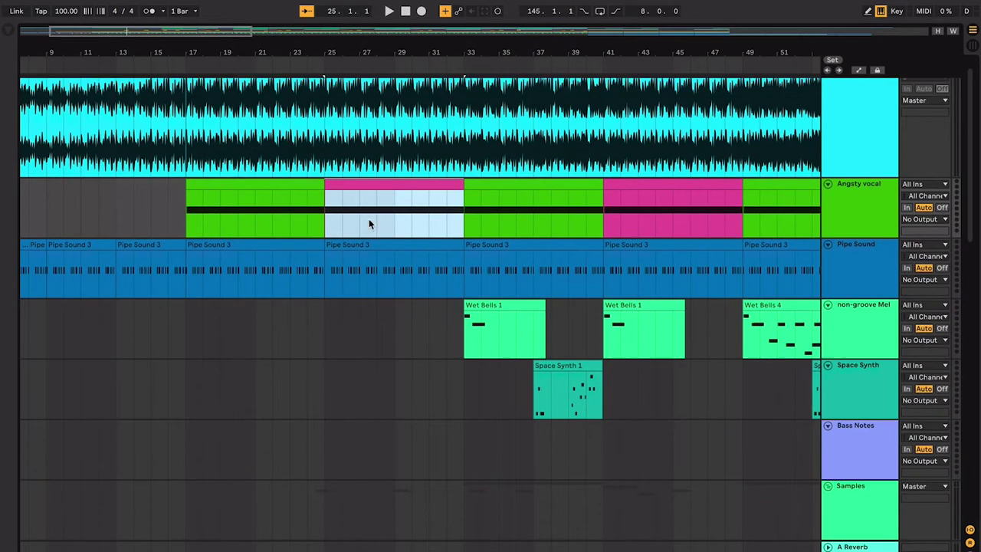
Step: Place the start position at bar 29 on the Pipe Sound track, inspect the surrounding bars, and move the position to bar 24
left_click(392, 268)
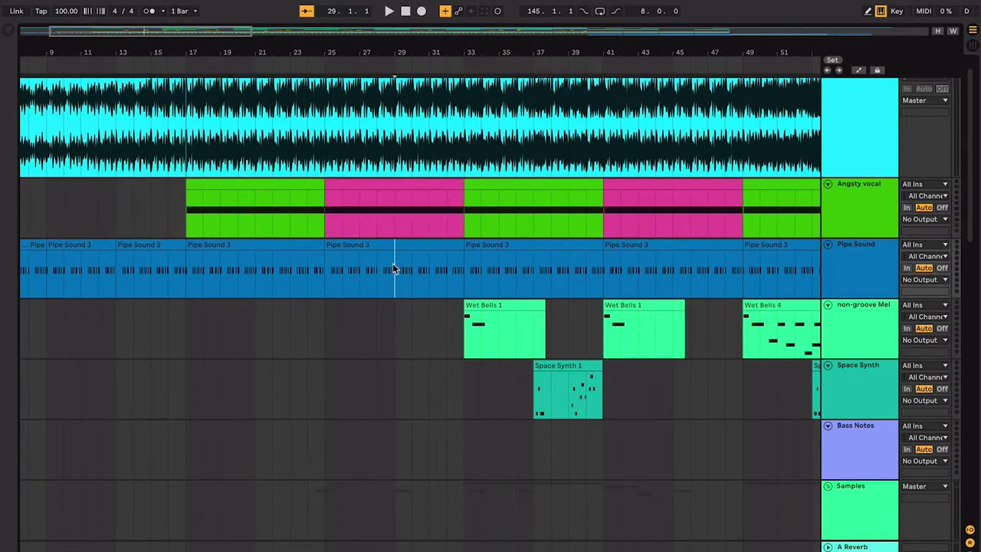
key("plus")
key("plus")
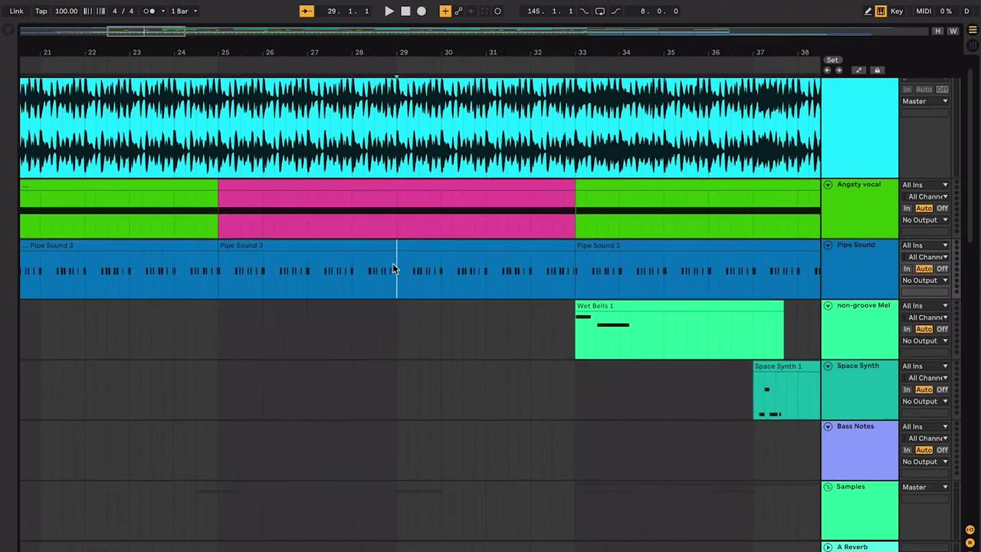
scroll(392, 264, "down", 1)
scroll(392, 264, "right", 1)
key("space")
scroll(395, 264, "left", 8)
left_click(496, 178)
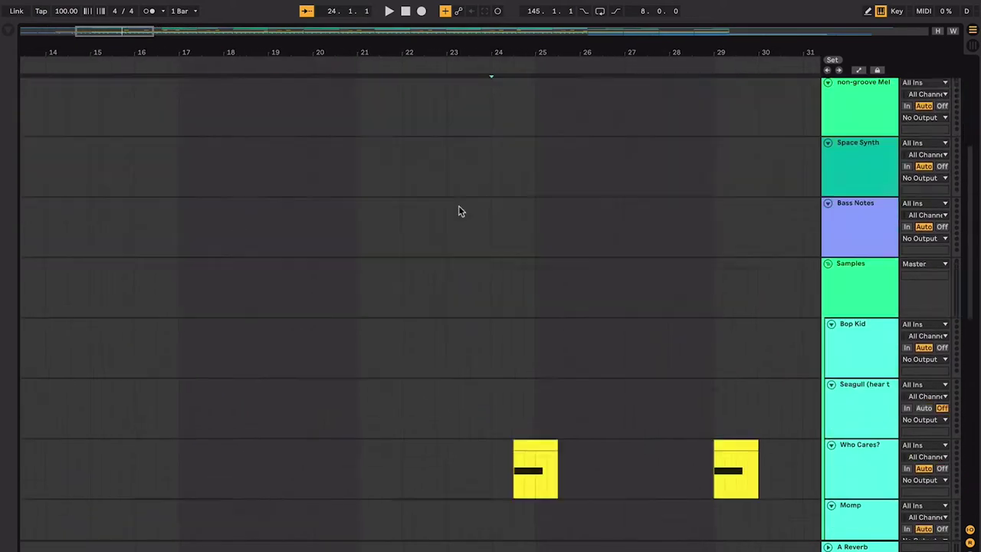
Step: Select the first Who Cares? sample clip at 24.3, and select its track
scroll(458, 210, "down", 5)
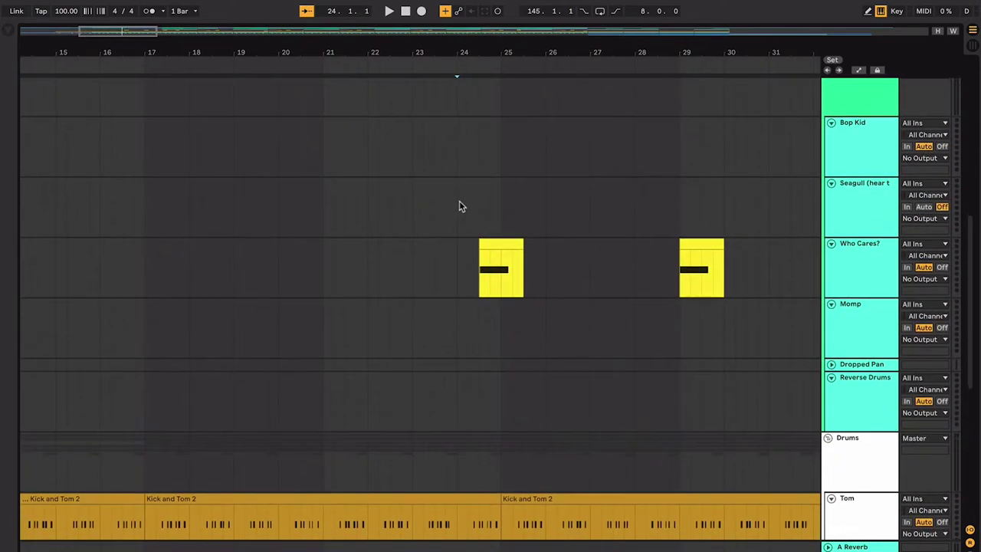
scroll(458, 205, "up", 1)
left_click(461, 276)
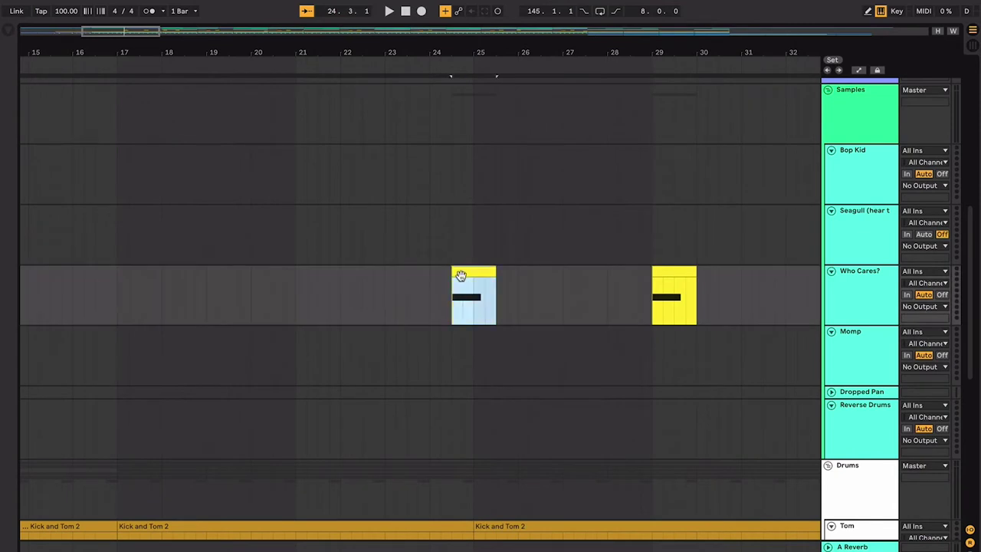
left_click(849, 287)
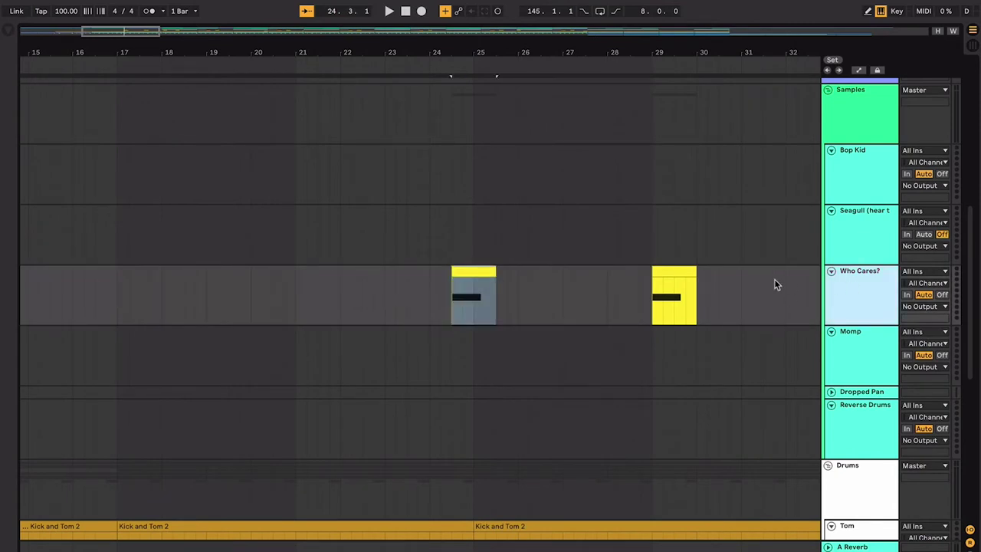
Step: Play back the first Who Cares? sample from 23.4, and again from the clip's own start at 24.3
left_click(639, 292)
key("plus")
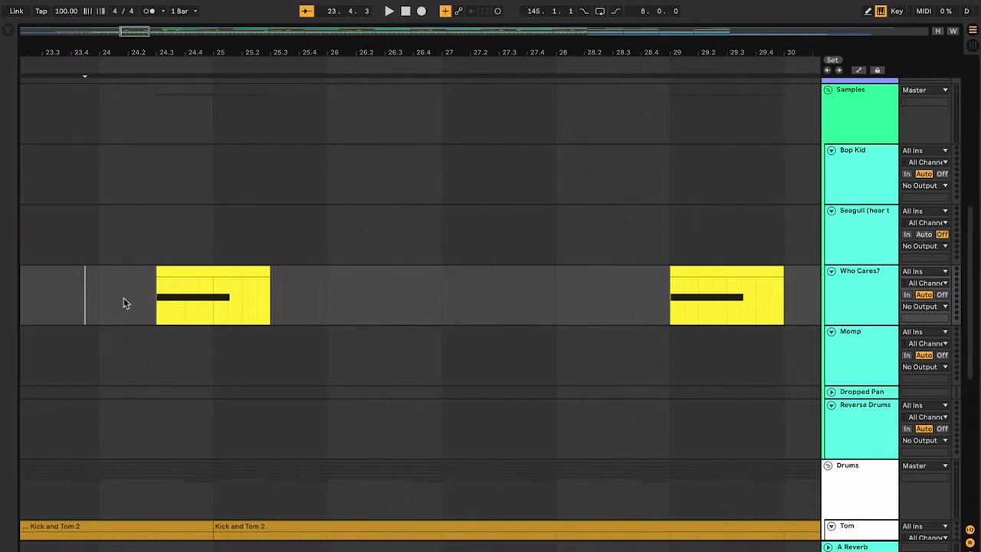
key("space")
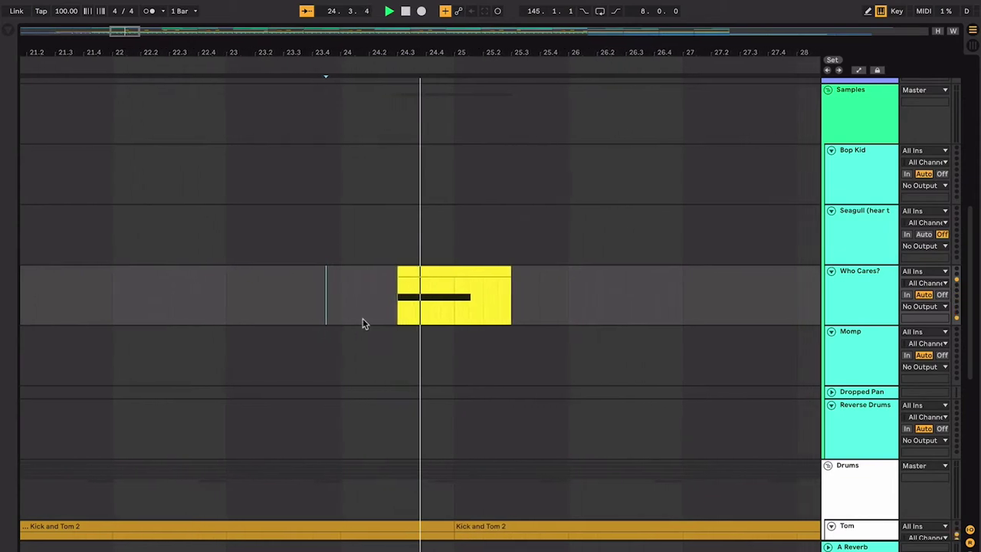
left_click(403, 271)
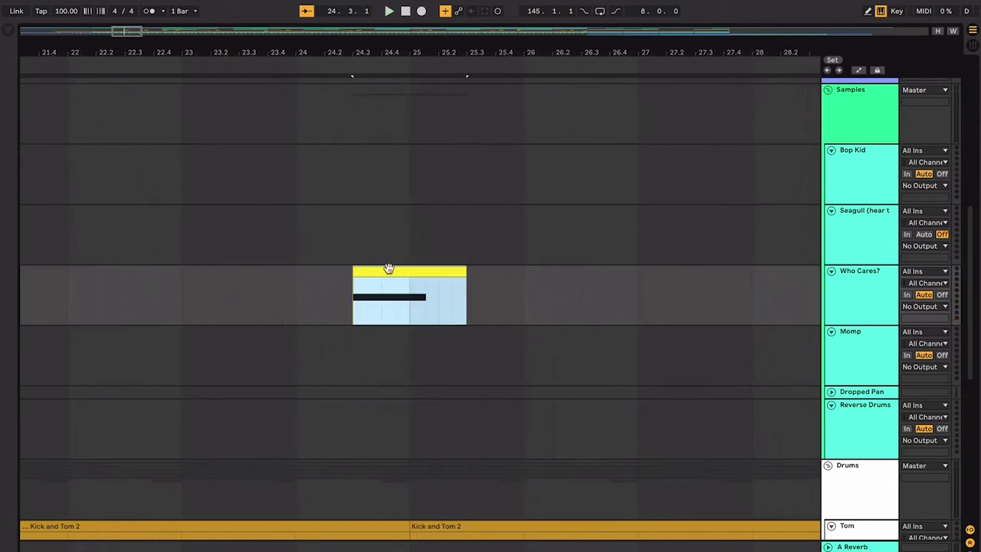
key("space")
key("space")
Step: Examine how the Who Cares? samples are placed against the Happy Cycling, Angsty vocal and Pipe Sound clips from bar 17 onward
key("minus")
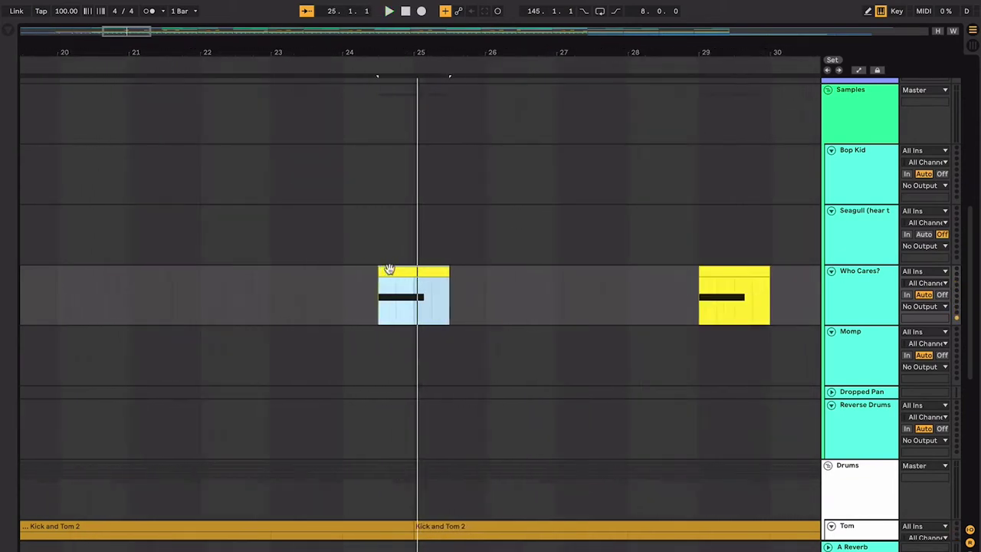
key("minus")
scroll(389, 273, "up", 2)
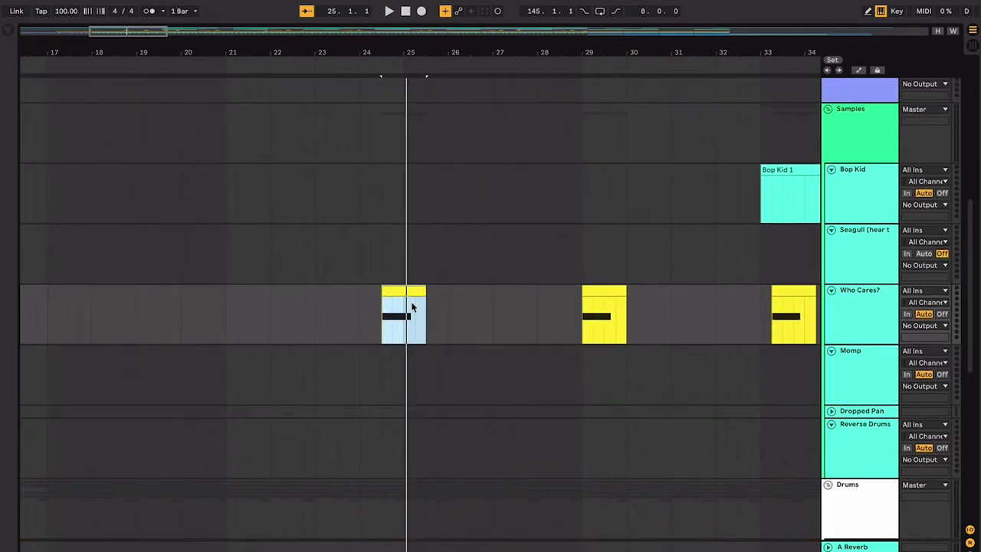
key("minus")
key("minus")
key("minus")
scroll(411, 307, "up", 6)
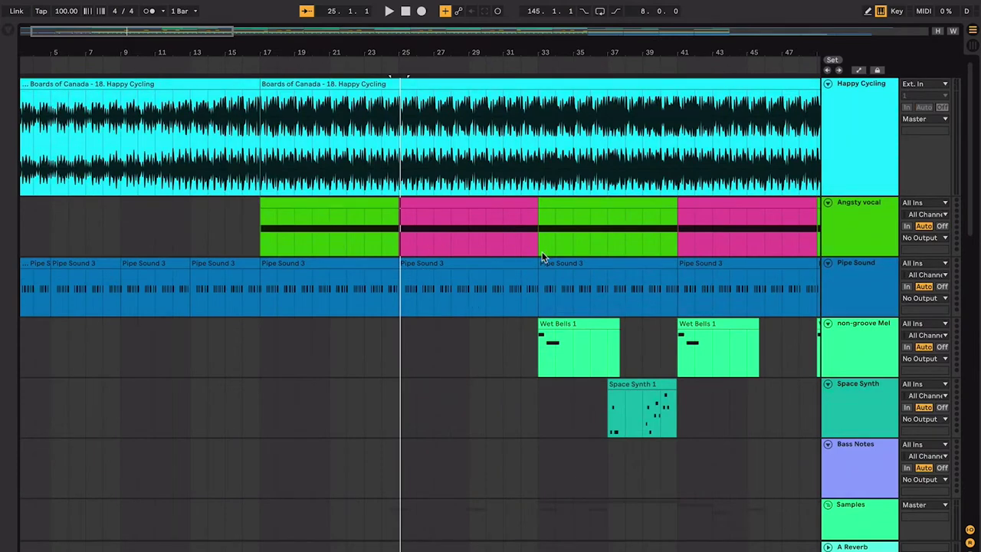
scroll(541, 257, "right", 2)
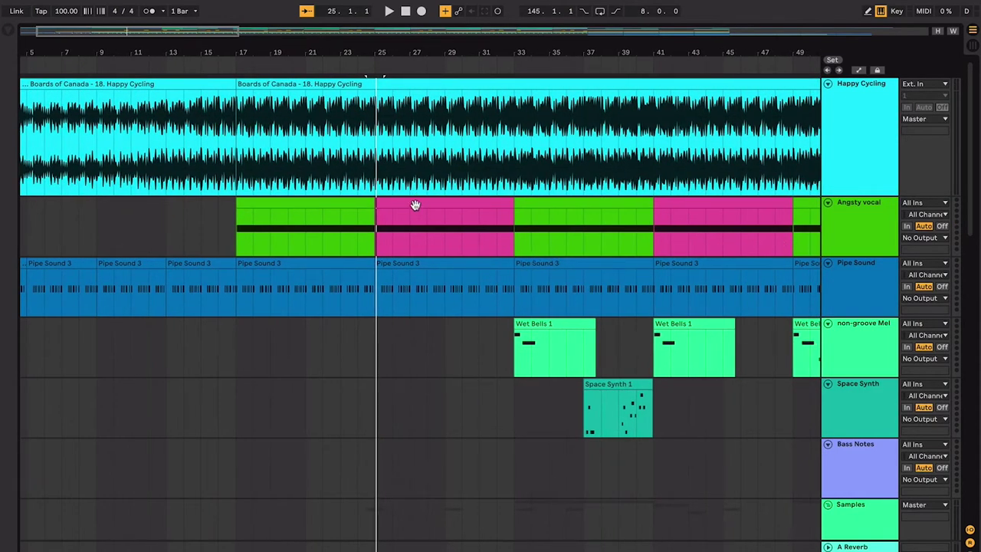
scroll(393, 240, "down", 8)
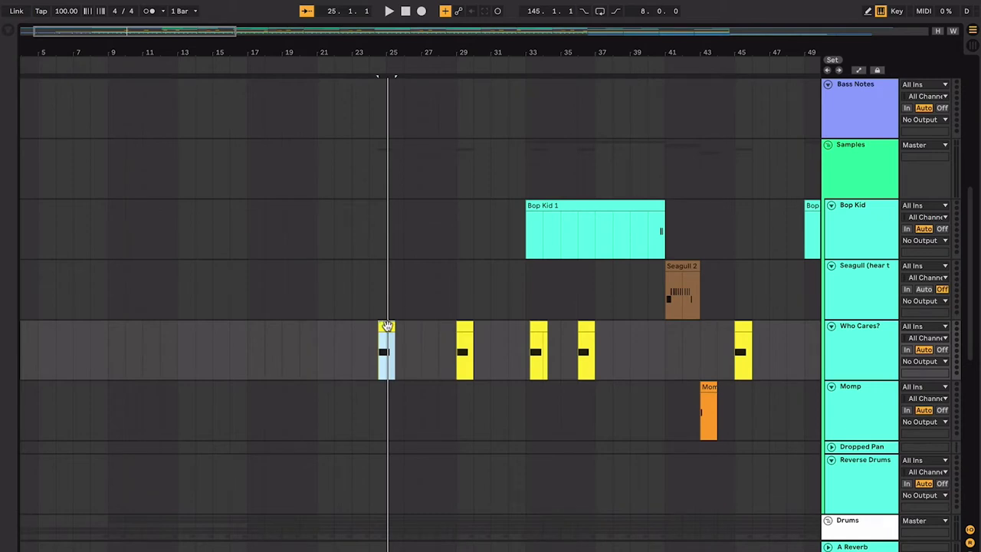
scroll(387, 325, "up", 10)
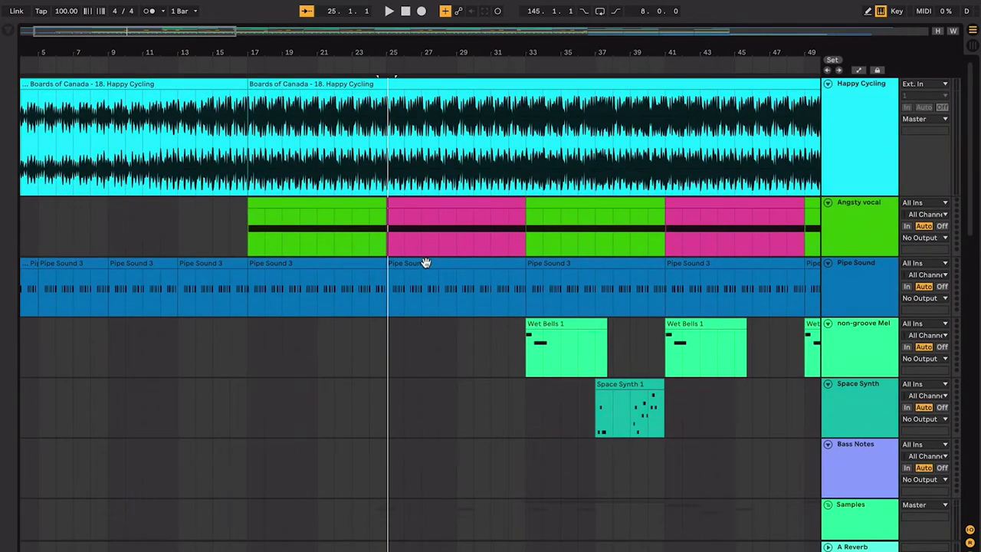
Step: Select the Pipe Sound 3 clip at bars 25 to 33, and the pink and green Angsty vocal clips around bar 25
left_click(426, 263)
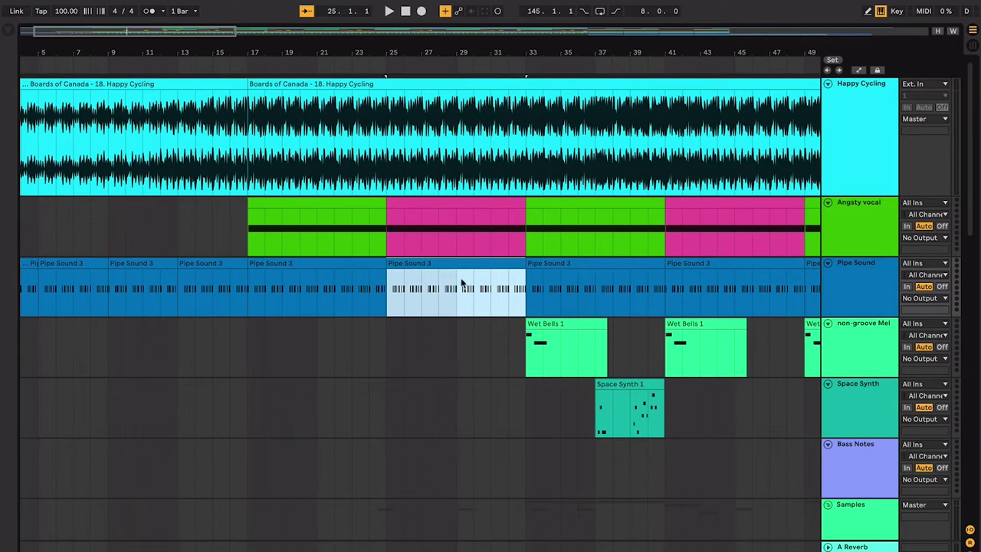
left_click(354, 231)
left_click(400, 200)
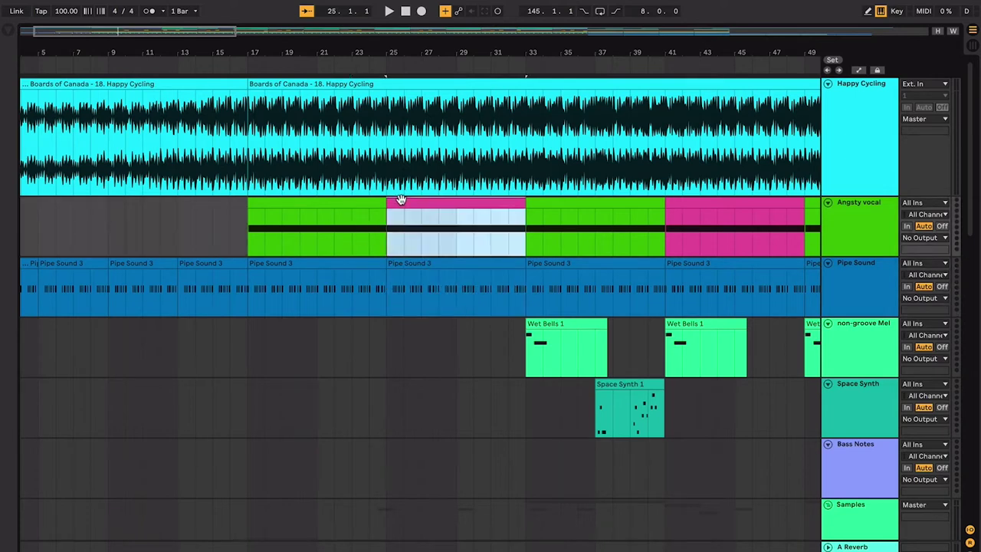
mouse_move(406, 201)
left_mouse_down()
mouse_move(340, 197)
mouse_move(410, 200)
left_mouse_up()
left_click_drag(437, 204, 269, 203)
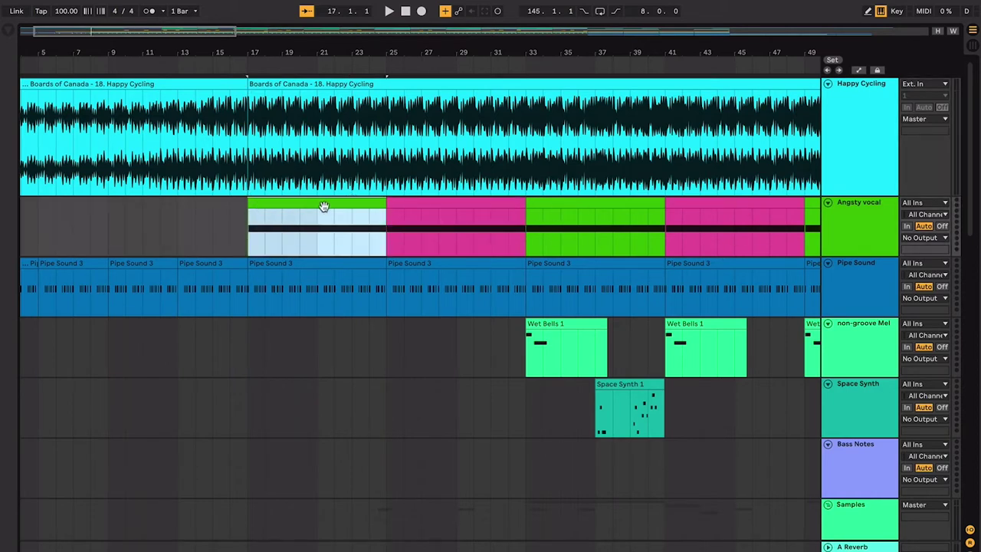
Step: Play the green Angsty vocal clip from bar 17, and the pink one from bar 25
scroll(377, 207, "left", 3)
key("space")
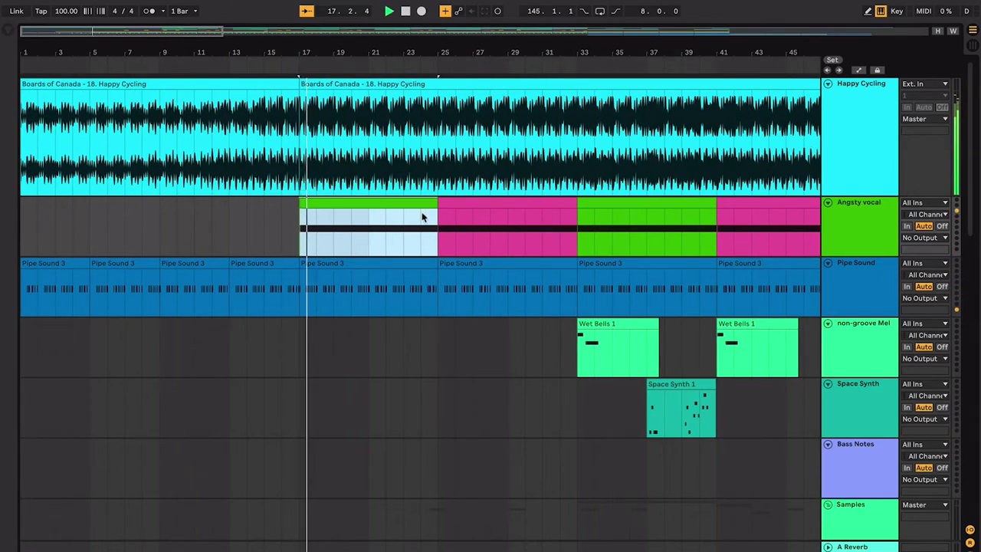
key("space")
left_click(451, 201)
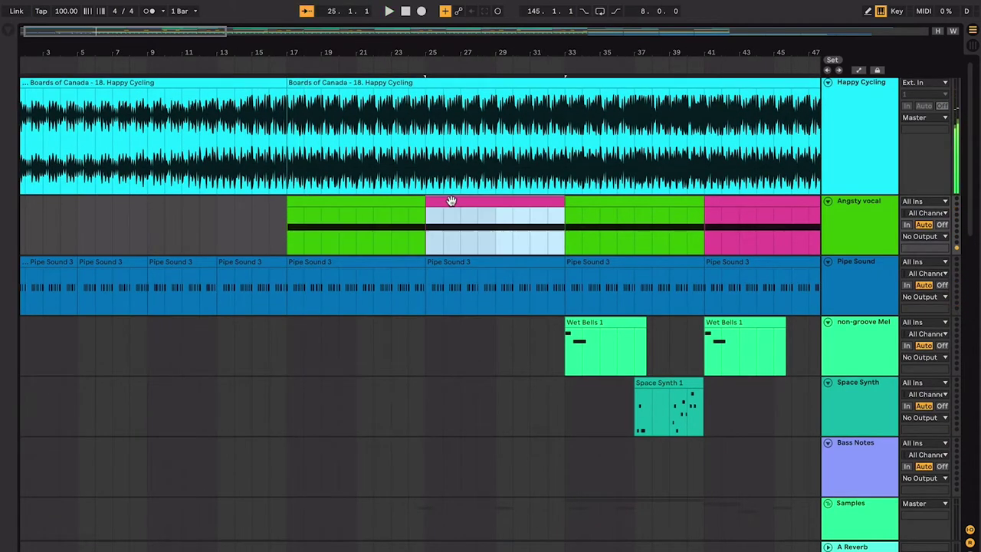
key("space")
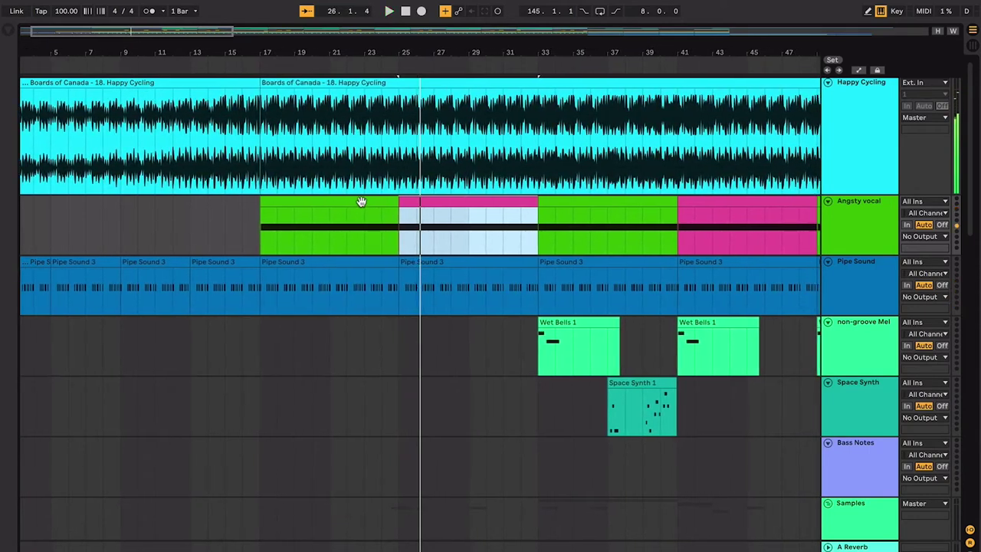
Step: Replay the openings of the green and pink Angsty vocal clips alternately from bars 17 and 25 to compare them
left_click(361, 202)
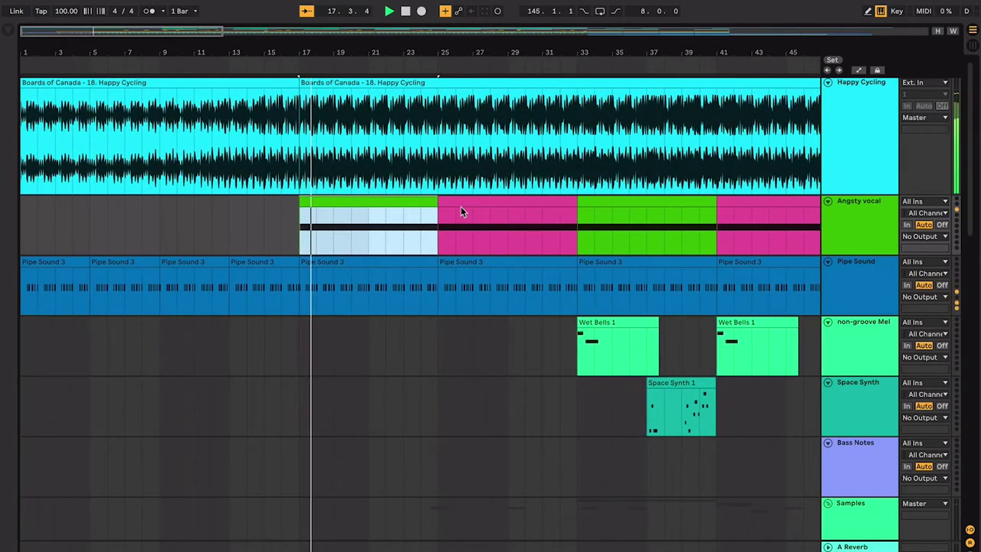
left_click(461, 208)
left_click(366, 201)
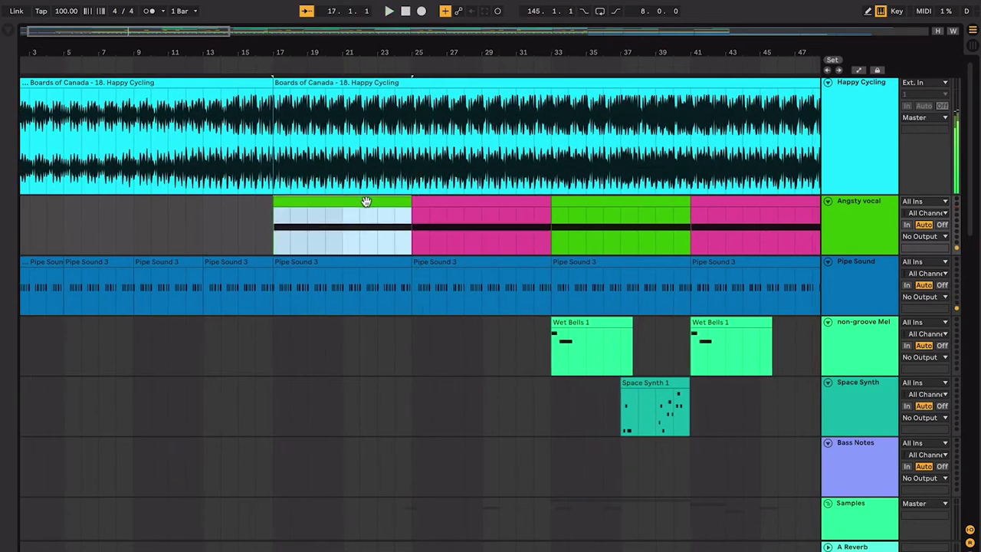
left_click(469, 200)
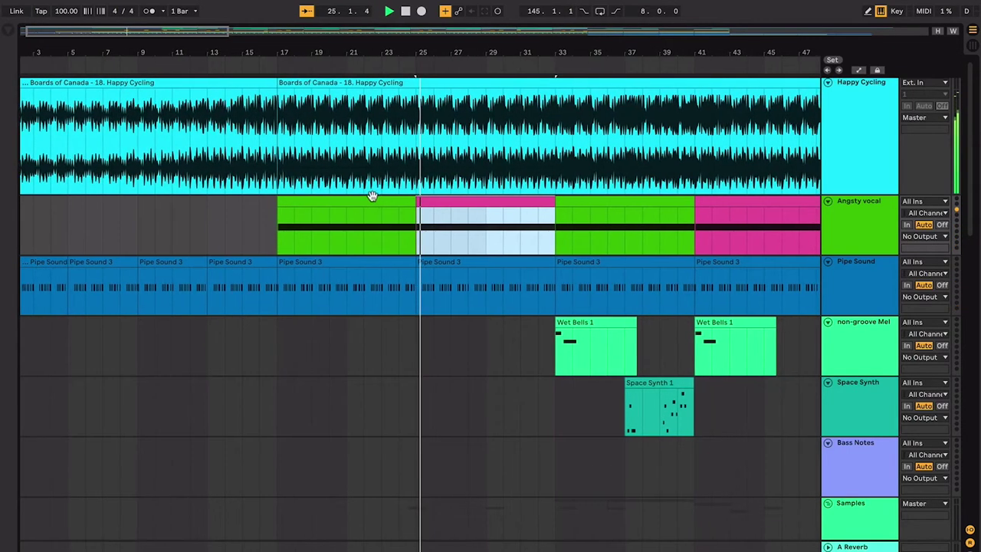
left_click(372, 197)
left_click(468, 200)
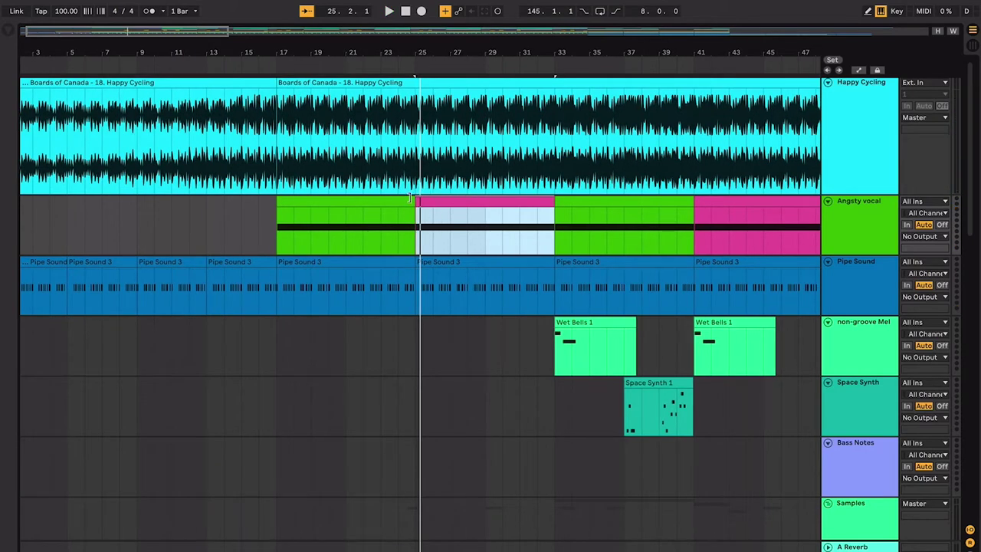
Step: Compare the Angsty vocal clips on either side of bar 25 by selecting each in turn, ending on the pink one
left_click(410, 200)
left_click(421, 200)
left_click(399, 201)
left_click(442, 201)
left_click(374, 201)
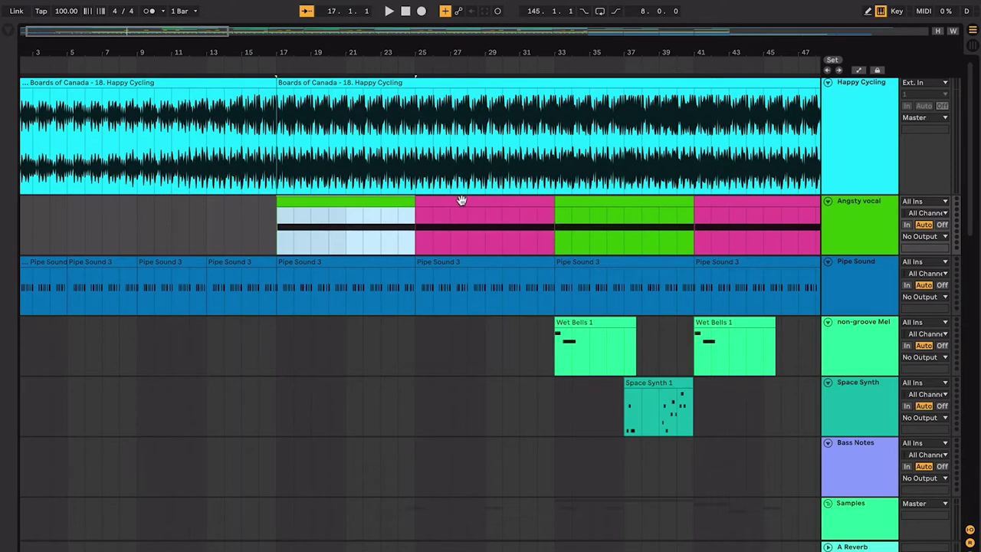
left_click(442, 203)
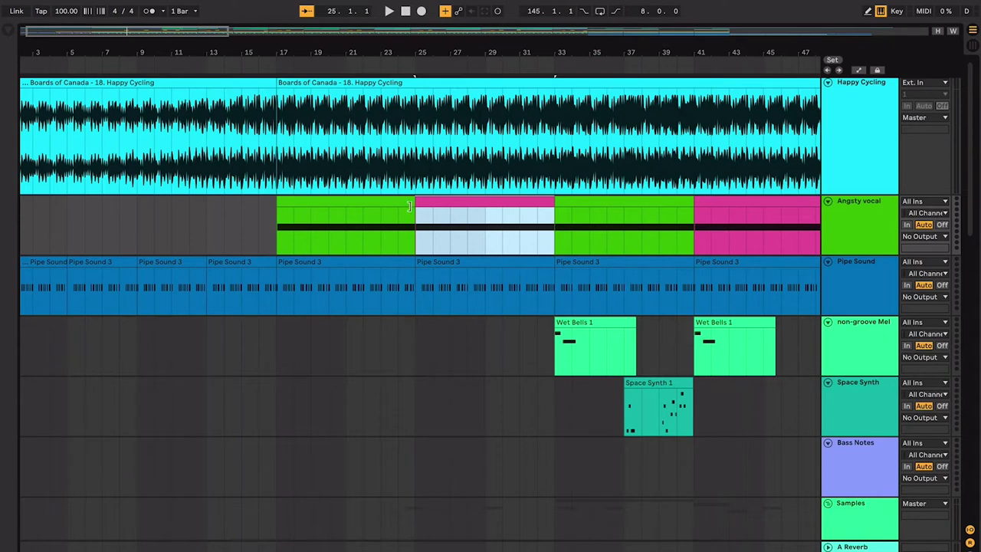
left_click(409, 205)
key("ctrl+d")
key("ctrl+z")
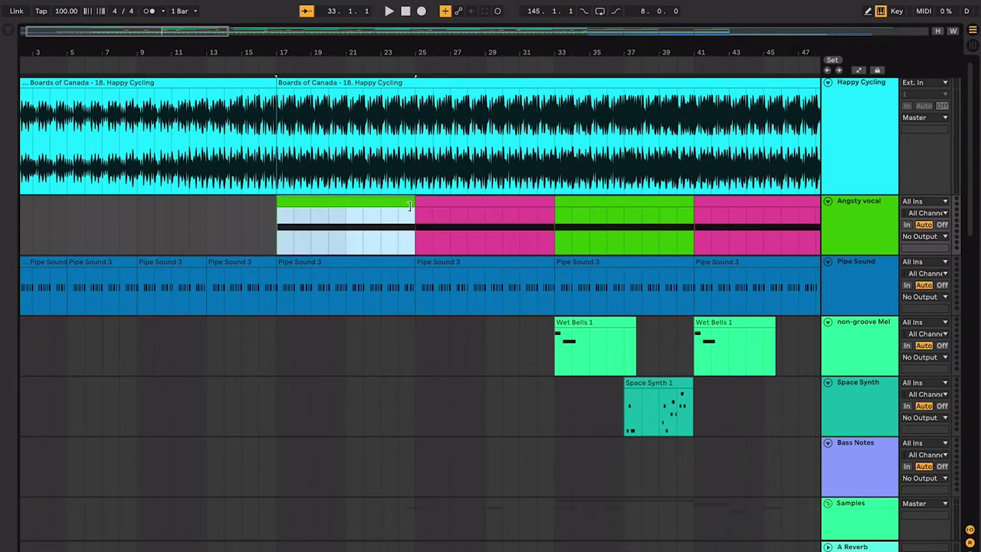
Step: Alternate the selection repeatedly between the pink Angsty vocal clip at bars 25 to 33 and the green one at bars 17 to 25
left_click(438, 199)
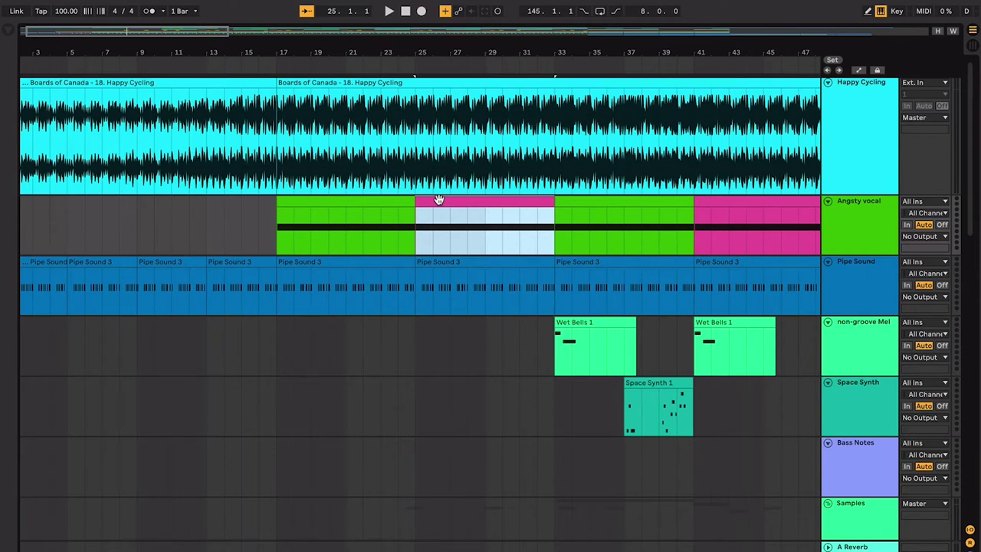
left_click(391, 205)
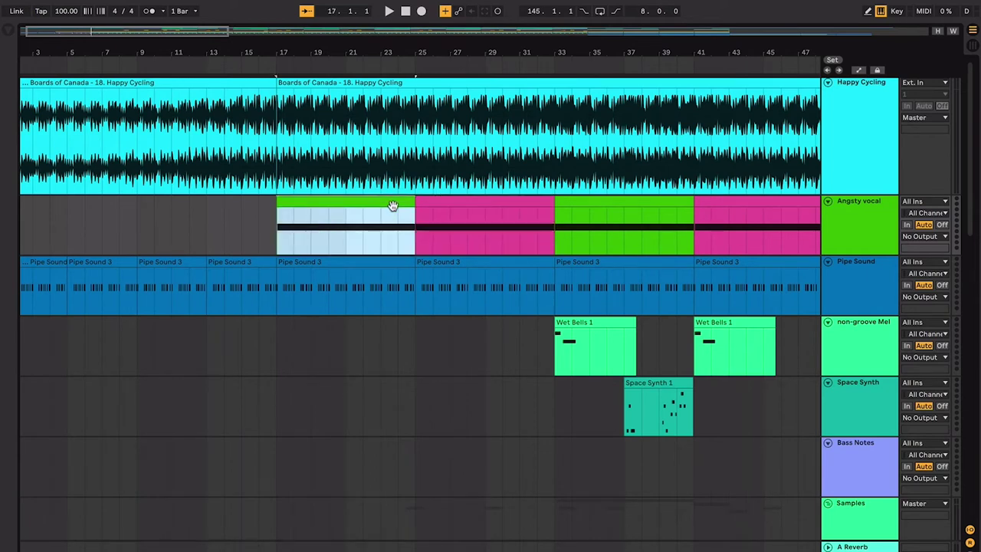
left_click(455, 199)
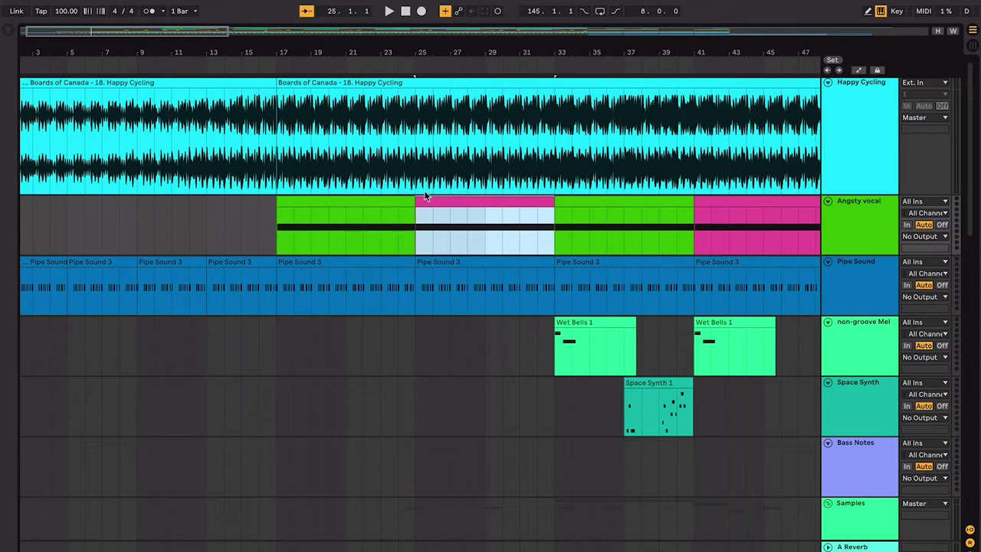
left_click(388, 207)
left_click(434, 201)
left_click(391, 205)
left_click(437, 206)
left_click(408, 206)
left_click(434, 204)
left_click(398, 214)
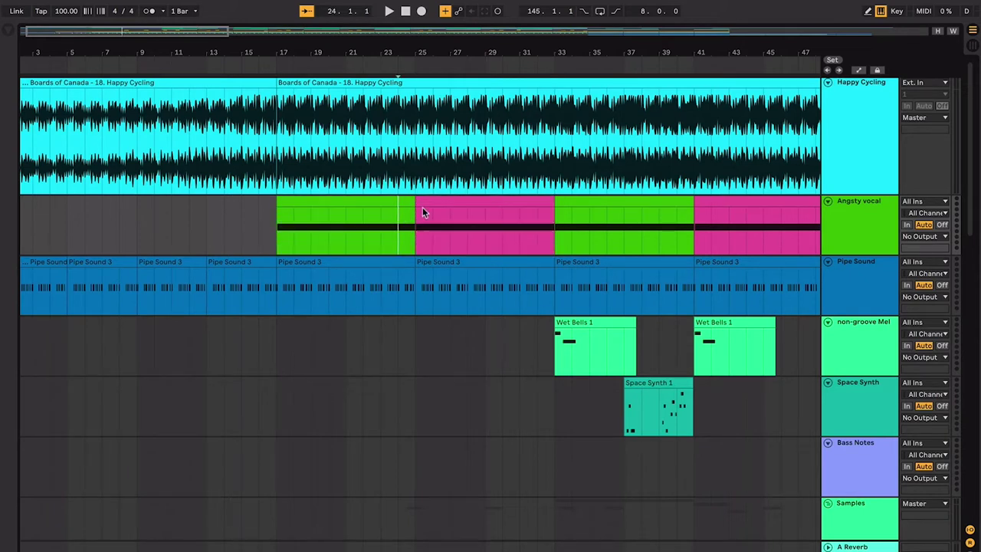
left_click(410, 203)
left_click(425, 202)
left_click(395, 200)
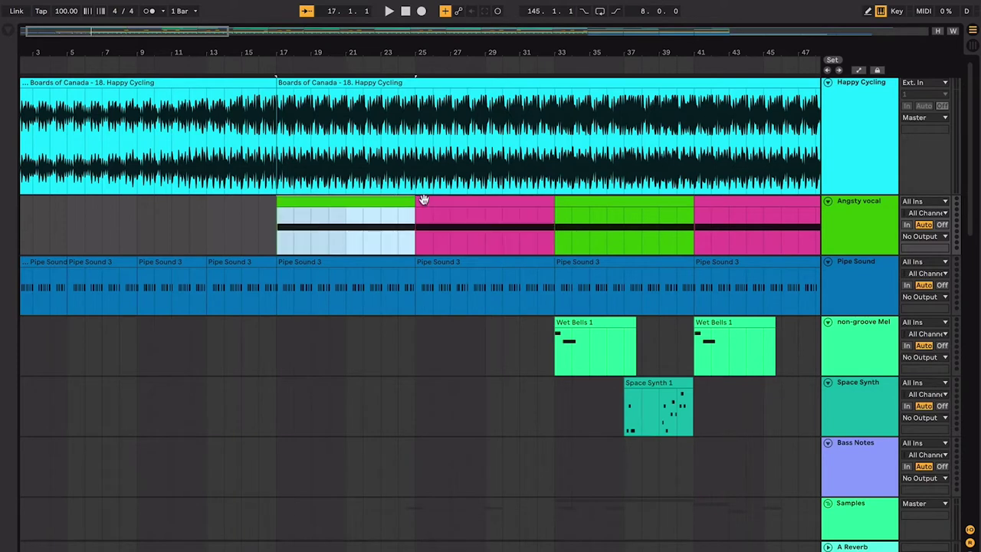
left_click(425, 201)
left_click(390, 201)
left_click(427, 201)
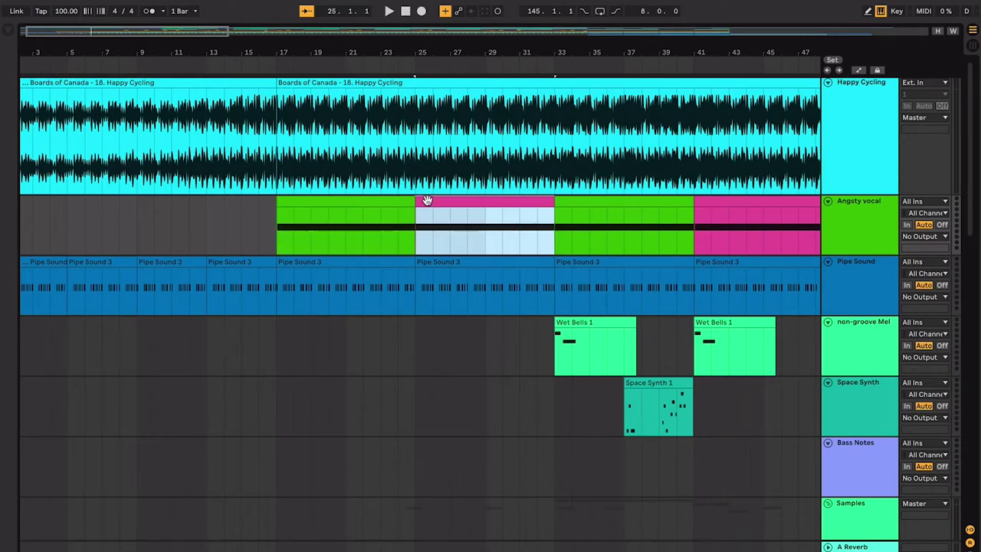
Step: Place the start position at bar 31 on the Angsty vocal track and inspect the sample tracks in the surrounding bars
left_click(512, 249)
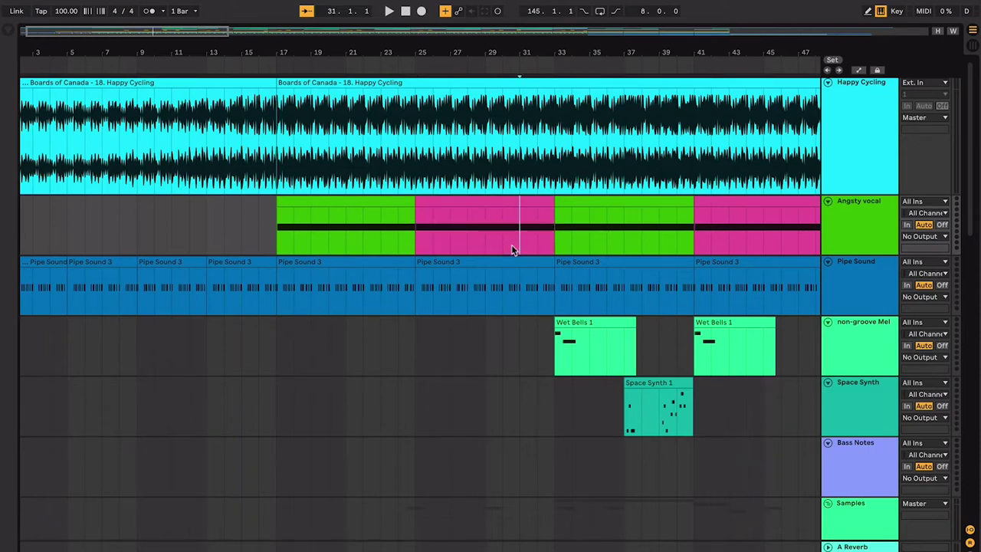
scroll(511, 244, "down", 10)
scroll(511, 244, "up", 3)
scroll(512, 250, "up", 8)
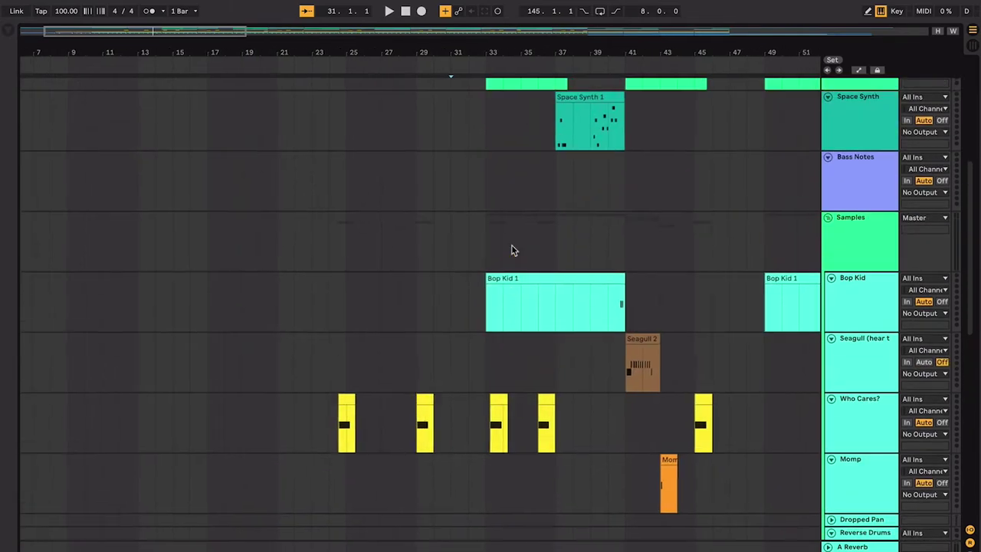
Step: Select the green Angsty vocal clip before bar 25 and the pink clip after it once more for comparison
left_click(325, 202)
left_click(377, 203)
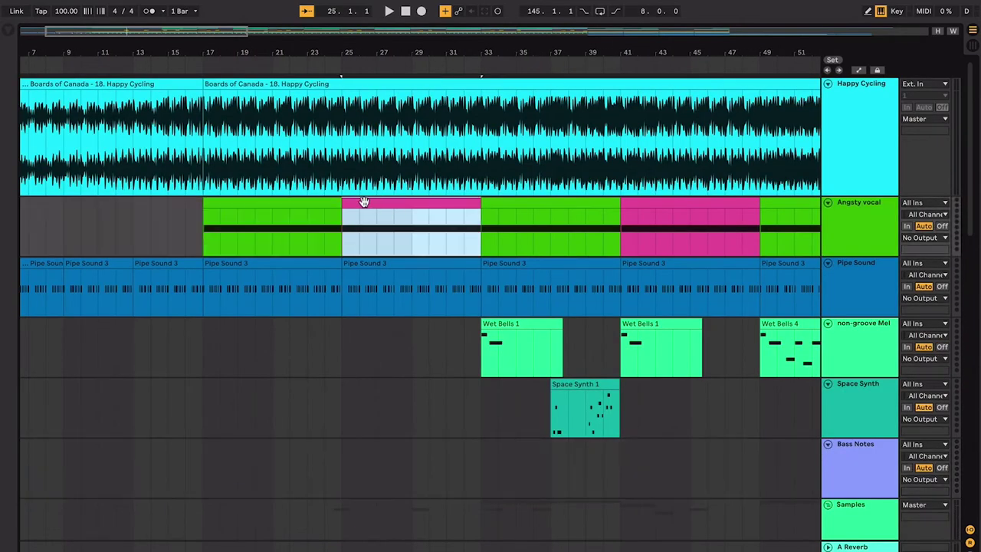
left_click(326, 201)
left_click(396, 214)
left_click(425, 202)
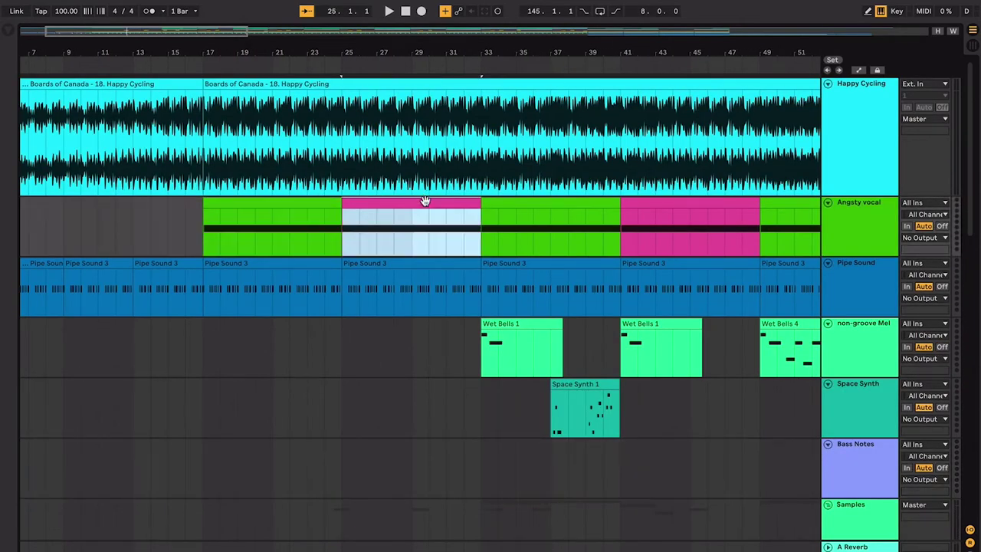
Step: Play the arrangement from bar 29 into the Wet Bells entry at bar 33, and place the start position inside the Who Cares? clip there
left_click(450, 247)
left_click(413, 236)
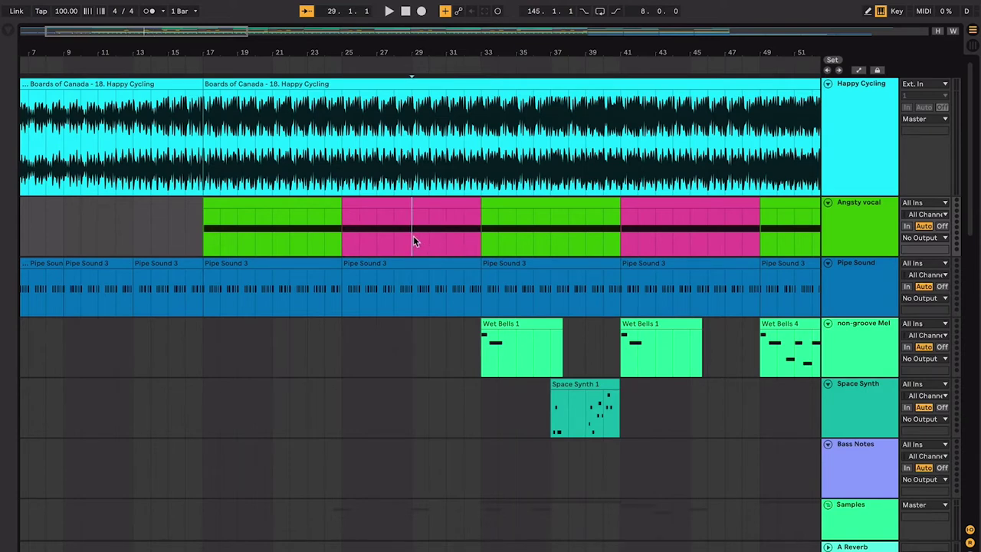
key("space")
key("plus")
key("plus")
key("plus")
key("plus")
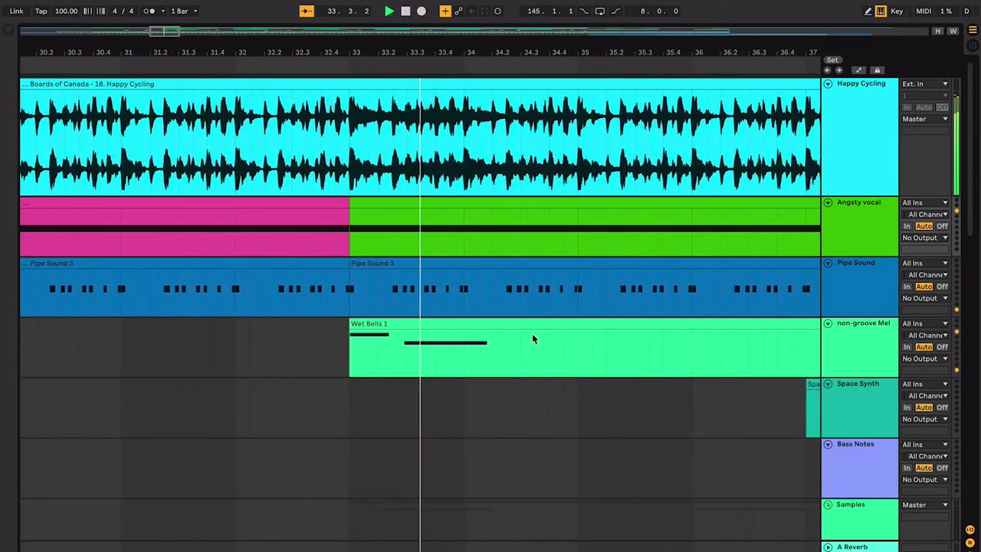
scroll(534, 338, "down", 8)
double_click(420, 236)
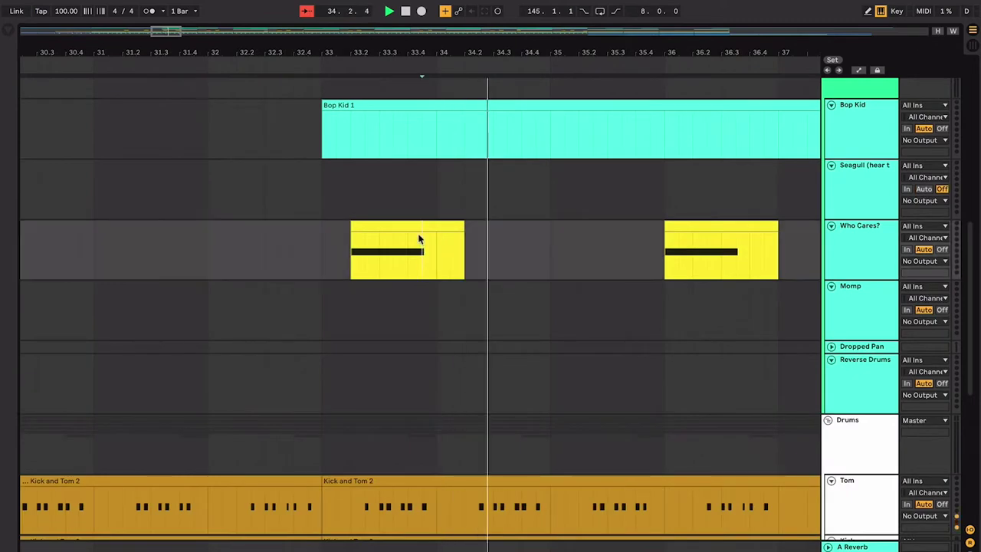
Step: Follow the playback through bars 34 to 39 across the Wet Bells, Space Synth, Bop Kid and Who Cares? tracks
scroll(418, 233, "up", 8)
scroll(419, 233, "down", 3)
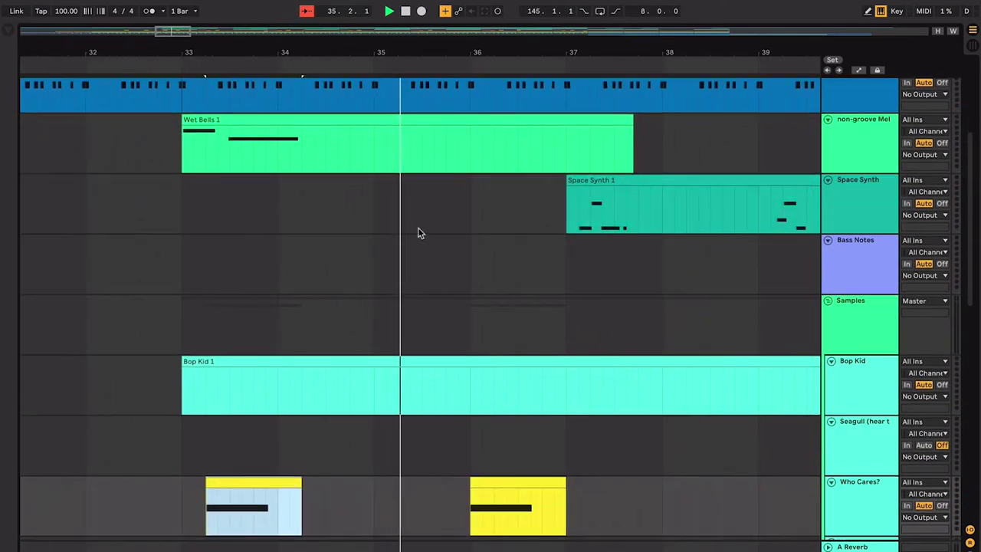
key("minus")
key("minus")
key("plus")
key("plus")
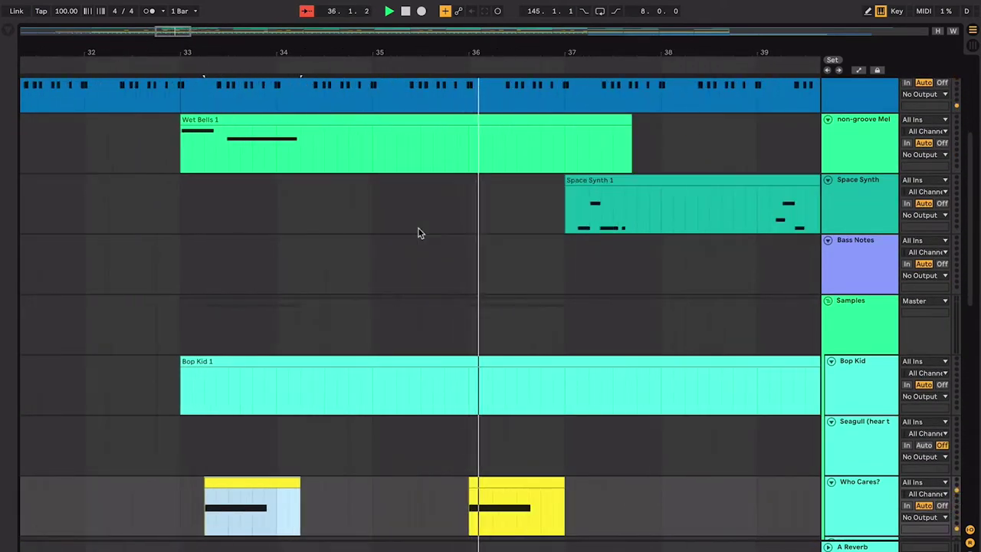
scroll(418, 233, "up", 3)
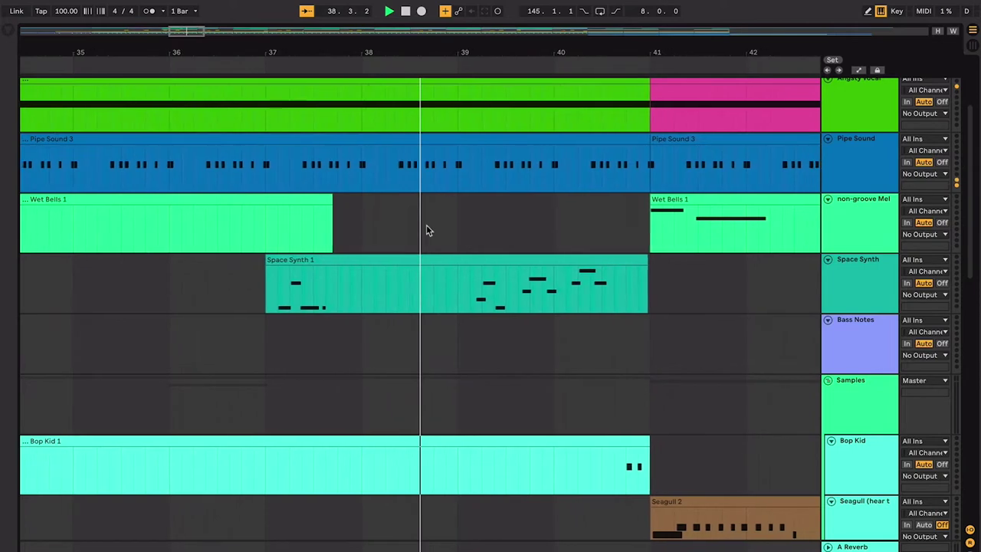
key("minus")
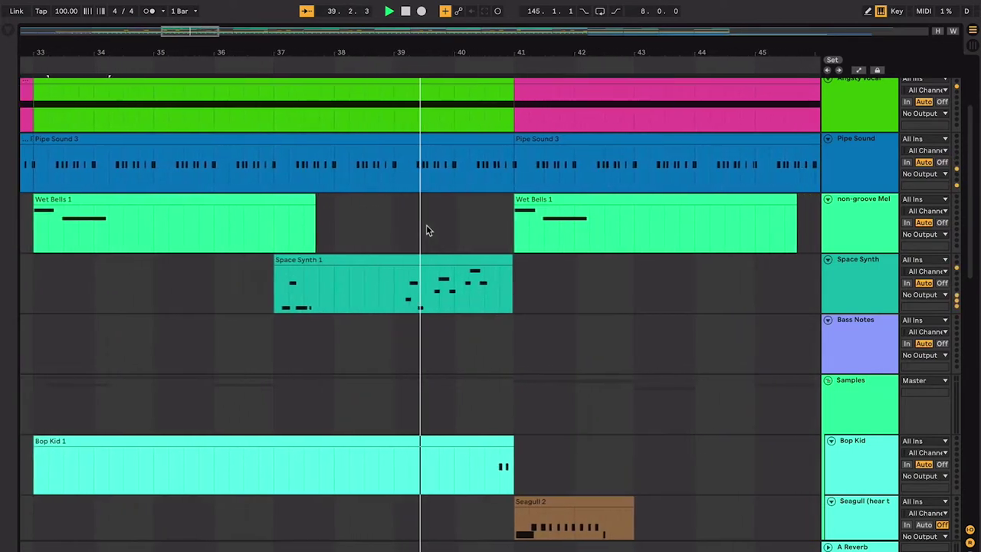
Step: Follow the playback on the sample tracks up to the Seagull clip's entry at bar 41
scroll(451, 334, "down", 6)
key("minus")
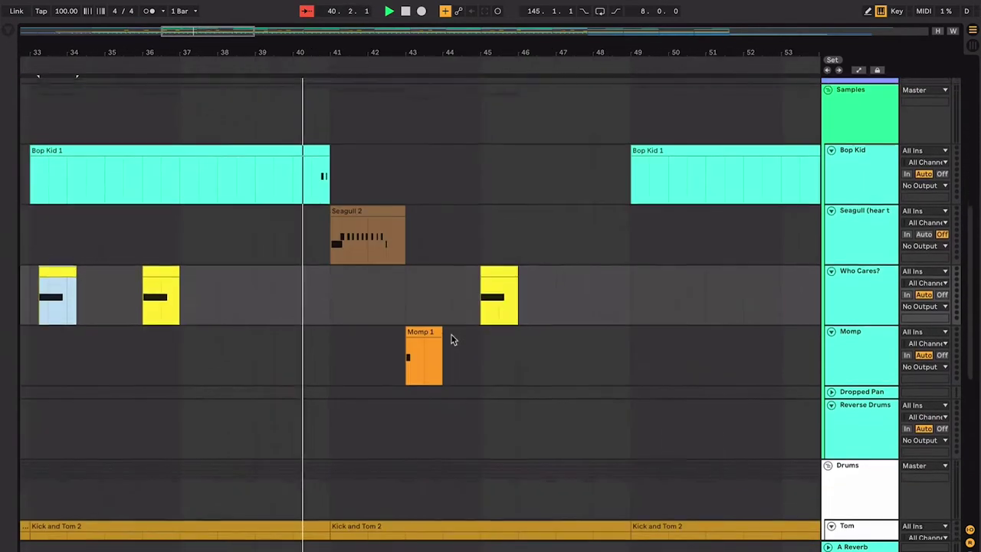
key("plus")
key("plus")
key("plus")
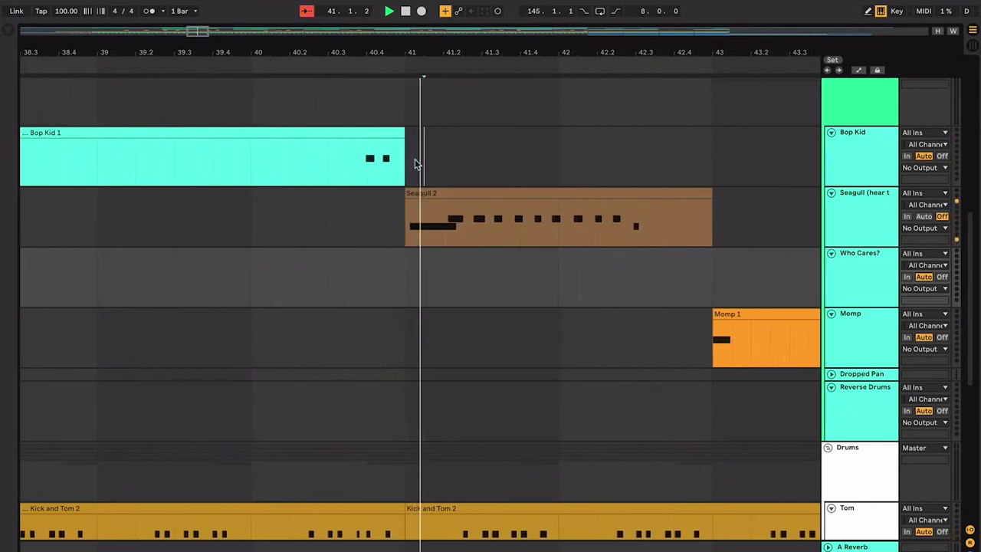
Step: Select the Seagull track while its clip plays, and stop the playback before bar 43
scroll(415, 164, "up", 2)
left_click(859, 268)
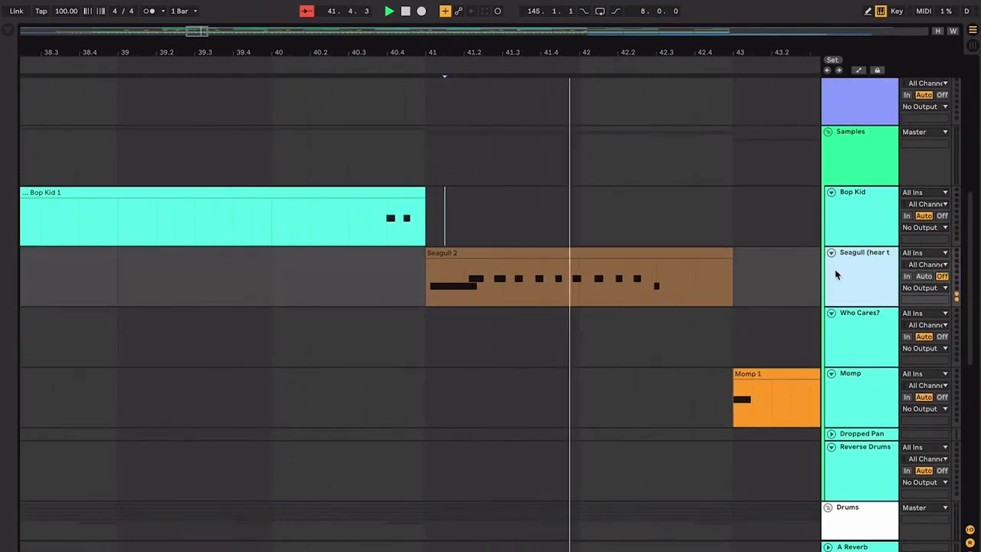
scroll(755, 291, "up", 1)
scroll(755, 292, "right", 1)
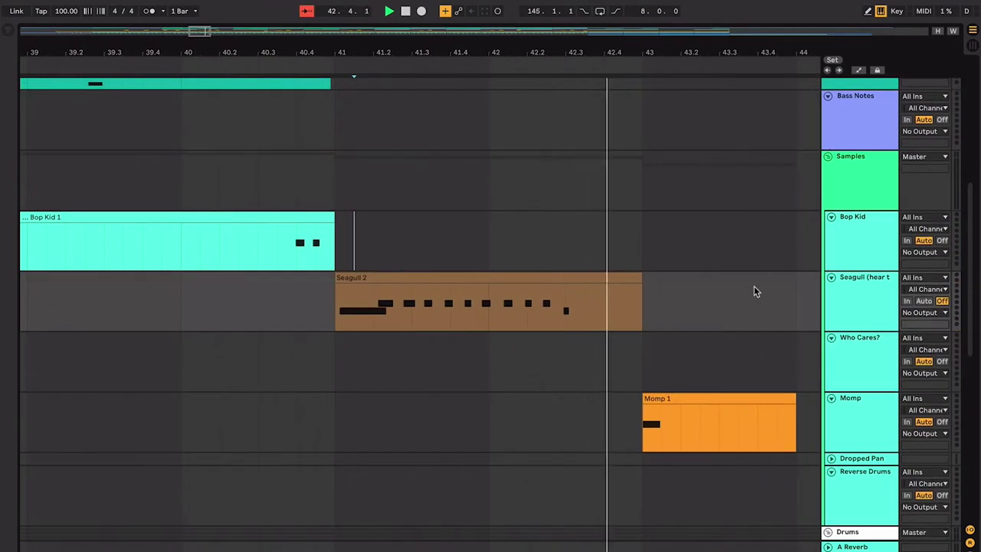
key("space")
Step: Select the Space Synth clip at bars 37 to 41 and extend the selection back to bar 33
key("minus")
key("minus")
scroll(755, 291, "up", 5)
scroll(755, 292, "left", 4)
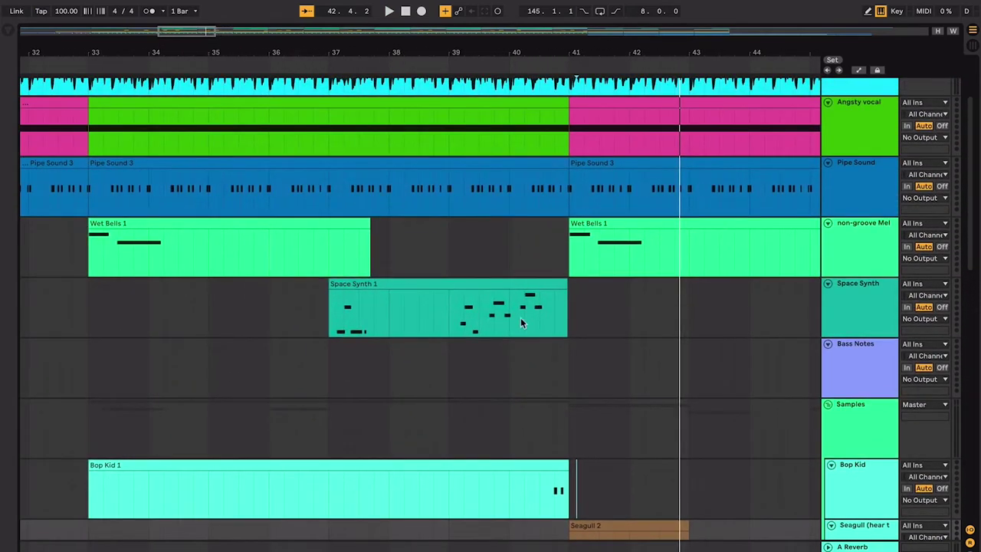
left_click(493, 281)
scroll(474, 284, "left", 3)
scroll(474, 284, "down", 1)
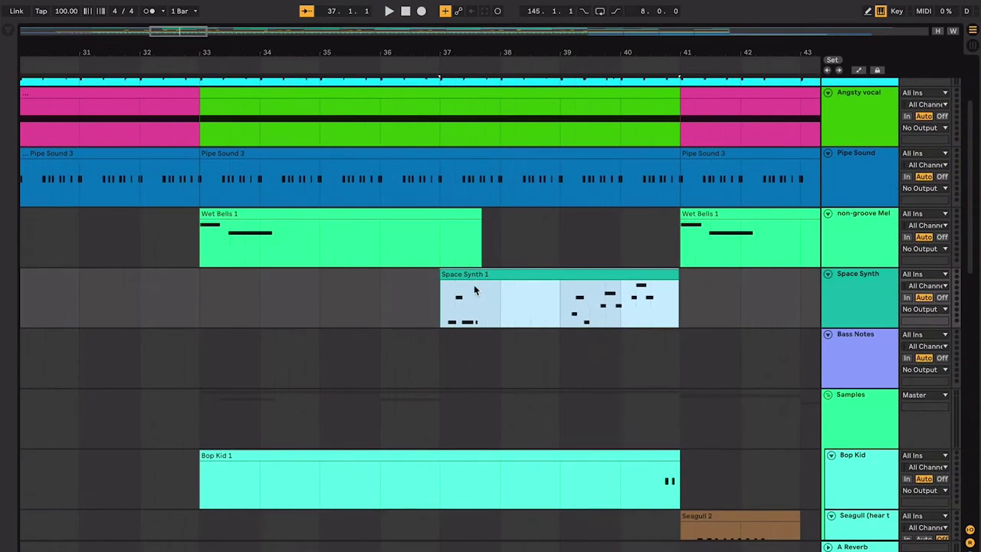
left_click(215, 279, "shift")
scroll(208, 282, "left", 2)
scroll(208, 282, "up", 1)
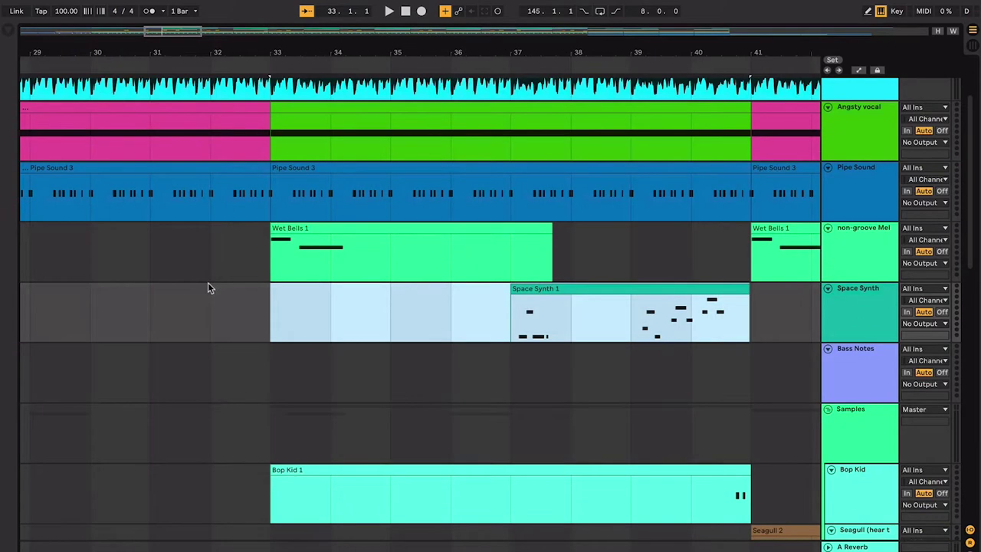
Step: Place the start position at bar 27 on the Angsty vocal track and at bar 33 on the non-groove Melody track
key("minus")
key("minus")
scroll(209, 281, "up", 3)
scroll(210, 281, "left", 1)
left_click(305, 179)
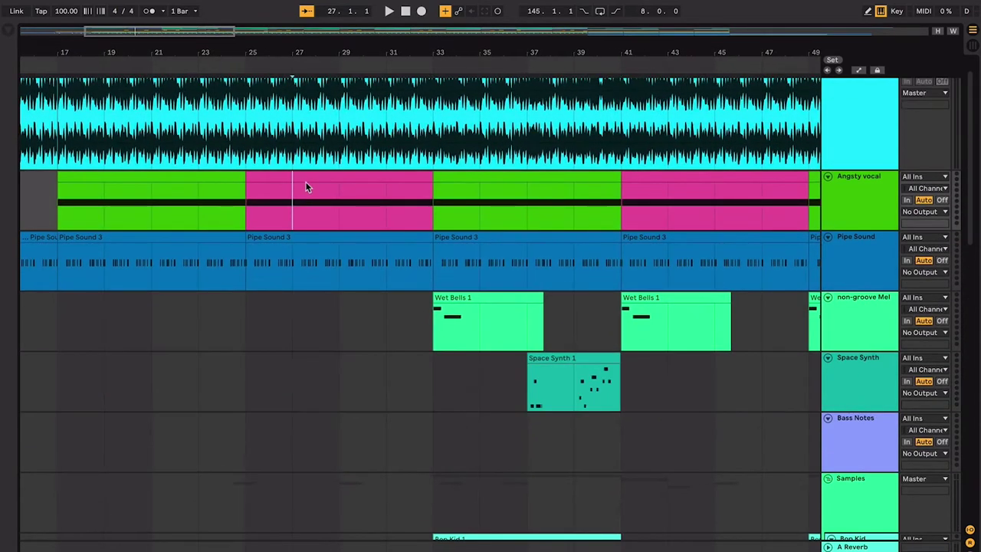
left_click(425, 301)
scroll(423, 297, "right", 2)
scroll(423, 297, "down", 1)
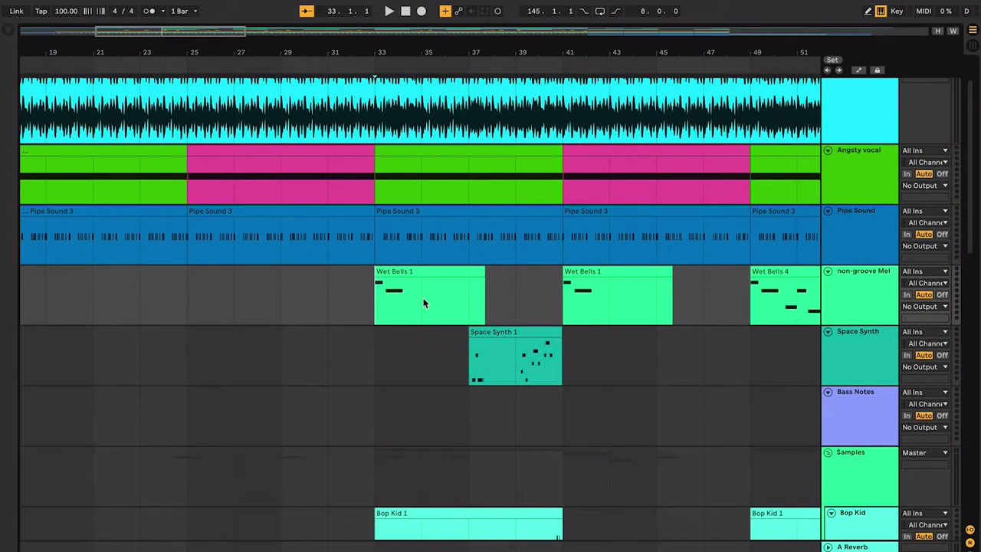
Step: Select the first Wet Bells clip starting at bar 33 and inspect where it overlaps the Space Synth clip
key("plus")
key("plus")
scroll(423, 302, "down", 1)
scroll(423, 301, "right", 3)
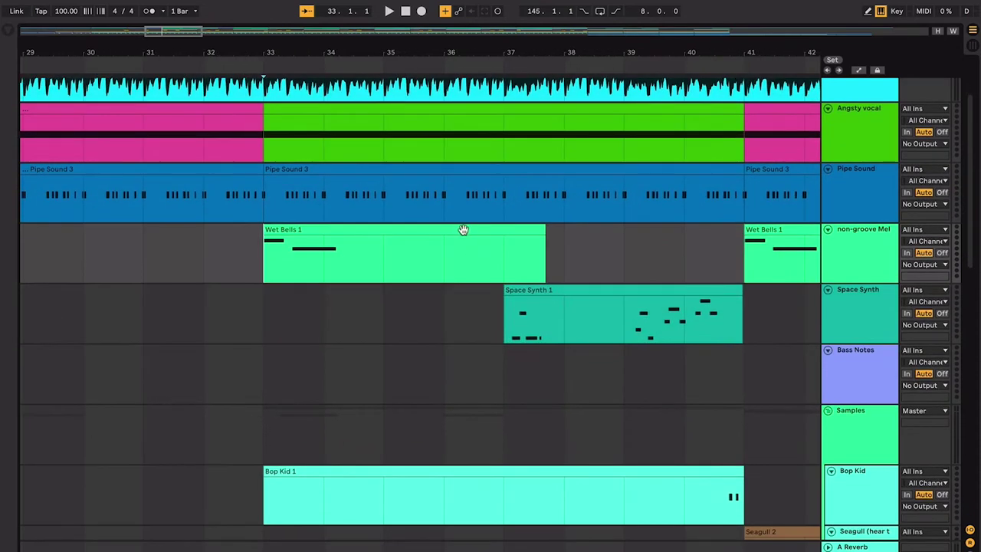
left_click(459, 229)
scroll(470, 241, "down", 1)
scroll(470, 241, "right", 2)
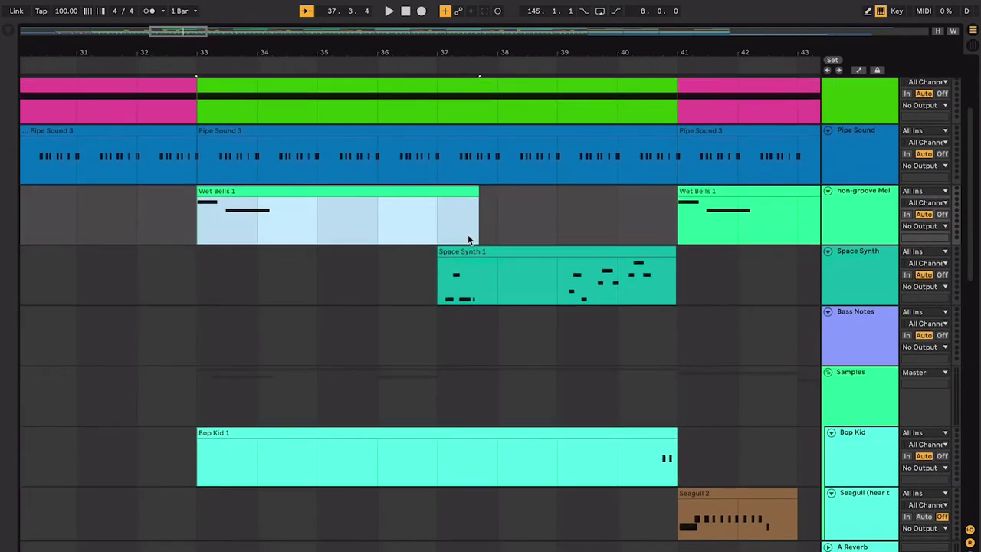
Step: Alternate between selecting the whole first Wet Bells clip and placing the start position inside it at bar 37
left_click(426, 221)
left_click(405, 190)
left_click(426, 219)
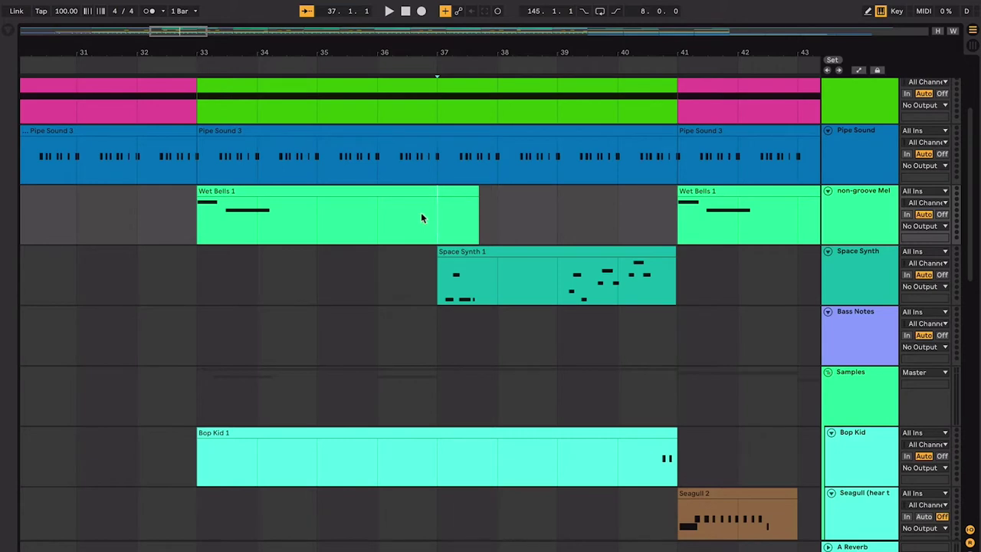
left_click(347, 192)
left_click(419, 213)
left_click(403, 192)
left_click(430, 204)
left_click(456, 191)
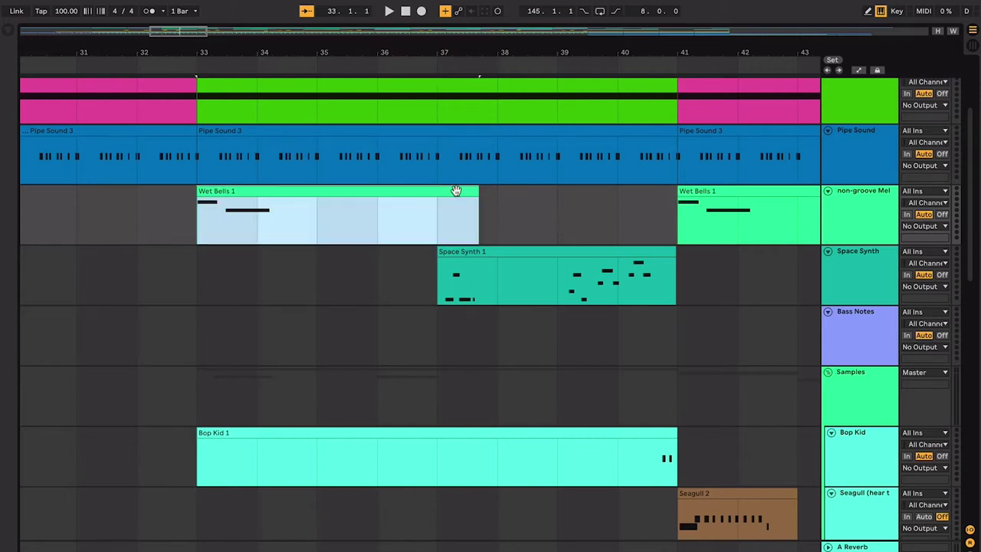
Step: Split the first Wet Bells clip at bar 37, where the Space Synth clip begins
left_click(435, 220)
key("ctrl+e")
key("plus")
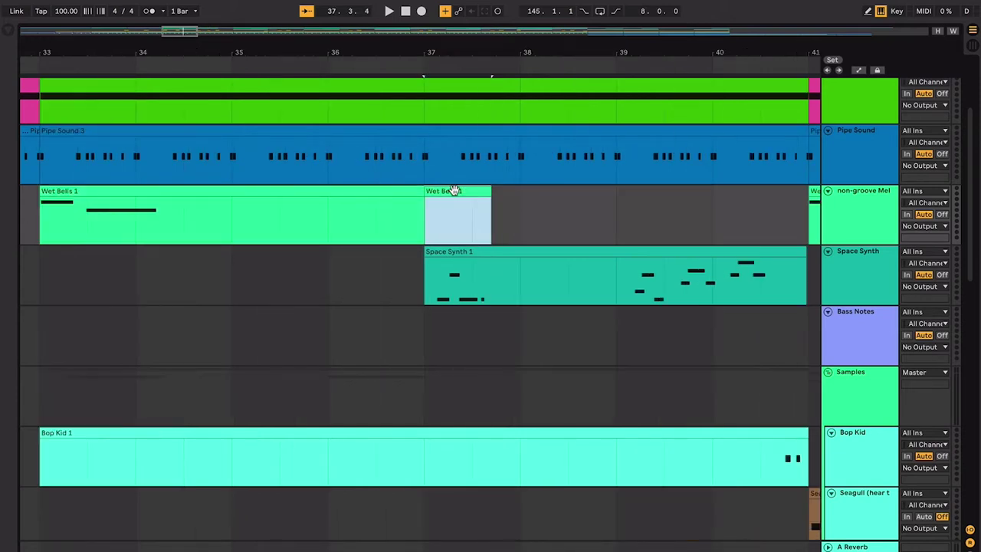
key("minus")
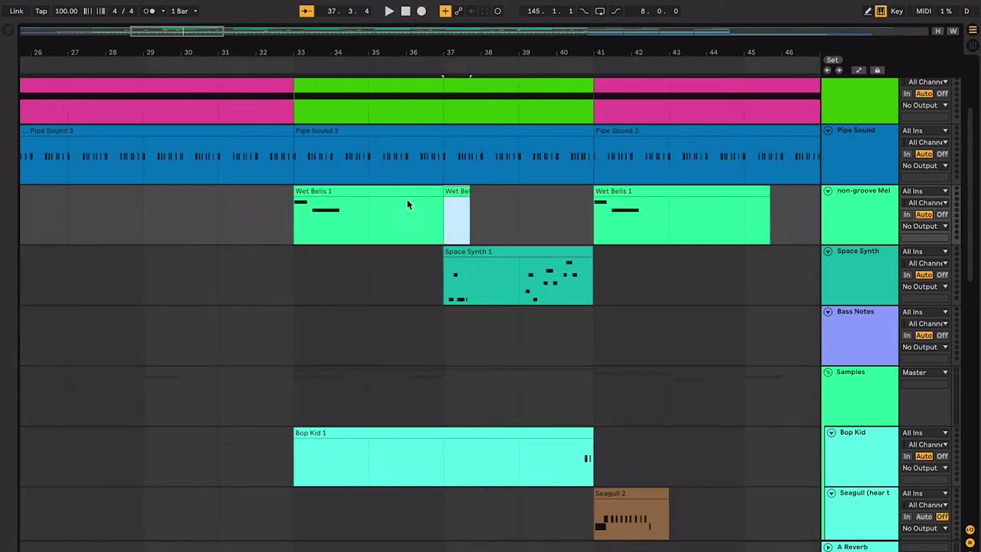
Step: Select the Space Synth clip at bars 37 to 41 and inspect the sample tracks below it
left_click(450, 252)
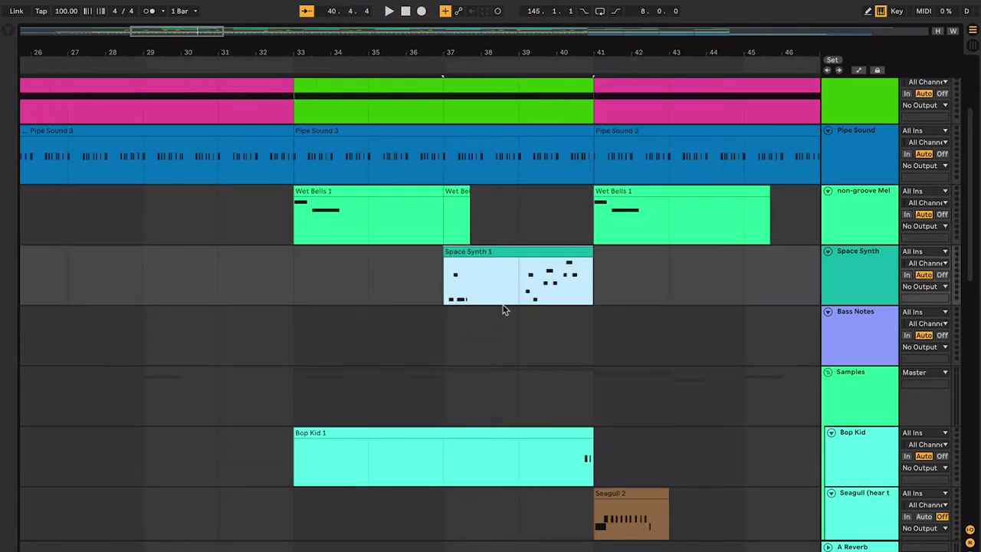
scroll(532, 297, "down", 1)
scroll(528, 302, "right", 1)
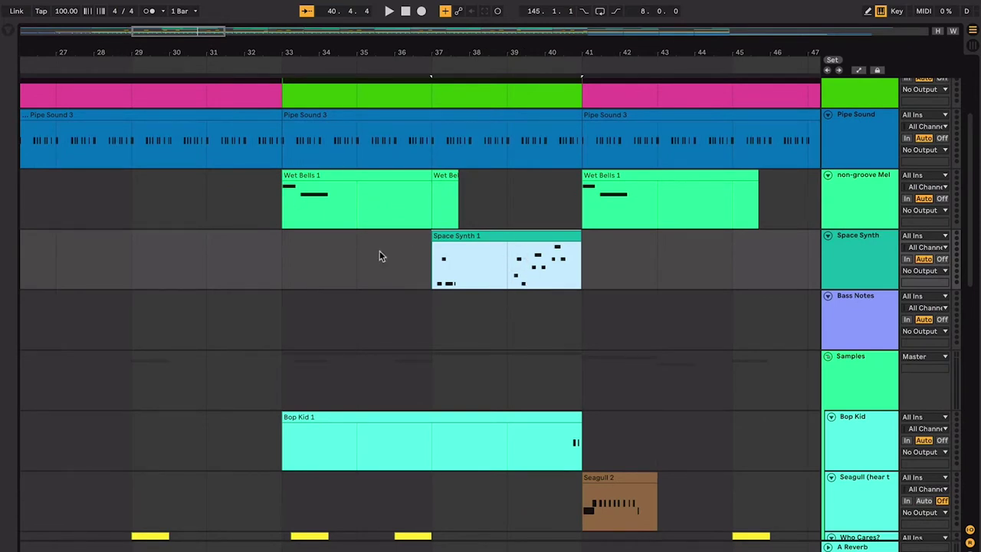
scroll(469, 292, "down", 1)
scroll(469, 292, "right", 1)
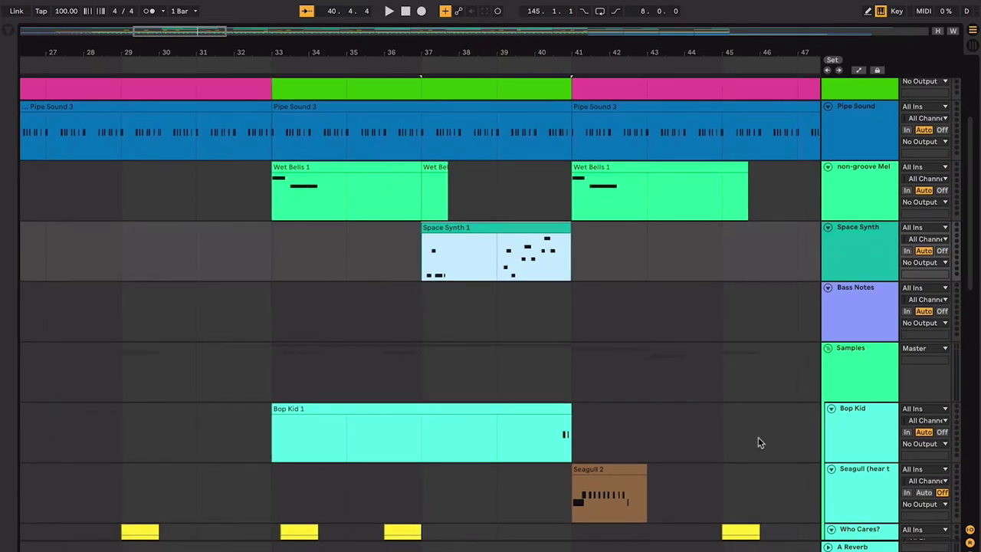
Step: Select the Bop Kid track and play the end of its first clip from 40.3 to bar 41
left_click(840, 438)
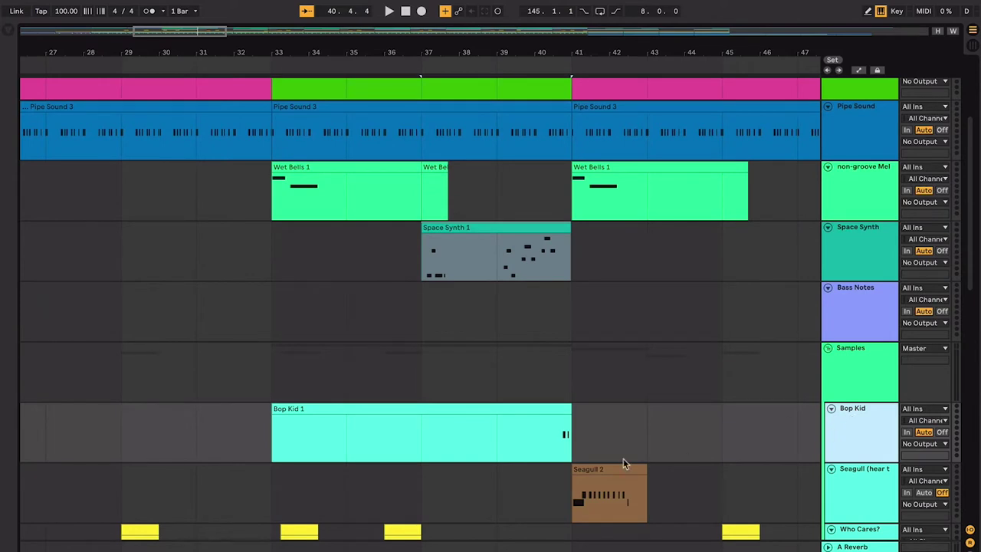
left_click(558, 445)
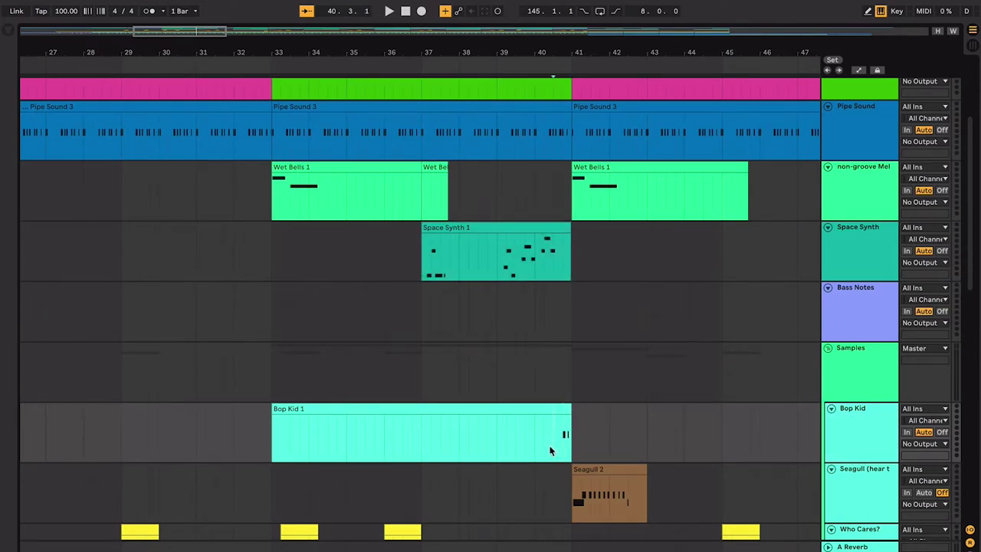
scroll(558, 444, "right", 2)
scroll(559, 445, "up", 1)
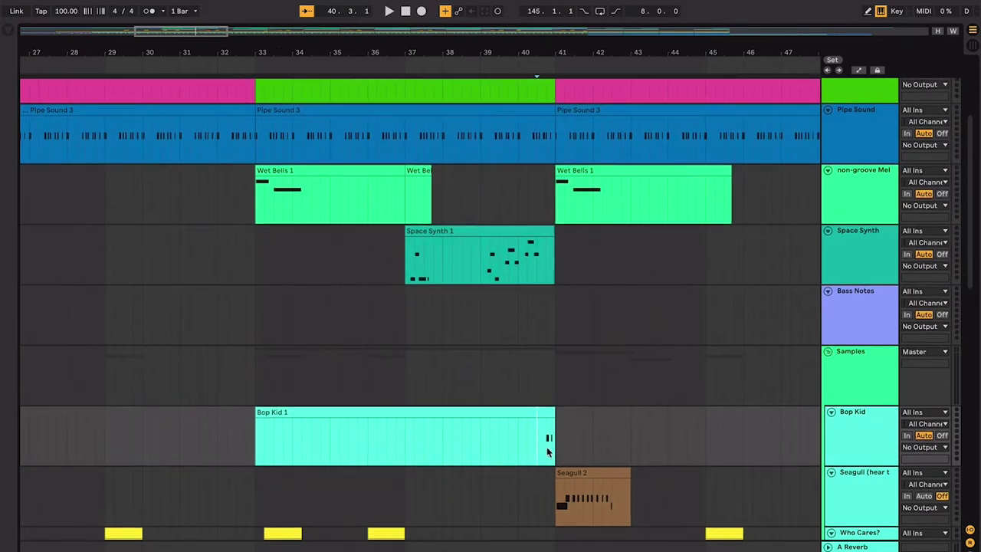
key("space")
key("space")
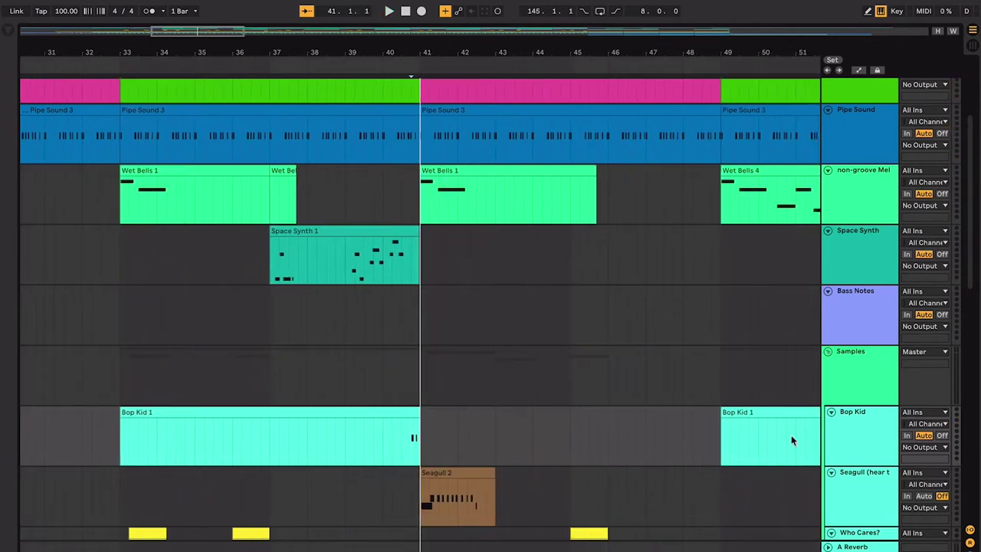
Step: Widen the track headers to show longer track names, and select the Bop Kid clip at bars 33 to 41
left_click(864, 436)
left_click_drag(822, 436, 798, 436)
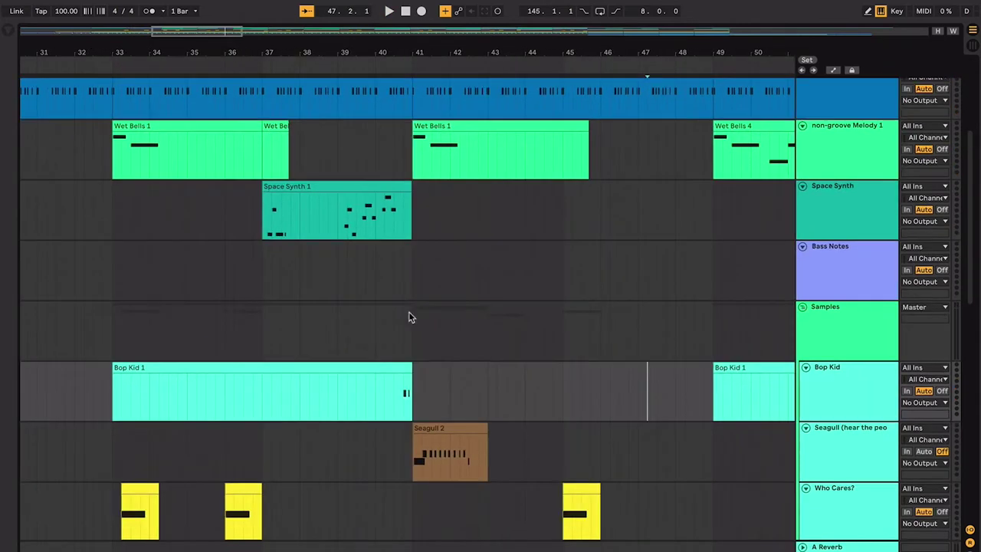
left_click(383, 368)
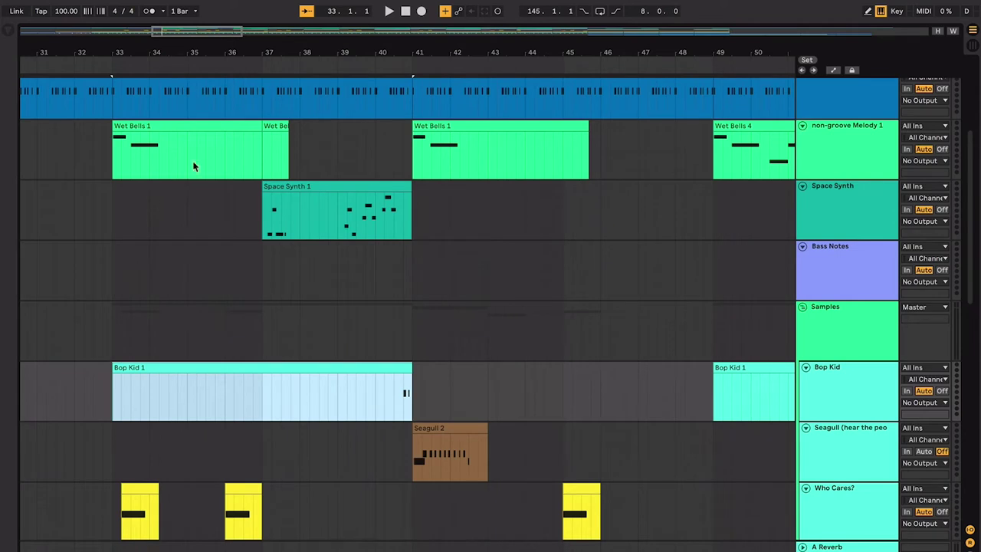
scroll(275, 166, "up", 1)
scroll(276, 166, "left", 2)
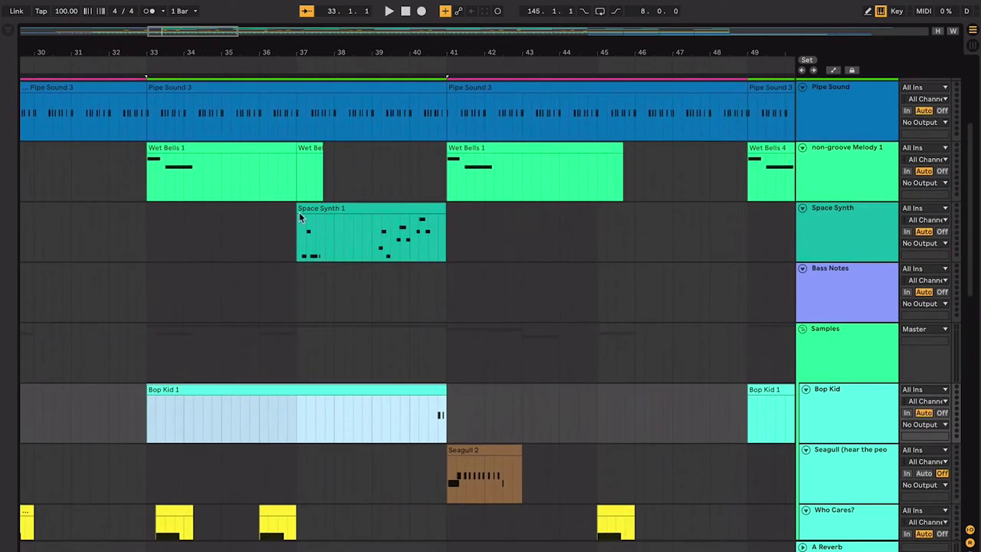
Step: Select the Wet Bells clip at bars 33 to 37 with the Space Synth clip, and place the start position at 40.4 in the Bop Kid clip
left_click(298, 213)
left_click(257, 148)
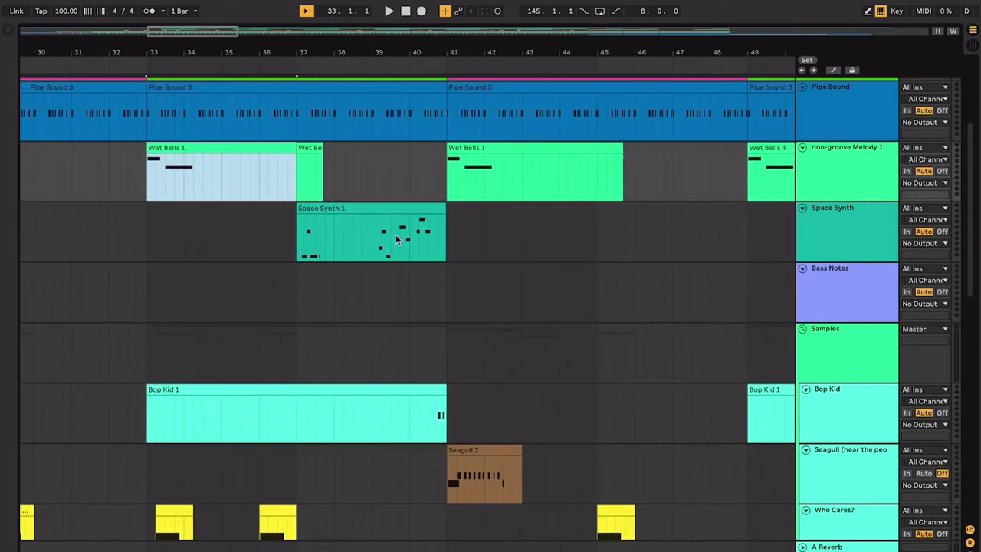
left_click(404, 210, "shift")
left_click(436, 416)
scroll(453, 407, "up", 1)
scroll(453, 407, "right", 2)
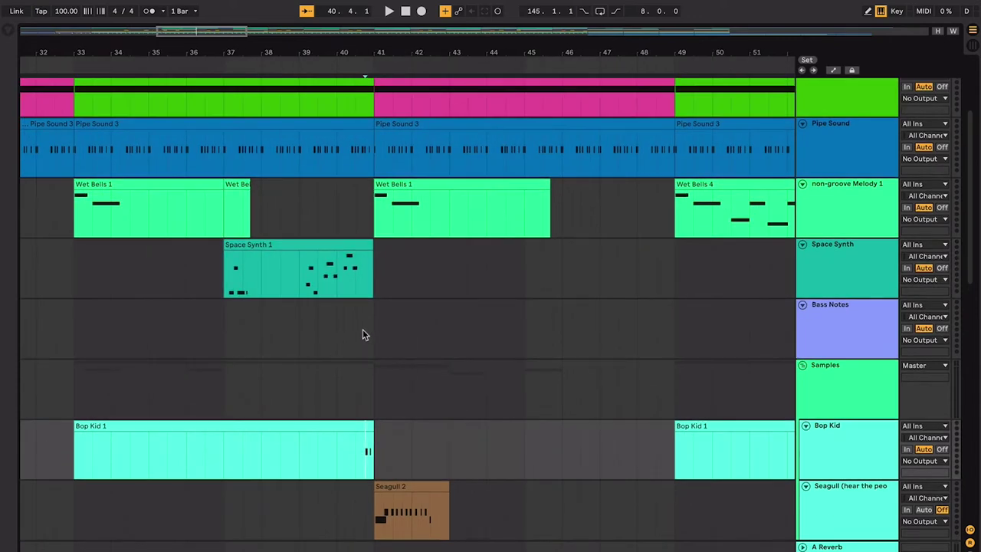
Step: Mark bars 41 to 49 on the empty Bass Notes track, and select the Seagull clip starting at bar 41
left_click_drag(370, 332, 673, 348)
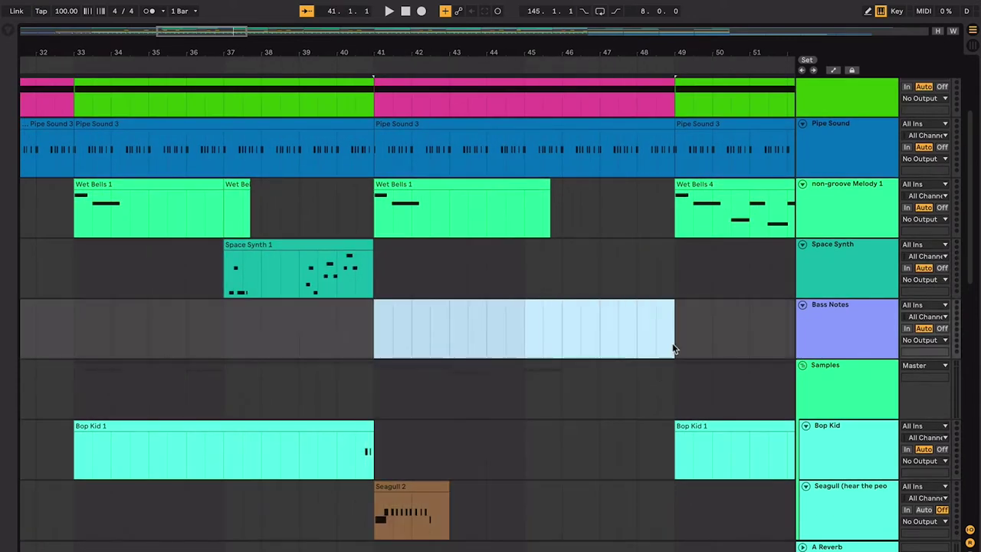
scroll(651, 379, "down", 1)
left_click(426, 429)
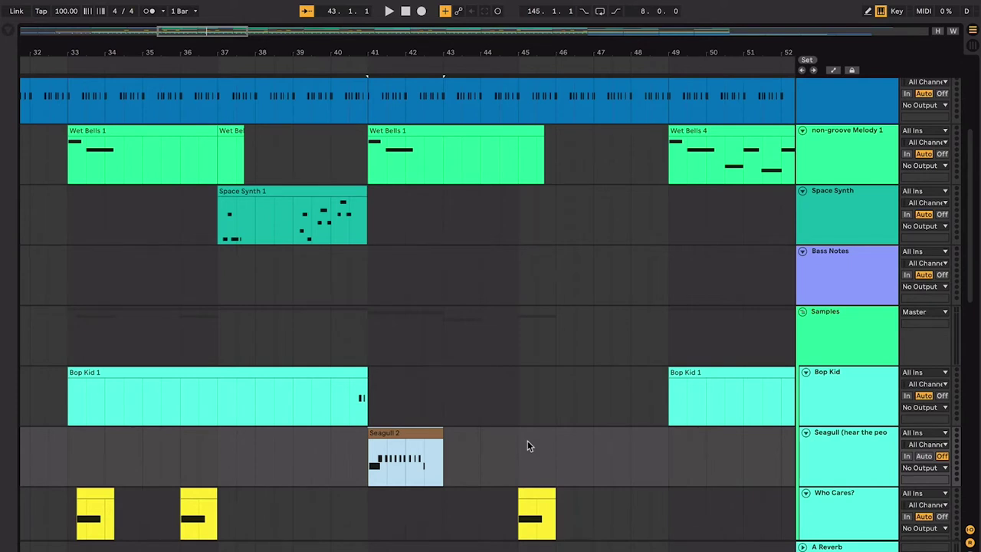
left_click(425, 423)
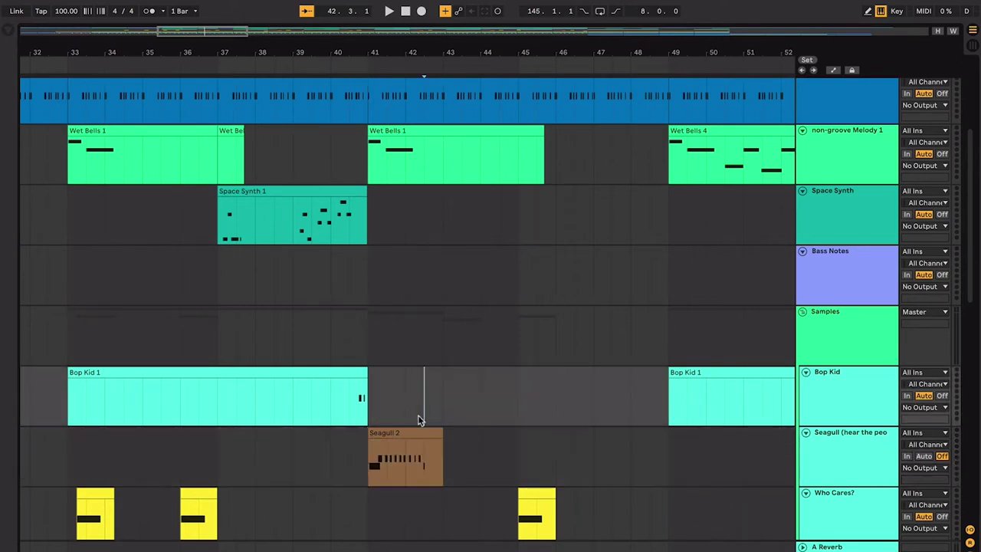
left_click(419, 433)
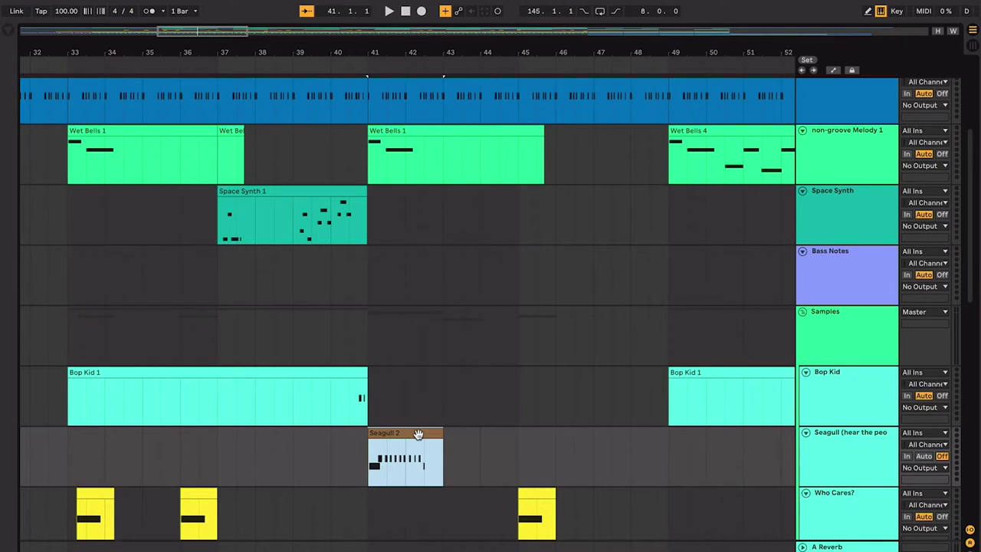
Step: Play from 40.3 at the end of the first Bop Kid clip through the Seagull clip starting at bar 41
left_click(346, 429)
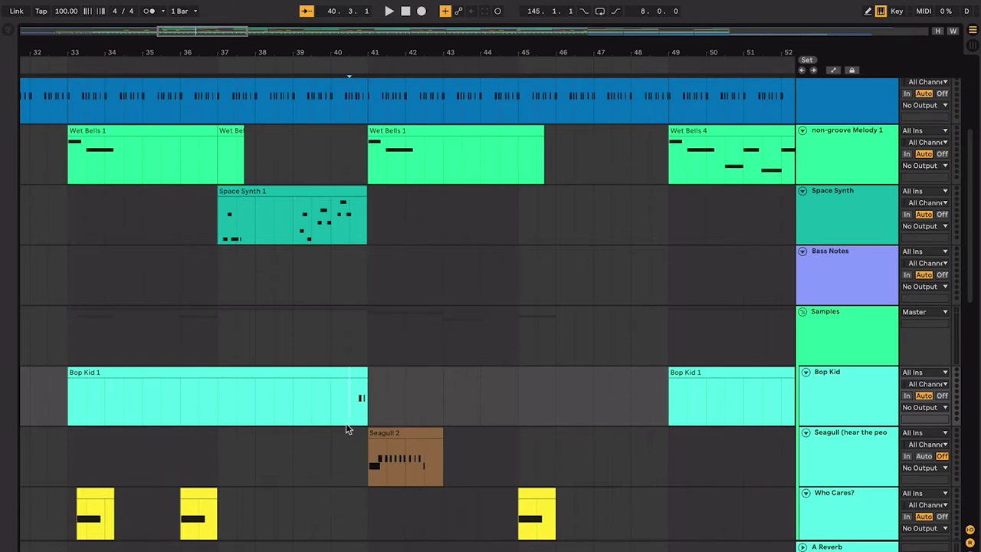
key("space")
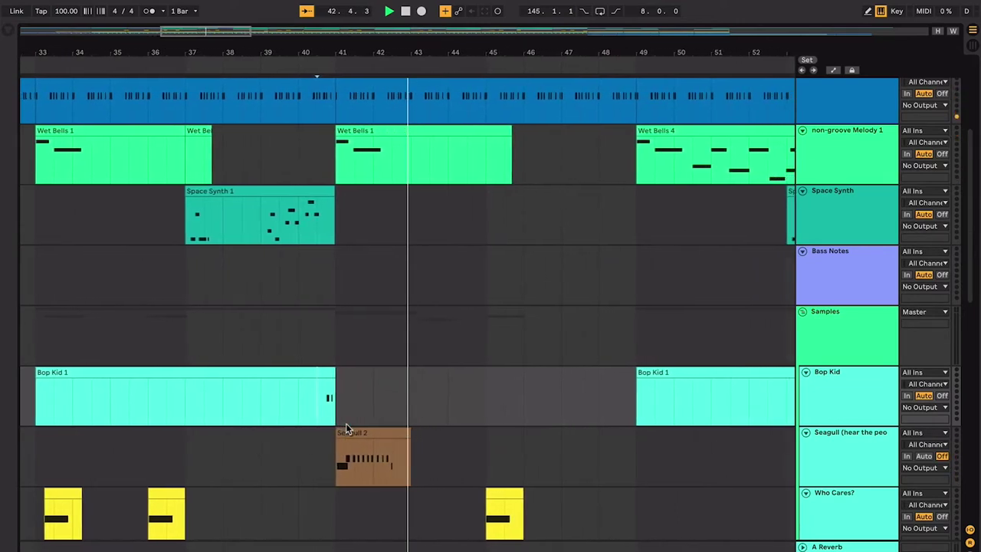
scroll(346, 423, "down", 5)
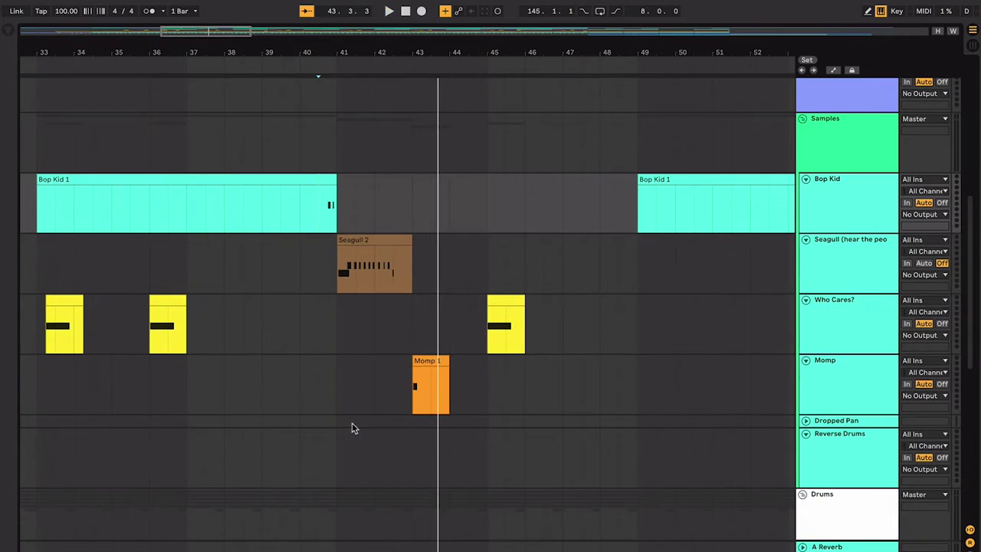
Step: Play the Momp clip at bar 43 and the Who Cares? clip at bar 45
left_click(829, 365)
left_click(443, 361)
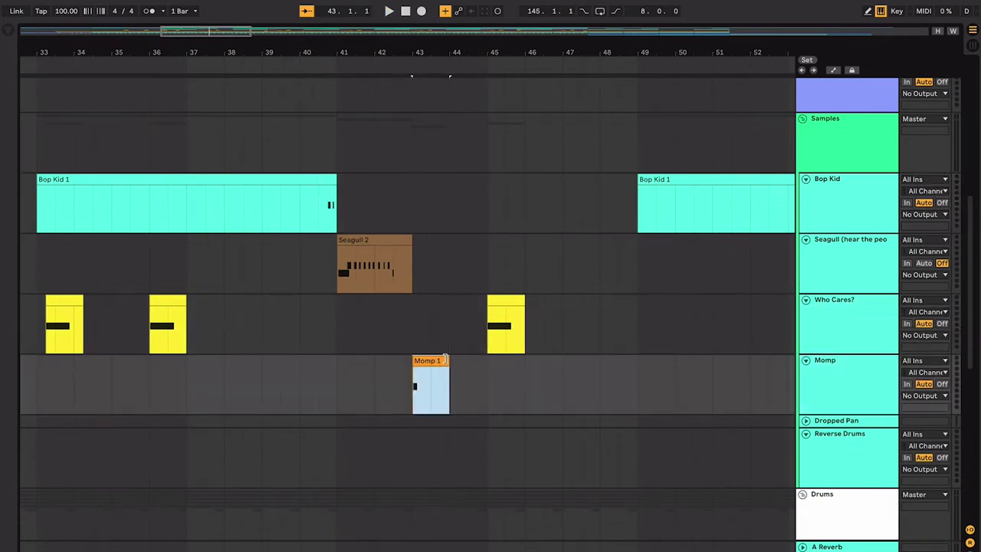
key("space")
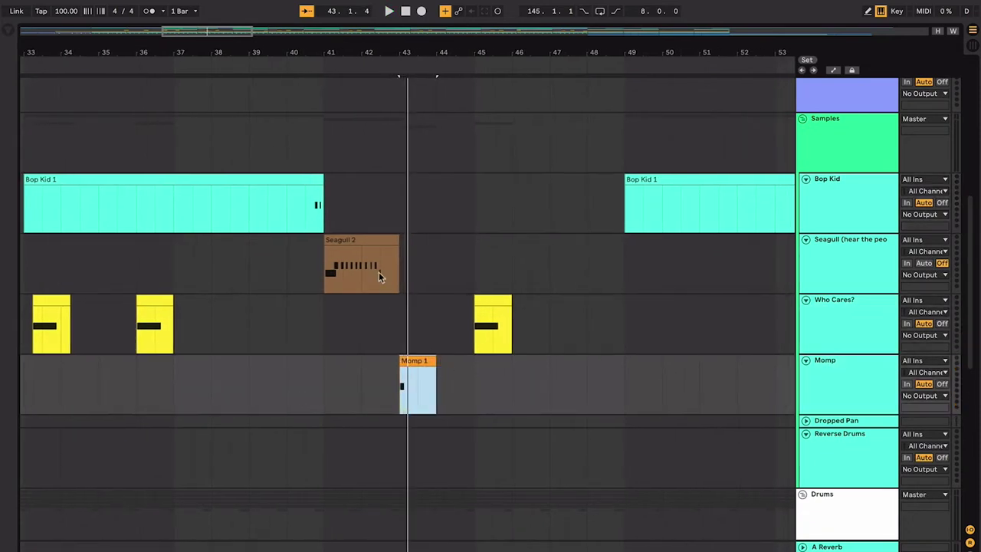
left_click(486, 322)
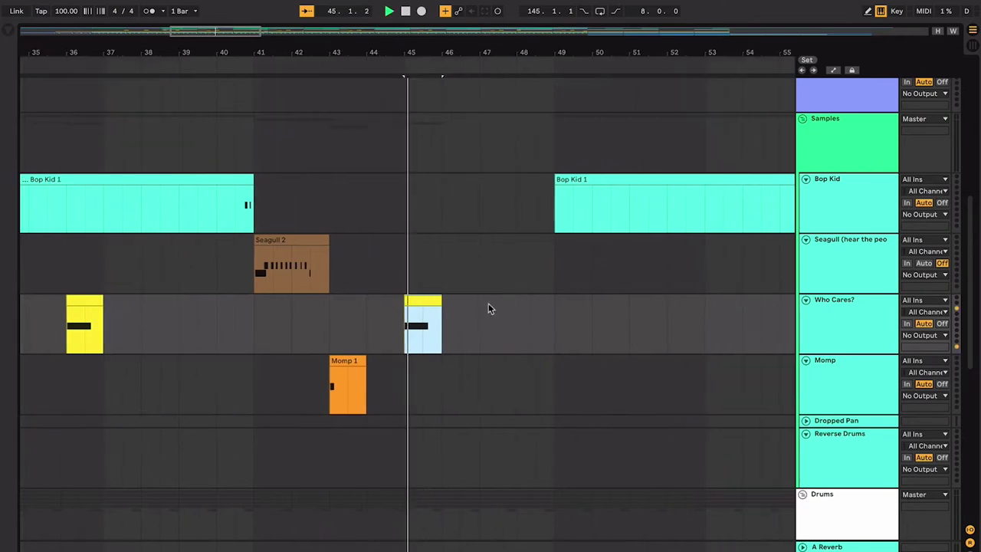
Step: Examine the sample, drum, vocal, bell and synth tracks during playback from bar 45 to bar 49
scroll(489, 307, "up", 1)
scroll(488, 305, "up", 3)
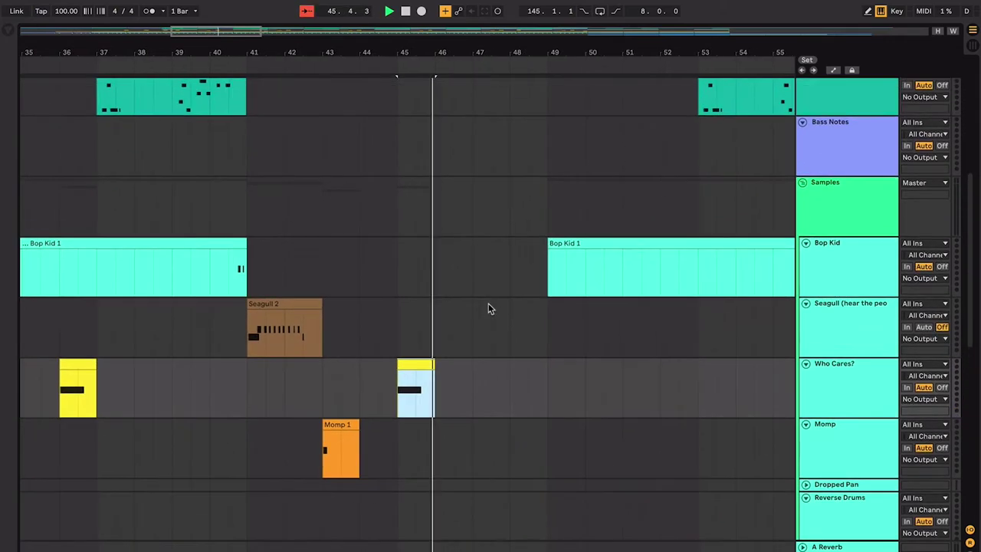
scroll(488, 307, "down", 15)
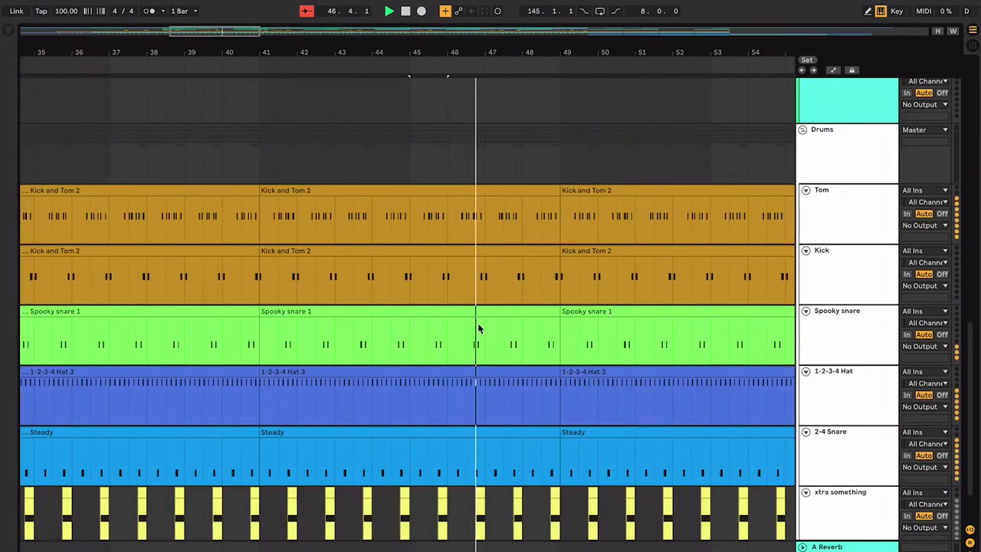
scroll(478, 323, "down", 1)
scroll(477, 325, "up", 18)
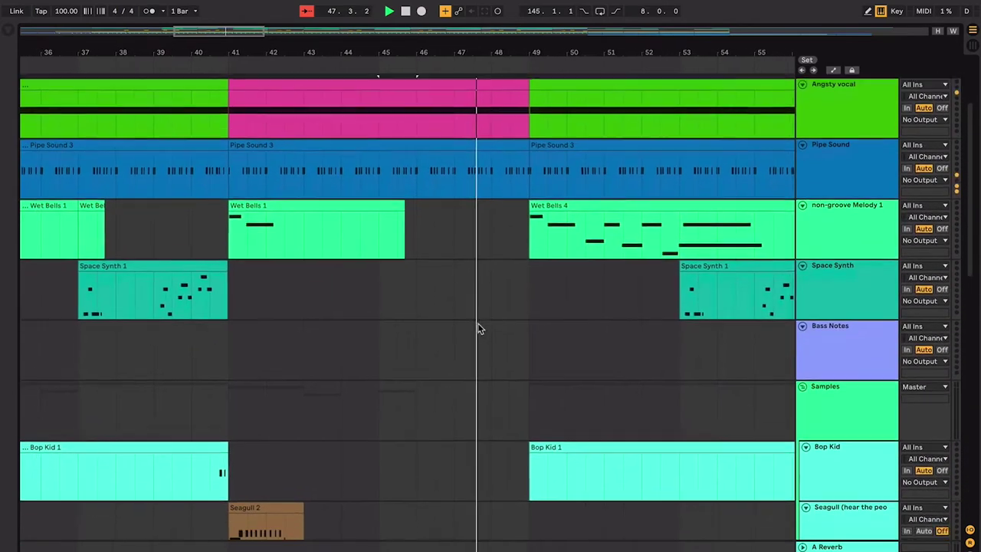
scroll(478, 327, "down", 4)
scroll(478, 328, "down", 1)
key("minus")
key("minus")
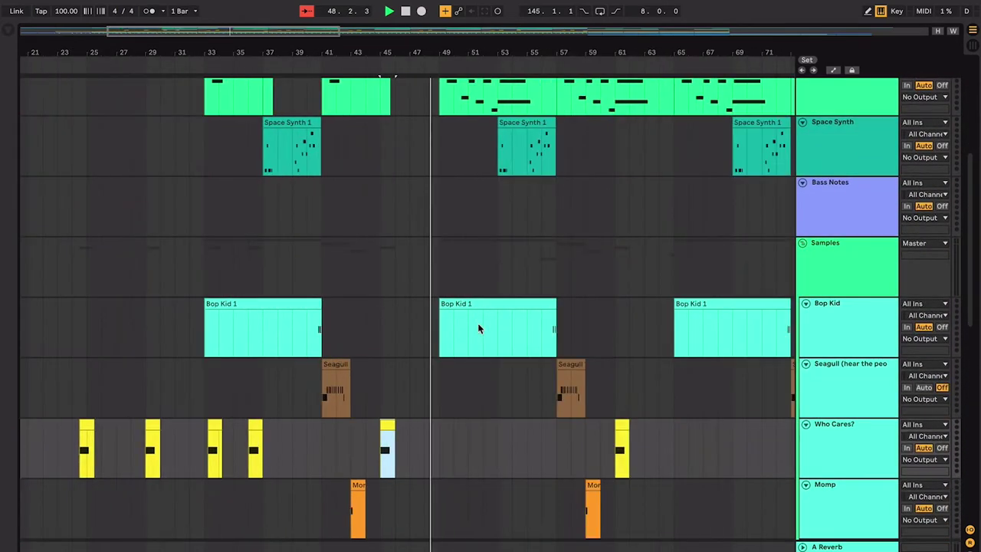
scroll(479, 328, "up", 2)
scroll(478, 329, "up", 1)
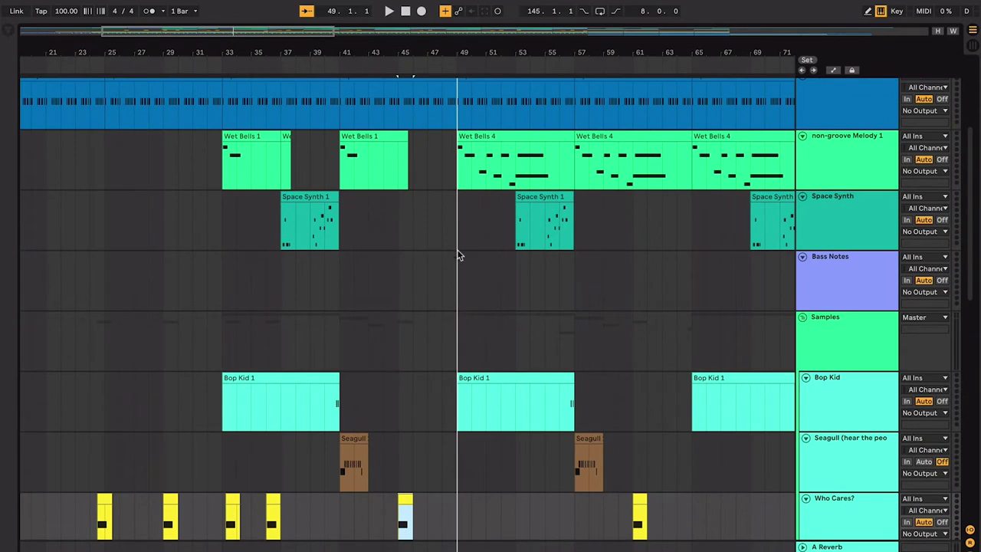
Step: Select the Space Synth clip at bars 37 to 41 and extend the selection back to bar 33
left_click_drag(457, 253, 335, 241)
left_click(314, 199)
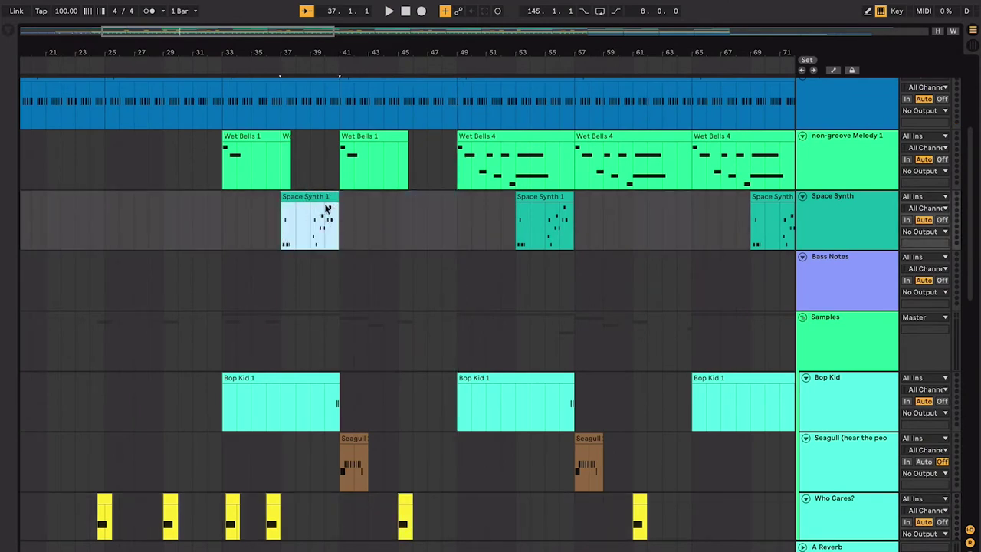
left_click(448, 226)
left_click(457, 231)
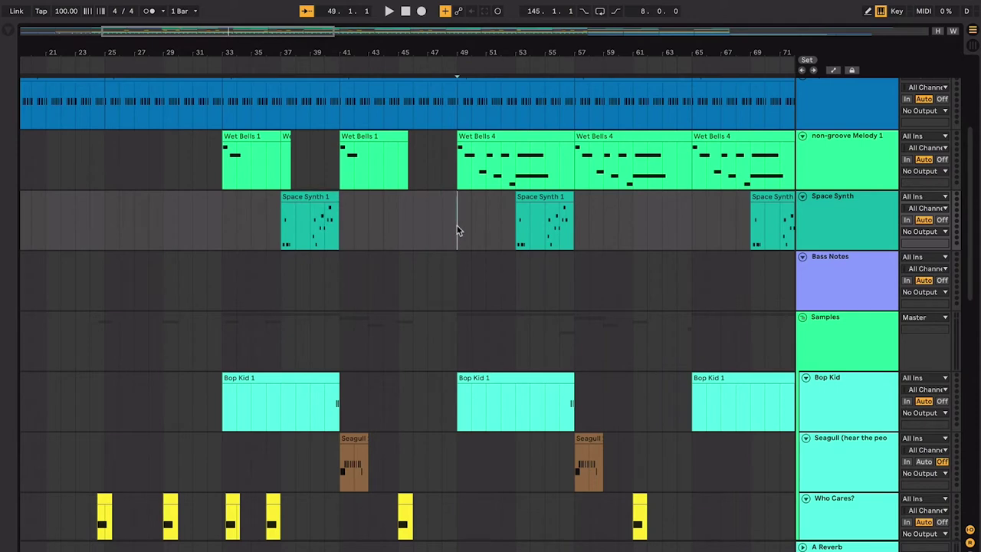
left_click(298, 197)
left_click(221, 218, "shift")
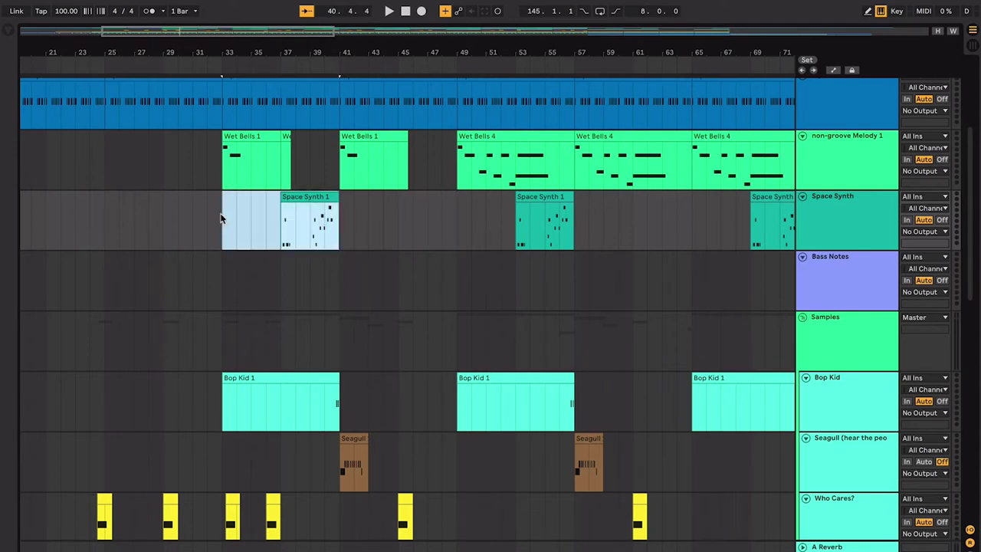
mouse_move(412, 223)
left_mouse_down()
mouse_move(451, 223)
mouse_move(419, 223)
left_mouse_up()
Step: Trim the Wet Bells clip starting at bar 41 to end at bar 45, and select the Seagull clip at bar 41
left_click(400, 184)
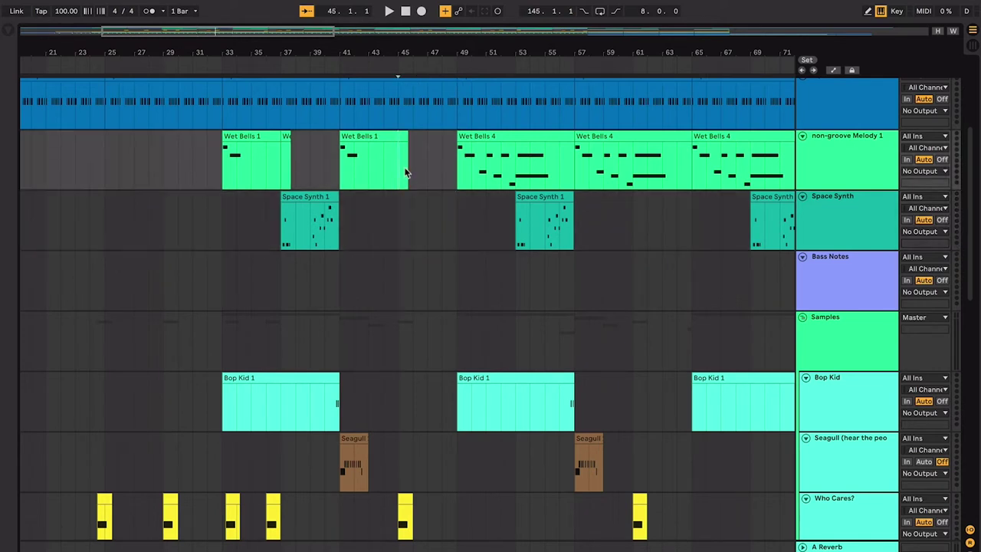
left_click(403, 137)
right_click(353, 437)
left_click(358, 442)
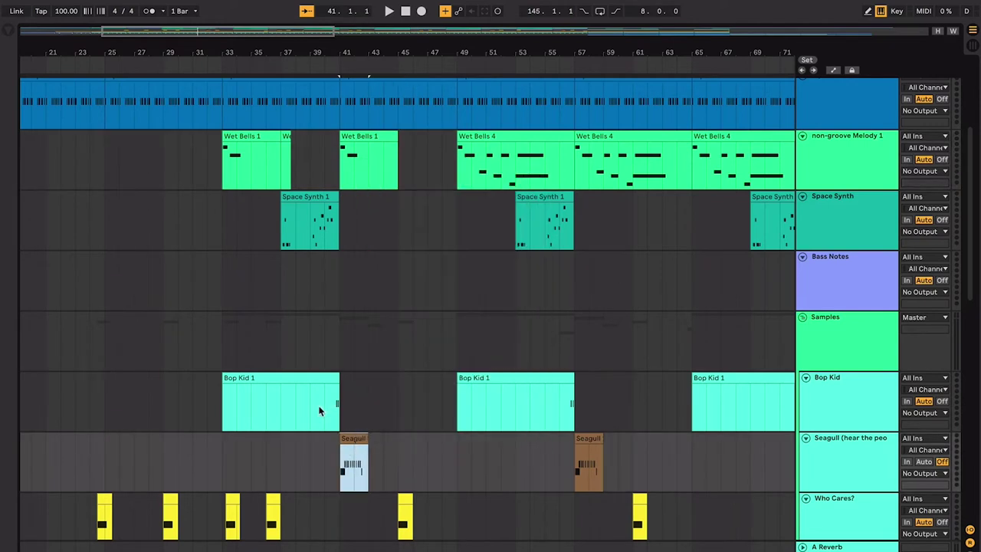
Step: Mark where the first Bop Kid clip hands over to the Seagull clip, placing the start position at bar 41 on the Bop Kid track
left_click_drag(322, 410, 353, 411)
left_click(368, 435)
right_click(348, 434)
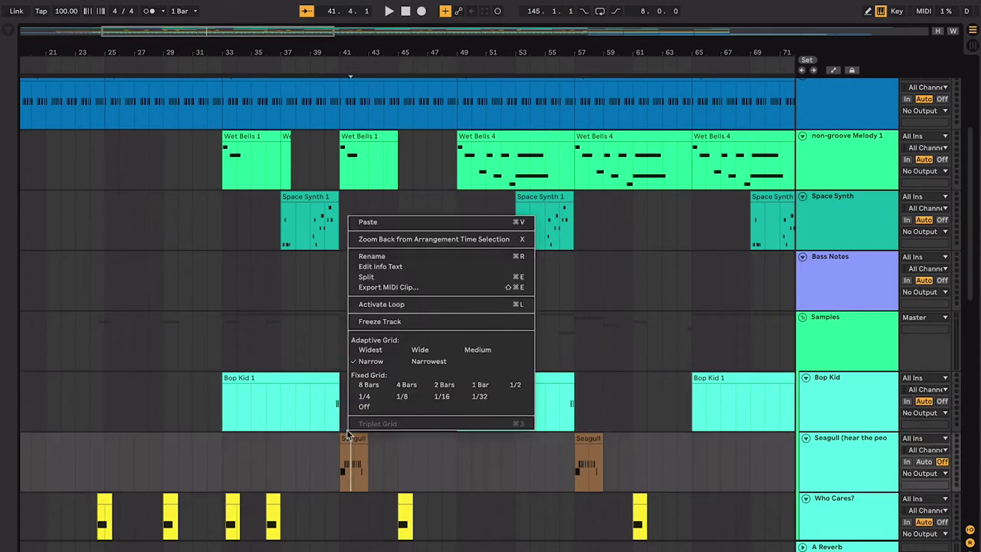
left_click(348, 440)
left_click(348, 441)
left_click(350, 421)
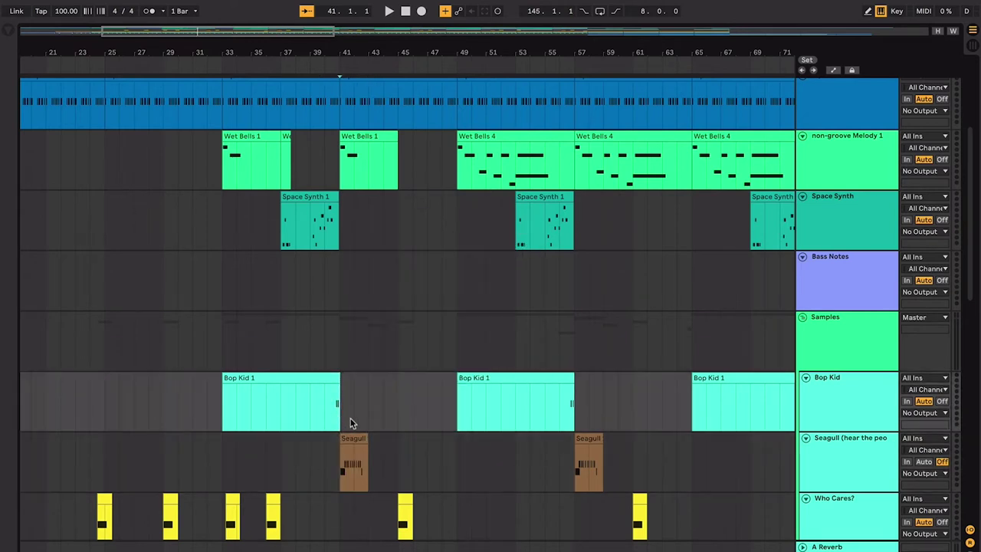
Step: Mark the empty bars 46 to 49 on the Space Synth track, and place the start position at bar 49 on the non-groove Melody 1 track
left_click_drag(413, 227, 456, 230)
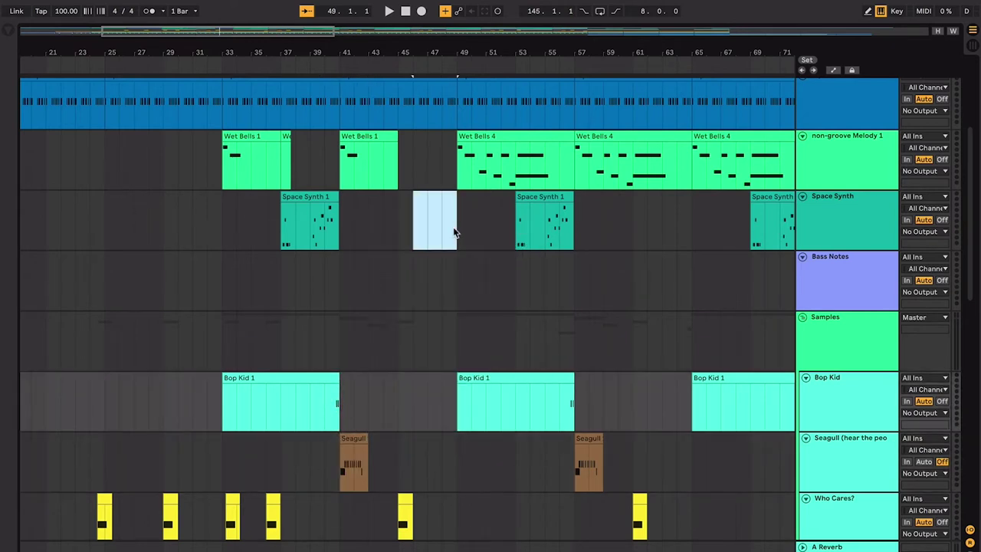
left_click(455, 230)
scroll(455, 230, "down", 8)
scroll(455, 230, "right", 2)
scroll(453, 228, "up", 10)
scroll(453, 227, "down", 6)
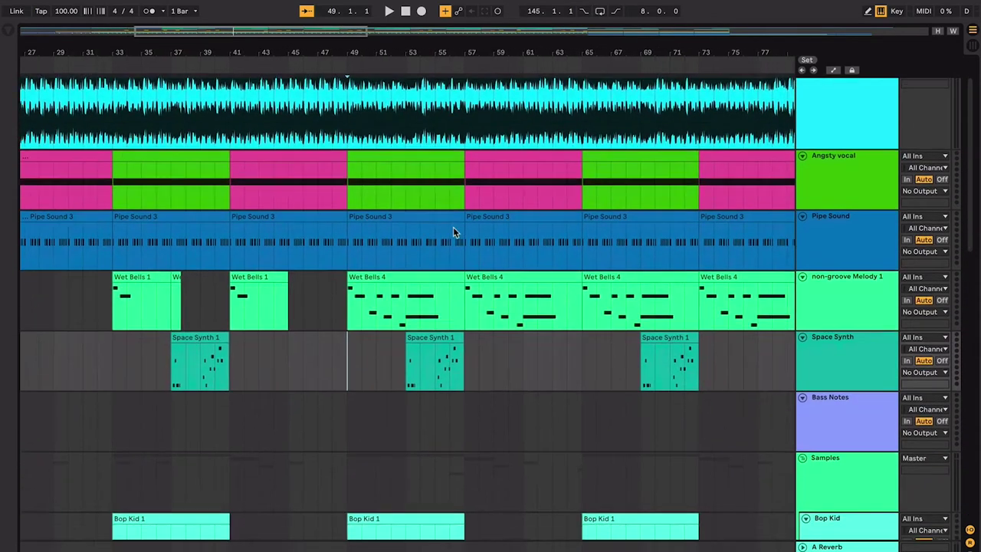
scroll(453, 226, "up", 2)
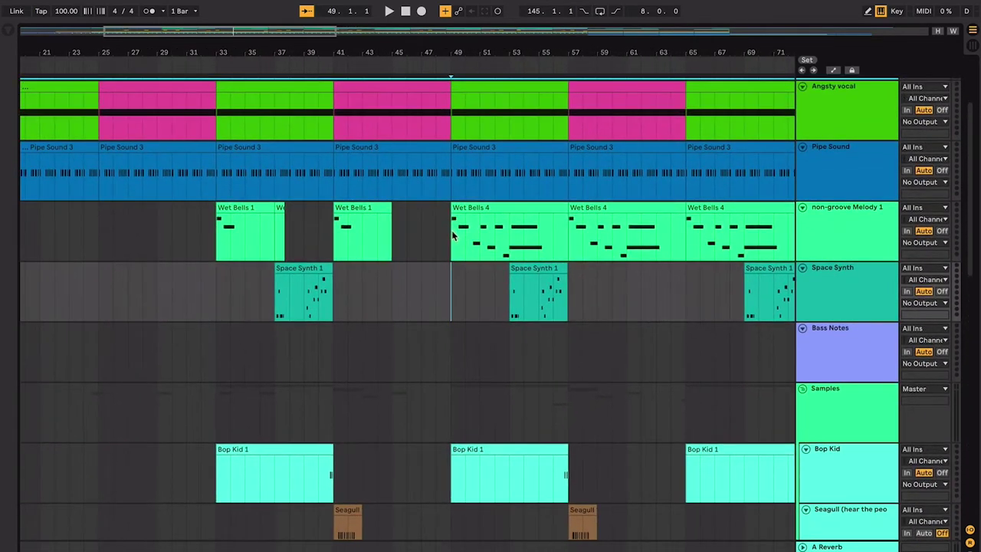
left_click(450, 242)
left_click(448, 237)
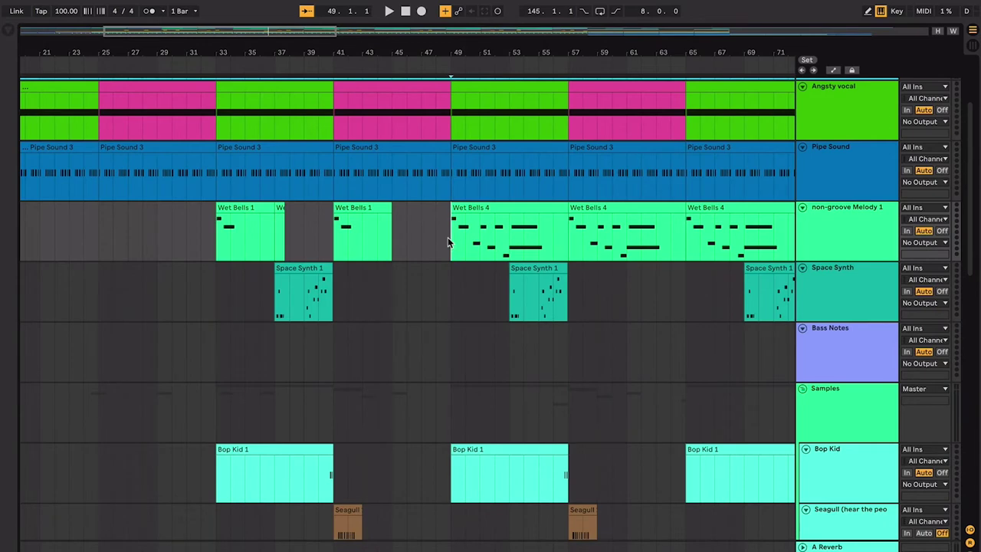
Step: Consolidate the Wet Bells clip at bar 41 and the empty space after it into one clip spanning bars 41 to 49
left_click(372, 208)
left_click(438, 219, "shift")
key("shift+Right")
key("super+j")
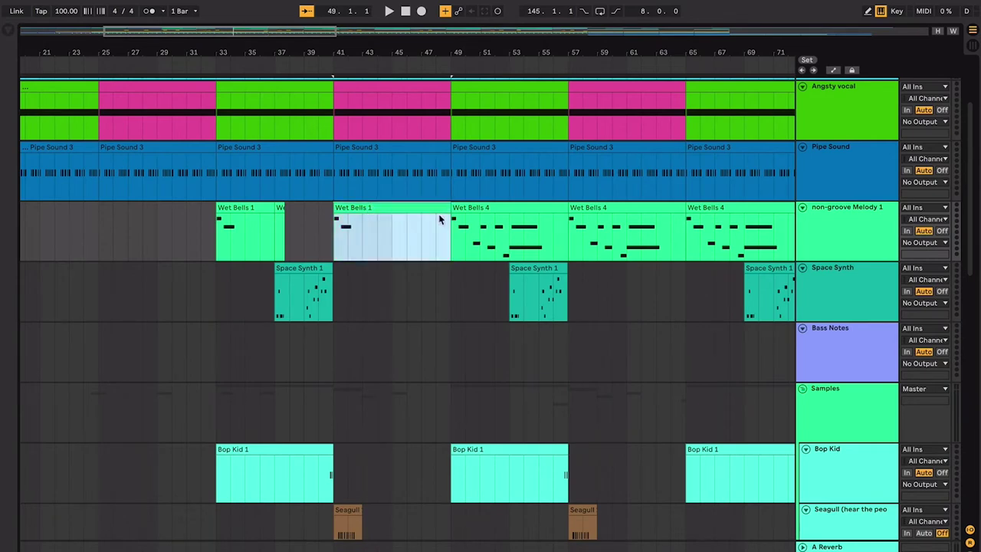
left_click(448, 237)
Step: Consolidate all Wet Bells clips from bar 33 to bar 49 on the non-groove Melody 1 track into one clip
scroll(447, 249, "right", 3)
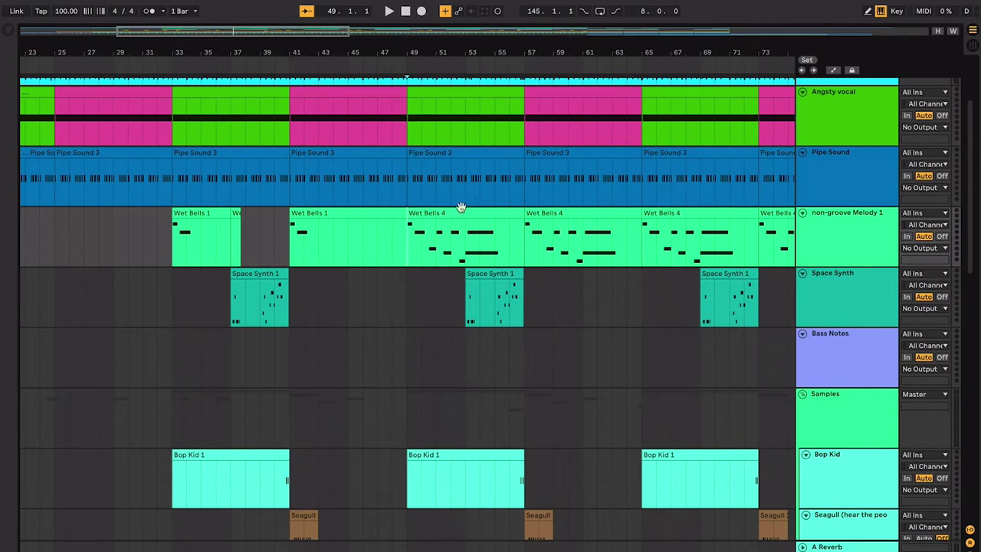
left_click(464, 209)
left_click(380, 212)
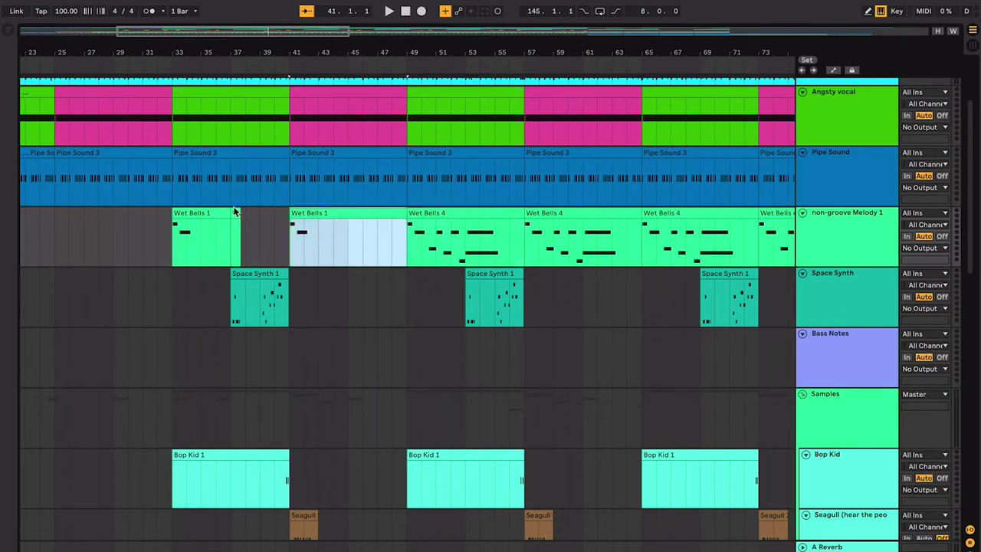
left_click(201, 211, "shift")
key("ctrl+j")
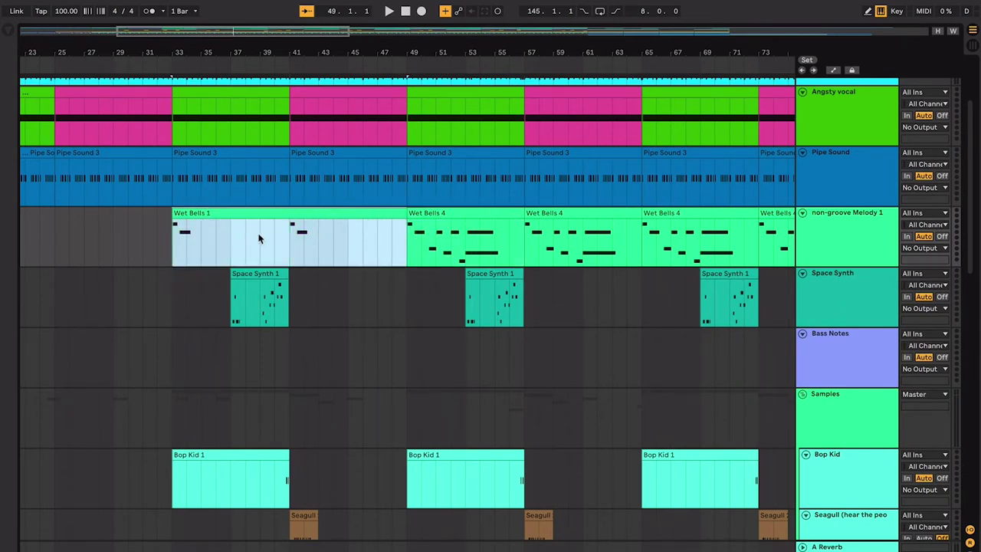
Step: Play from bar 48 into the Wet Bells 4 clip at bar 49 and examine its melody notes up close
left_click(423, 217)
left_click(389, 236)
key("plus")
key("plus")
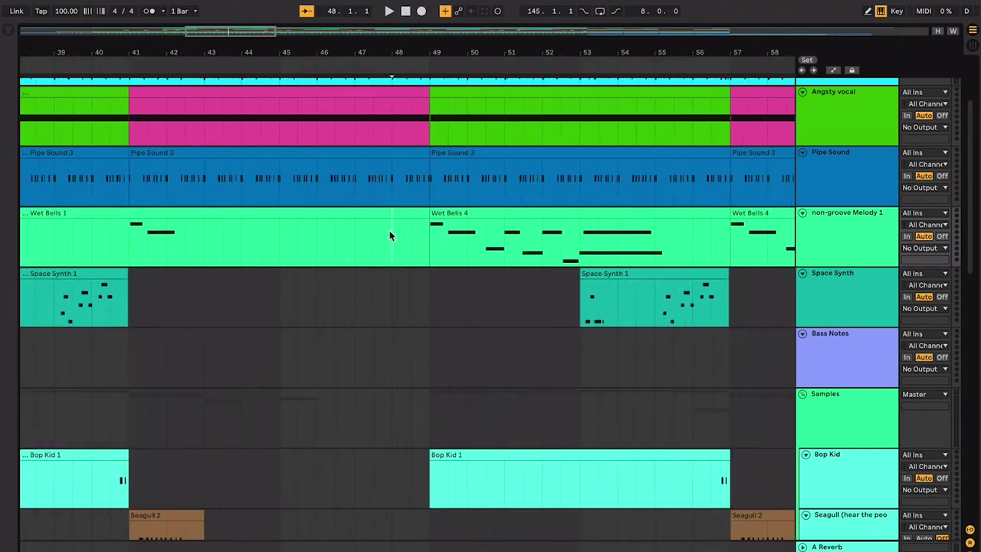
key("space")
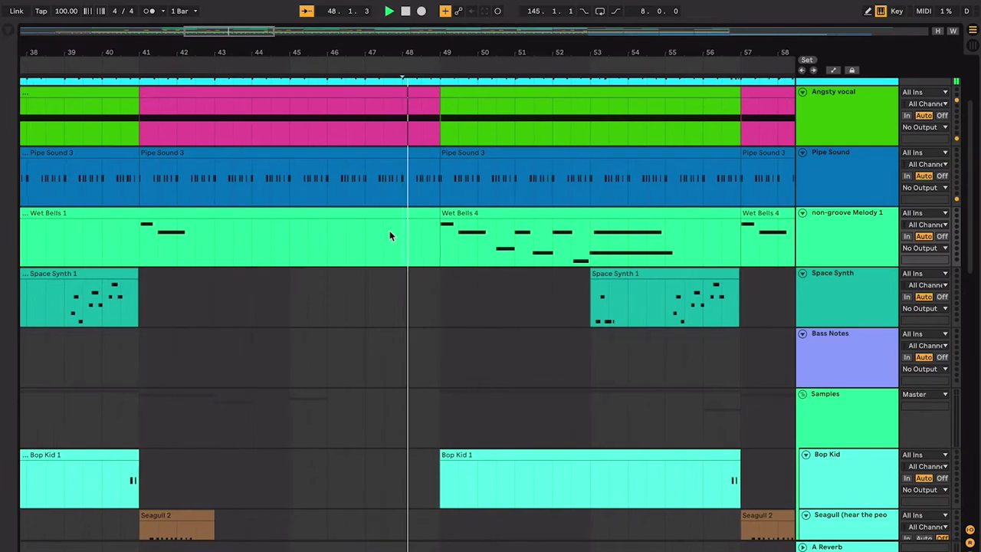
scroll(389, 235, "down", 2)
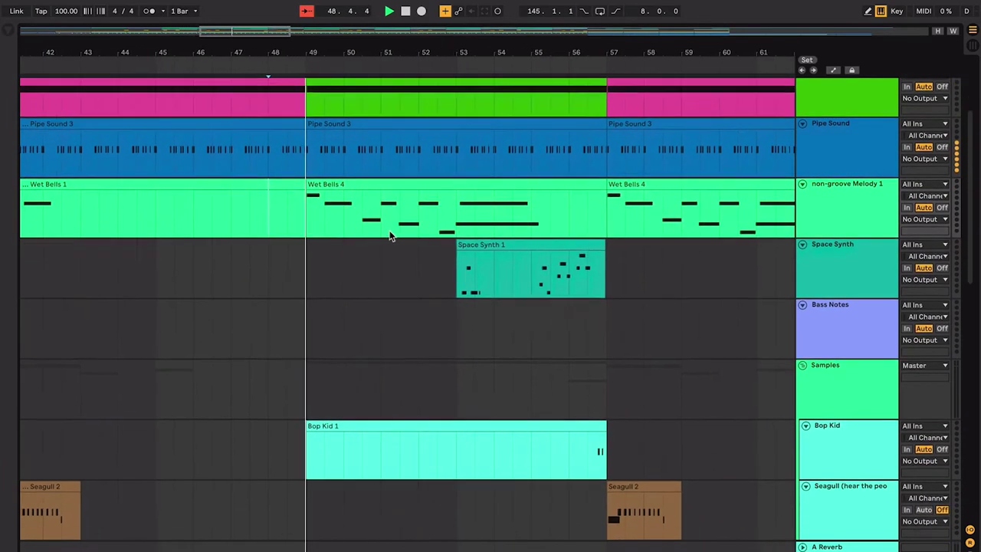
key("plus")
key("plus")
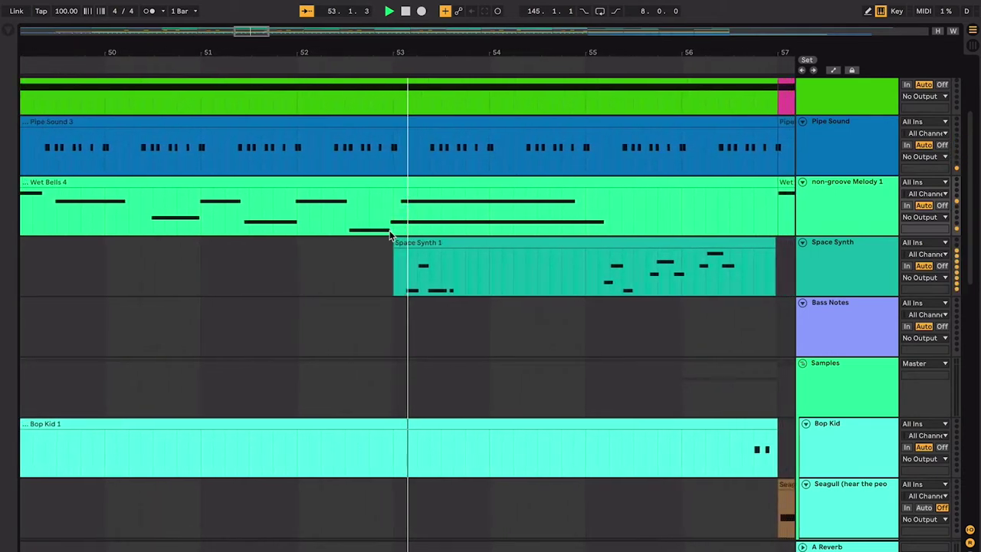
Step: Follow playback of the Space Synth clip at bars 53 to 57 and the end of Bop Kid into the Seagull clip at bar 57
key("minus")
key("minus")
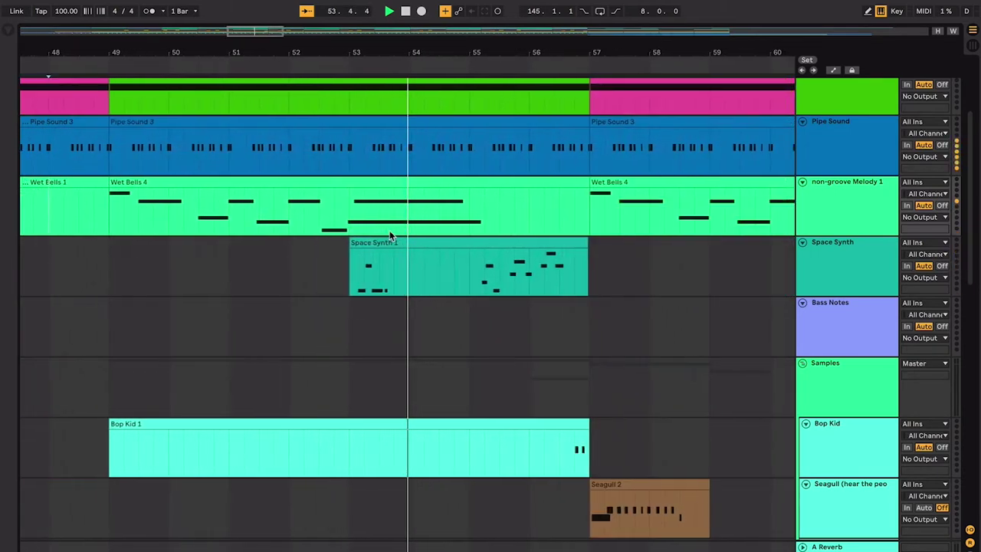
key("minus")
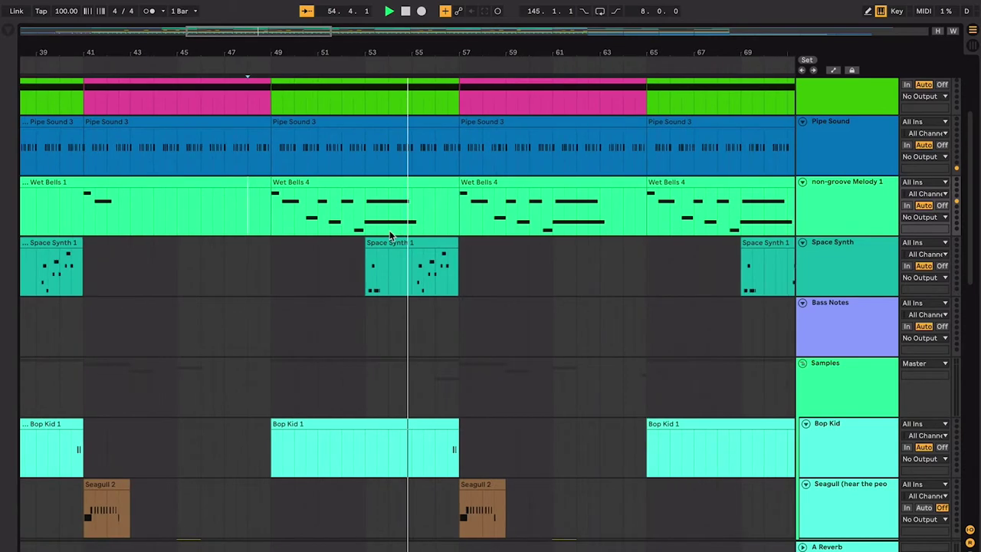
scroll(390, 235, "up", 1)
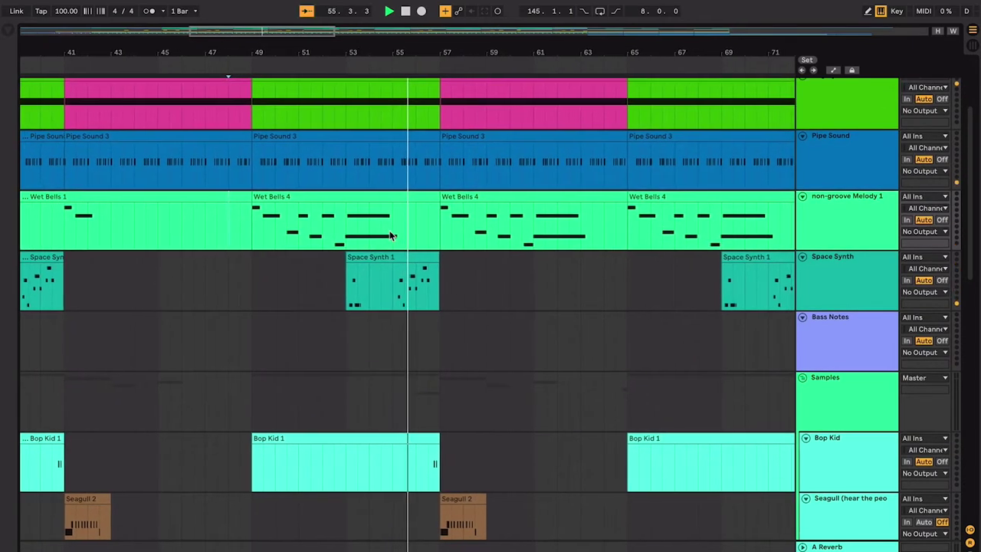
key("plus")
key("plus")
key("plus")
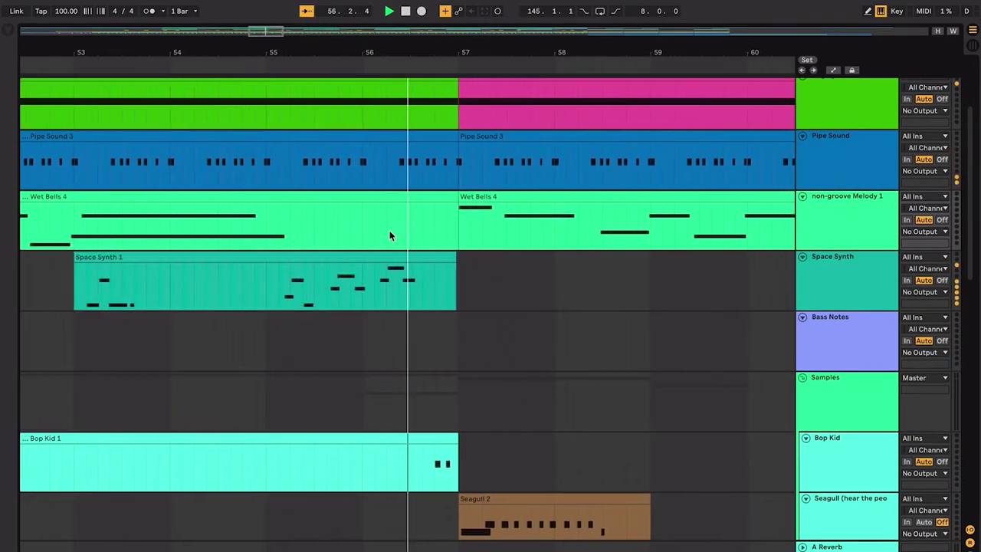
scroll(389, 235, "down", 4)
scroll(389, 235, "down", 3)
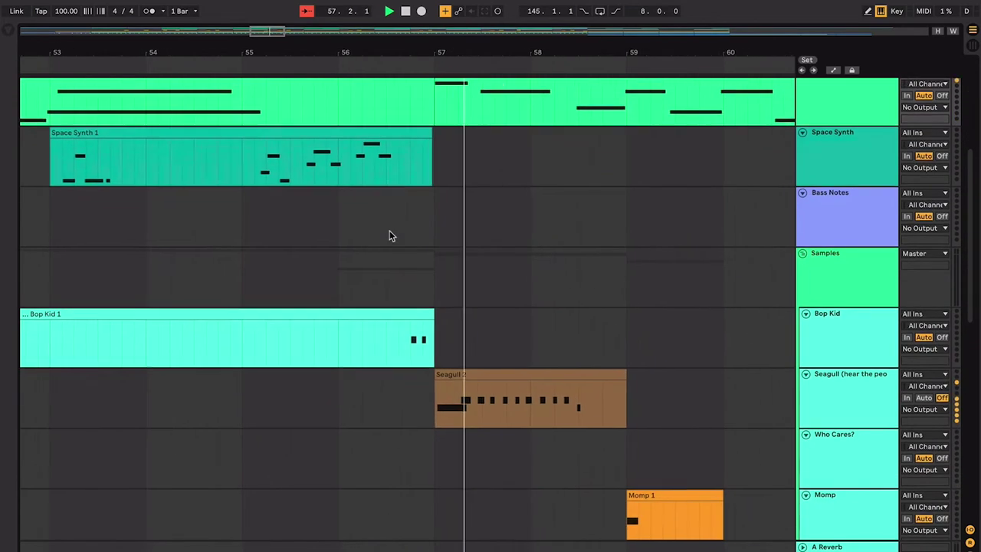
Step: Stop playback and survey the parts from bar 41 to bar 91, selecting the Wet Bells 4 clip at bar 49
key("minus")
key("minus")
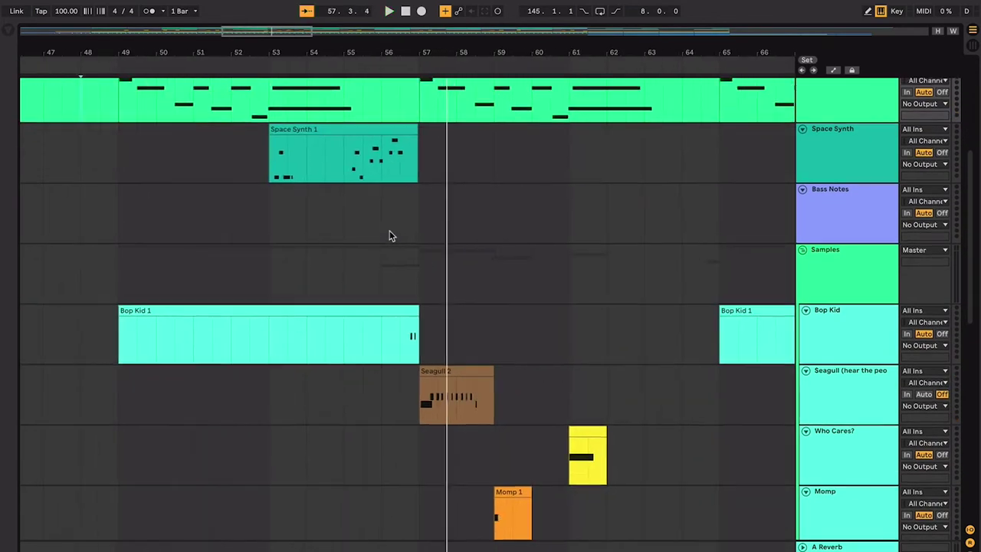
scroll(389, 235, "up", 4)
key("minus")
key("minus")
scroll(230, 230, "left", 2)
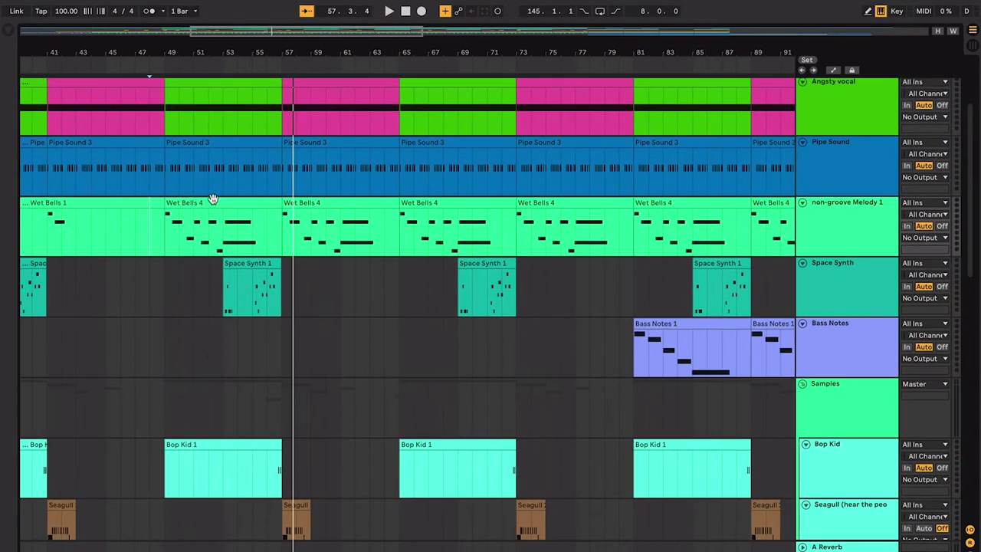
left_click(214, 201)
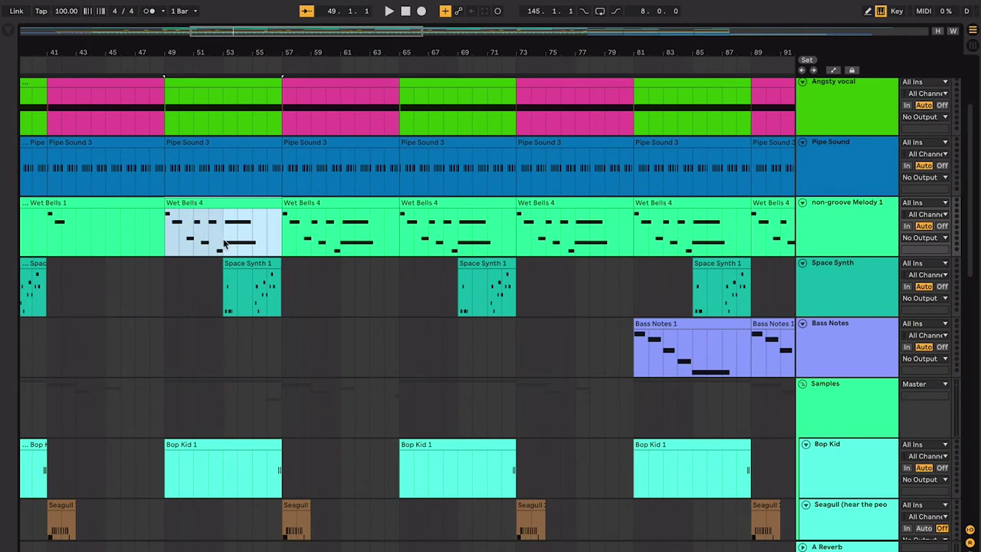
Step: Split the consolidated Wet Bells 1 clip on the non-groove Melody 1 track at bar 41
left_click(73, 203)
left_click(42, 230)
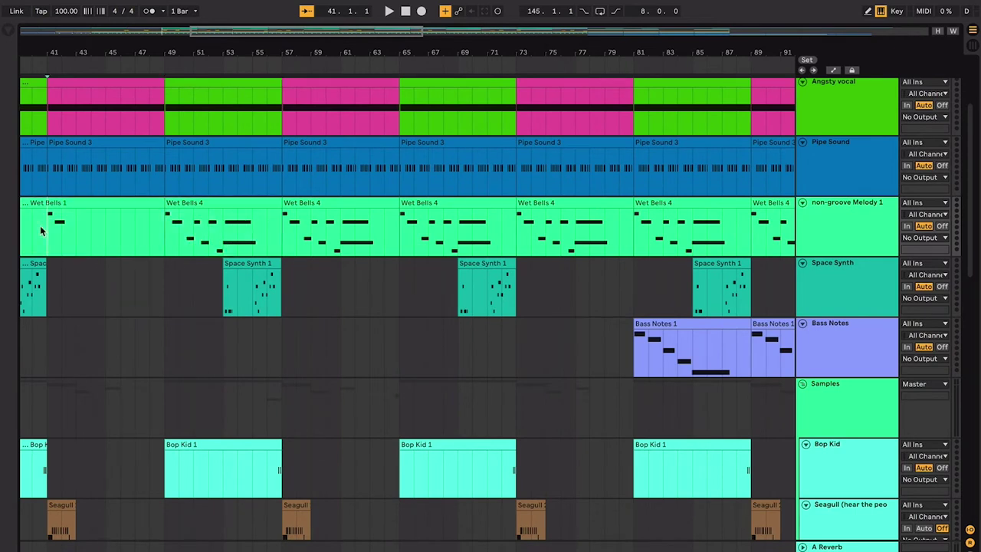
key("super+e")
left_click(73, 203)
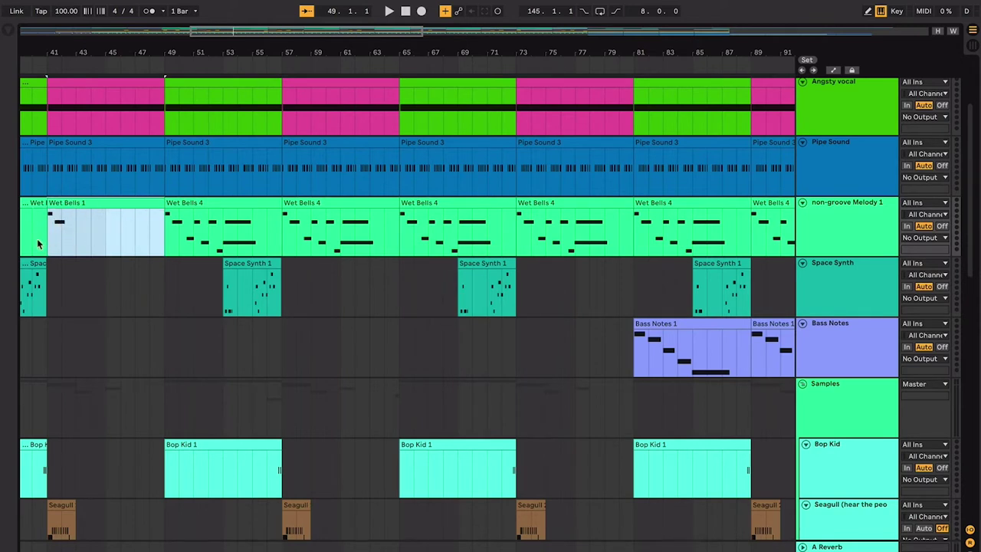
Step: Examine the Wet Bells 4 clip at bar 49, highlighting its second half from bar 53 and the whole clip to bar 57
left_click(180, 213)
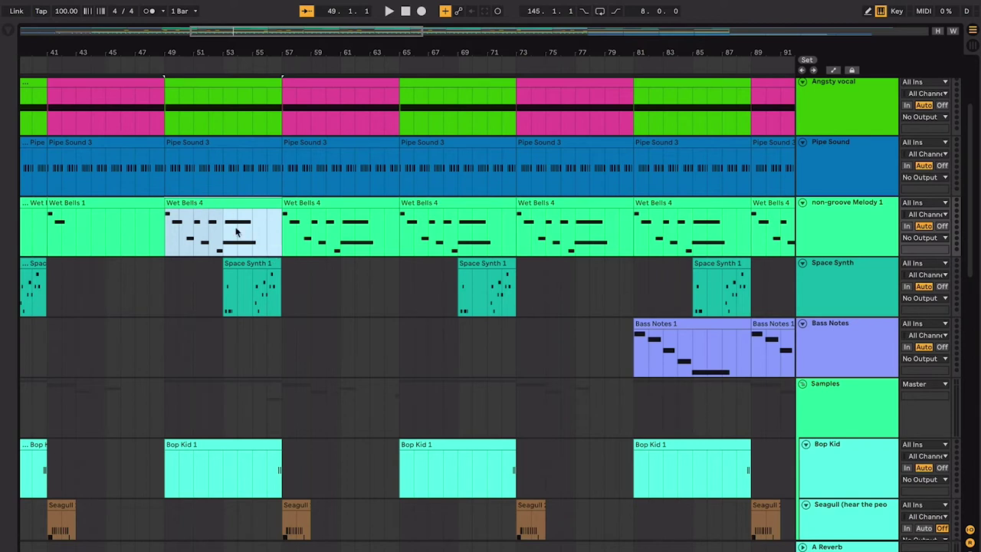
mouse_move(640, 3)
key("space")
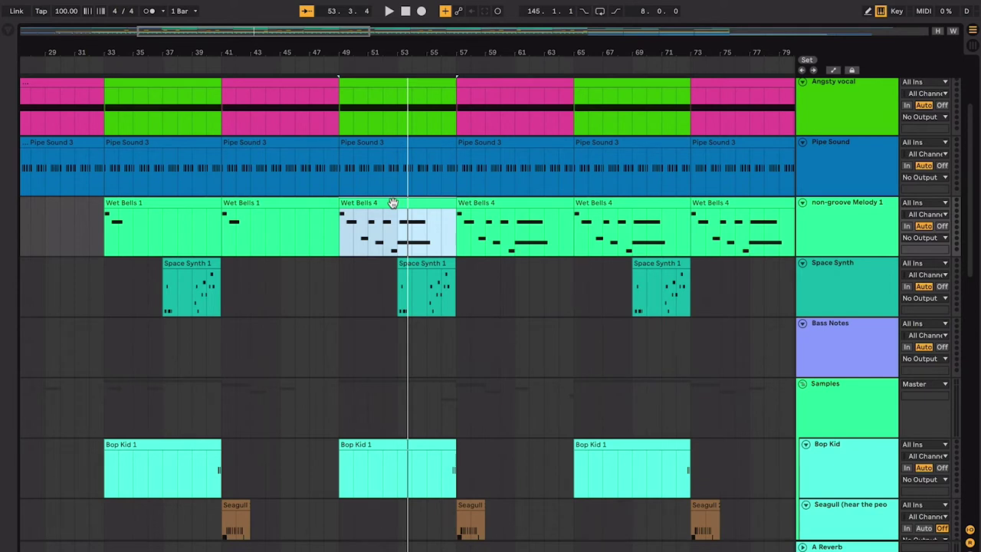
left_click_drag(397, 233, 457, 234)
scroll(414, 236, "right", 1)
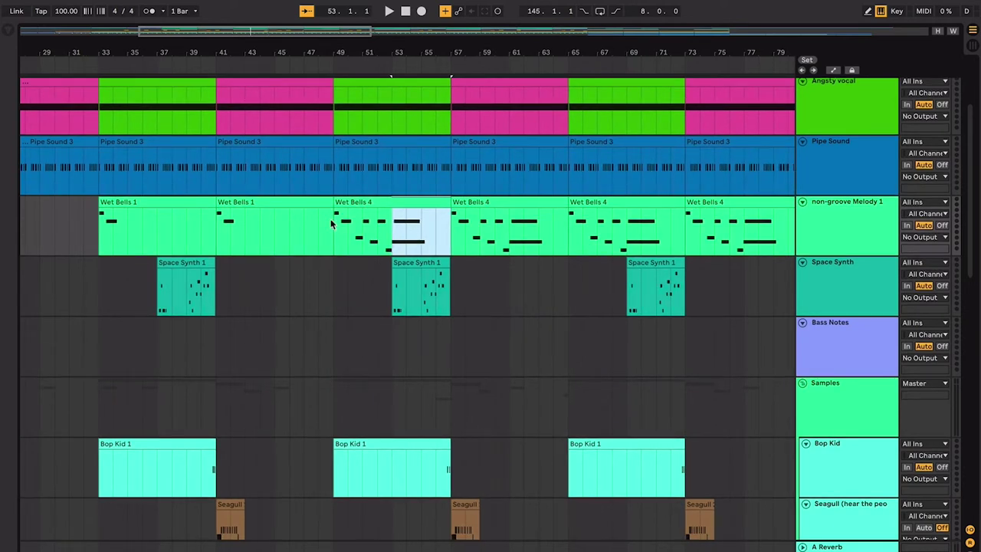
left_click_drag(335, 224, 443, 242)
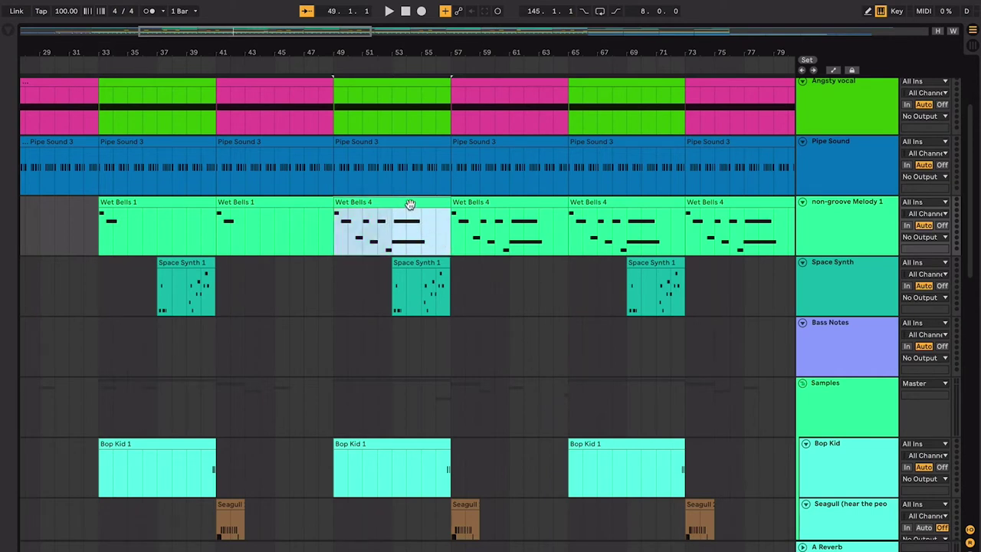
Step: Look over the repeated Wet Bells 4 clips following bar 57 alongside the Space Synth and Bass Notes parts
scroll(381, 217, "down", 1)
scroll(381, 216, "right", 1)
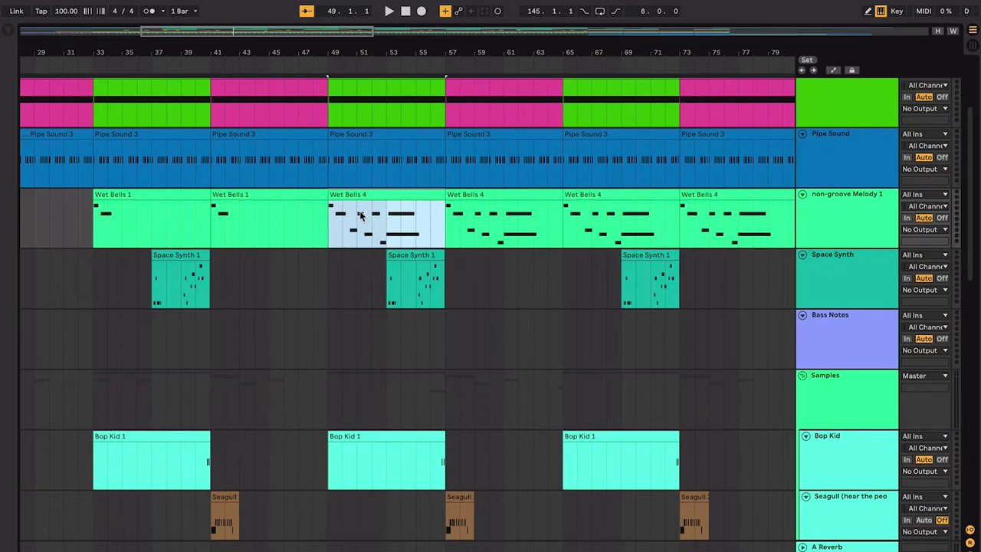
scroll(391, 222, "right", 10)
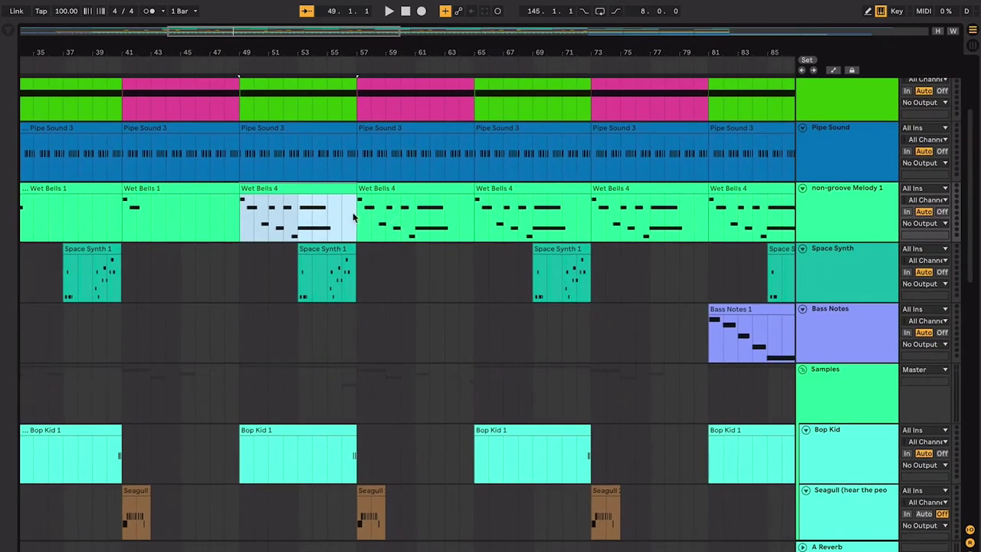
scroll(499, 222, "right", 18)
scroll(581, 219, "up", 3)
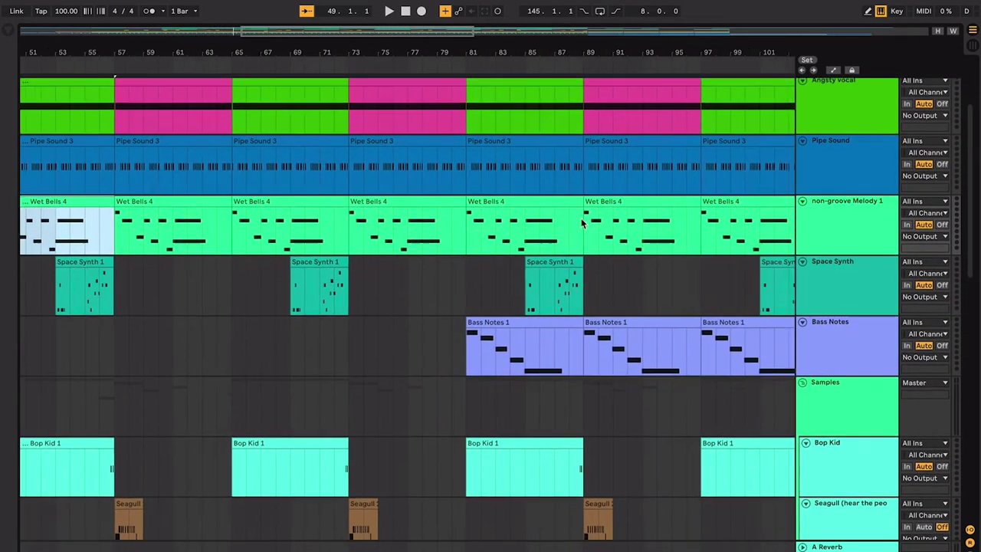
scroll(581, 219, "left", 20)
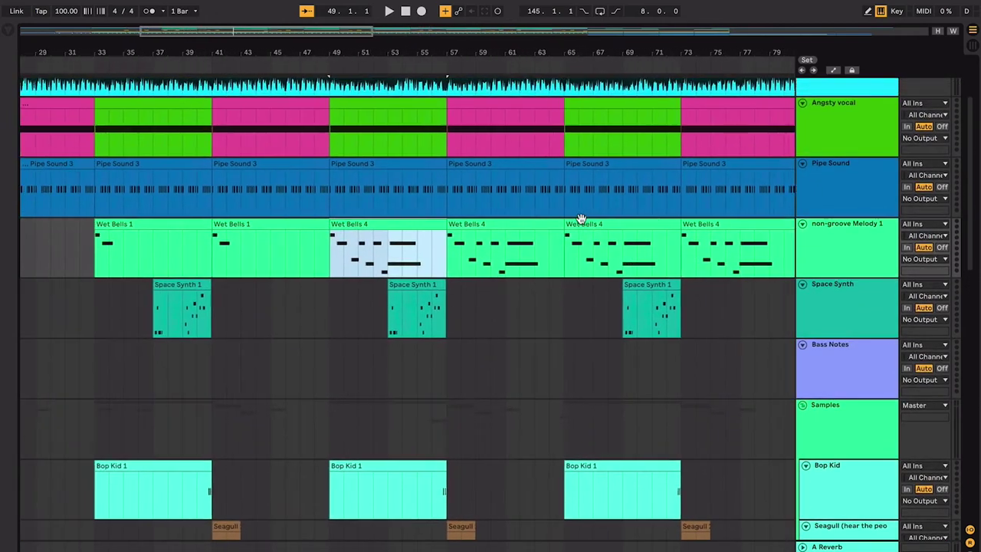
Step: Highlight the 16-bar Space Synth sections at bars 33 to 49 and 49 to 65 to compare their spacing
scroll(577, 223, "up", 1)
scroll(449, 250, "down", 3)
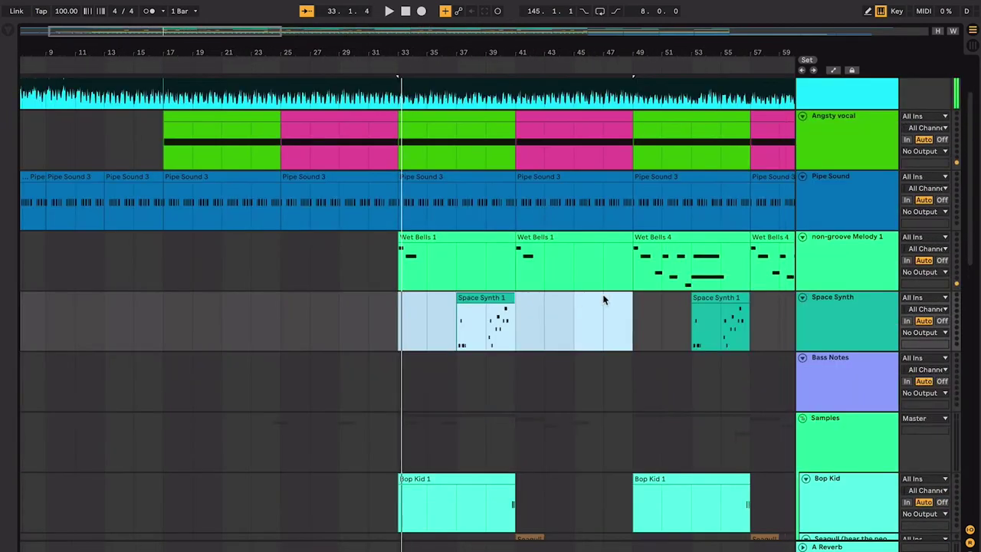
scroll(605, 298, "right", 2)
left_click(582, 304)
scroll(583, 304, "right", 7)
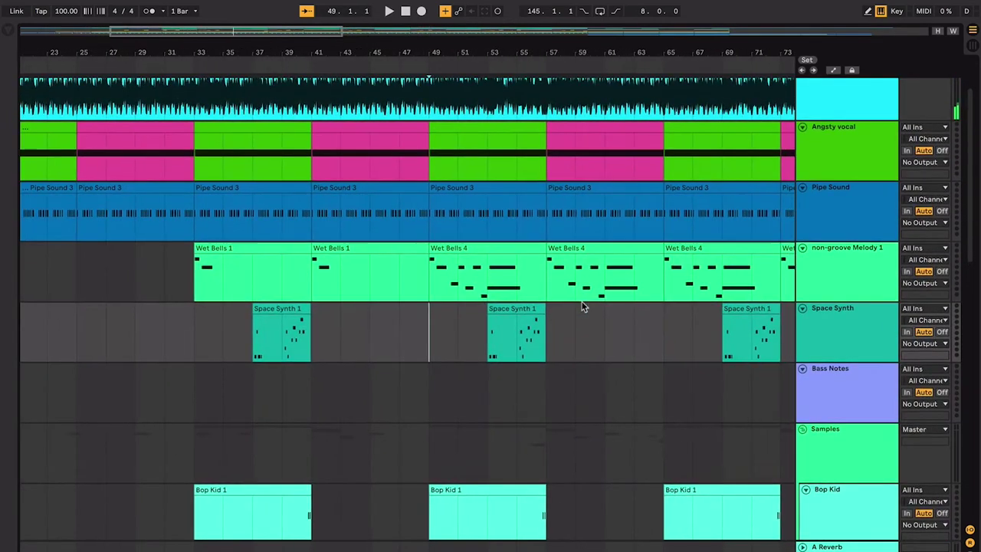
left_click(665, 332, "shift")
scroll(597, 327, "right", 3)
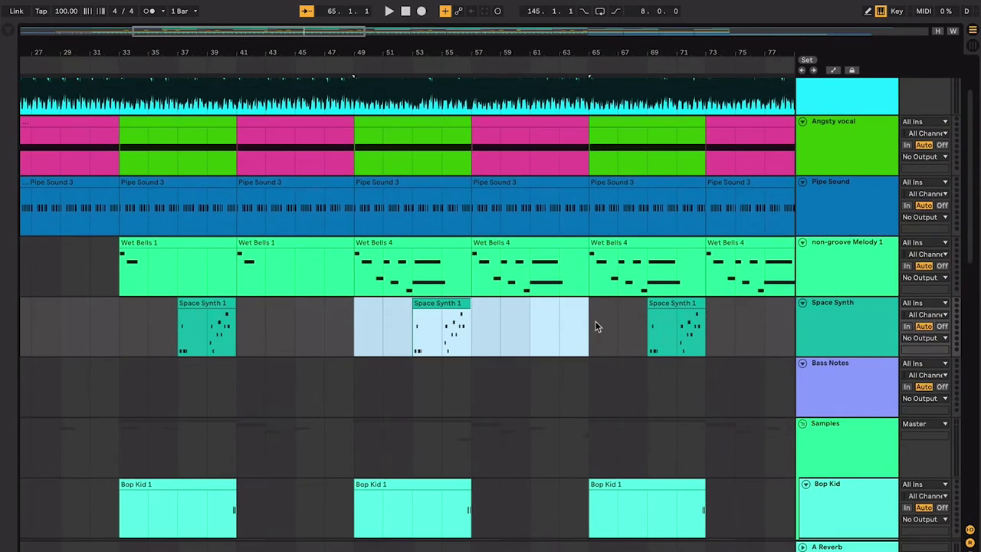
Step: Play from bar 57 and view the alternating Space Synth, Bop Kid and Seagull clips across the wider arrangement
scroll(596, 327, "down", 10)
scroll(596, 327, "up", 6)
scroll(596, 327, "up", 3)
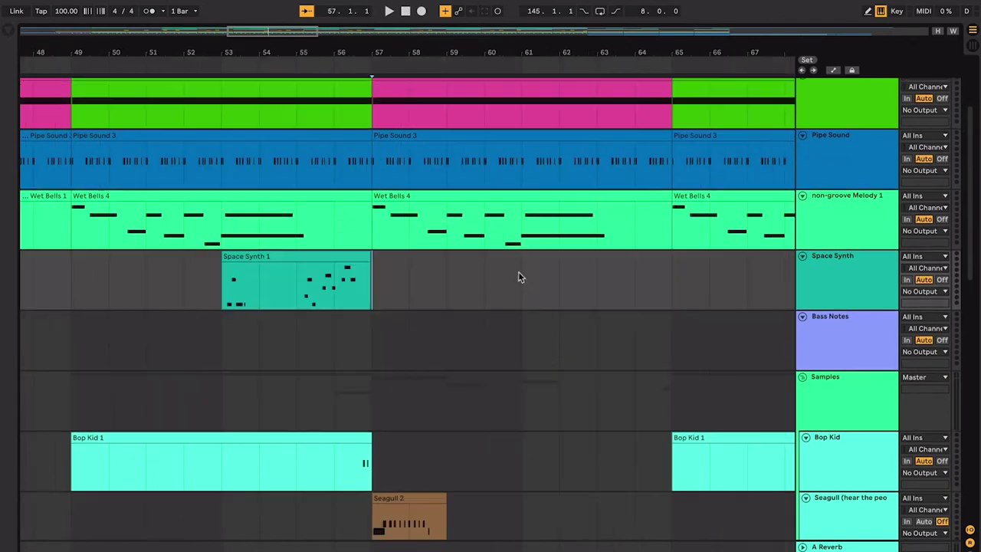
key("space")
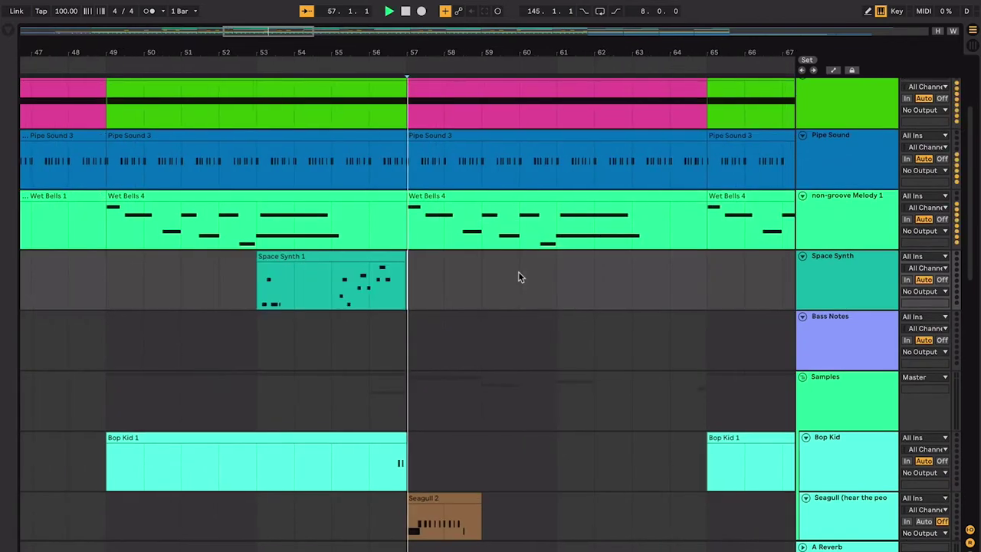
key("minus")
key("minus")
key("minus")
scroll(518, 276, "down", 2)
scroll(518, 276, "right", 2)
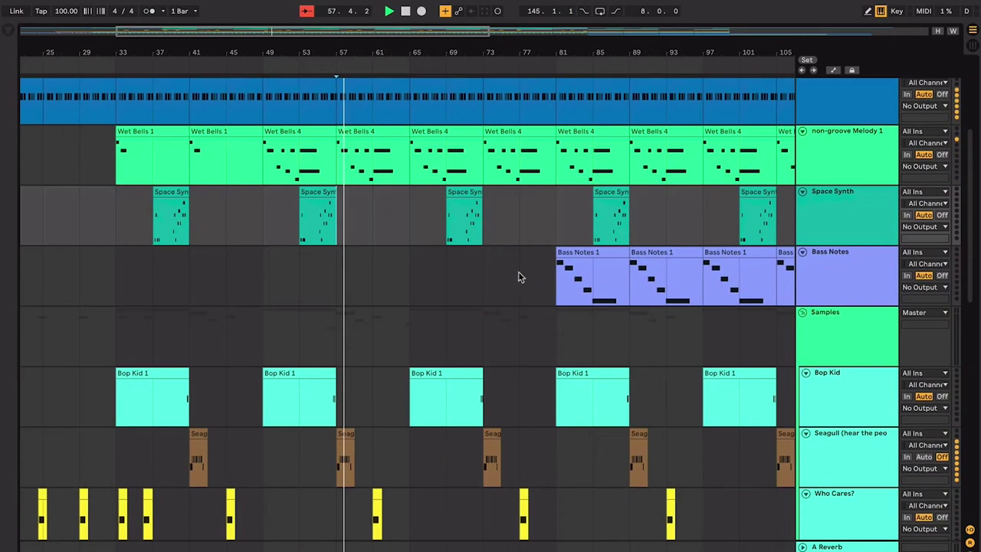
Step: Reduce the height of the sample tracks from Bop Kid down to Reverse Drums together
left_click(823, 406)
left_click(831, 498, "shift")
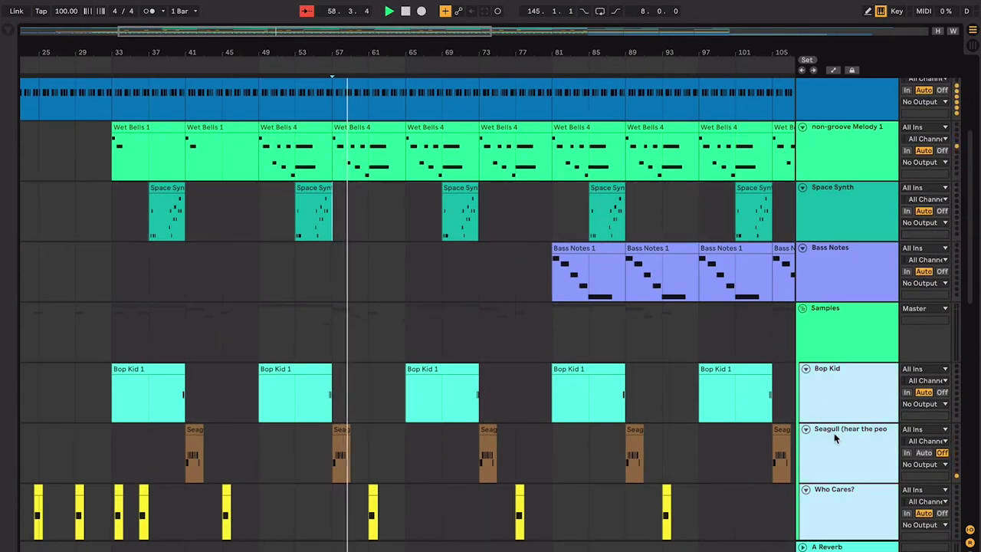
left_click_drag(835, 415, 829, 386)
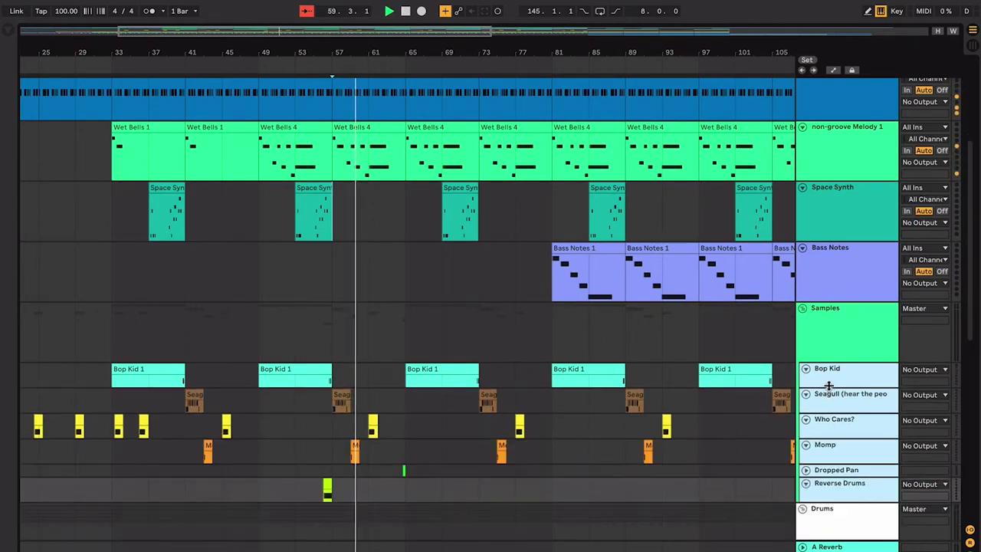
Step: Reduce the height of the Angsty vocal, Pipe Sound, non-groove Melody 1, Space Synth and Bass Notes tracks together
scroll(737, 348, "up", 2)
scroll(737, 347, "left", 1)
left_click(817, 261)
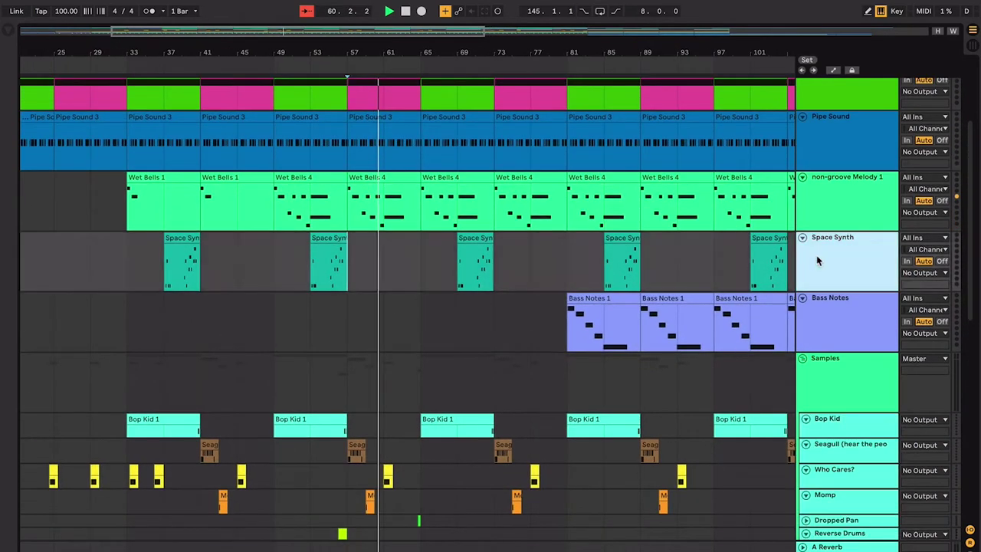
key("super+a")
left_click(829, 298)
scroll(830, 299, "up", 3)
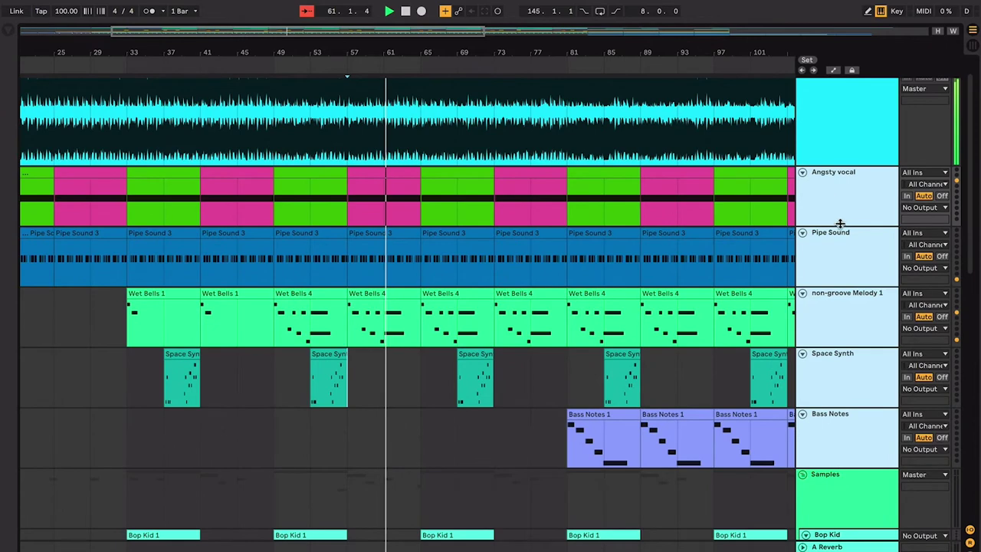
key("alt+minus")
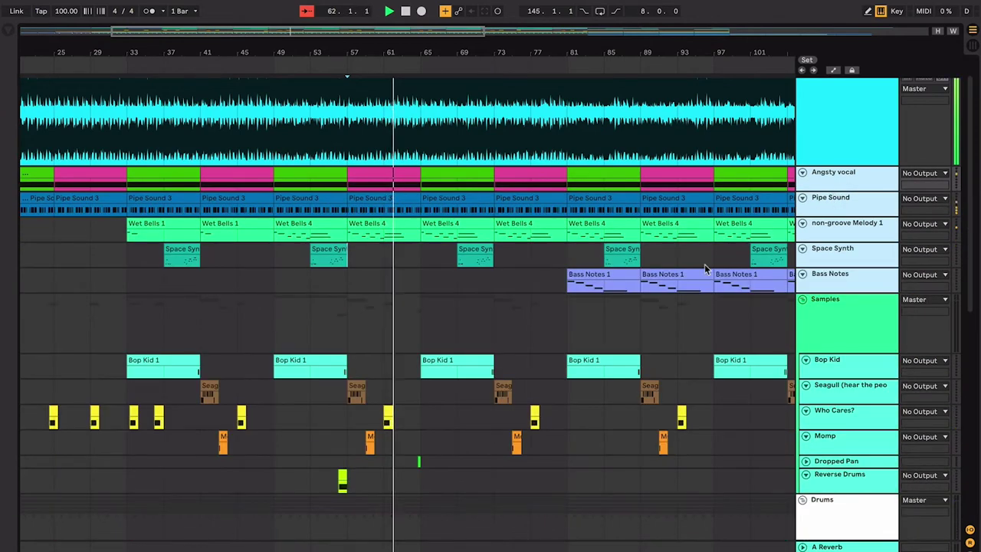
Step: Unfold the Dropped Pan track and select its short clip just before bar 65
left_click(373, 283)
scroll(373, 292, "up", 3)
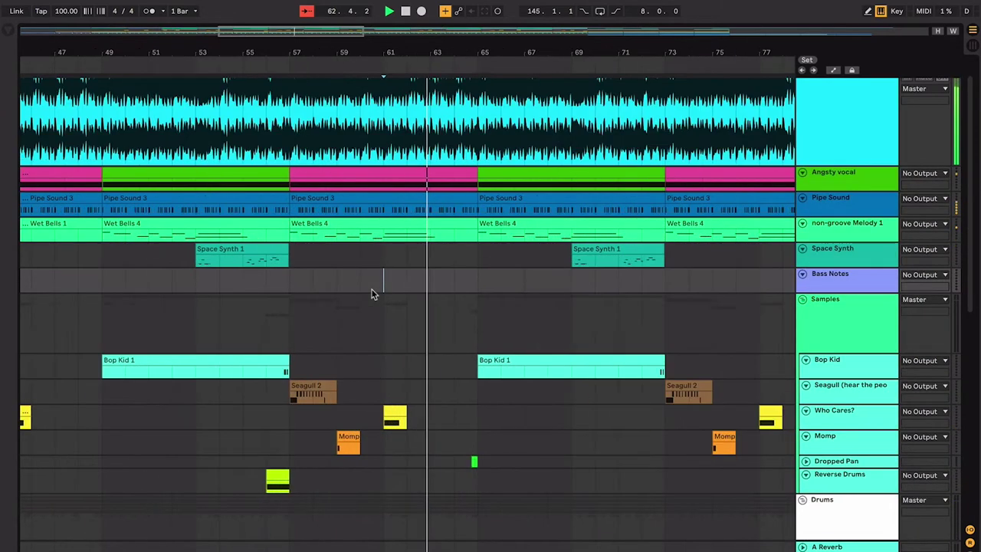
scroll(372, 293, "up", 3)
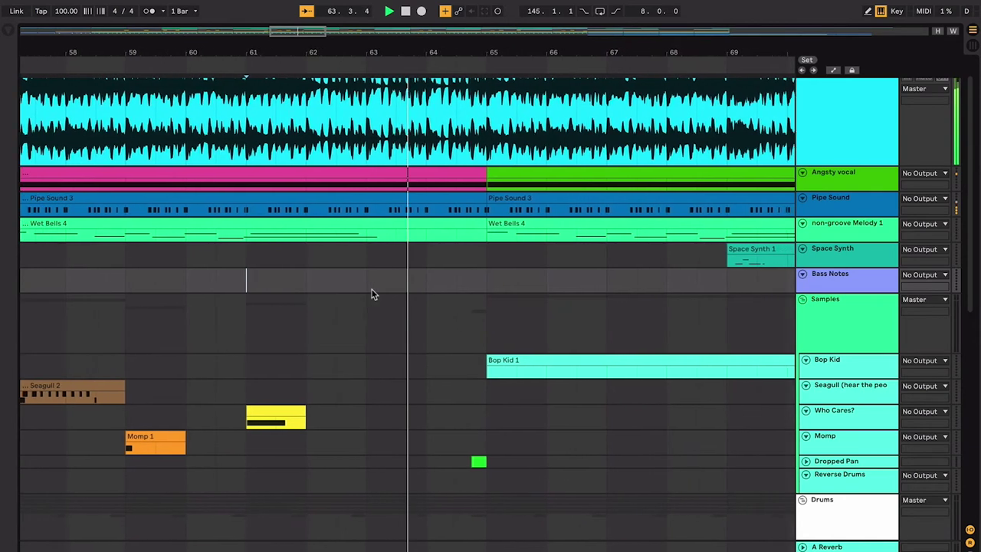
left_click(805, 462)
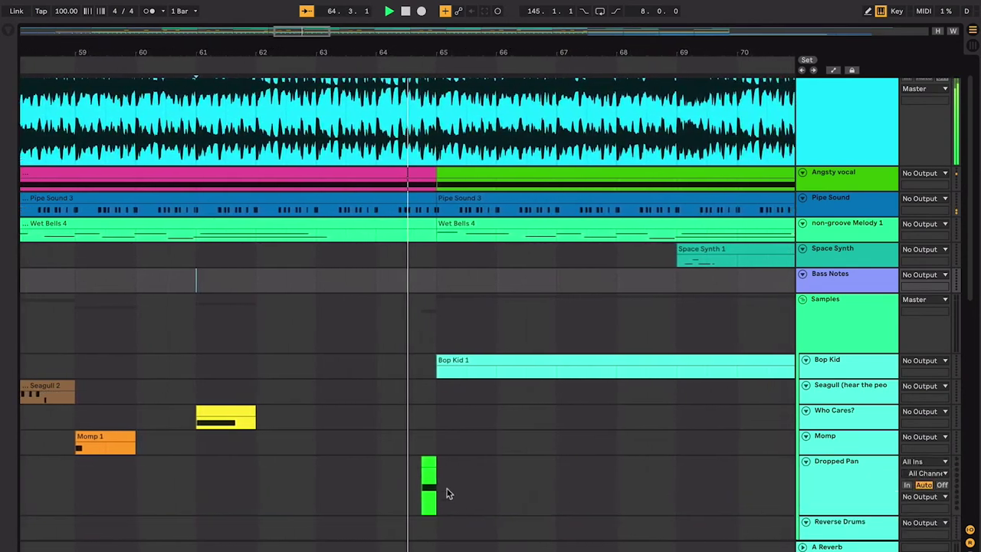
left_click(860, 473)
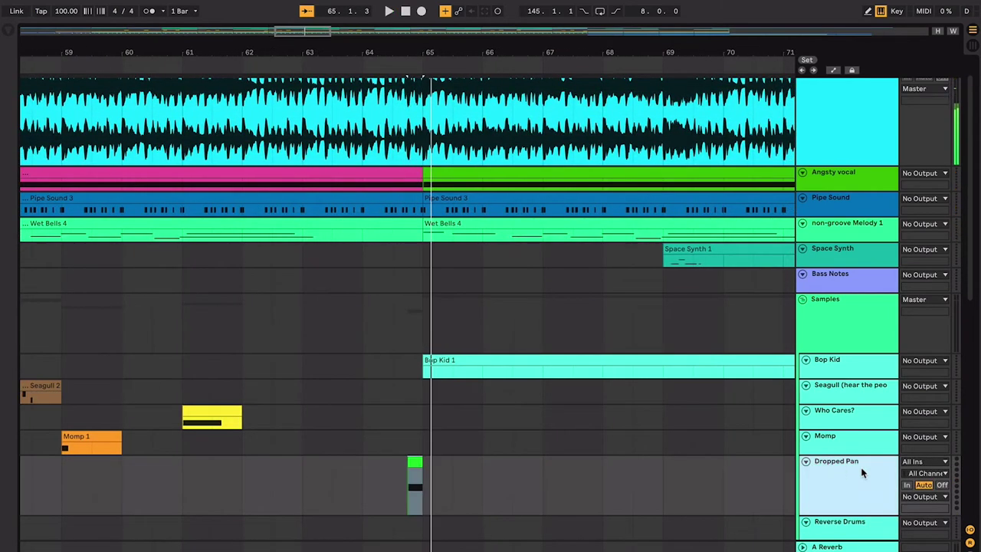
Step: Play from bar 65 and enlarge the non-groove Melody 1 and Space Synth tracks so their notes are readable
left_click(425, 447)
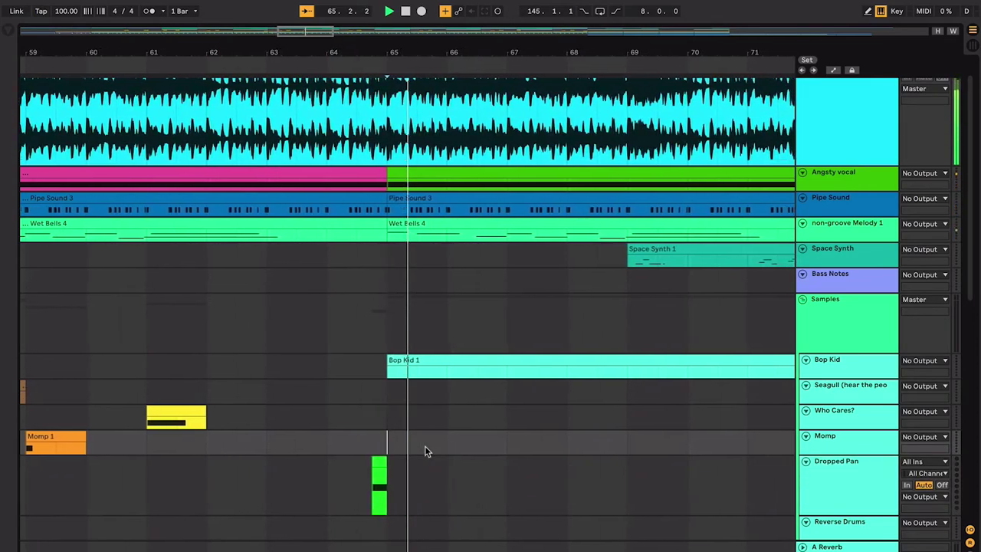
scroll(425, 447, "right", 3)
scroll(425, 447, "down", 1)
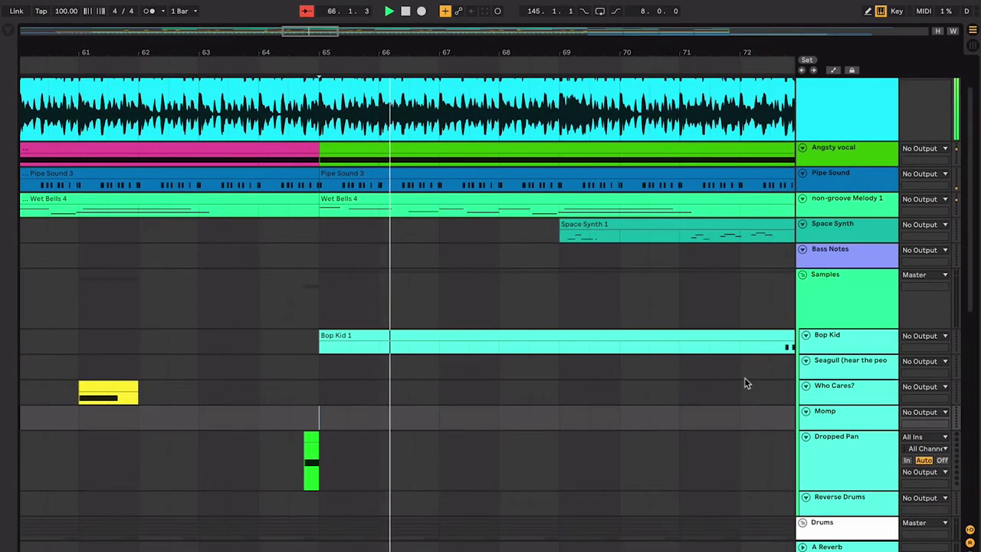
left_click_drag(811, 220, 820, 289)
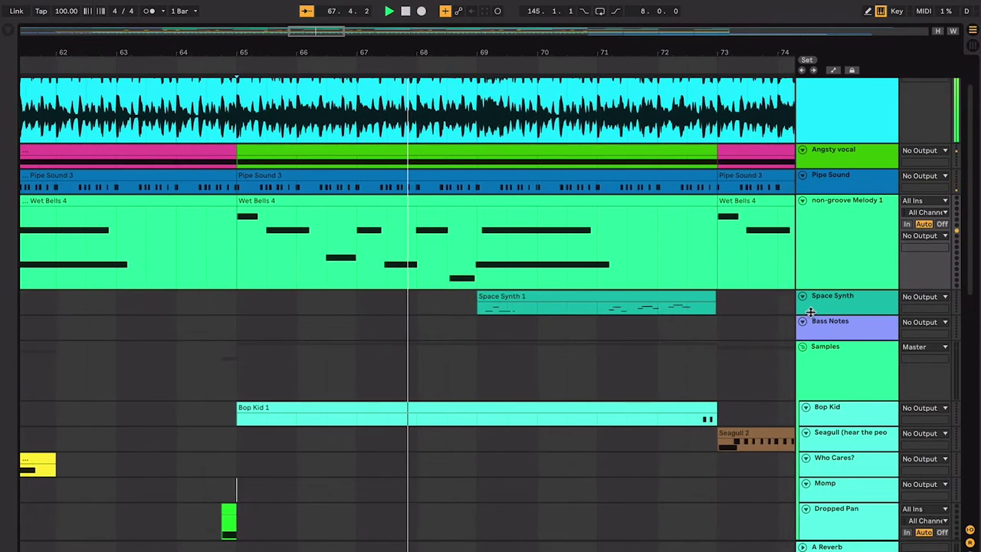
left_click_drag(819, 313, 819, 348)
Step: Examine the Tom, Kick, snare, hat and xtra something drum patterns as playback runs through bars 68 to 70
scroll(736, 362, "down", 10)
scroll(736, 360, "up", 8)
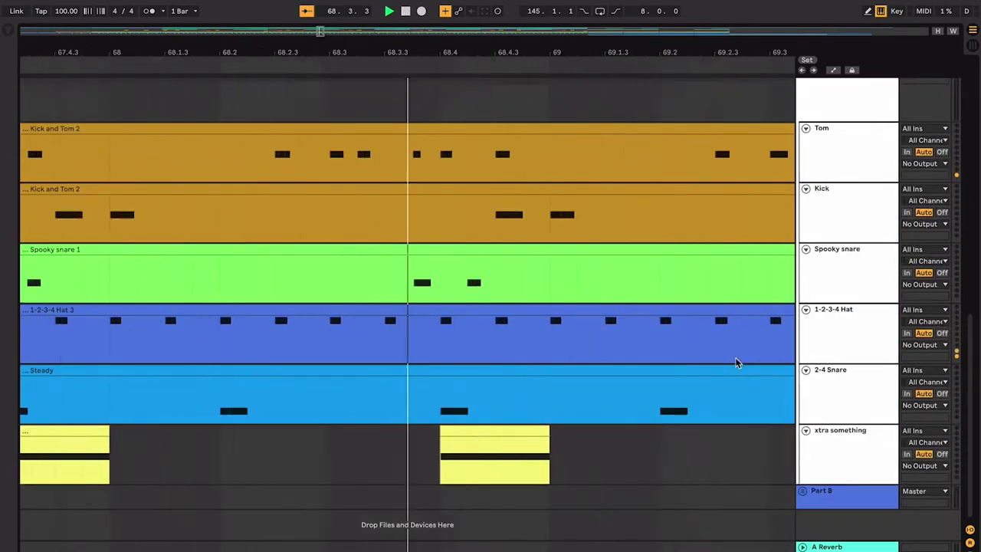
scroll(695, 341, "down", 6)
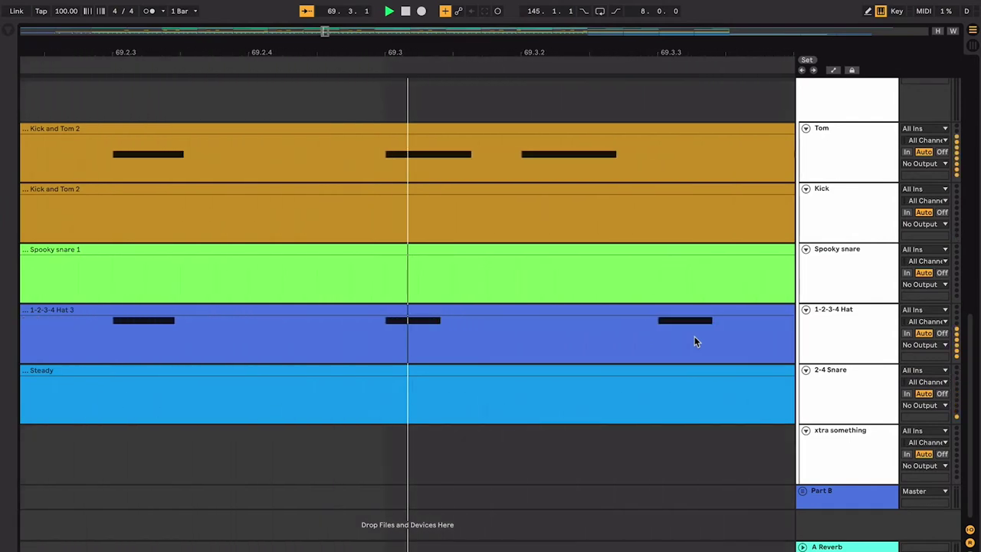
scroll(695, 341, "down", 5)
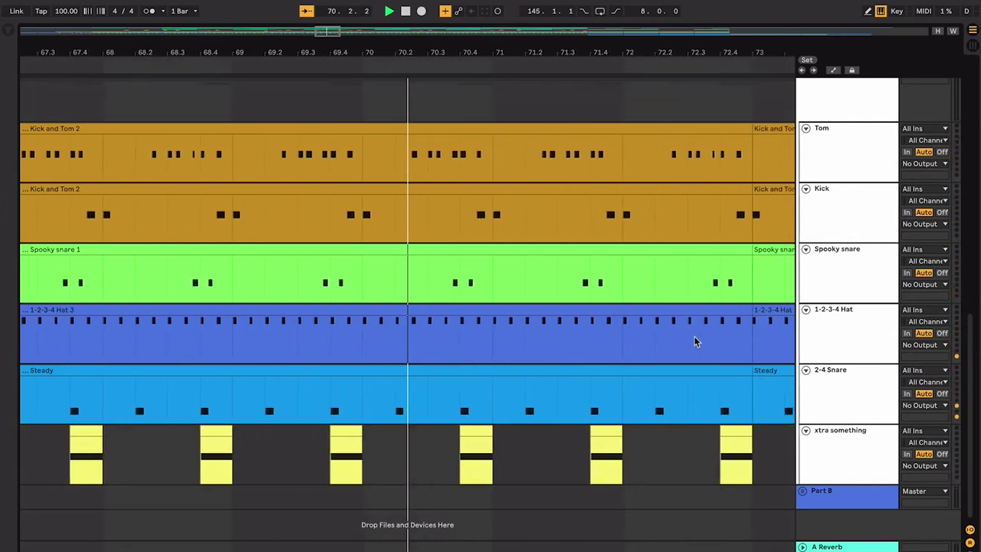
Step: Follow the Space Synth clip at bars 69 to 73 and the sections around it as playback continues
scroll(695, 342, "up", 10)
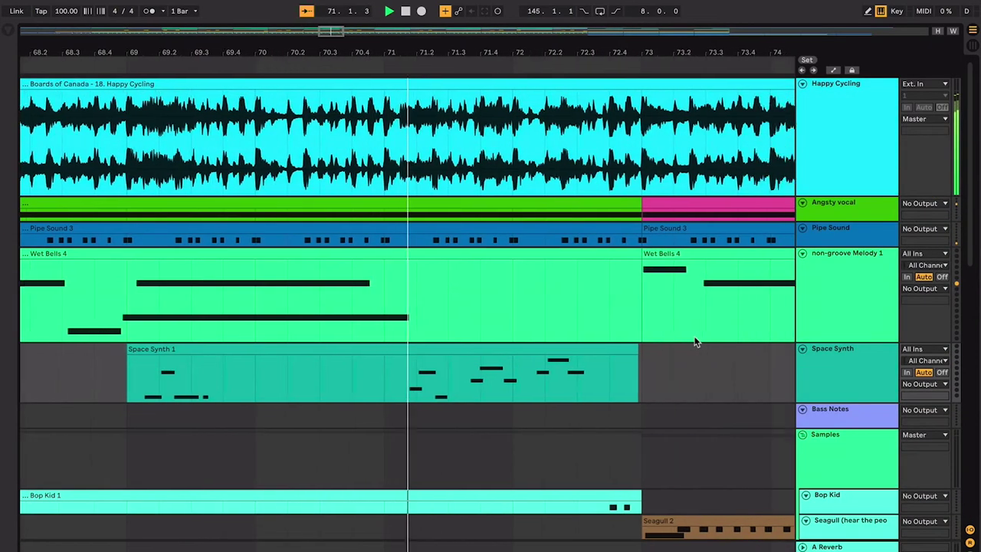
scroll(695, 342, "down", 3)
scroll(696, 341, "down", 8)
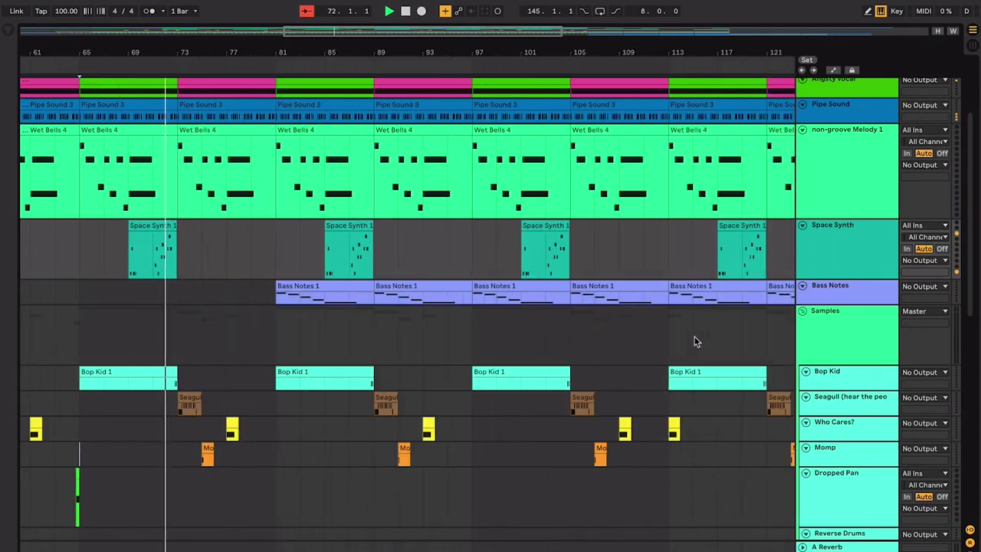
scroll(337, 442, "left", 5)
scroll(337, 443, "down", 2)
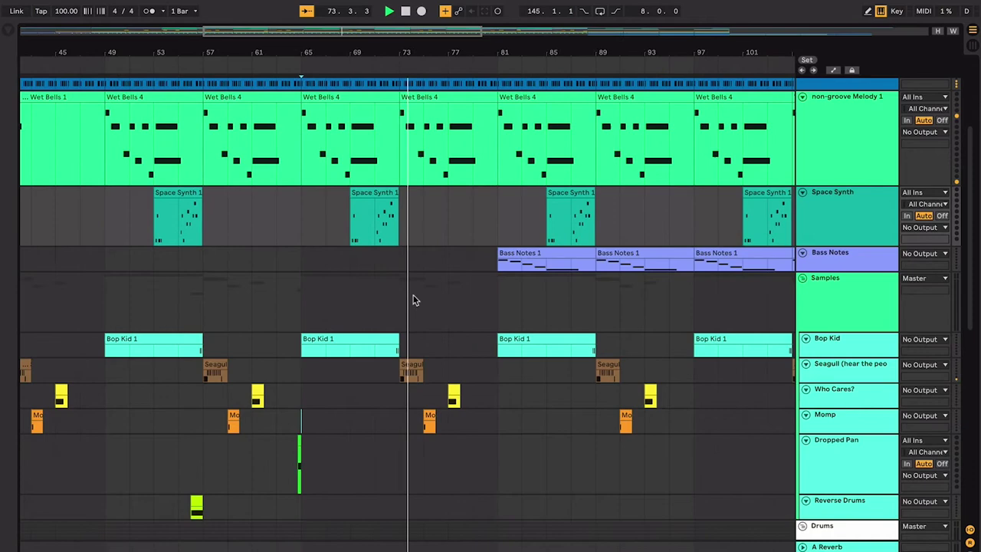
Step: Follow the Seagull clip at bar 73 into the Momp clip at bar 75 and select that Momp clip
scroll(417, 303, "down", 3)
scroll(429, 311, "left", 2)
scroll(435, 314, "right", 2)
scroll(436, 314, "left", 3)
scroll(436, 314, "up", 1)
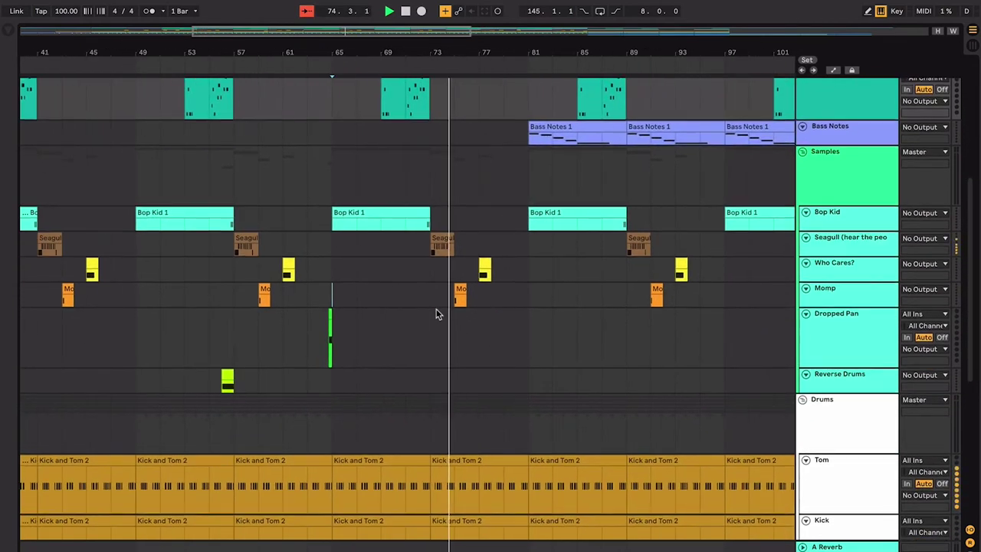
left_click(481, 308)
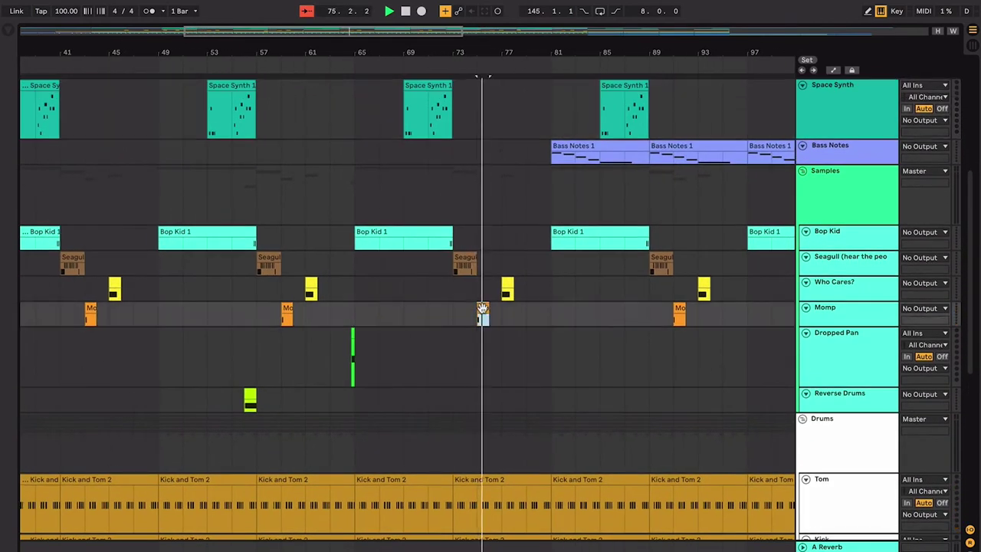
Step: Examine the melody, Space Synth, Bass Notes and sample tracks around bars 41 to 105 during playback
scroll(483, 315, "up", 2)
scroll(482, 314, "right", 1)
scroll(484, 314, "right", 2)
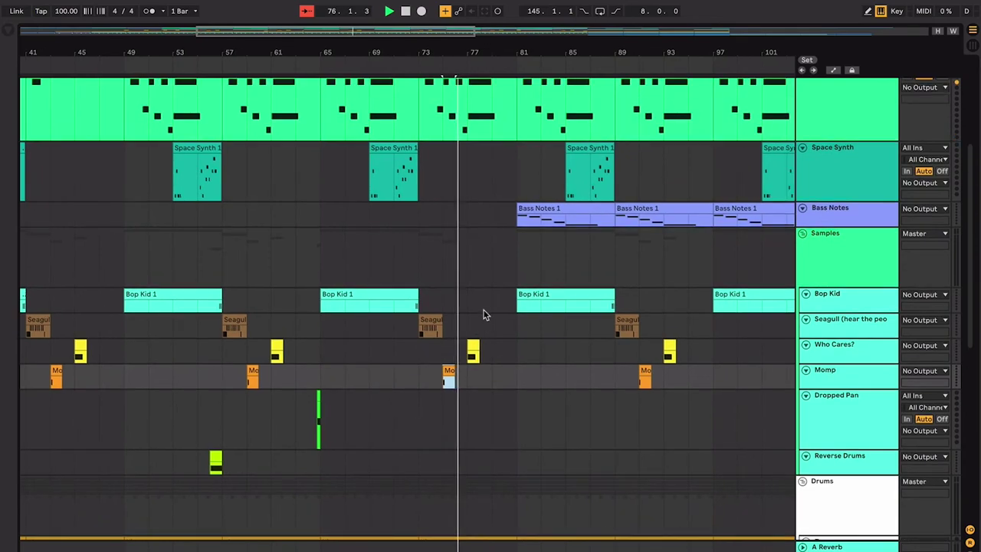
scroll(484, 314, "up", 3)
scroll(484, 314, "up", 1)
scroll(483, 314, "right", 2)
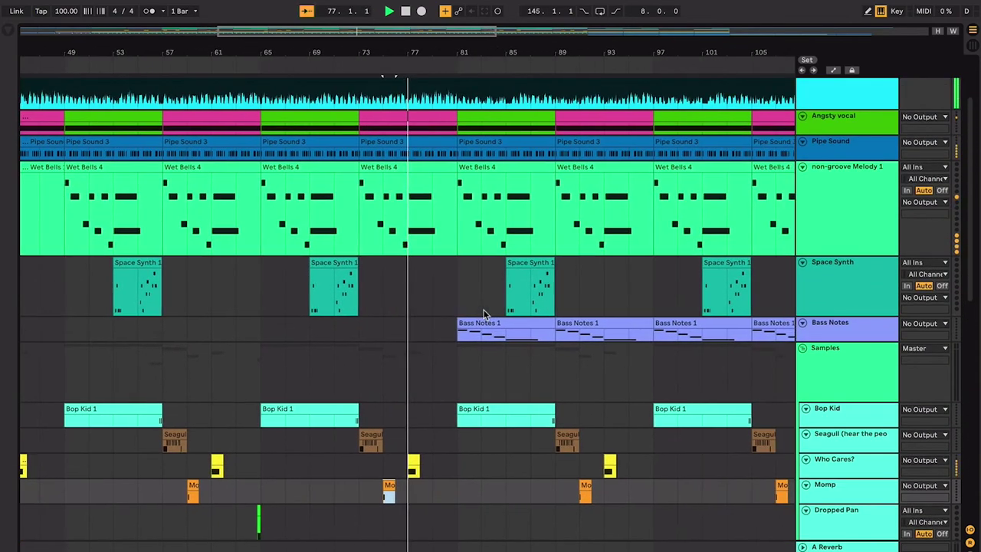
scroll(412, 464, "left", 3)
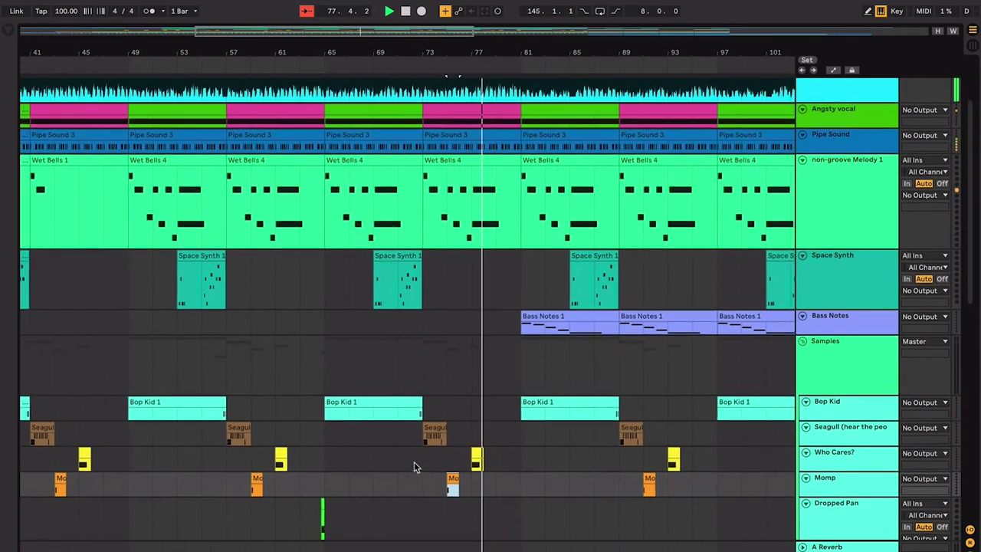
scroll(413, 464, "up", 1)
scroll(414, 461, "up", 1)
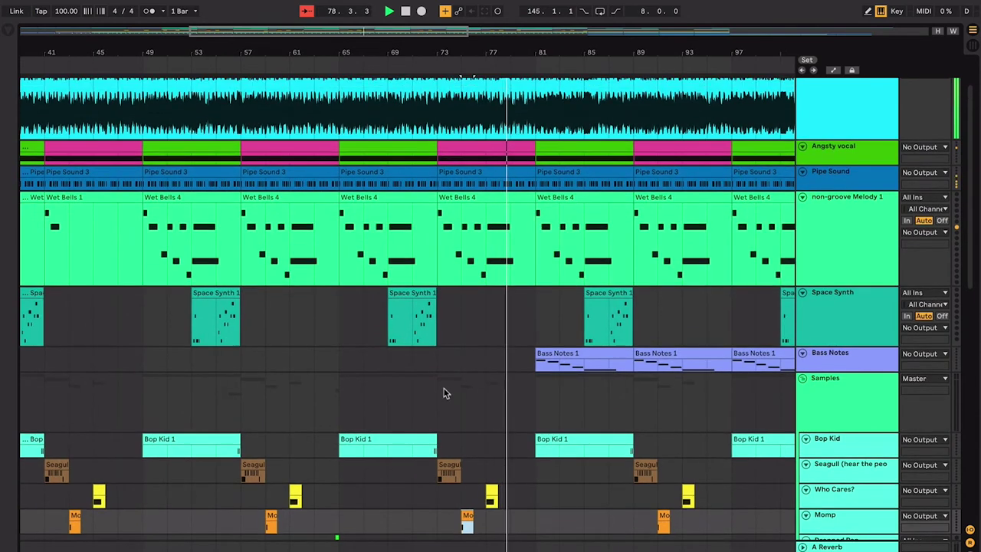
Step: Stop playback and select bars 65 to 81 on the Space Synth track
left_click(524, 338)
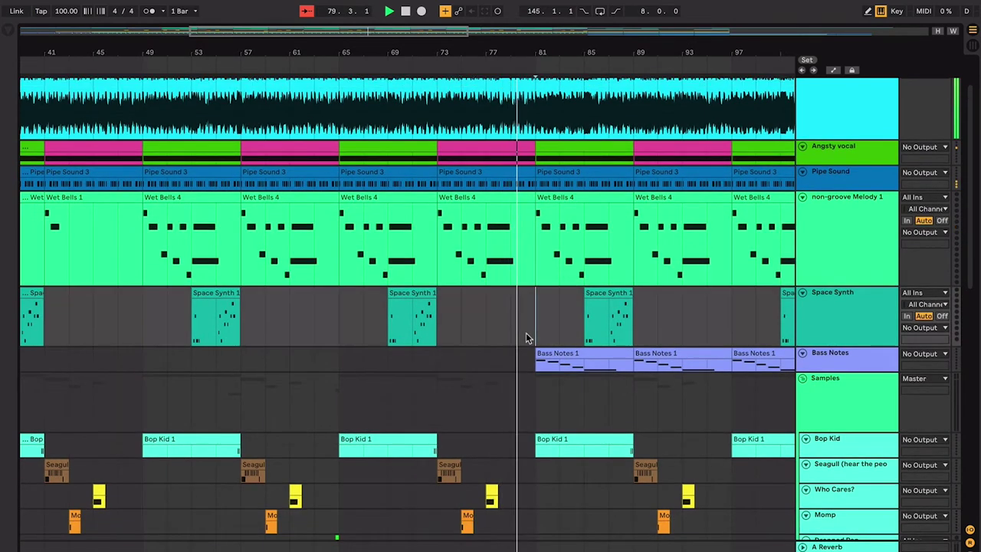
key("minus")
key("minus")
key("plus")
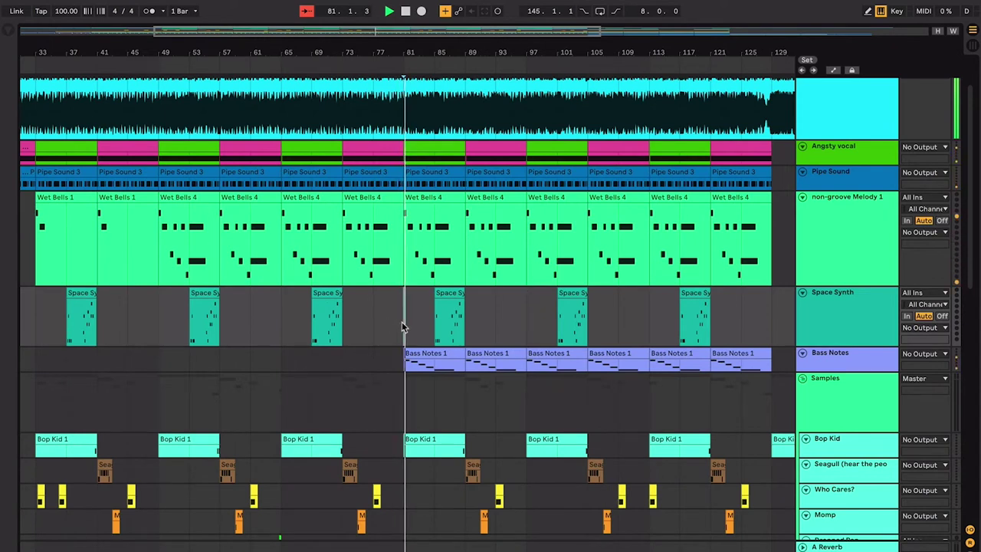
left_click_drag(402, 321, 285, 317)
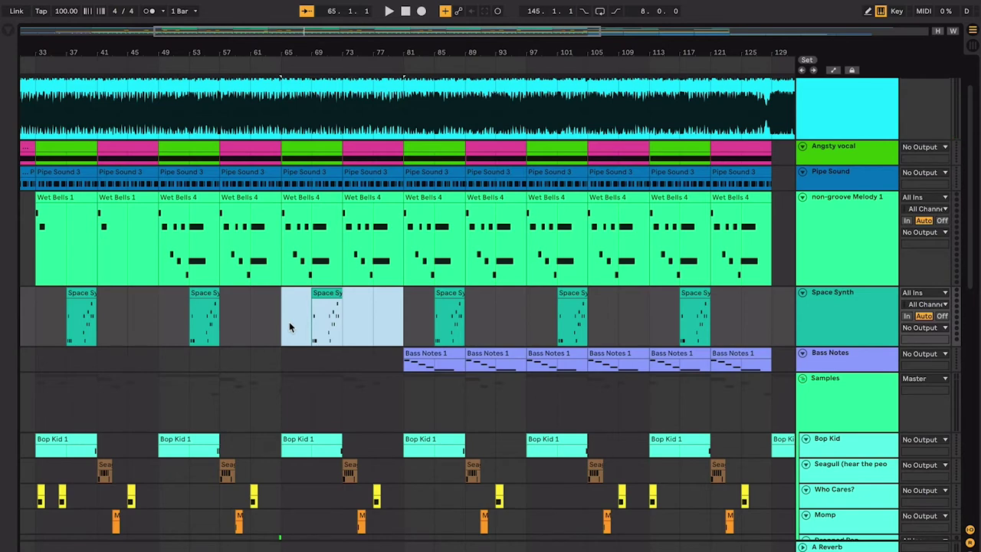
Step: Select the Wet Bells 4 clip at bar 73, followed by the Space Synth clip at bar 69
scroll(290, 324, "left", 3)
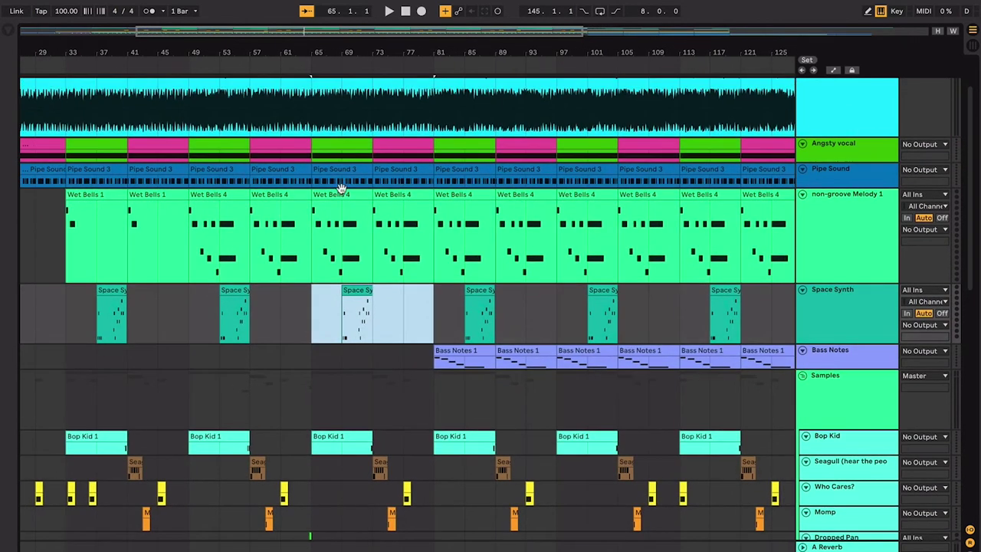
left_click(343, 193)
left_click(390, 197)
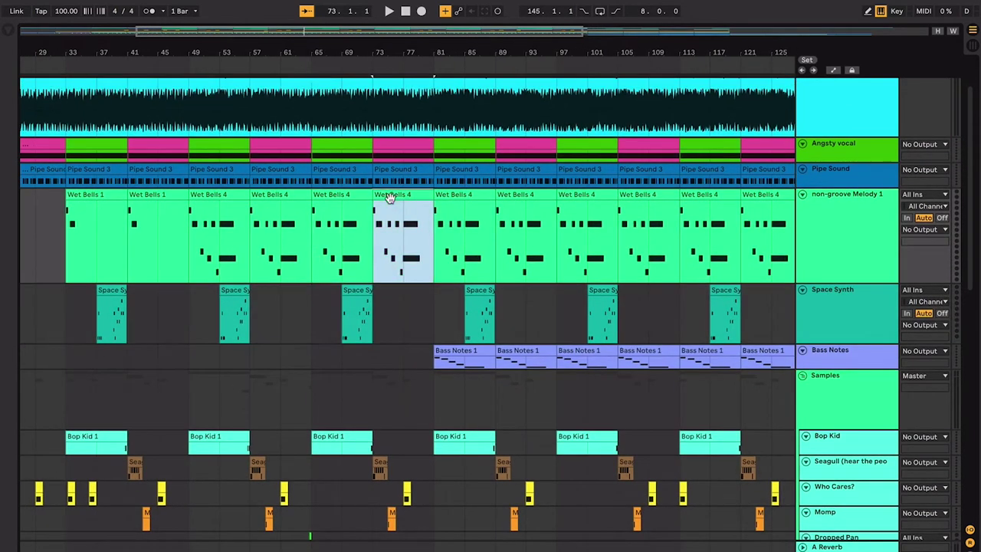
left_click(364, 307)
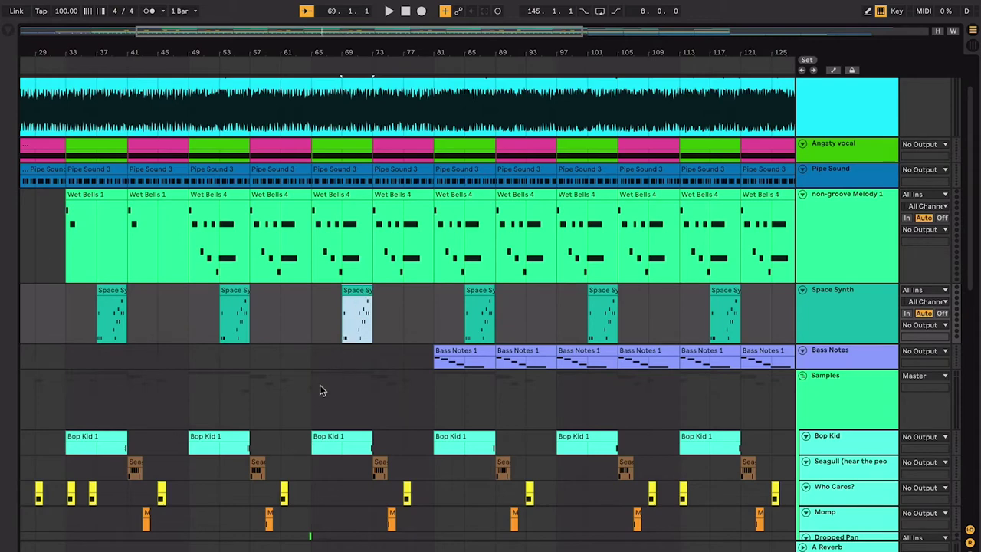
Step: Select the sample tracks' clips from bar 65, followed by those in bars 49 to 65
left_click_drag(320, 391, 420, 530)
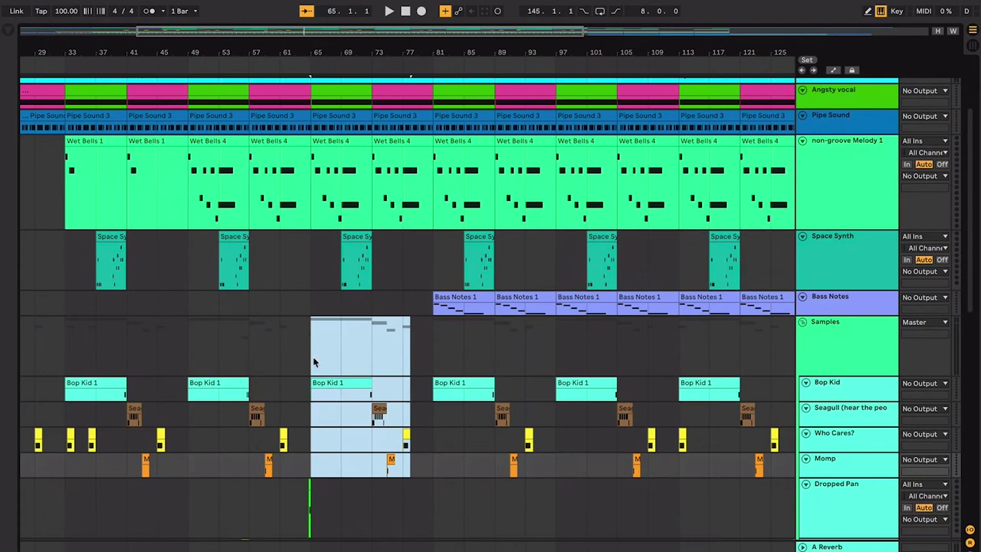
left_click_drag(313, 362, 416, 477)
left_click_drag(307, 491, 187, 354)
scroll(199, 354, "up", 3)
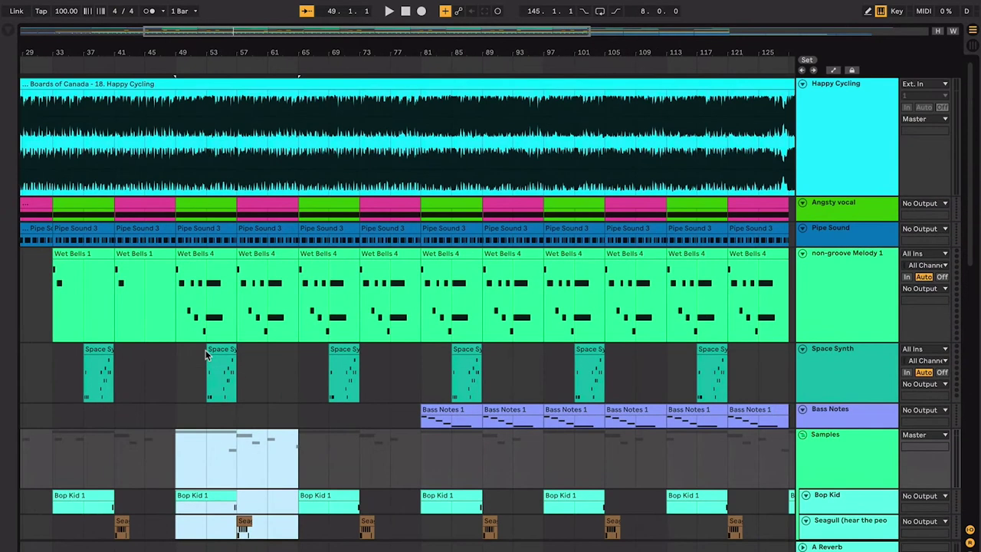
Step: Select bars 65 to 81 from Happy Cycling through the melody track, followed by the Wet Bells 4 clip at bar 49
left_click_drag(299, 171, 406, 314)
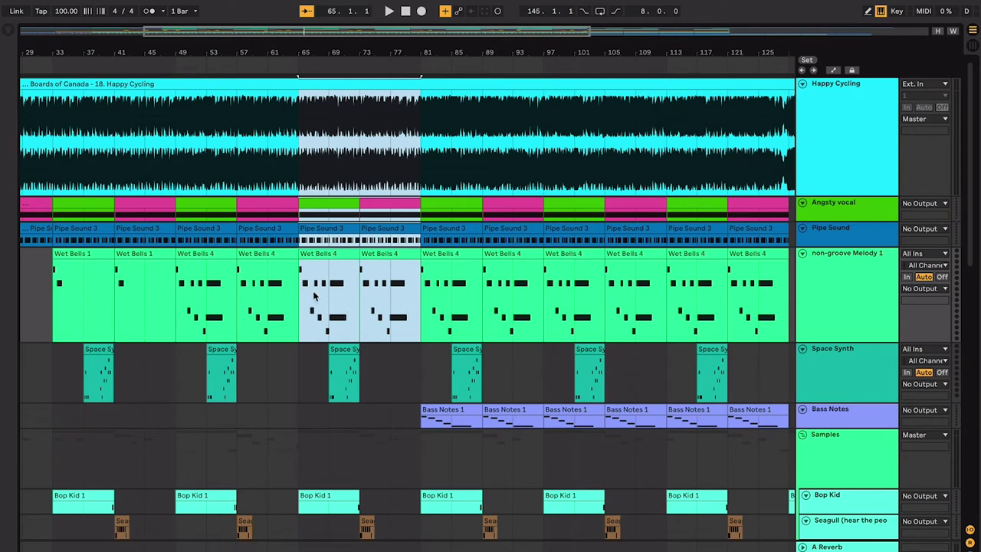
left_click_drag(421, 317, 195, 337)
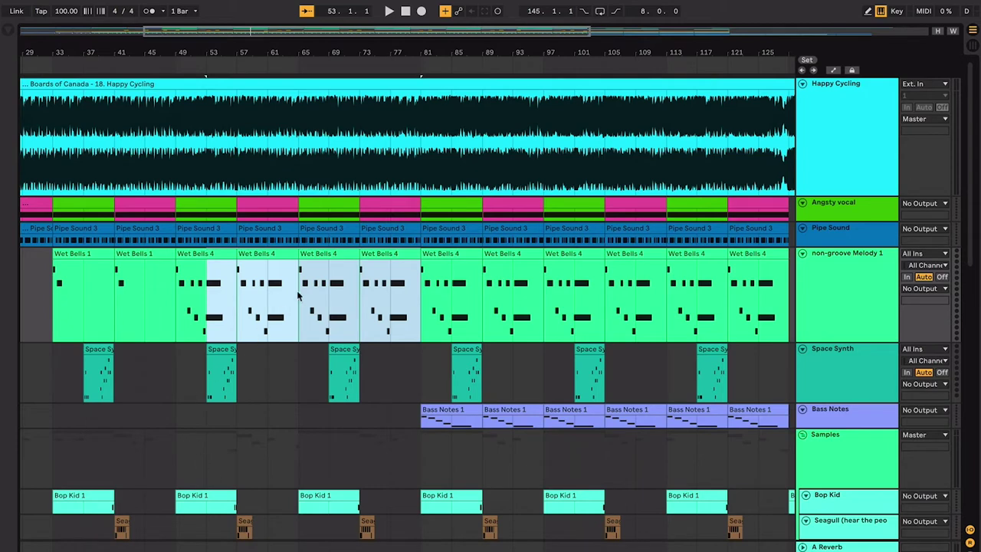
left_click(213, 283)
scroll(249, 262, "left", 2)
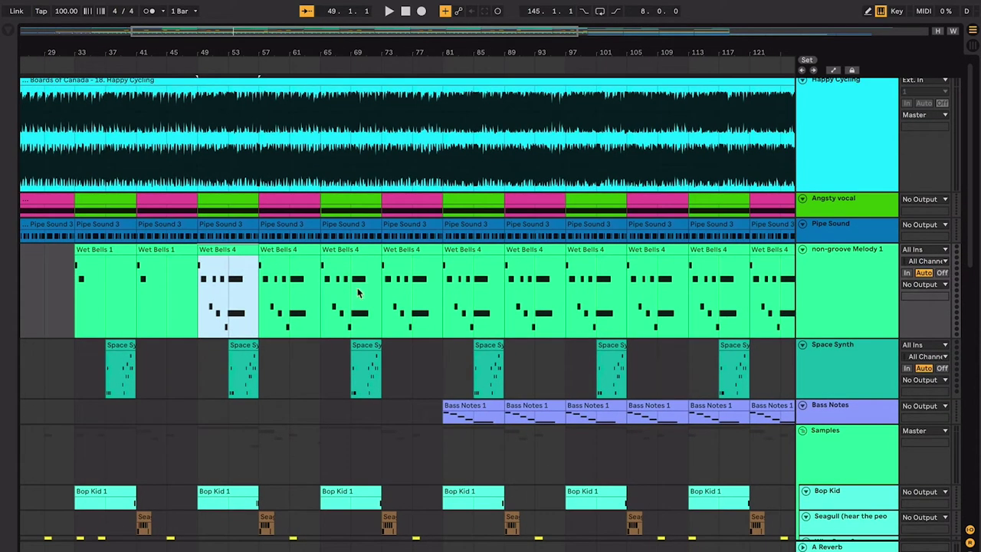
Step: Select the Wet Bells 4 clip at bar 65 on the melody track
left_click(402, 283)
left_click(402, 249)
left_click(347, 259)
scroll(348, 259, "down", 3)
scroll(347, 259, "right", 3)
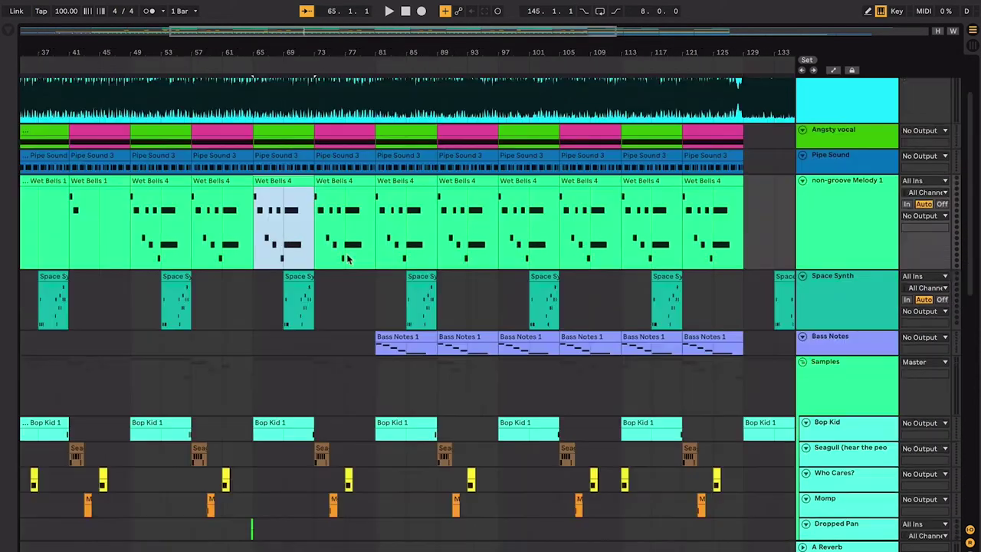
Step: Set the insertion marker at bar 81 on the Space Synth track and start playback from there
left_click(347, 259)
scroll(347, 259, "up", 2)
scroll(347, 259, "right", 1)
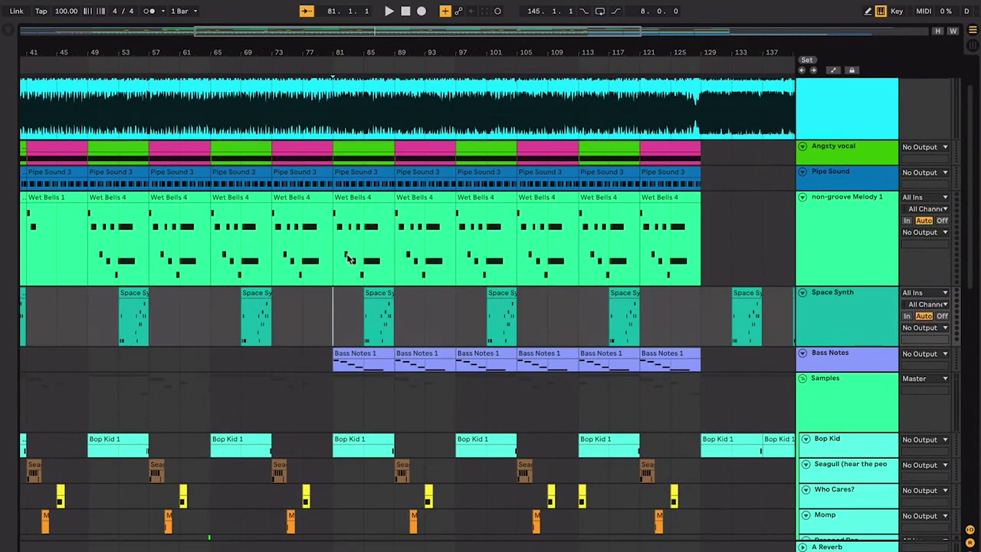
scroll(519, 354, "up", 1)
scroll(519, 355, "down", 5)
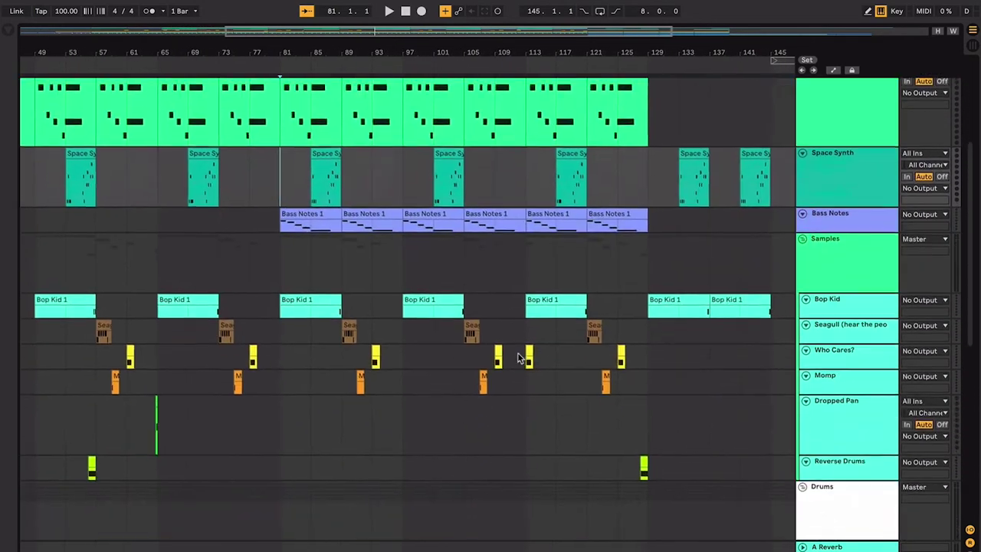
scroll(519, 358, "right", 2)
scroll(516, 357, "up", 6)
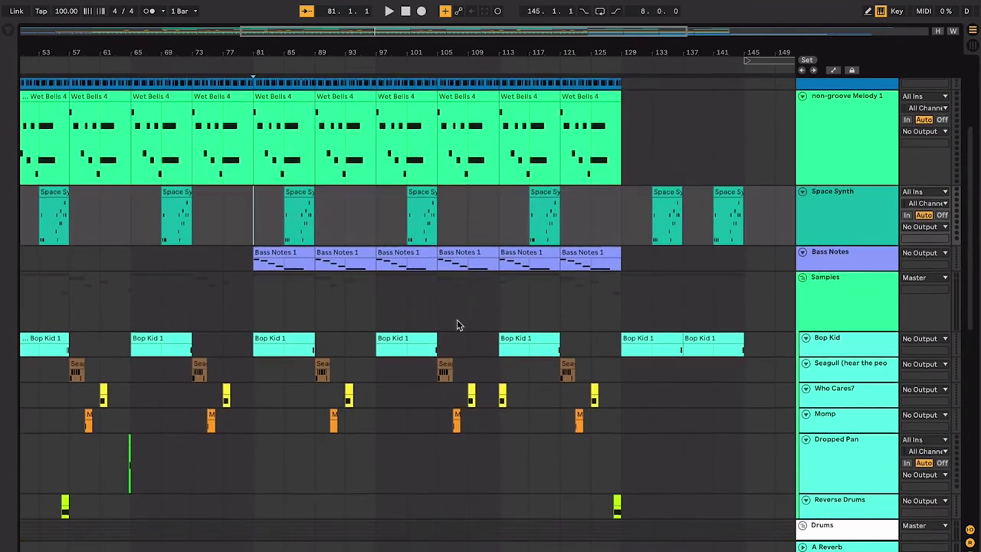
scroll(420, 291, "right", 1)
scroll(420, 291, "down", 1)
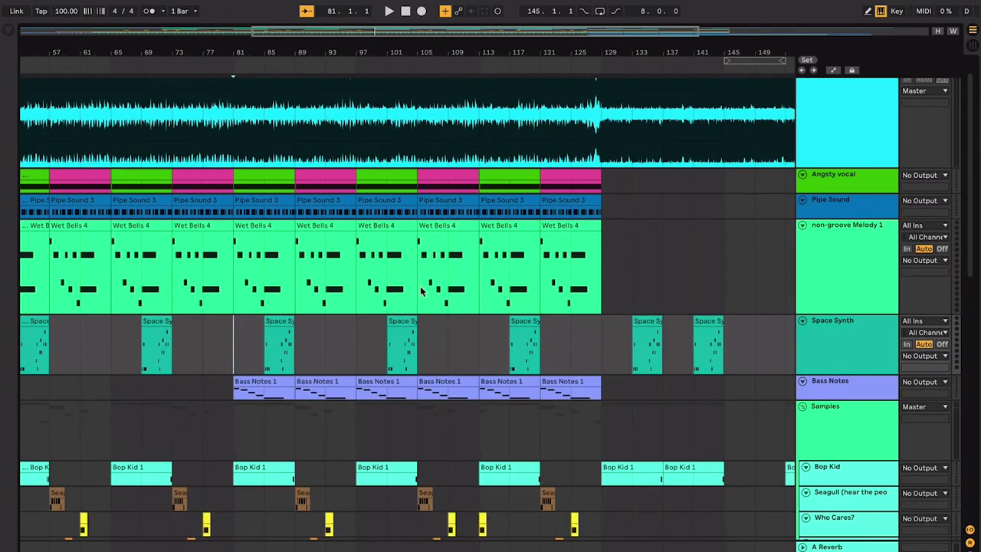
key("space")
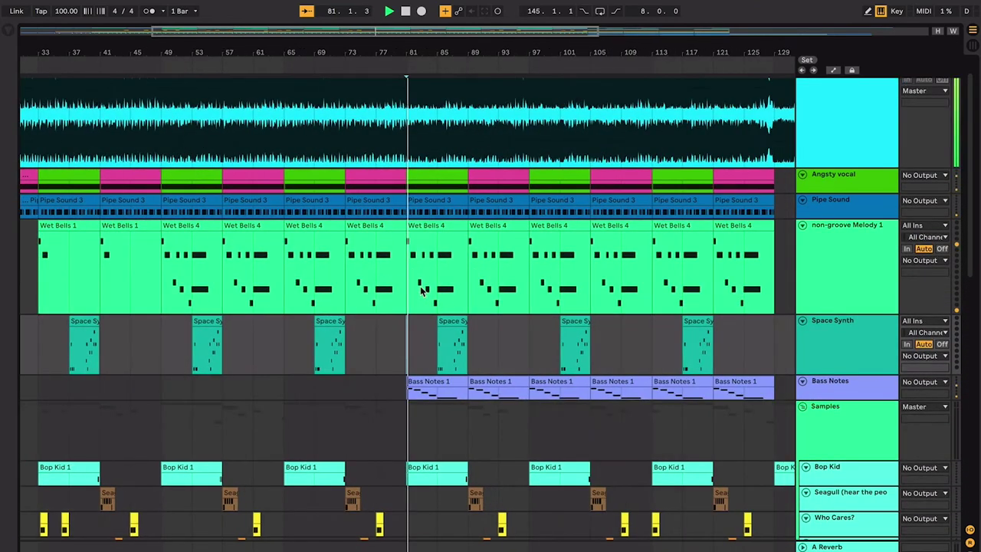
Step: Increase the height of the Bass Notes track so its notes can be read around bar 81
key("plus")
key("plus")
scroll(420, 292, "up", 2)
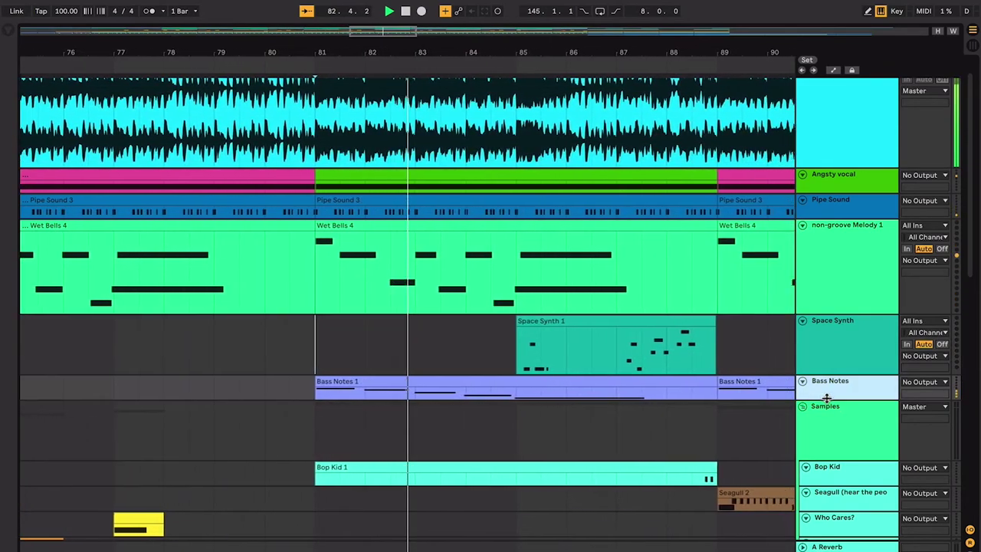
left_click_drag(826, 396, 827, 446)
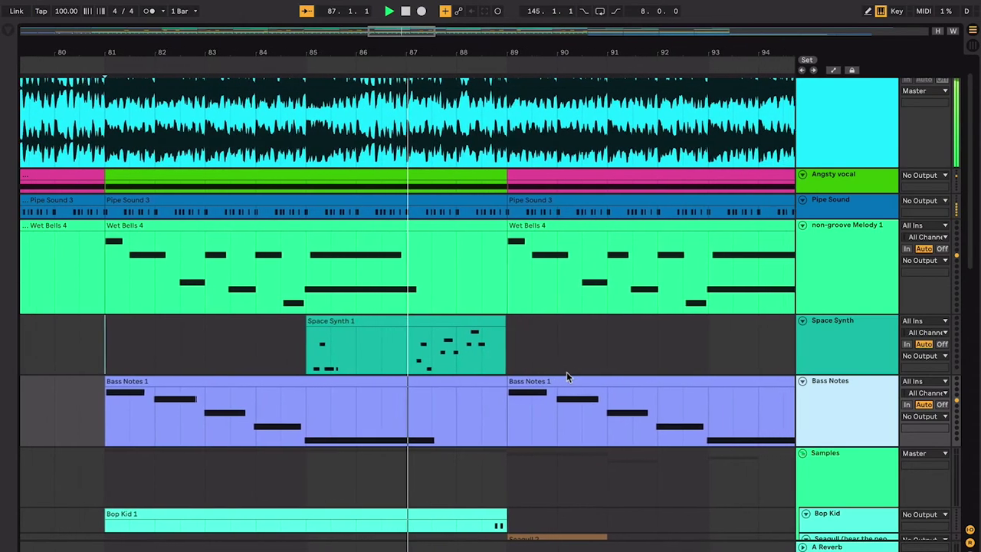
Step: Examine the bass, sample and drum tracks during playback of bars 87 to 112
scroll(566, 374, "down", 1)
scroll(567, 375, "down", 1)
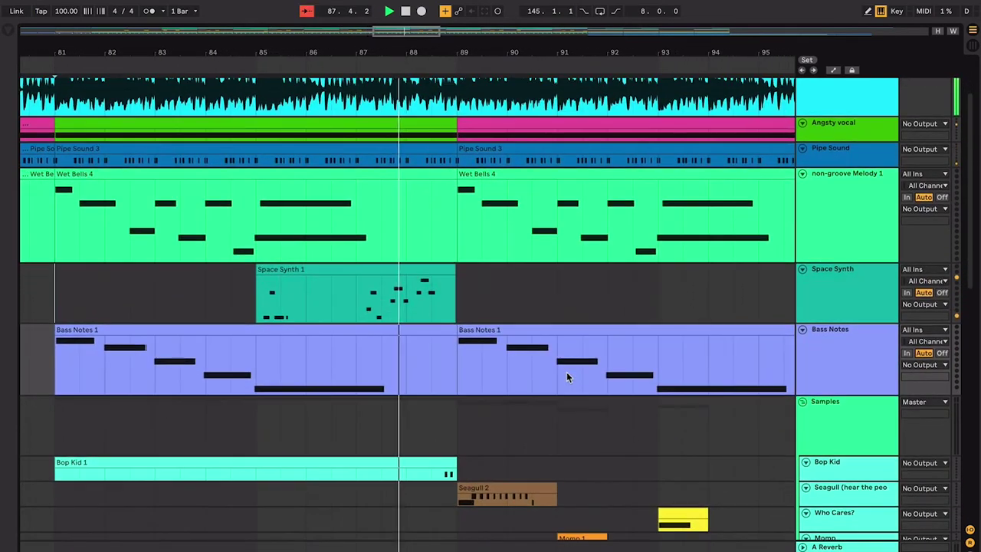
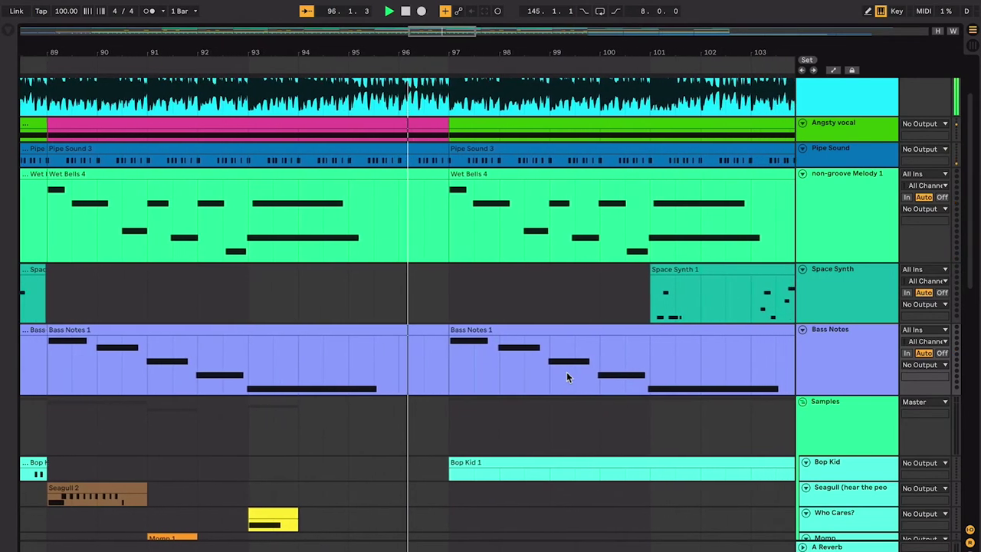
key("minus")
key("minus")
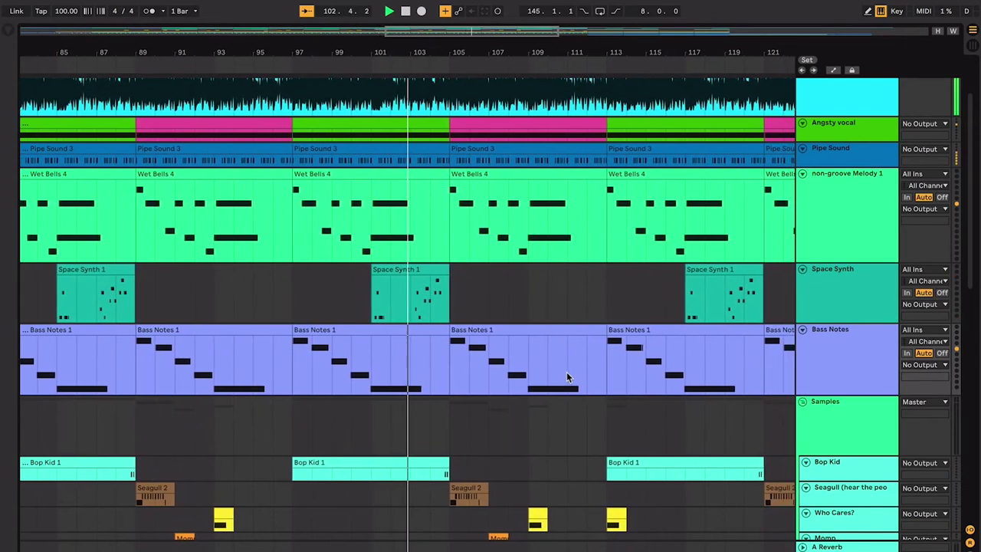
scroll(567, 371, "down", 10)
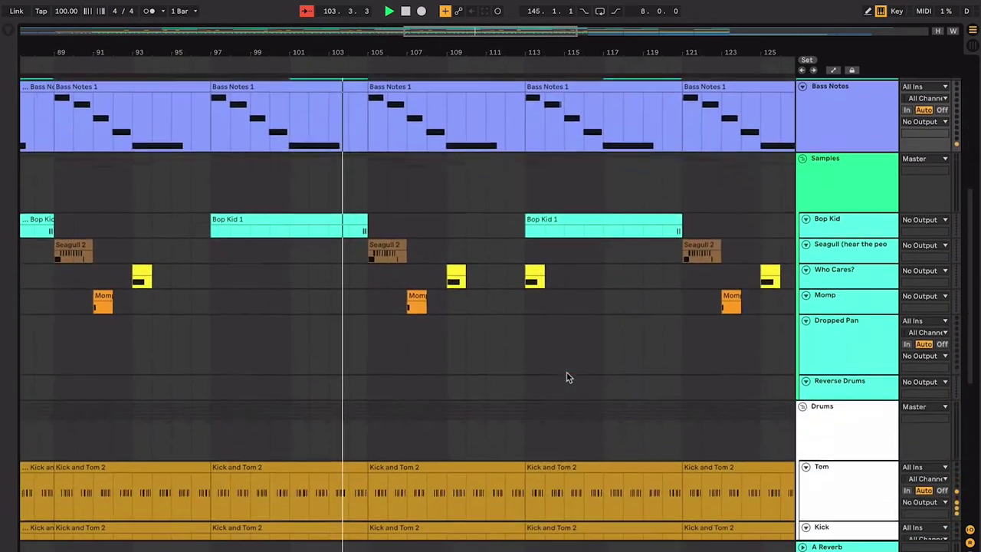
scroll(567, 374, "down", 4)
key("plus")
key("plus")
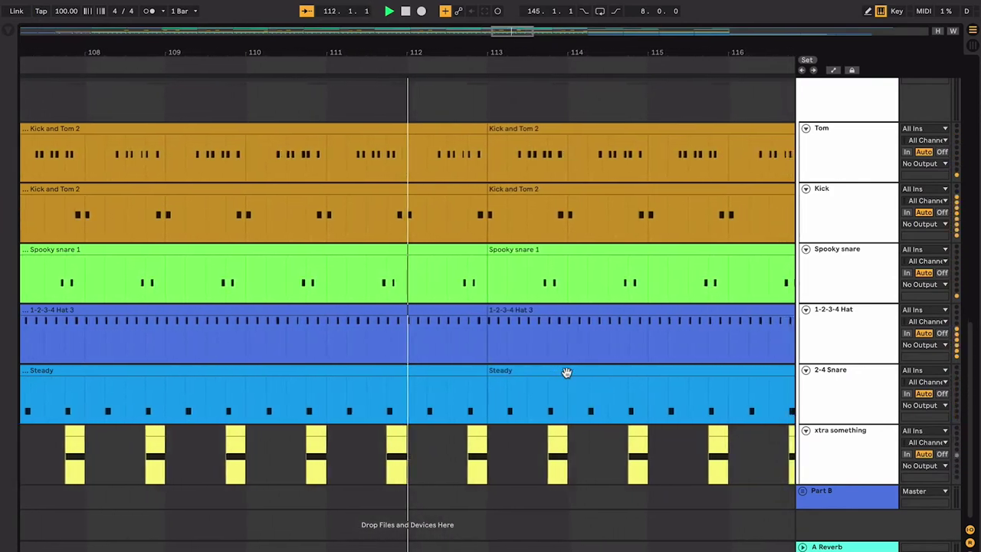
Step: Increase the height of the Bop Kid track and check the notes of its clip at bar 113
scroll(566, 372, "up", 10)
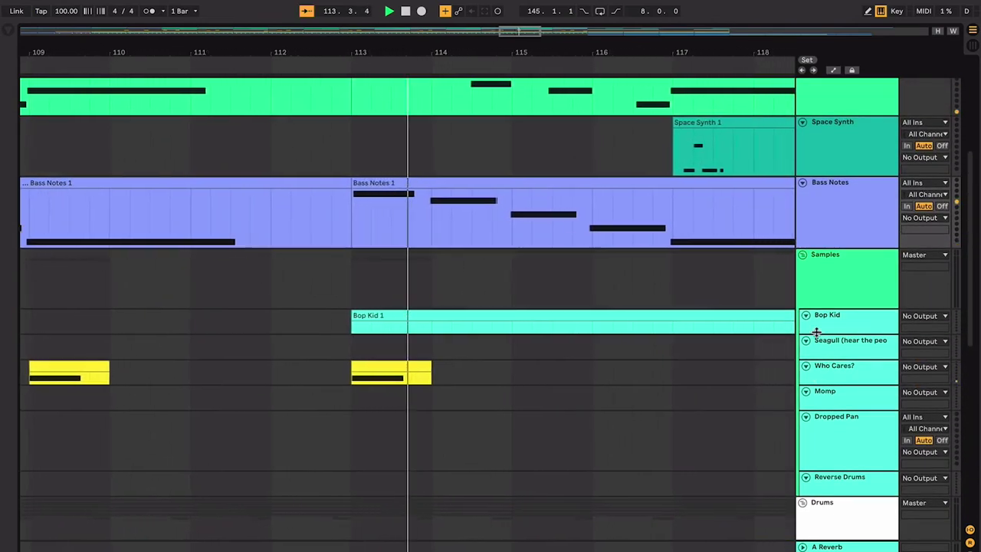
left_click(824, 326)
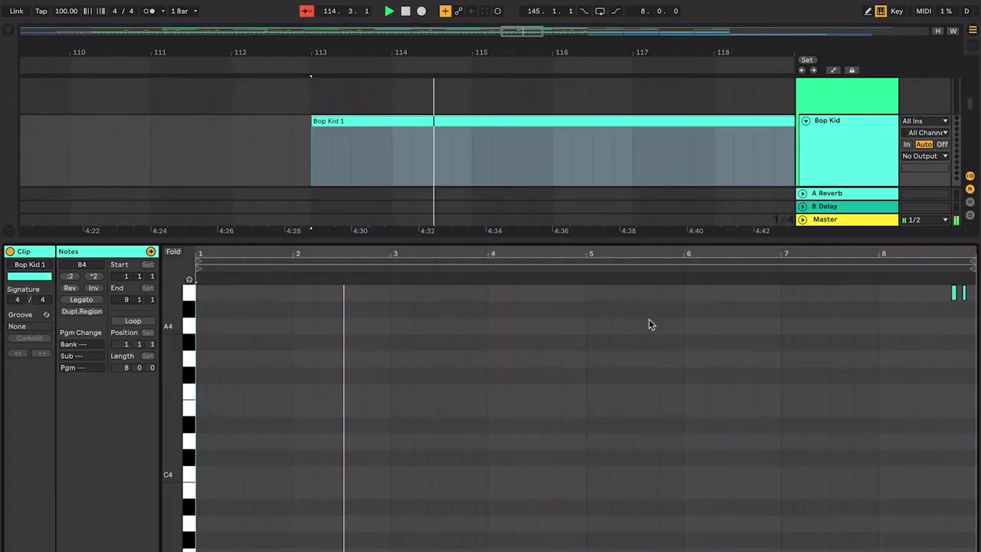
key("ctrl+alt+l")
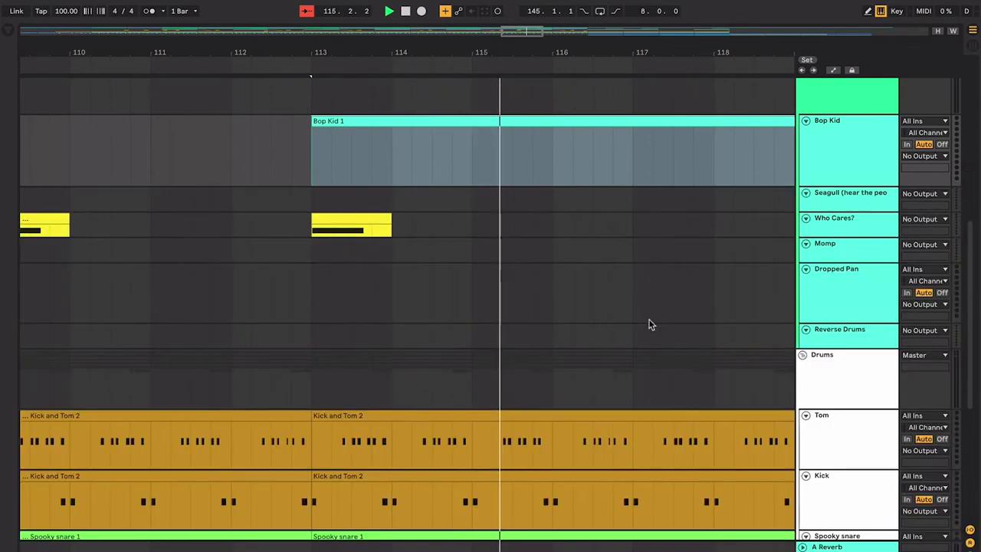
Step: Place the insertion marker at bar 112 on the Bop Kid track and stop playback
left_click(593, 205)
scroll(594, 205, "down", 6)
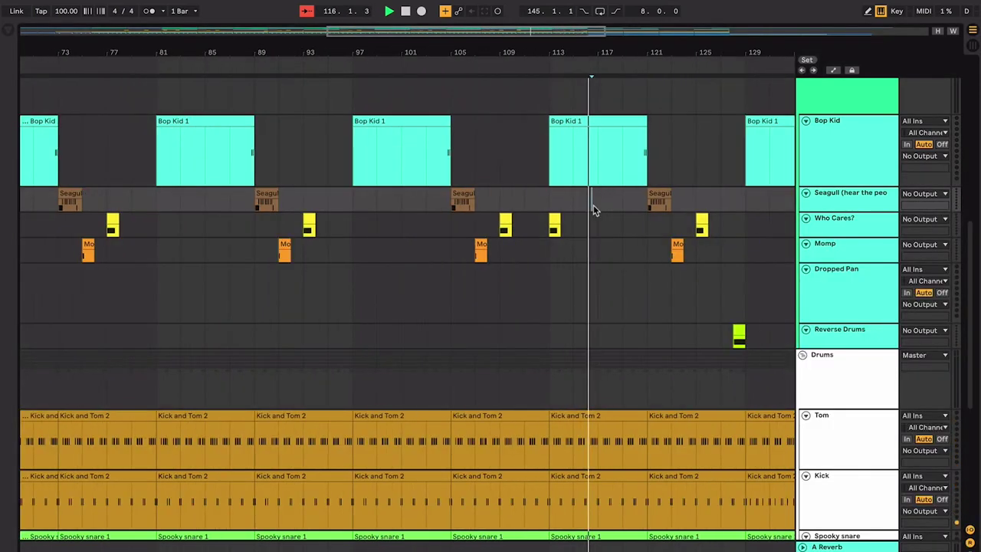
scroll(594, 205, "down", 3)
scroll(593, 204, "up", 5)
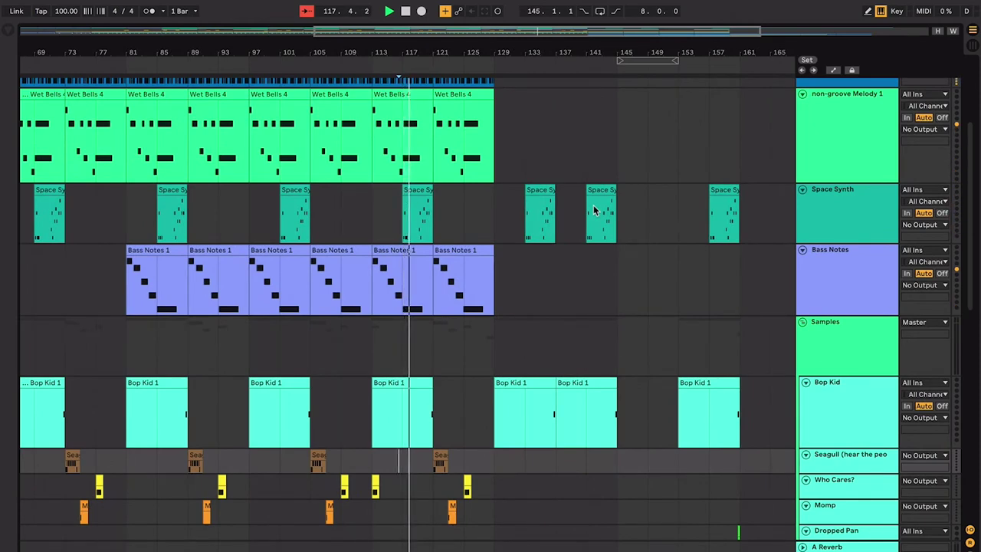
scroll(594, 205, "up", 6)
scroll(518, 320, "up", 1)
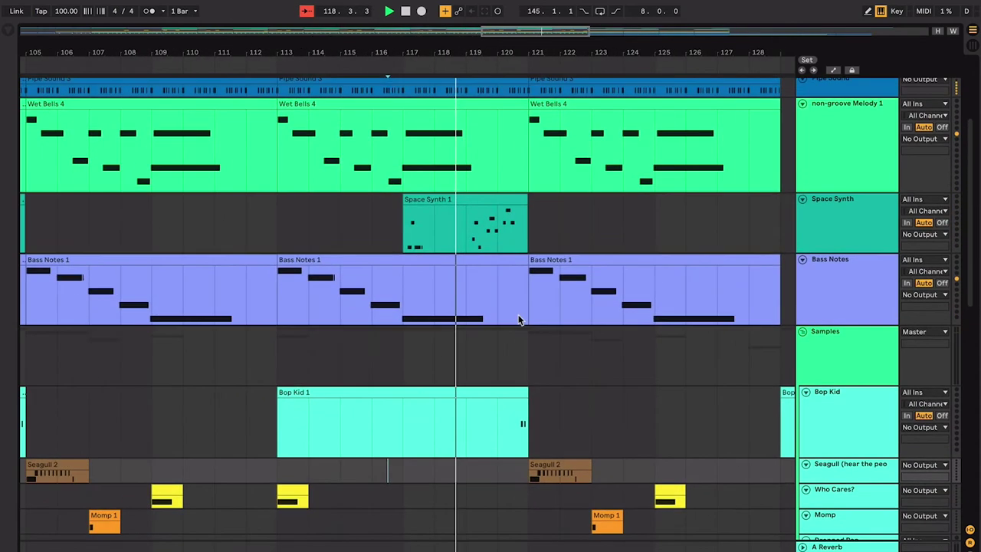
left_click(255, 429)
key("space")
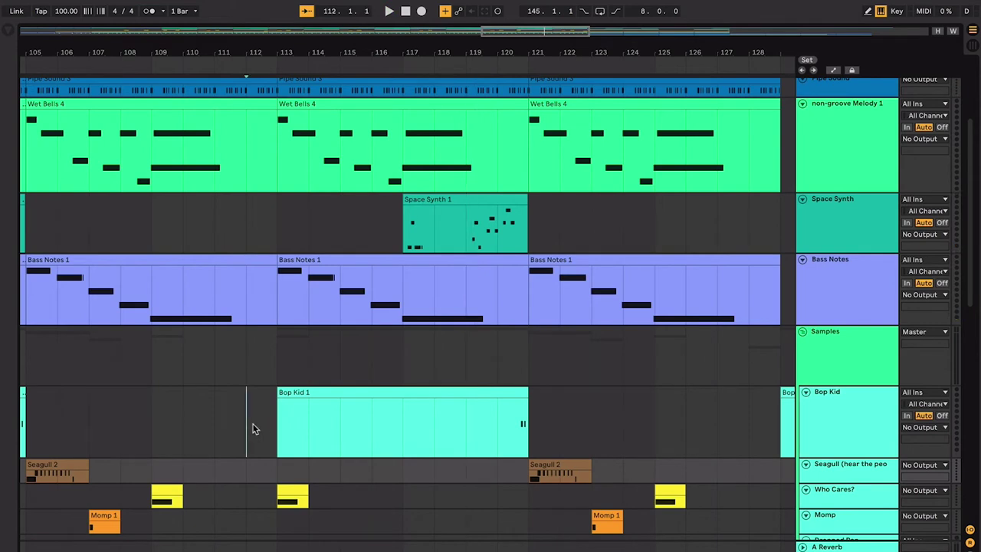
Step: Select the empty bar 112 just before the Bop Kid clip
mouse_move(253, 424)
left_mouse_down()
mouse_move(273, 426)
mouse_move(257, 426)
left_mouse_up()
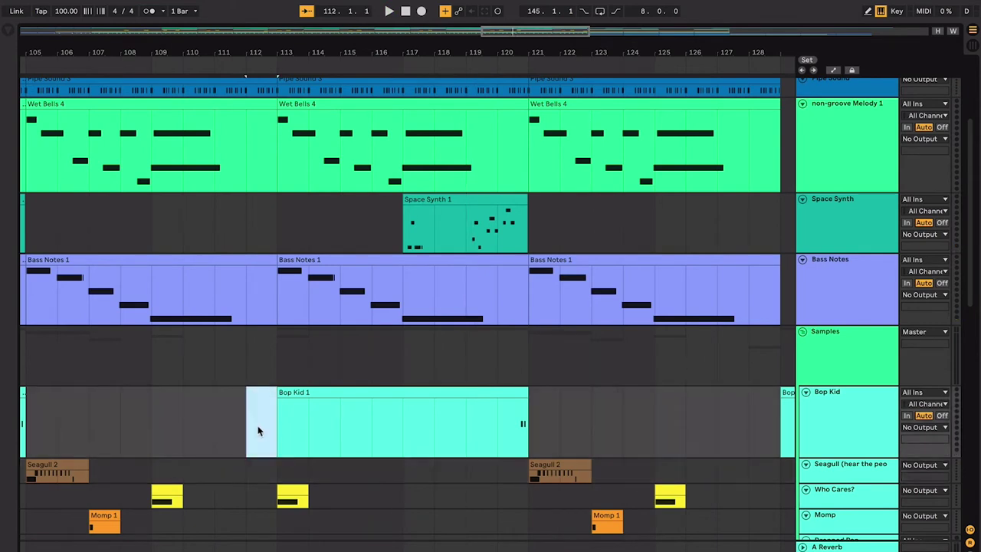
scroll(258, 425, "left", 2)
scroll(265, 426, "up", 1)
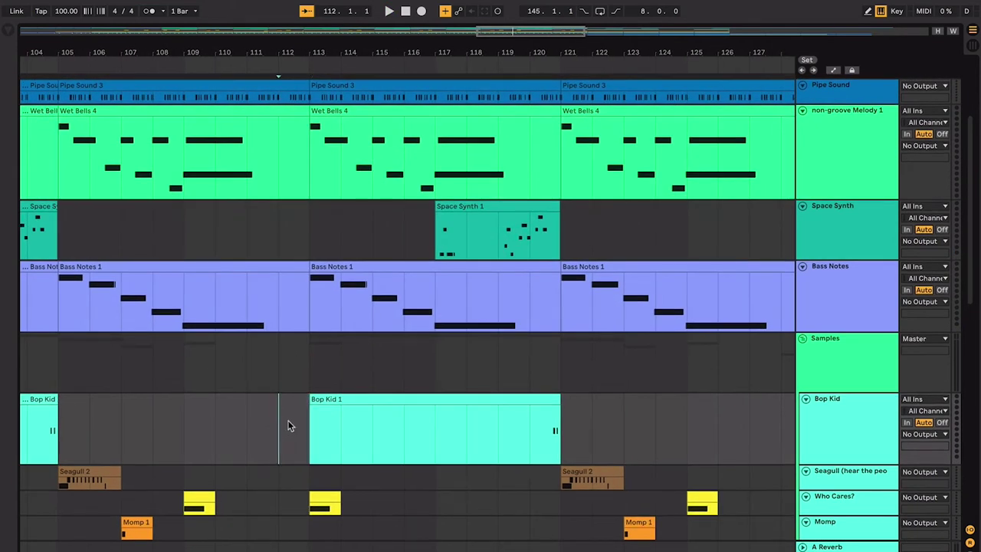
Step: Try to fill the gap from bar 105 to 113 on the Bop Kid track with another clip, and undo it
left_click(328, 400)
left_click_drag(254, 402, 71, 413)
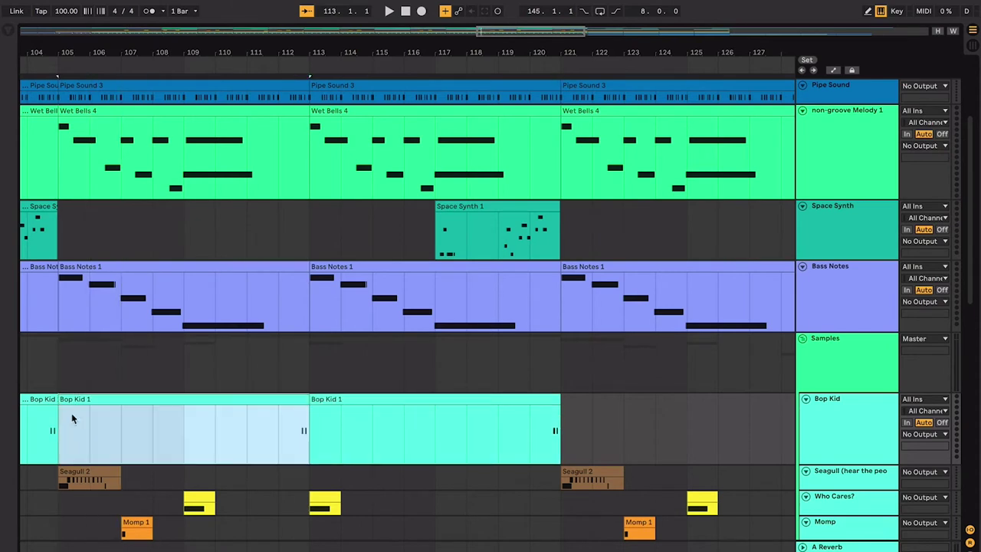
key("super+z")
Step: Examine the notes ending the Bop Kid clips and the empty bar 112 before the clip at bar 113
left_click(281, 415)
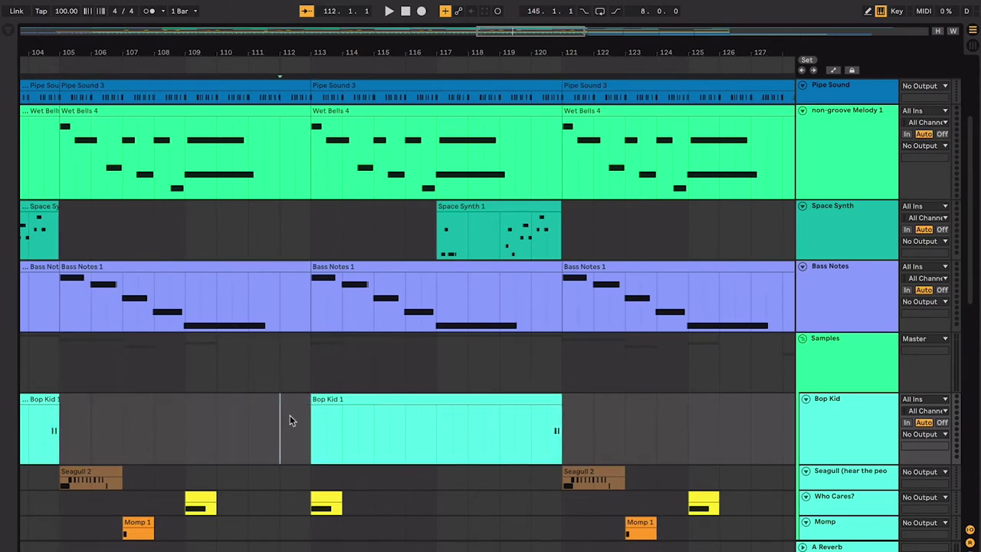
left_click_drag(293, 416, 326, 416)
left_click_drag(560, 430, 551, 430)
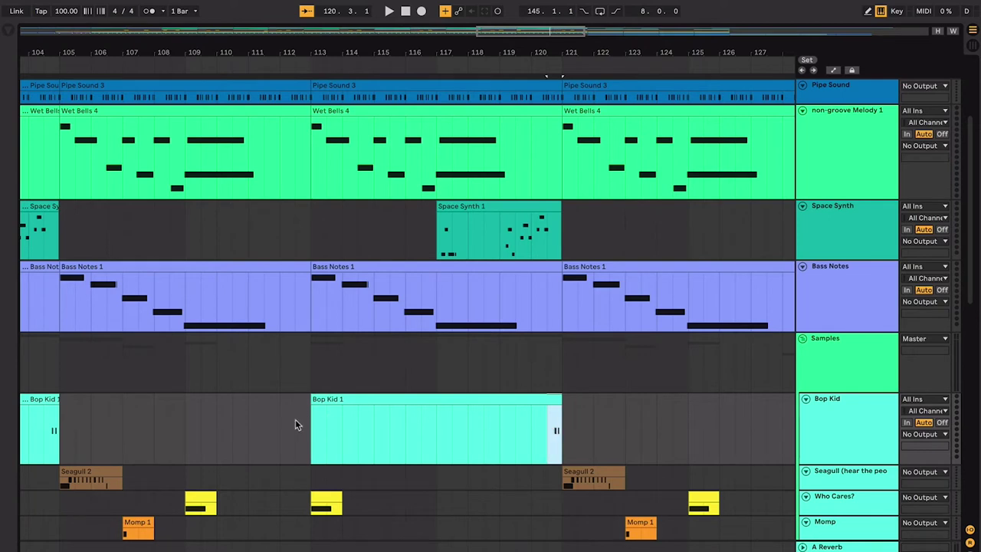
left_click_drag(295, 420, 286, 419)
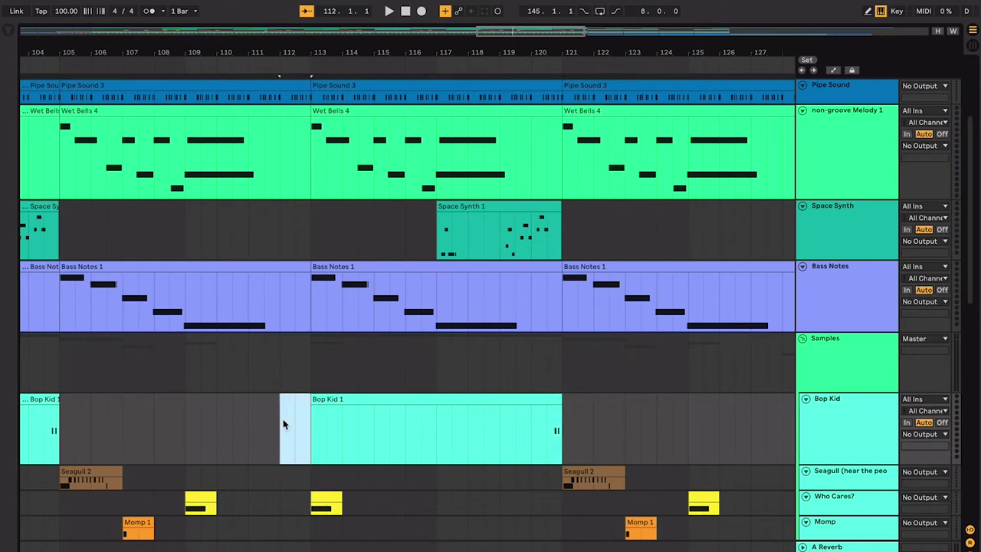
left_click_drag(303, 419, 309, 421)
scroll(307, 420, "left", 1)
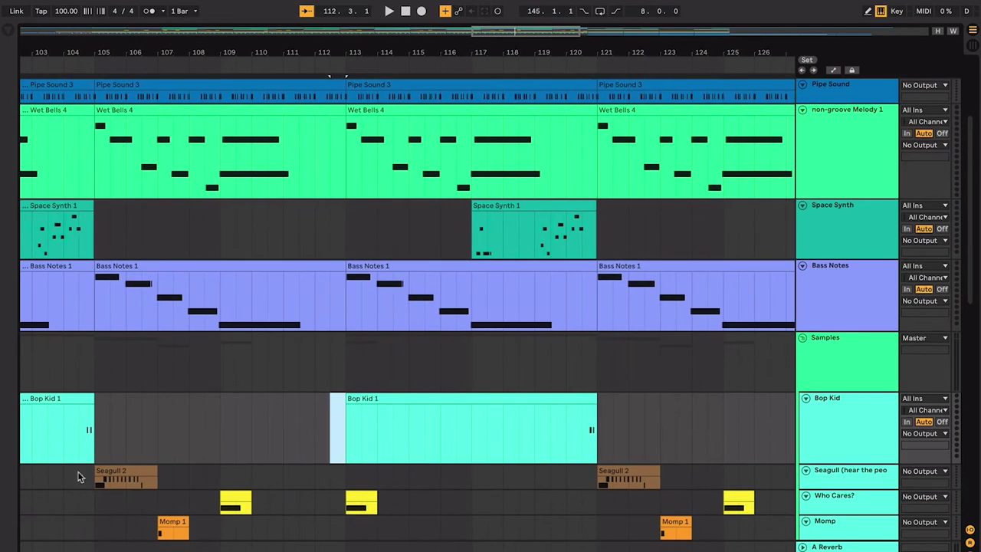
left_click(80, 444)
left_click(330, 434)
left_click(346, 434)
Step: Select the Bass Notes clip at bar 113 and compare it with the Samples group over the same bars
scroll(351, 434, "right", 1)
scroll(351, 433, "down", 1)
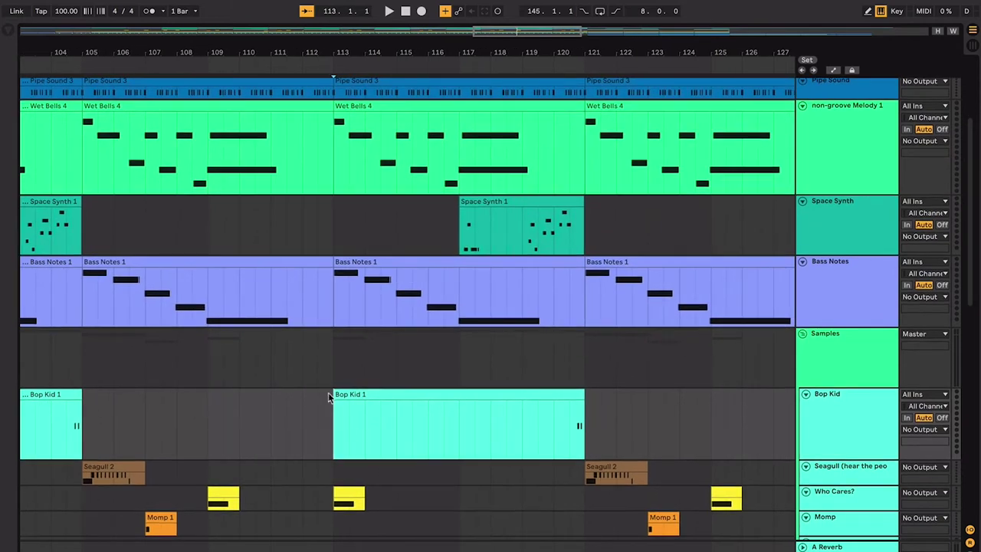
left_click_drag(328, 364, 584, 355)
left_click(424, 260)
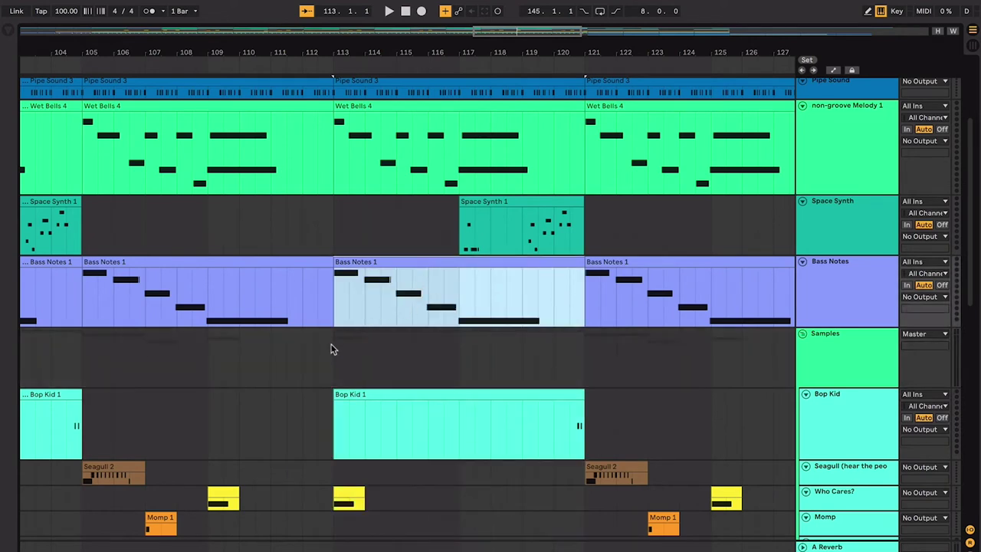
left_click_drag(331, 347, 354, 356)
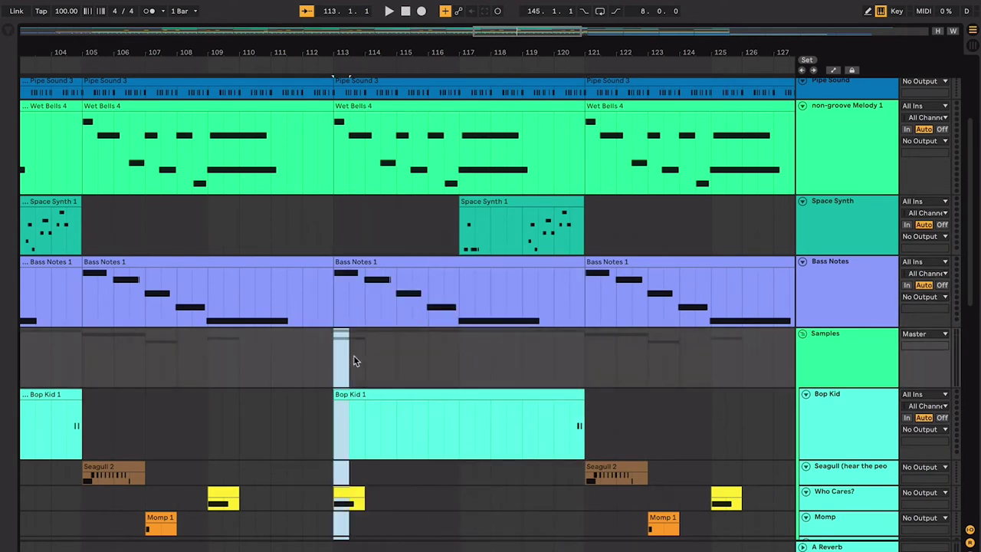
left_click(369, 356)
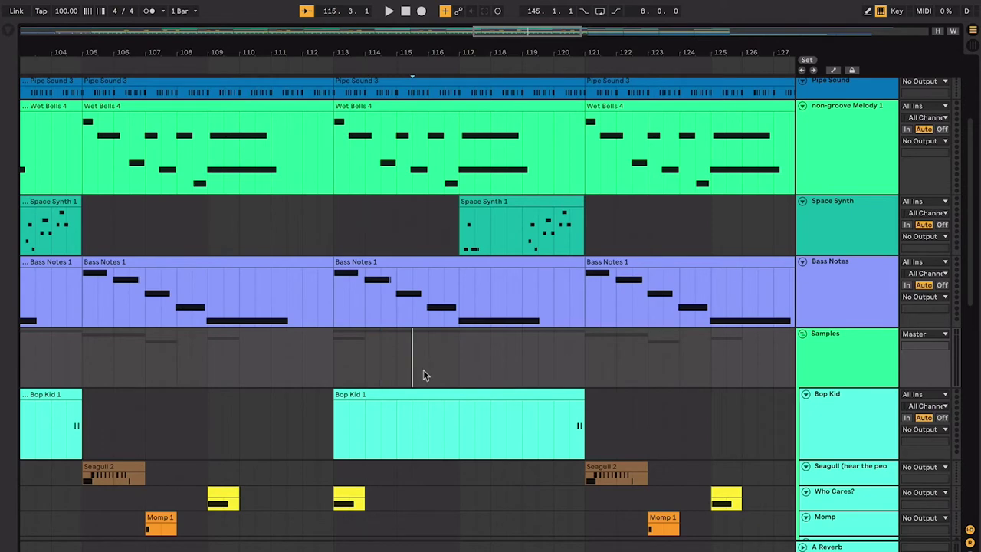
left_click(468, 371)
left_click(466, 371)
Step: Start playback from bar 120 and increase the height of the Pipe Sound track
left_click(537, 371)
key("space")
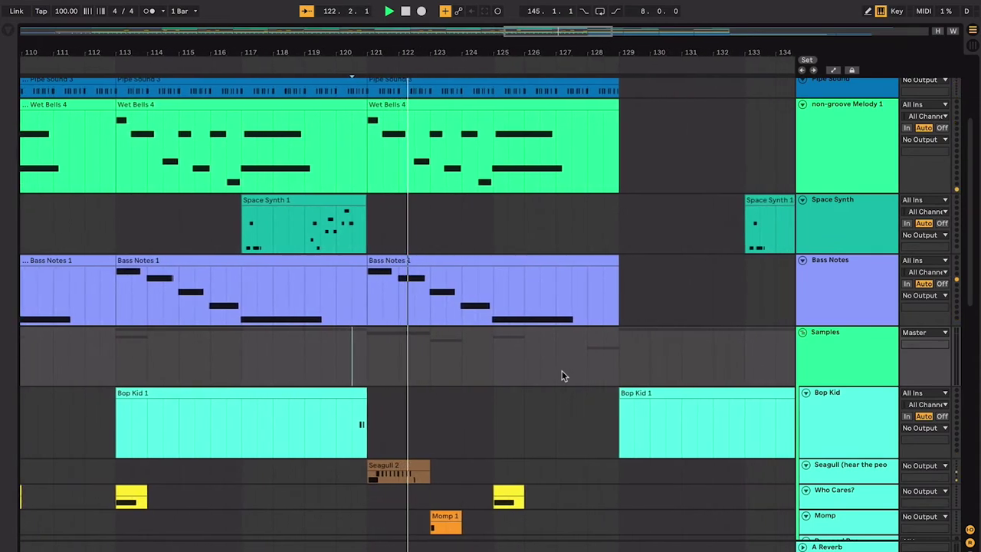
scroll(561, 375, "up", 2)
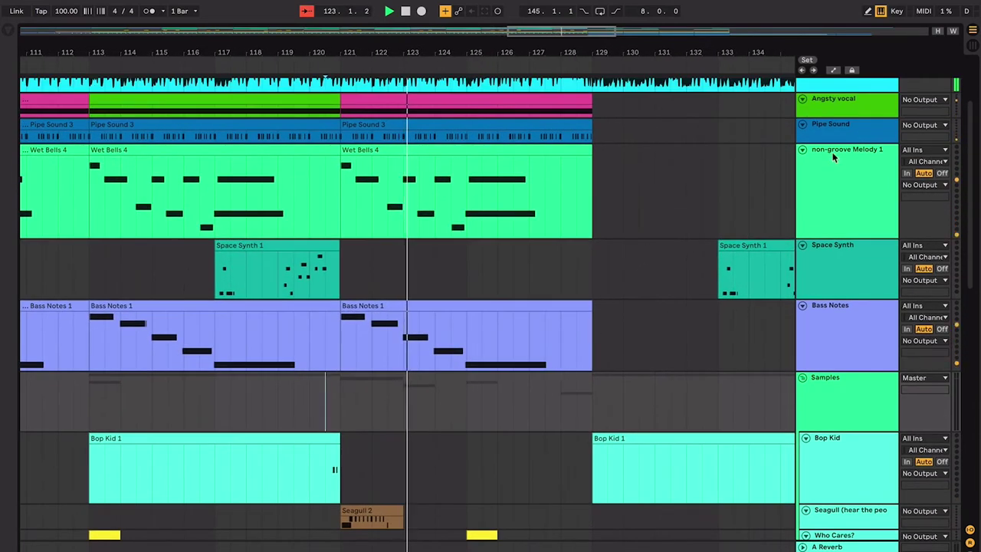
left_click_drag(830, 143, 832, 179)
Step: Increase the height of the Reverse Drums track to read its clip at bar 128
scroll(647, 246, "down", 6)
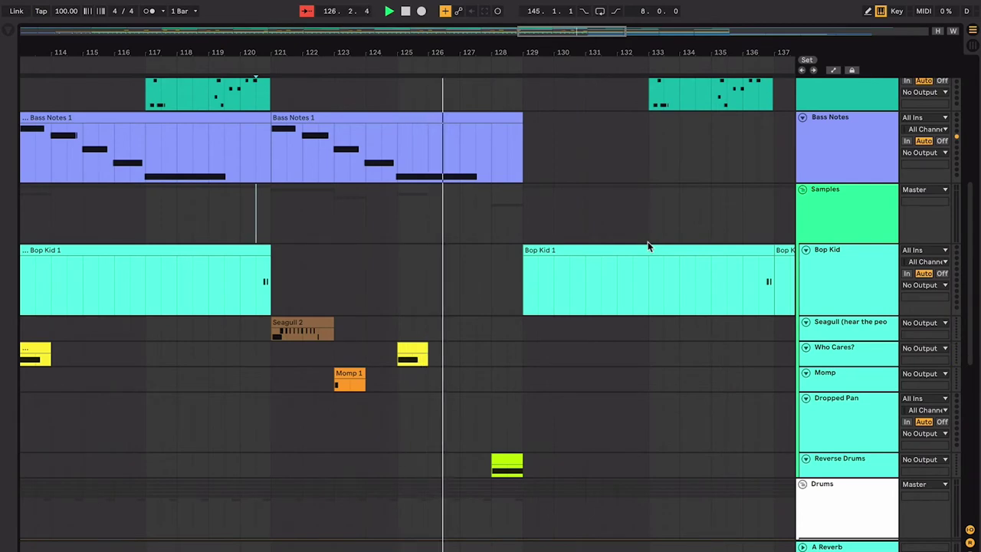
scroll(647, 245, "down", 4)
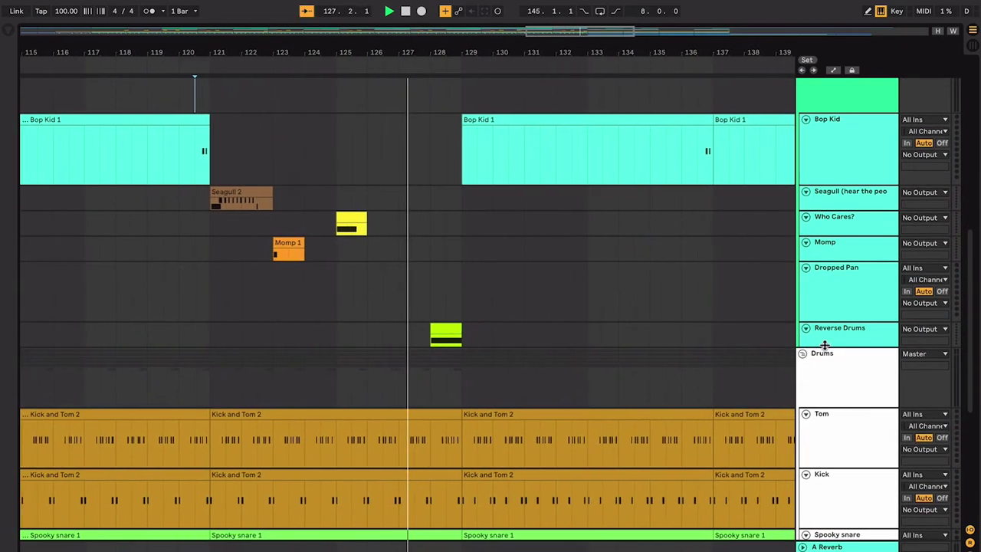
left_click_drag(824, 346, 805, 414)
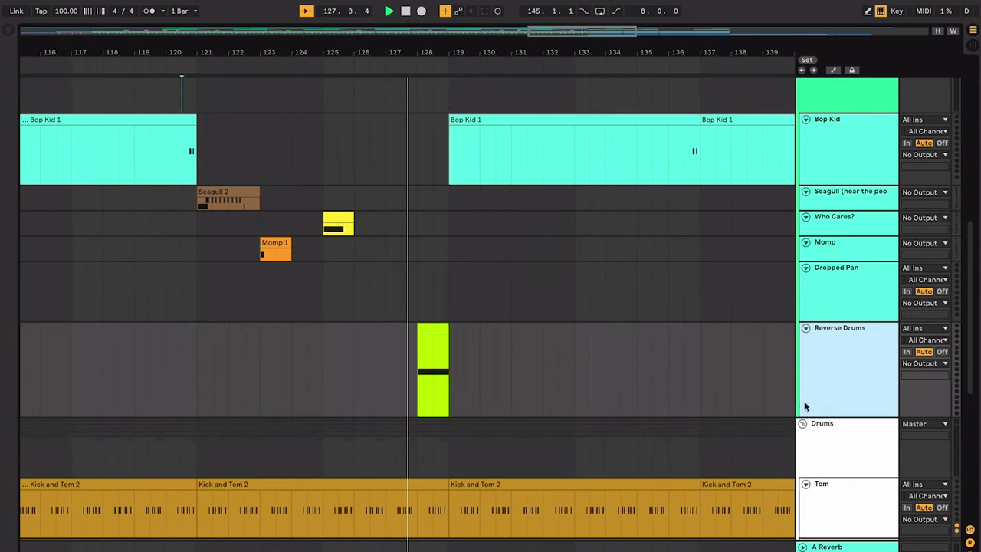
left_click(829, 307)
left_click(832, 344)
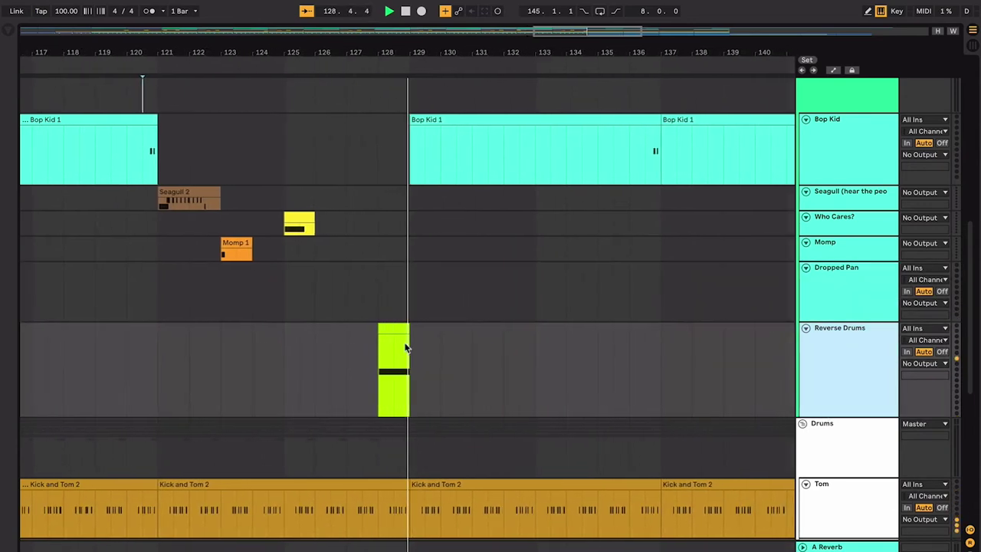
Step: Stop playback and select the empty bars 129 to 132 on the non-groove Melody 1 track
scroll(407, 347, "up", 3)
scroll(407, 347, "up", 8)
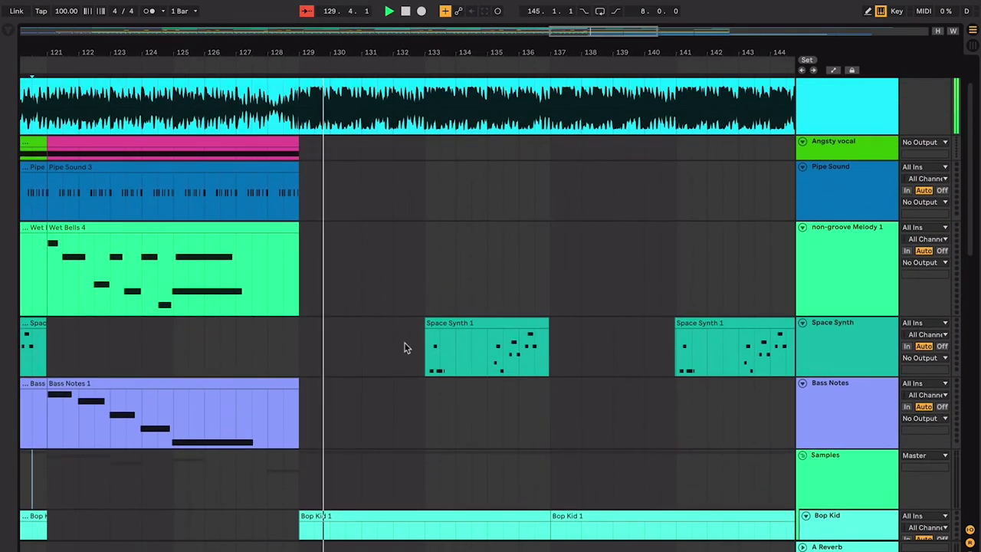
key("space")
scroll(388, 388, "up", 1)
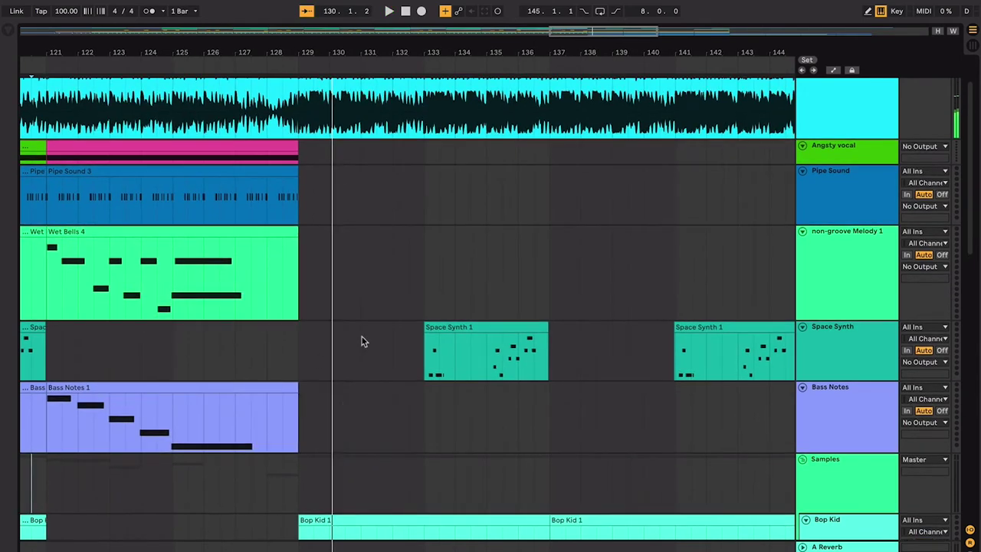
left_click_drag(303, 296, 422, 290)
scroll(421, 288, "up", 2)
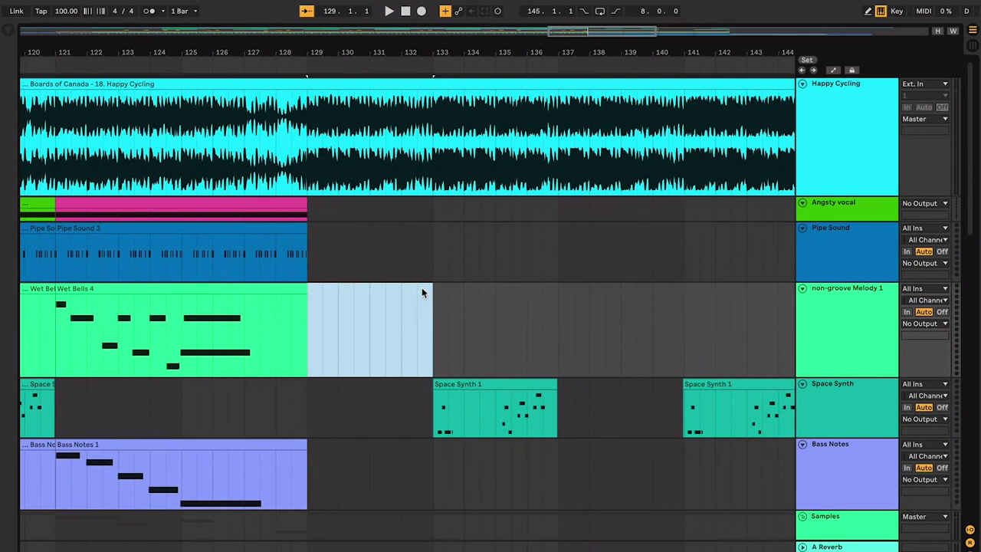
Step: Examine the arrangement from the end of the melody and bass at bar 129 back to bar 1
scroll(422, 288, "down", 3)
key("minus")
key("minus")
key("minus")
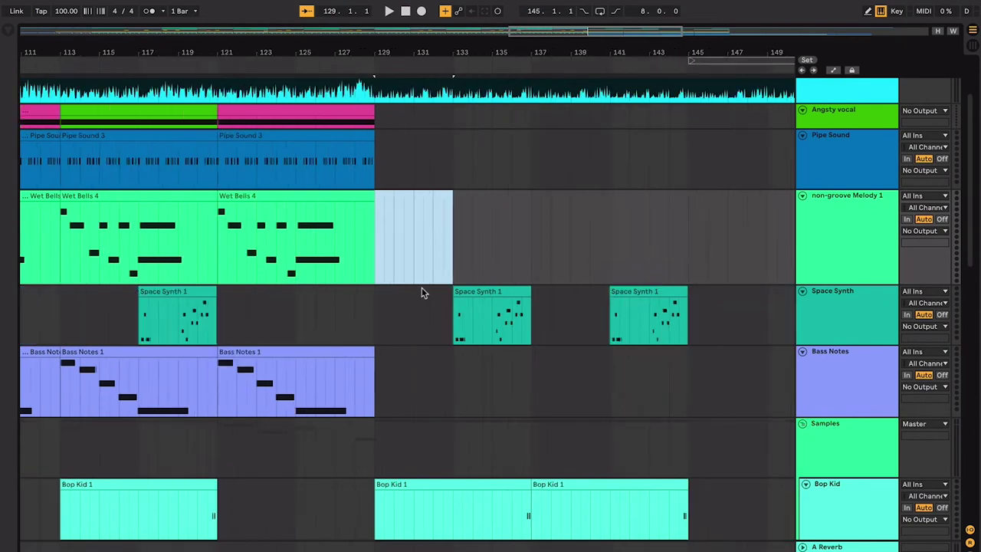
scroll(422, 287, "left", 2)
left_click(482, 276)
scroll(481, 279, "left", 10)
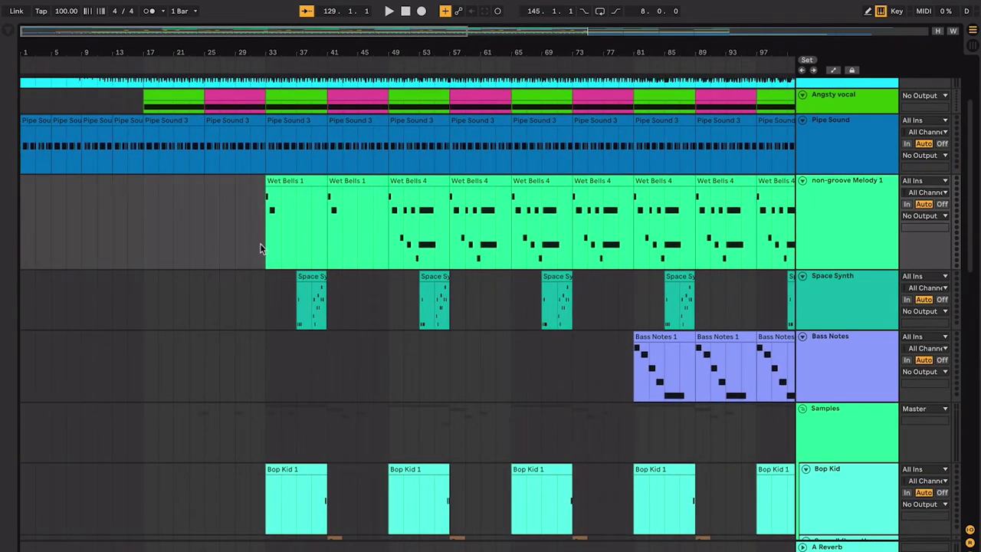
Step: Play briefly from bar 17 and return the insertion marker to bar 17 on the non-groove Melody 1 track
left_click(260, 243)
left_click(144, 243)
scroll(192, 252, "up", 2)
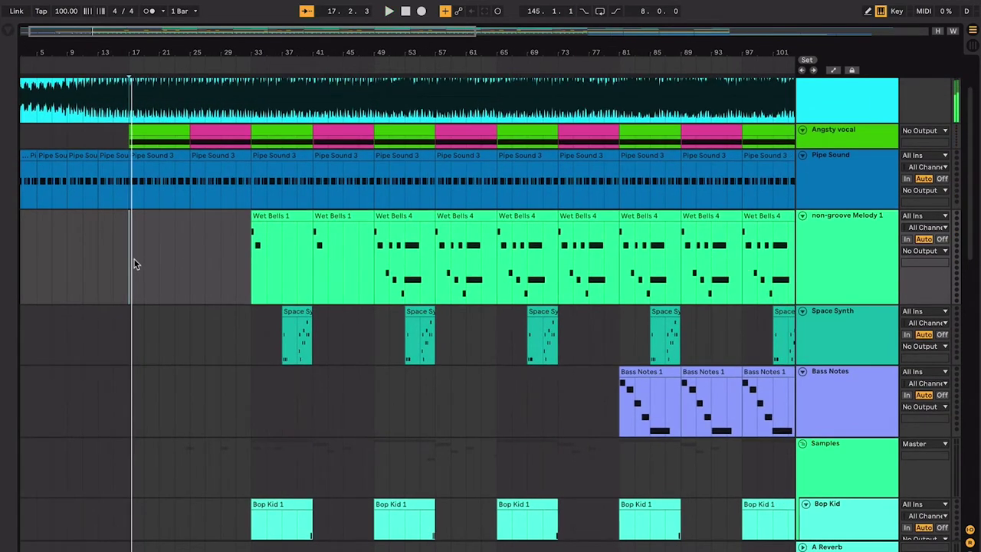
scroll(131, 256, "up", 1)
scroll(131, 256, "right", 2)
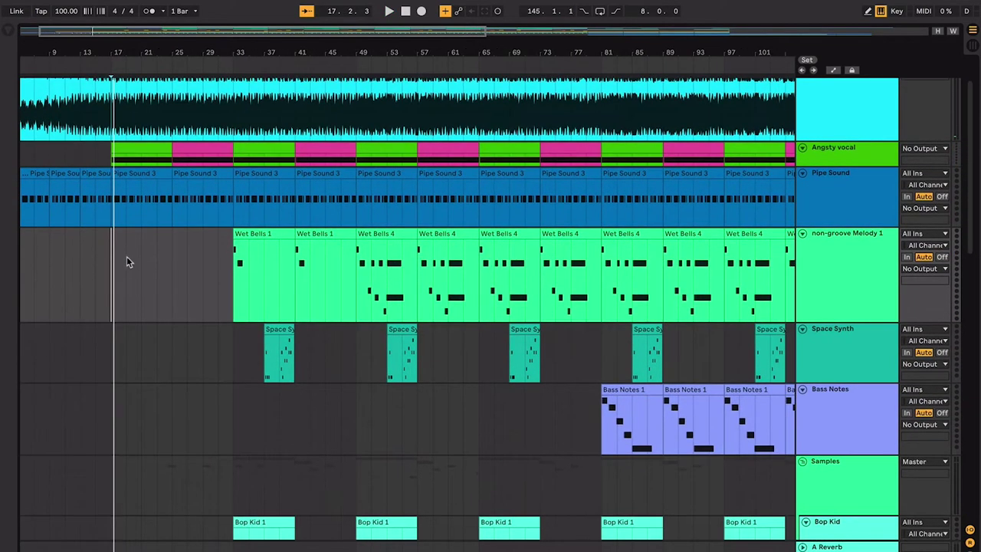
left_click(63, 251)
scroll(146, 250, "left", 1)
left_click(146, 250)
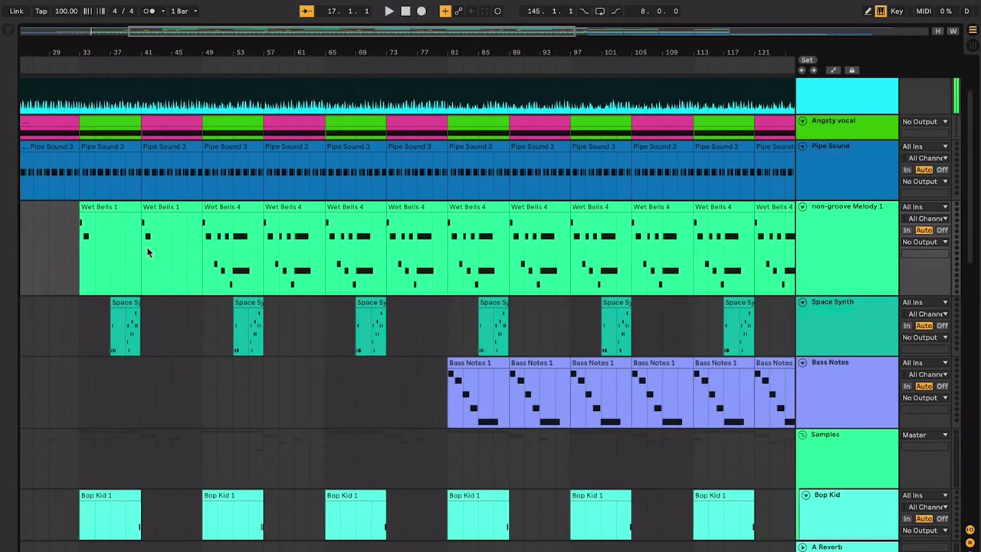
Step: Place the insertion marker at bar 129 on non-groove Melody 1 and compare the sections before and after it
scroll(148, 251, "down", 2)
scroll(148, 251, "right", 10)
scroll(149, 252, "right", 1)
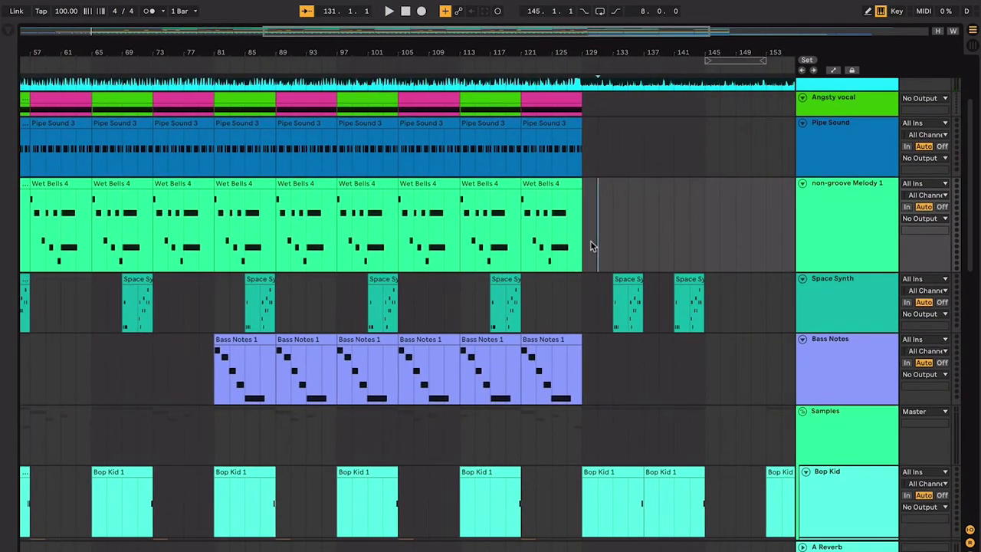
scroll(584, 247, "right", 2)
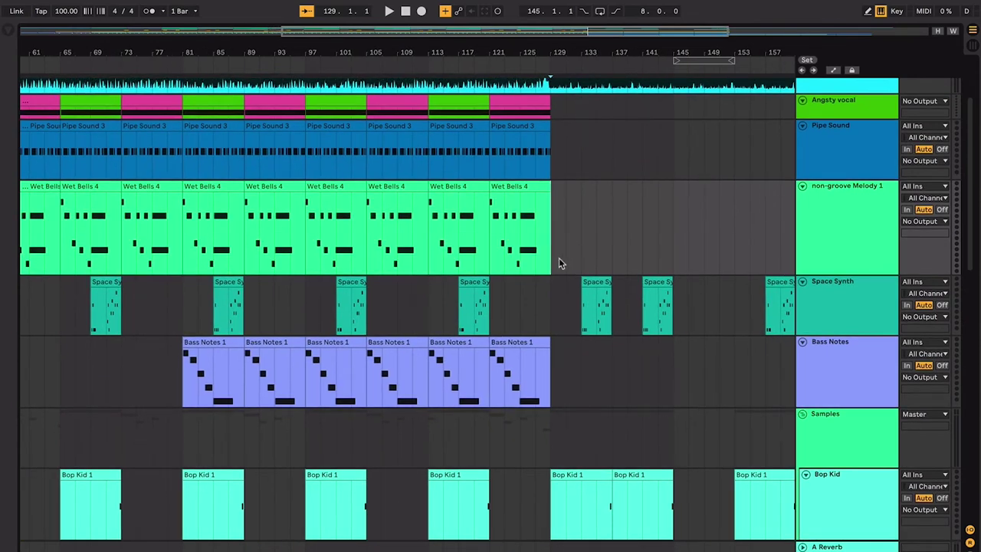
scroll(556, 263, "right", 1)
scroll(556, 262, "left", 10)
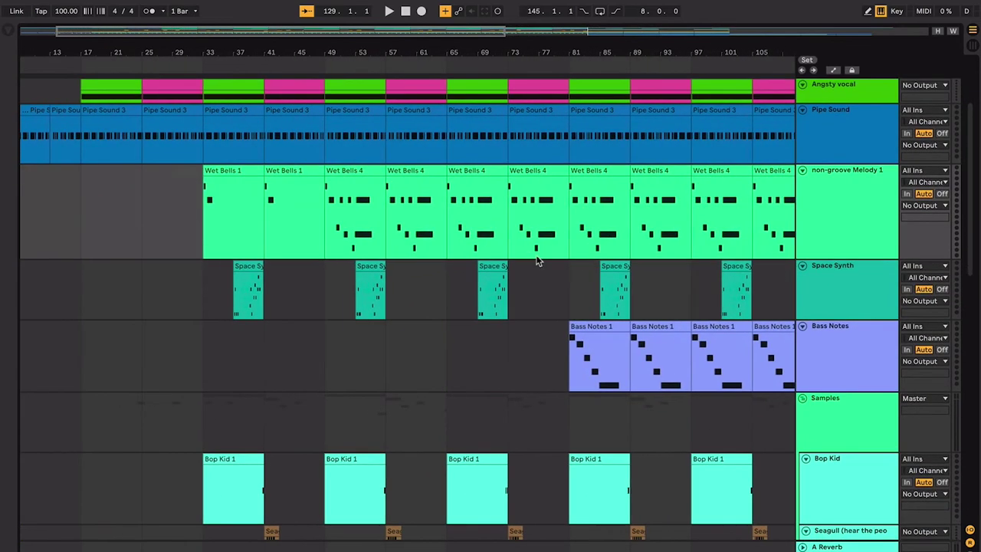
scroll(537, 260, "right", 15)
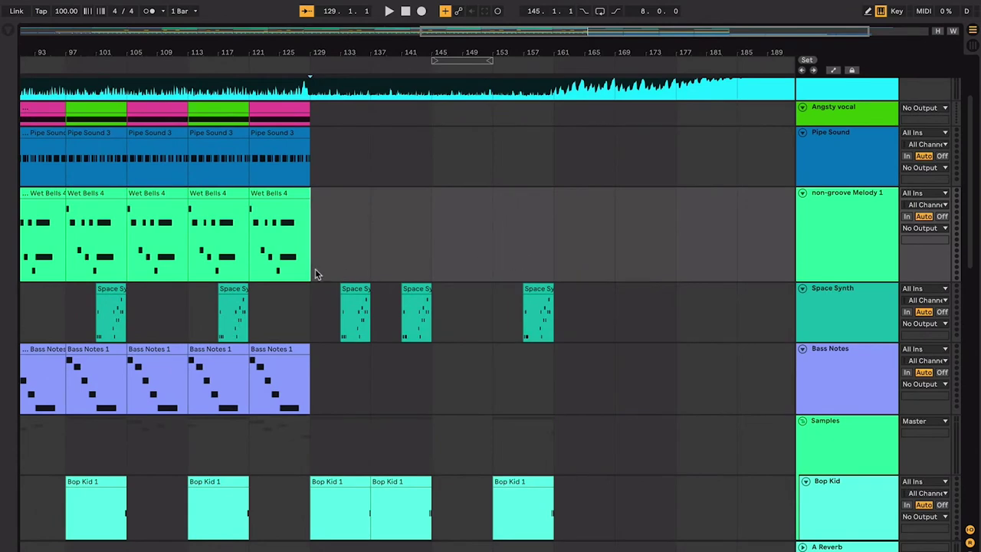
Step: Select bars 129 to 136 on non-groove Melody 1 and compare them with the Happy Cycling waveform
double_click(316, 274)
key("super+alt+l")
scroll(348, 102, "up", 5)
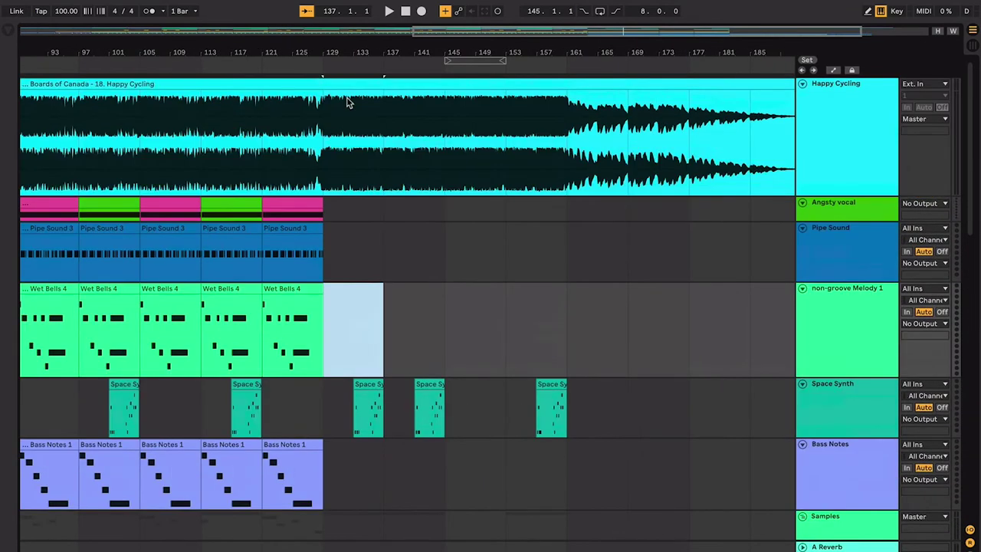
key("Delete")
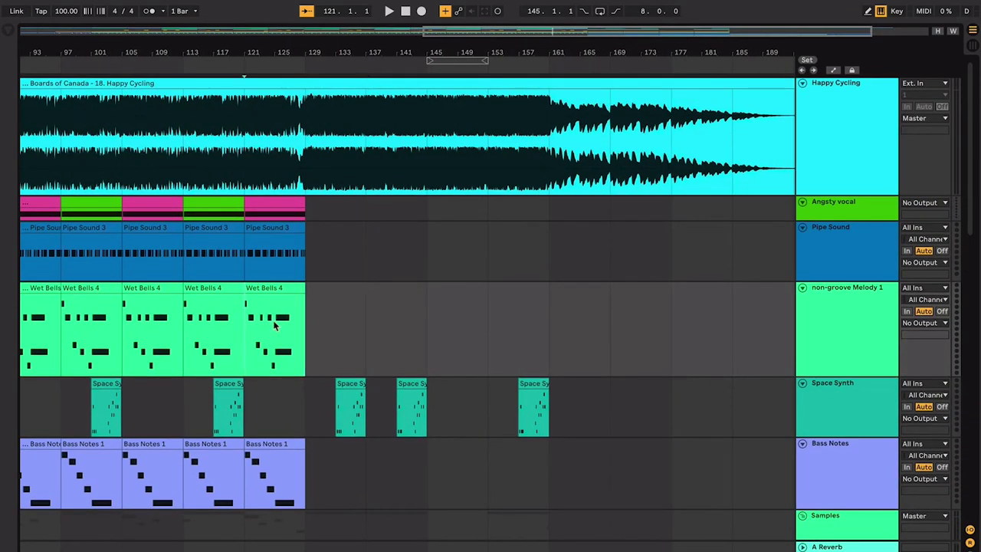
Step: Play the arrangement from bar 129, where the melody and bass clips end
scroll(288, 327, "down", 2)
scroll(287, 325, "down", 2)
key("space")
key("plus")
key("plus")
key("plus")
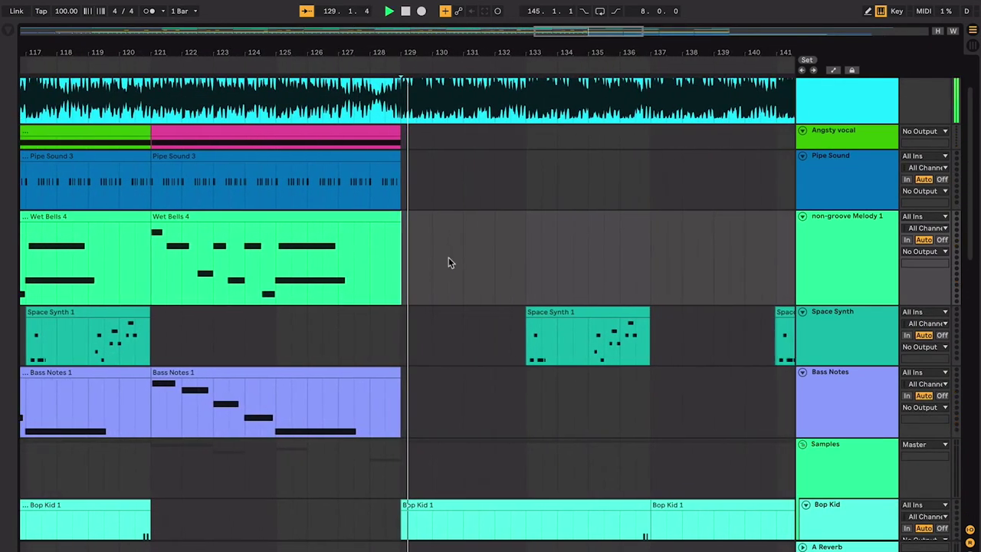
Step: Stop playback and unfold the Part B group below the drum tracks
scroll(449, 261, "down", 2)
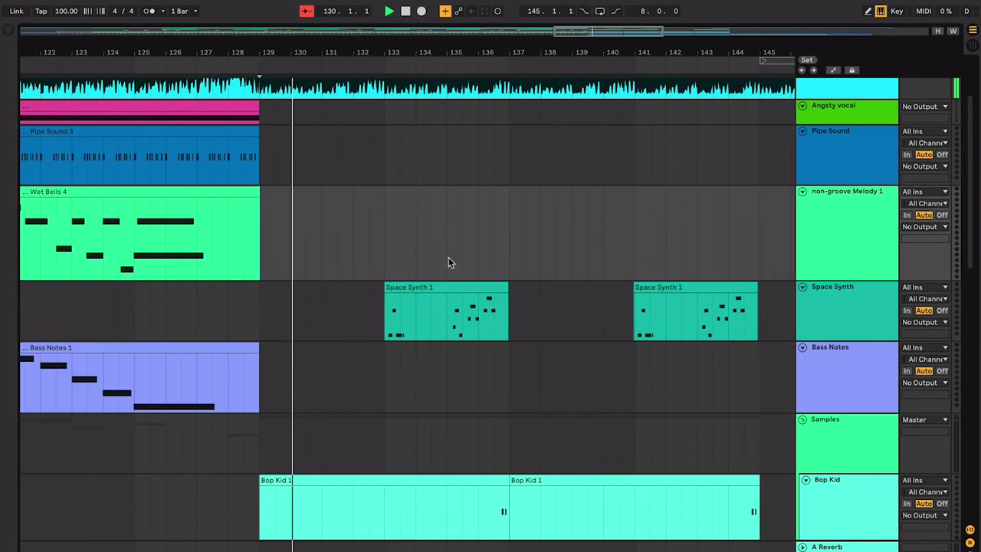
scroll(484, 278, "down", 2)
scroll(484, 278, "down", 10)
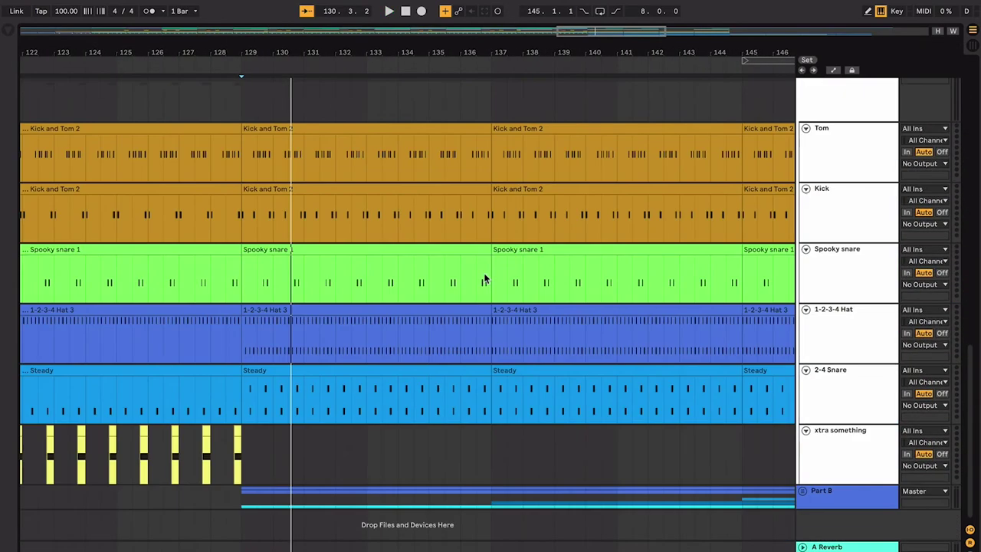
left_click(802, 490)
scroll(801, 494, "down", 5)
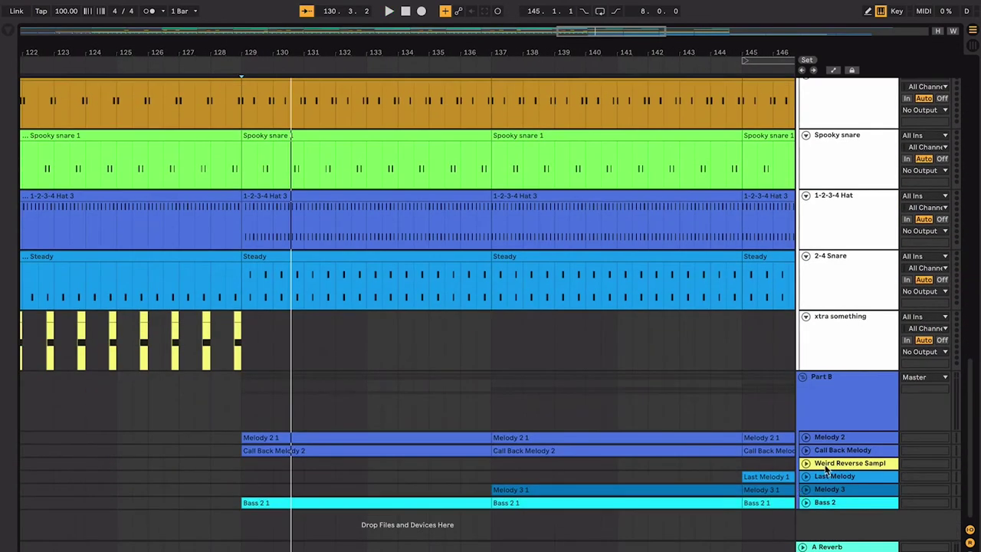
Step: Select the 1-2-3-4 Hat and 2-4 Snare clips starting at bar 129 in turn and compare them with the preceding clips
left_click(813, 441)
scroll(809, 447, "up", 5)
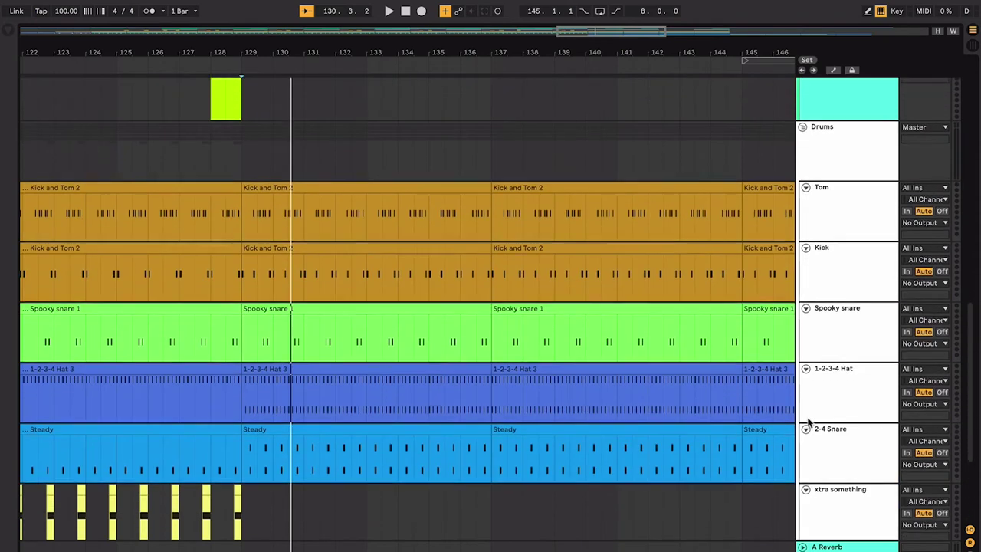
left_click(446, 369)
scroll(425, 360, "up", 2)
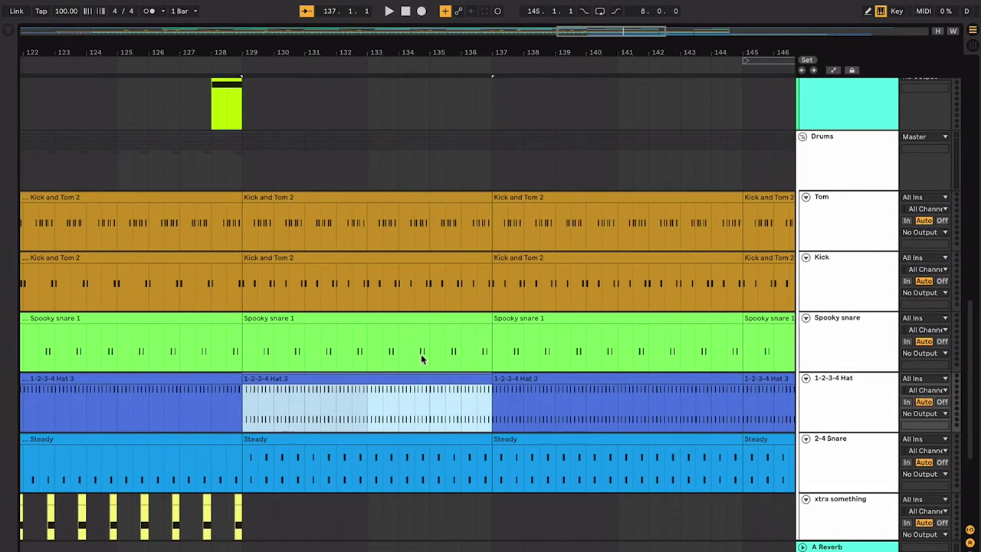
left_click(434, 444)
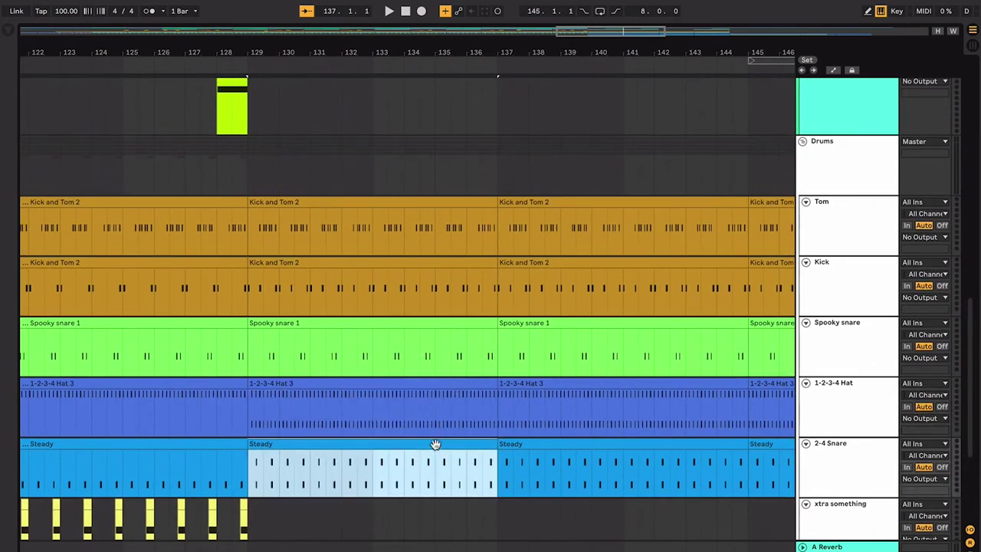
Step: Open the Steady clip at bar 129 on 2-4 Snare, examine its notes and close the note editor
scroll(434, 445, "left", 5)
double_click(554, 441)
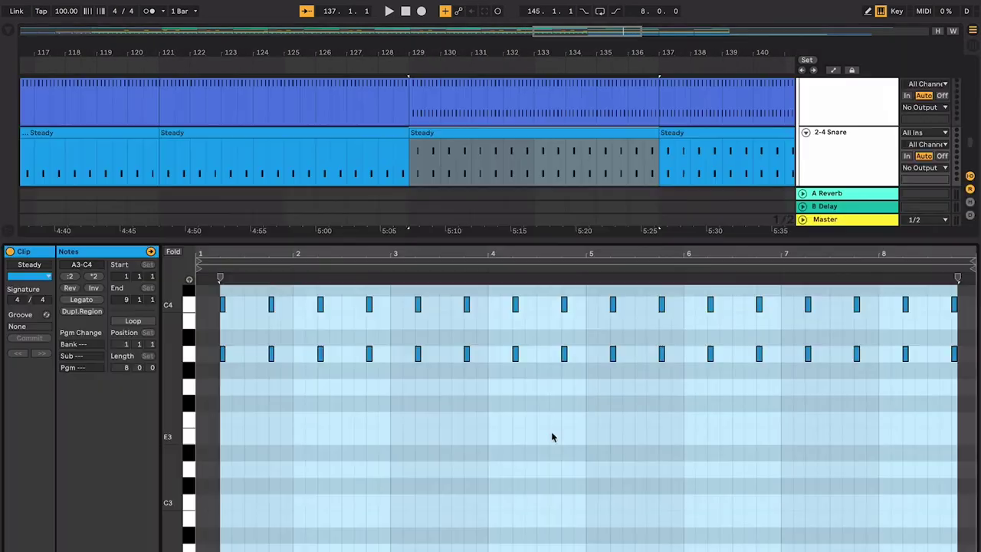
left_click(355, 341)
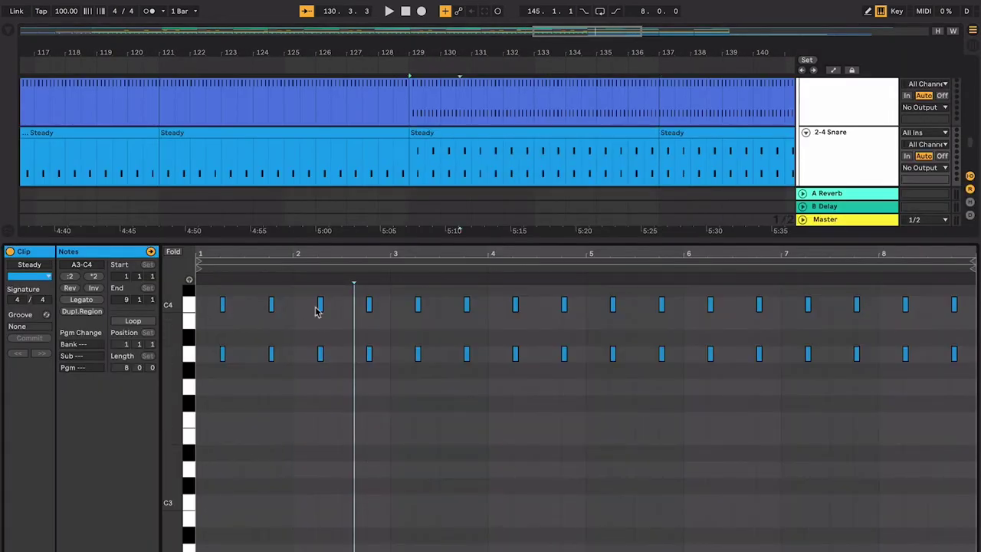
key("super+alt+l")
Step: Compare the snare and hat patterns before and after bar 129, placing the insertion marker at bar 129 on 1-2-3-4 Hat
left_click(394, 278)
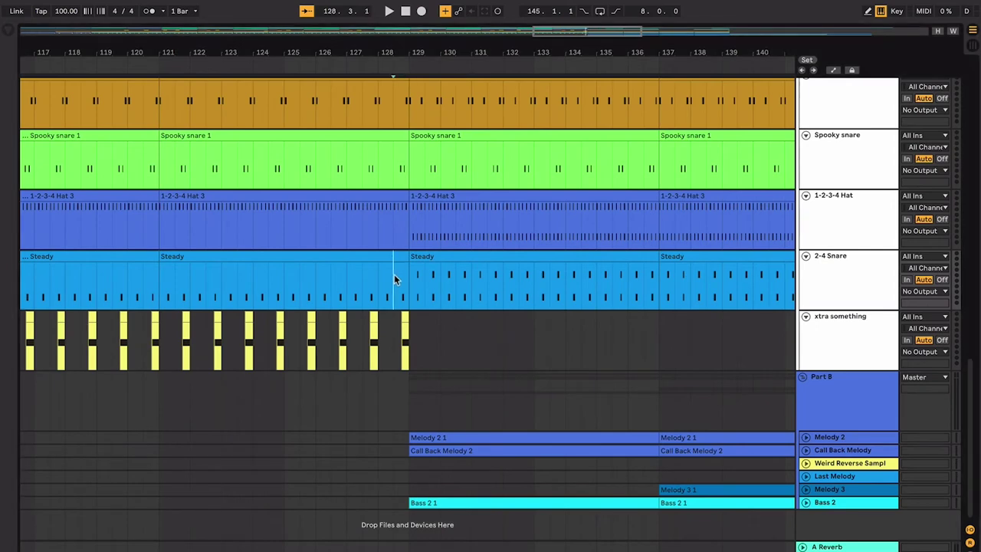
left_click(448, 255)
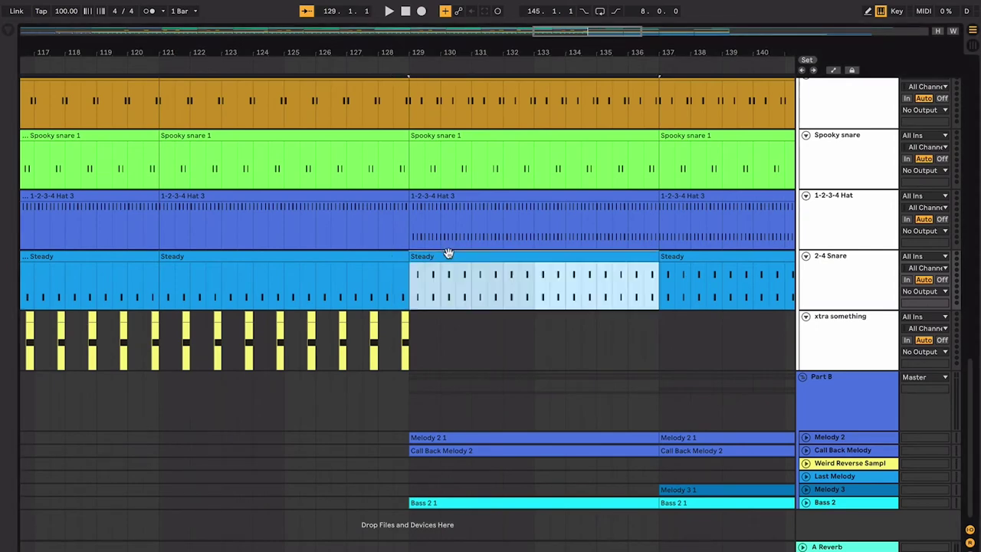
scroll(449, 264, "up", 2)
left_click(447, 249)
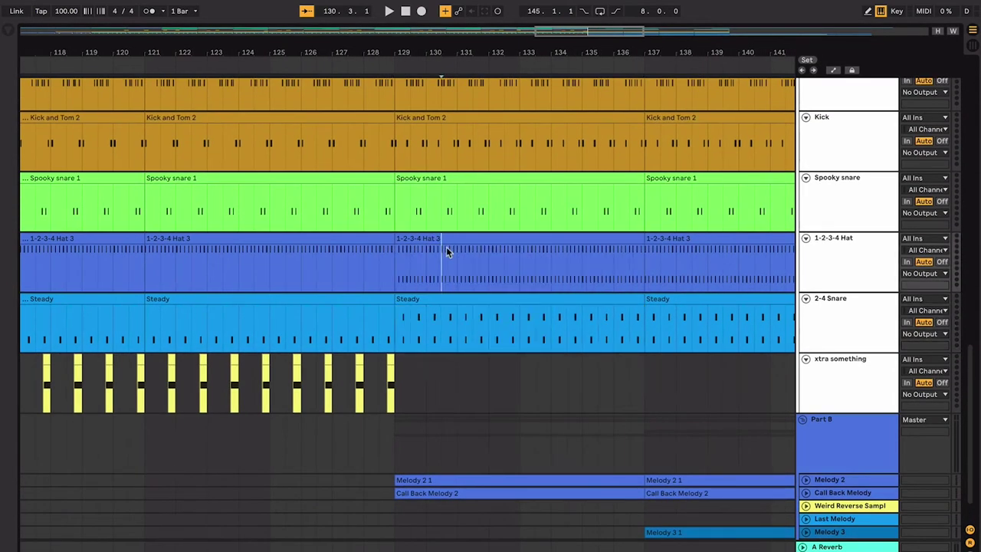
scroll(446, 247, "up", 5)
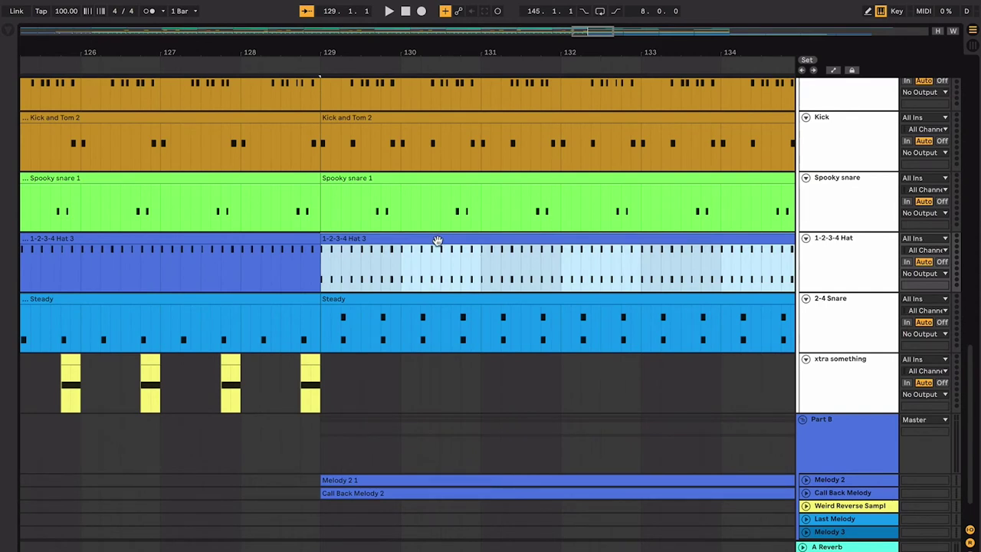
left_click(328, 260)
left_click(320, 255)
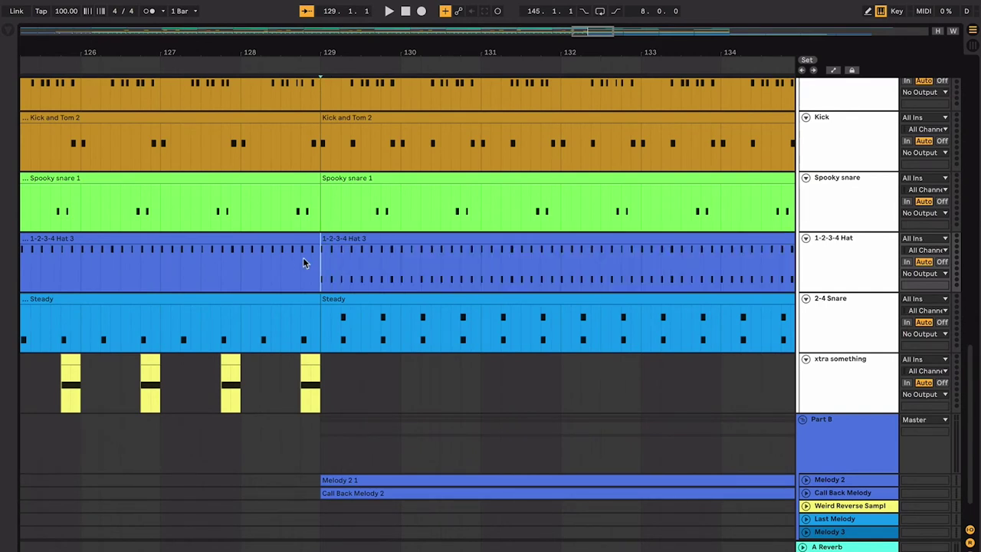
Step: Play the arrangement from just before bar 128 on 1-2-3-4 Hat across the drum change and stop playback
left_click(280, 262)
left_click(247, 269)
left_click(240, 271)
key("space")
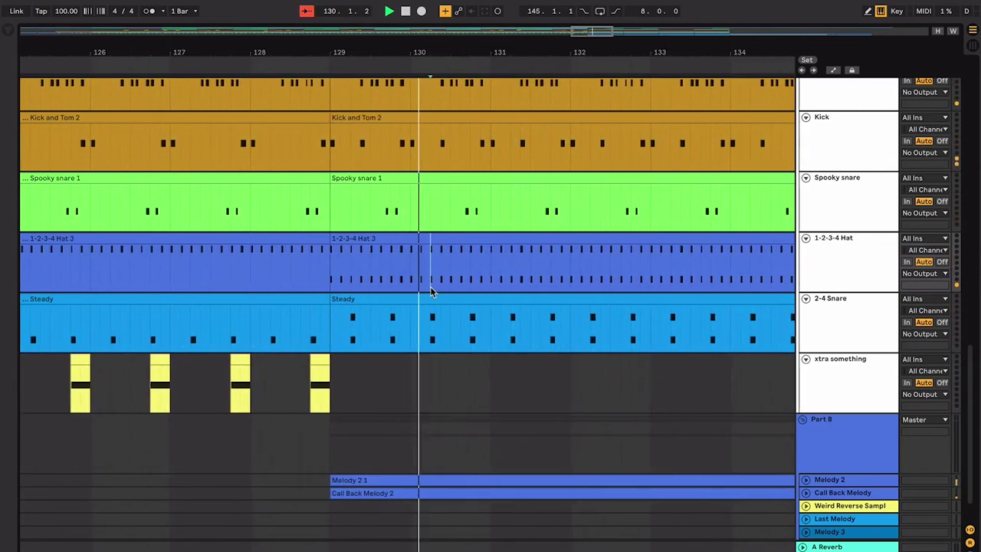
key("minus")
key("minus")
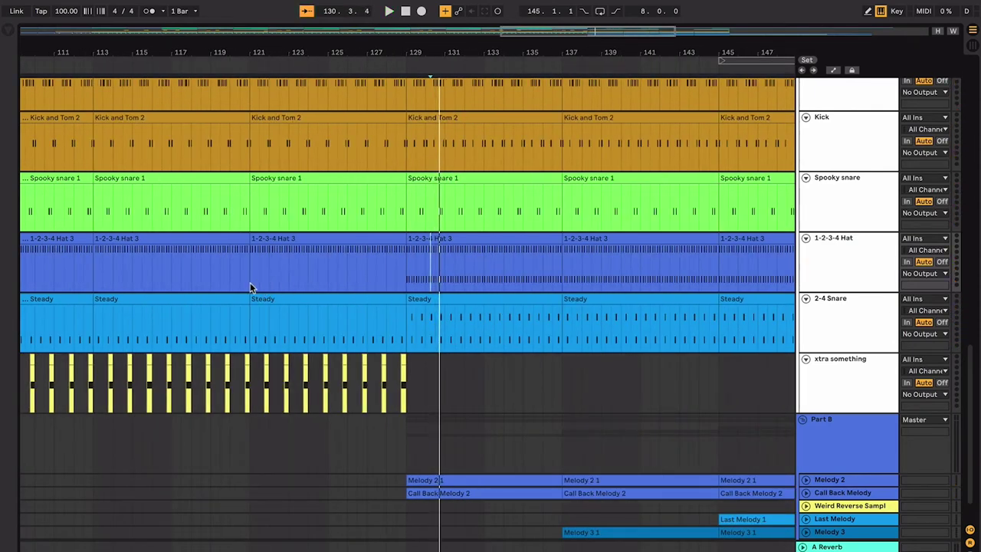
Step: Play the arrangement from bar 121, then from bar 129, to compare how the drums sound in the two sections
left_click(250, 284)
key("space")
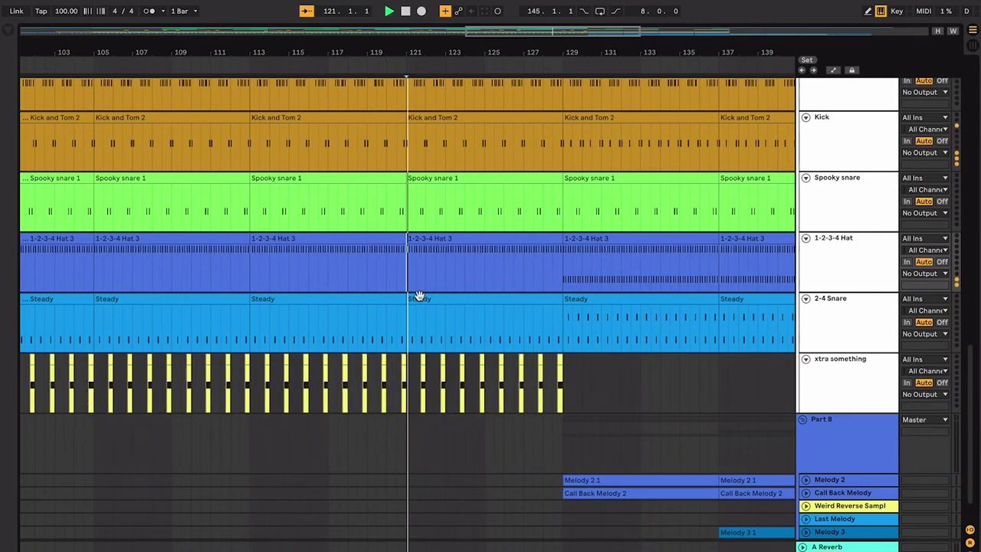
scroll(503, 296, "right", 1)
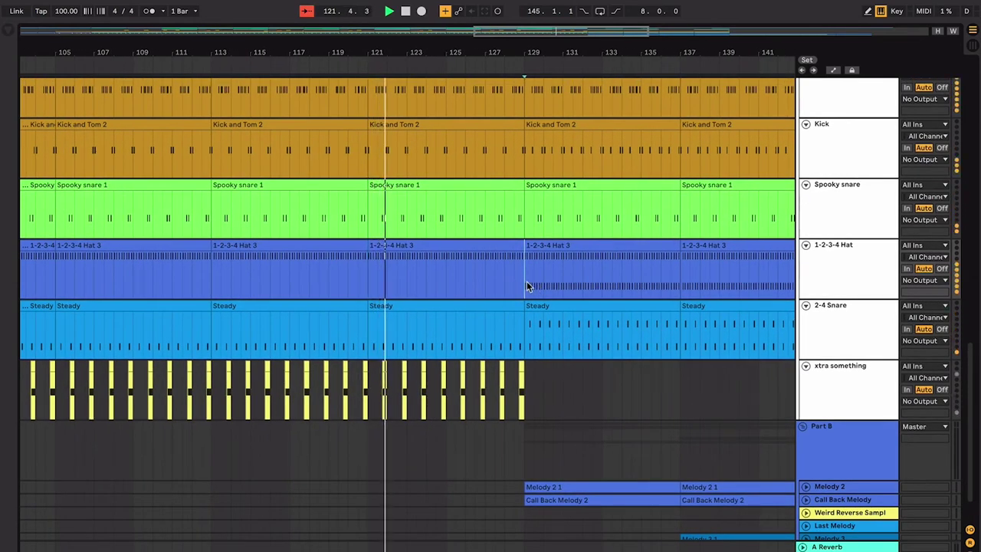
left_click(527, 282)
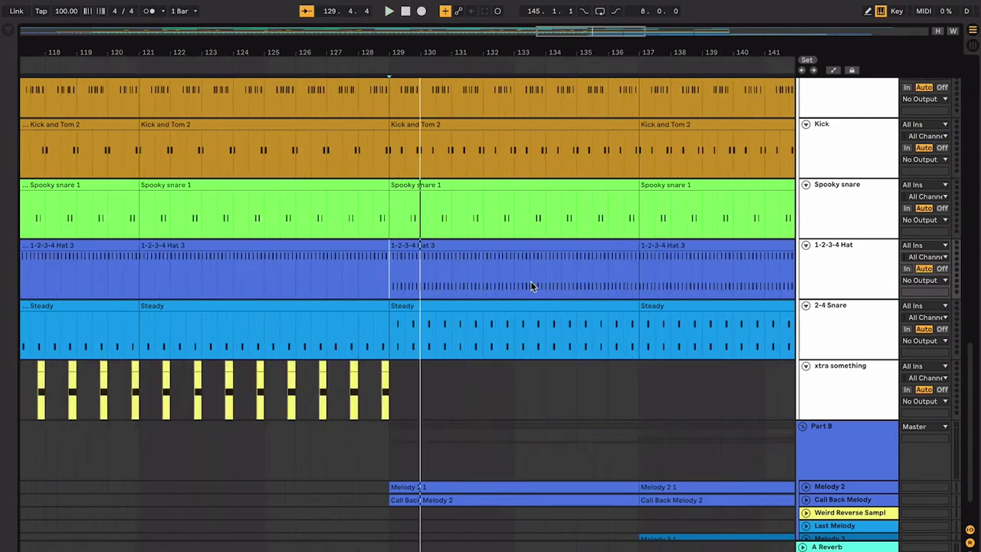
Step: Select the 1-2-3-4 Hat and Kick clips at bar 129 and compare their notes with the bars before
key("plus")
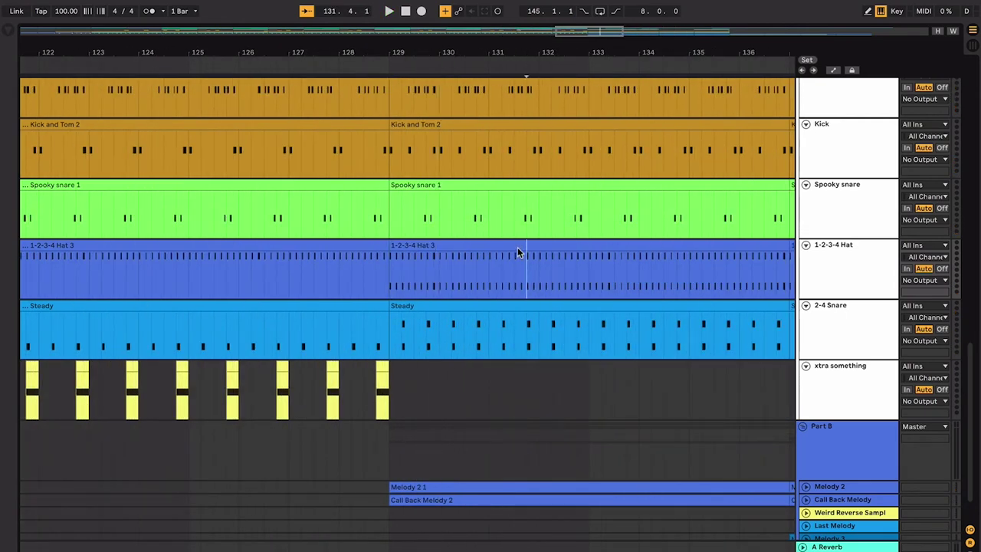
left_click(511, 248)
left_click(523, 323)
left_click(512, 256)
left_click(509, 246)
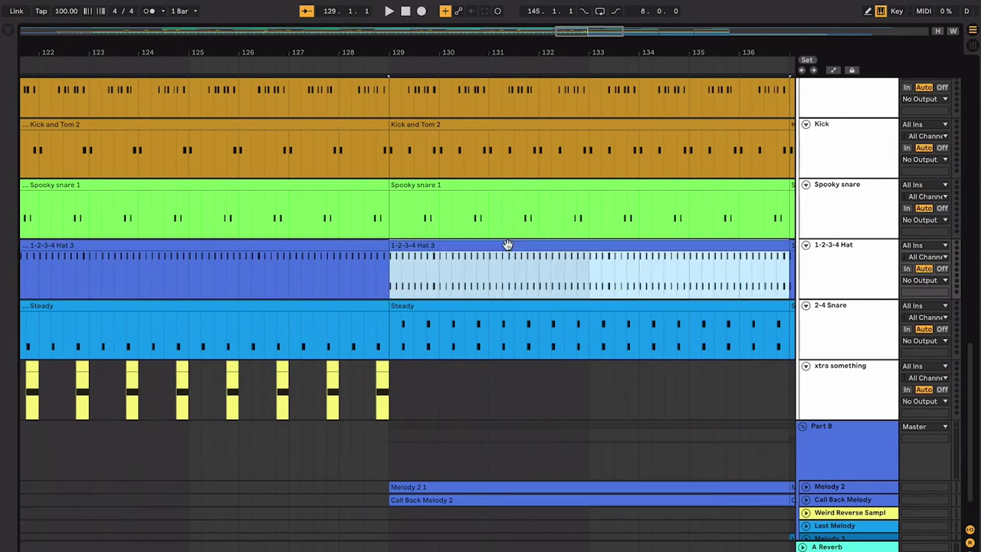
scroll(507, 245, "up", 3)
left_click(494, 255)
left_click(497, 268)
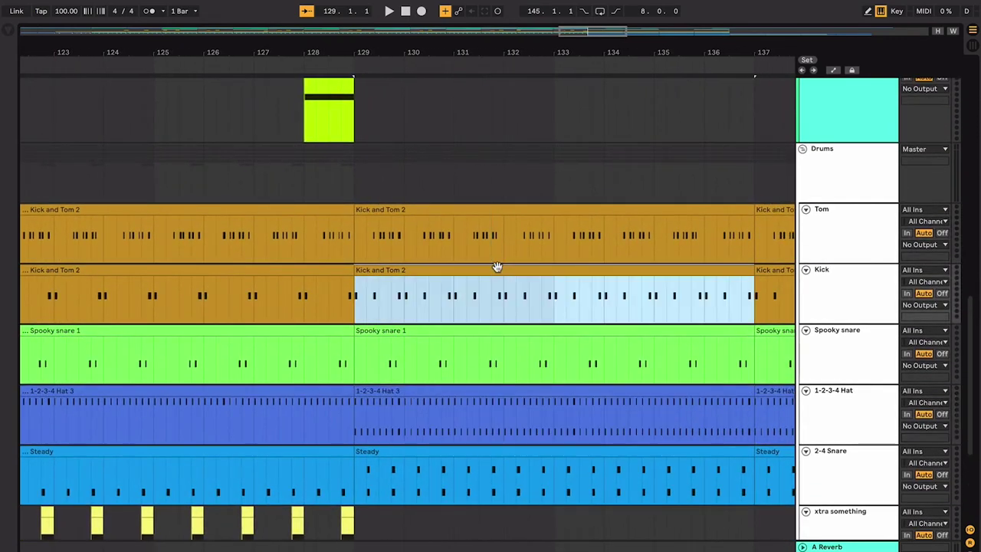
Step: Unfold the Melody 2 track in the Part B group and select its clip starting at bar 129
key("minus")
scroll(369, 242, "down", 3)
scroll(369, 242, "up", 8)
scroll(370, 246, "up", 10)
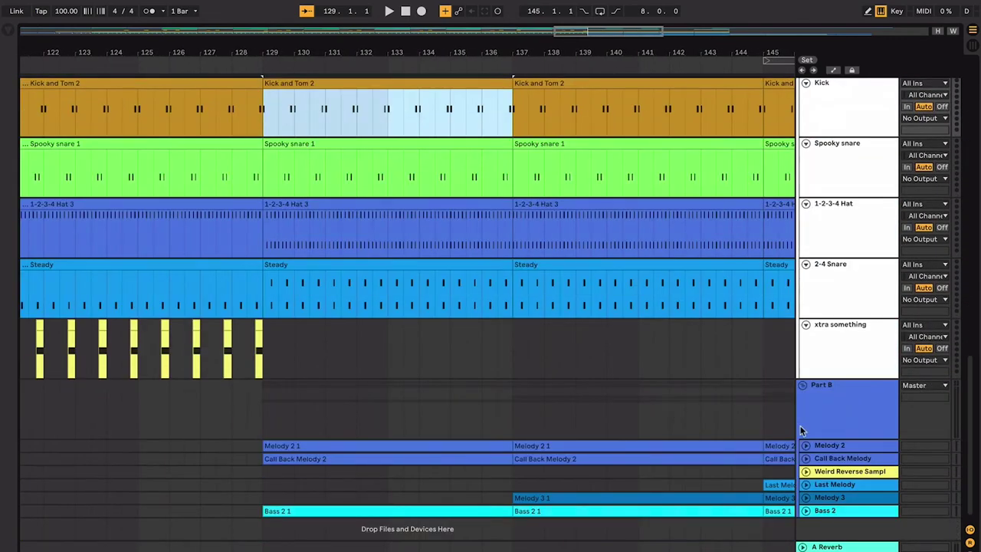
left_click(804, 447)
scroll(591, 431, "down", 2)
left_click(508, 391)
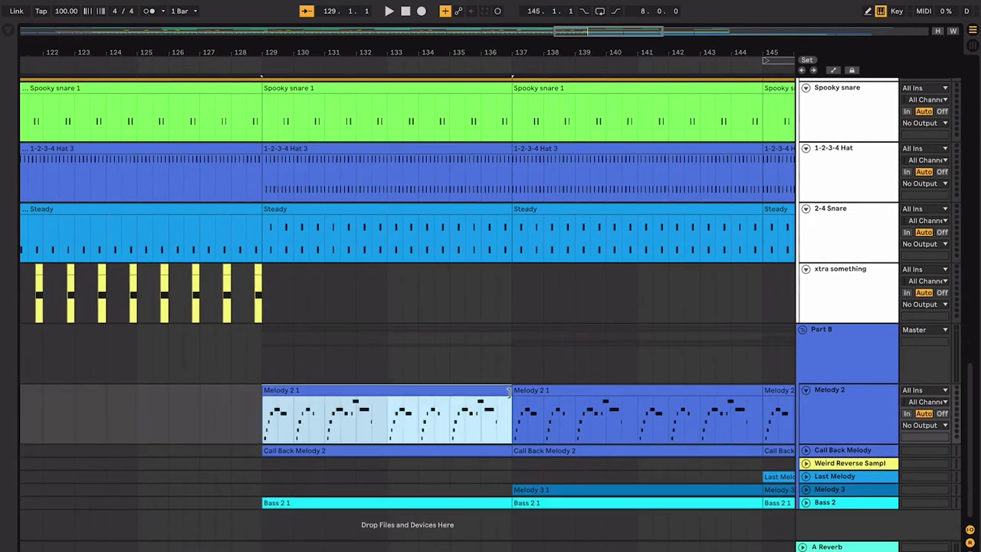
Step: Unfold the Call Back Melody track and zoom in on bars 129 to 136 to examine both melodies
left_click(804, 450)
scroll(622, 433, "down", 1)
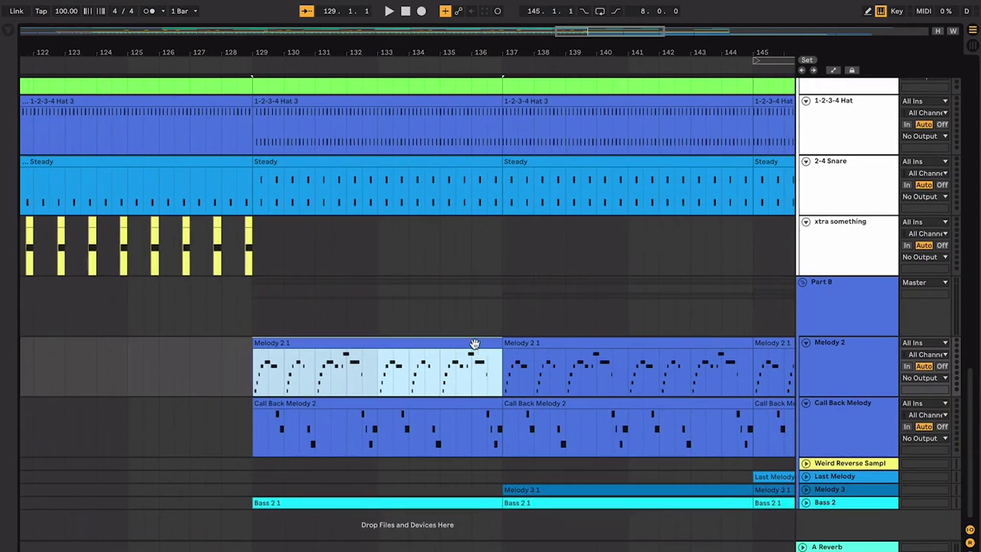
scroll(474, 346, "right", 1)
key("z")
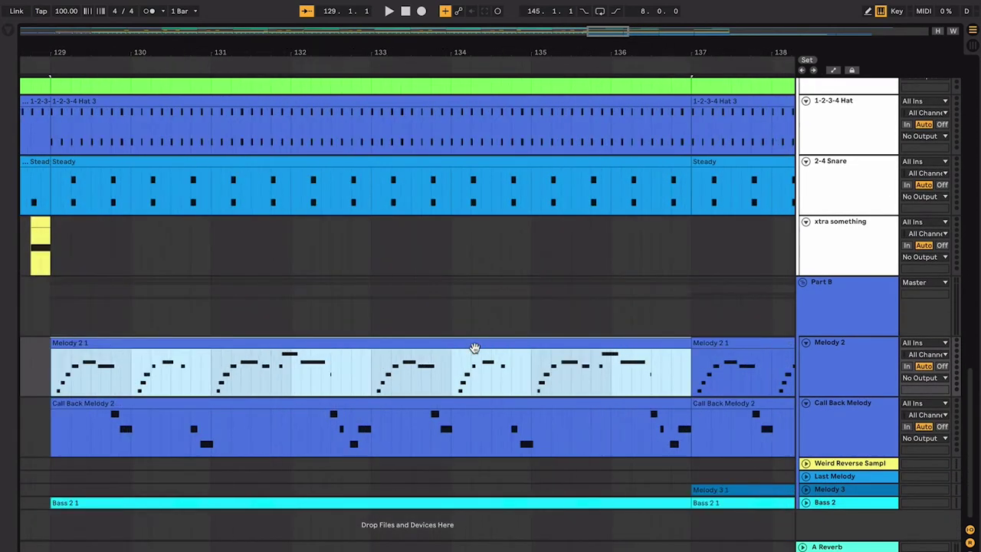
scroll(475, 348, "left", 1)
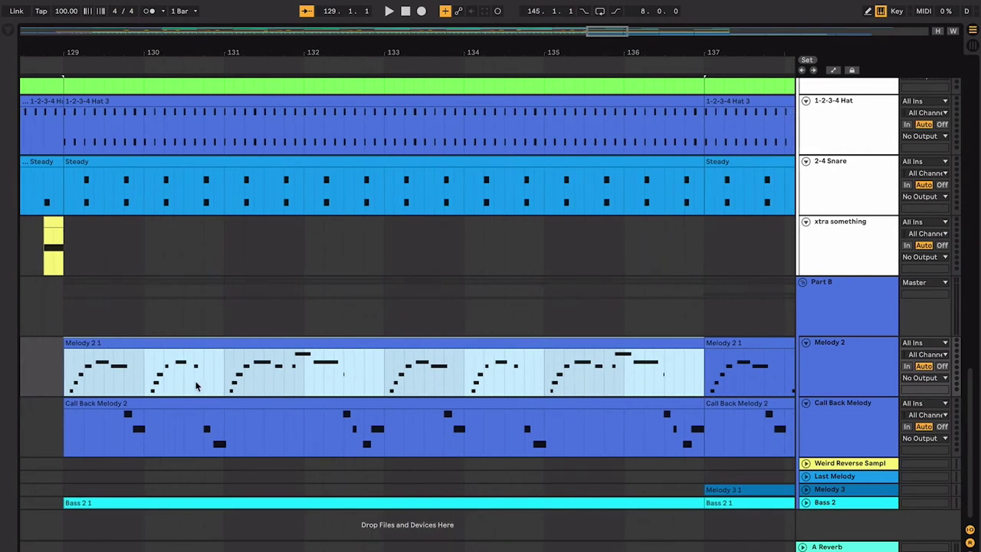
Step: Widen the track title column and compare Melody 2 with the last Wet Bells clip on non-groove Melody 1
left_click_drag(796, 397, 766, 397)
left_click(820, 387)
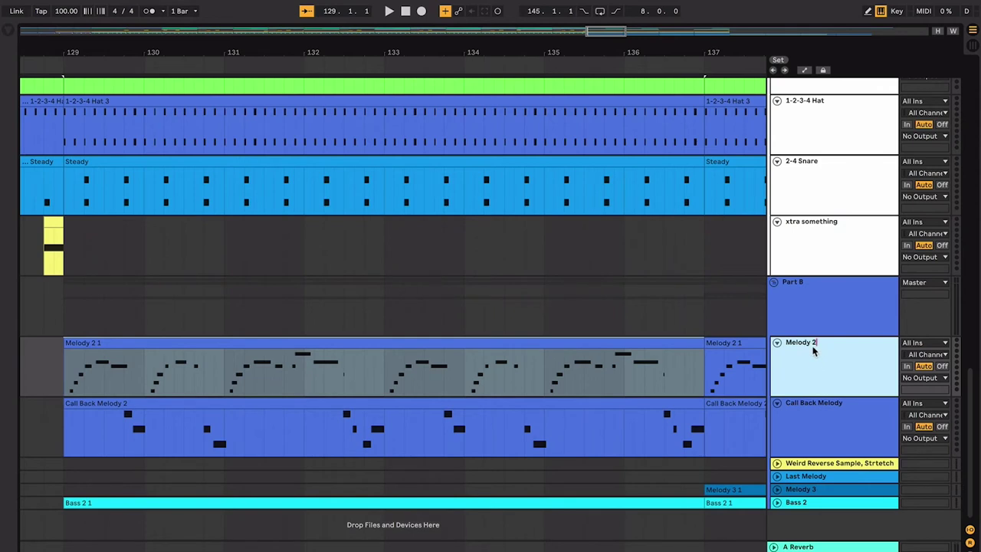
scroll(815, 360, "up", 15)
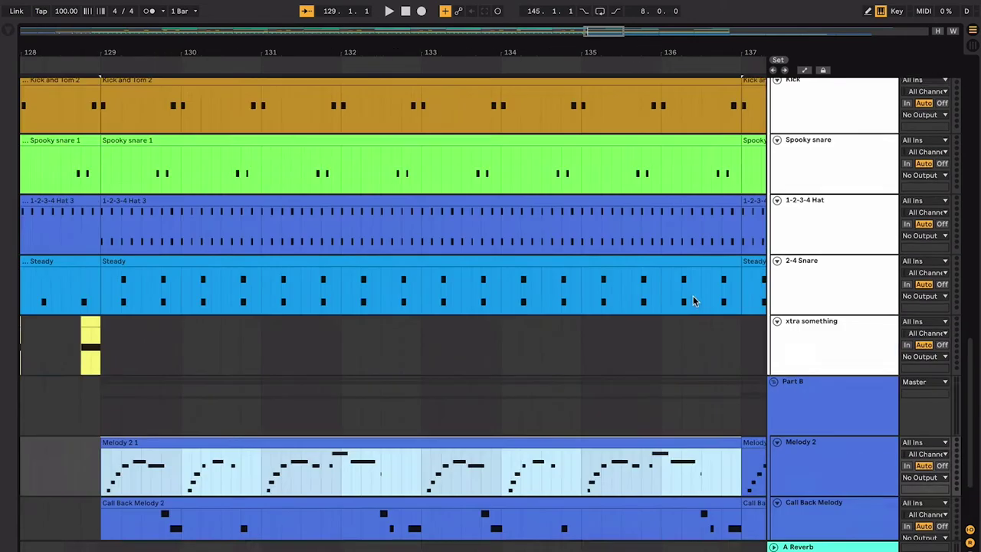
scroll(814, 361, "left", 5)
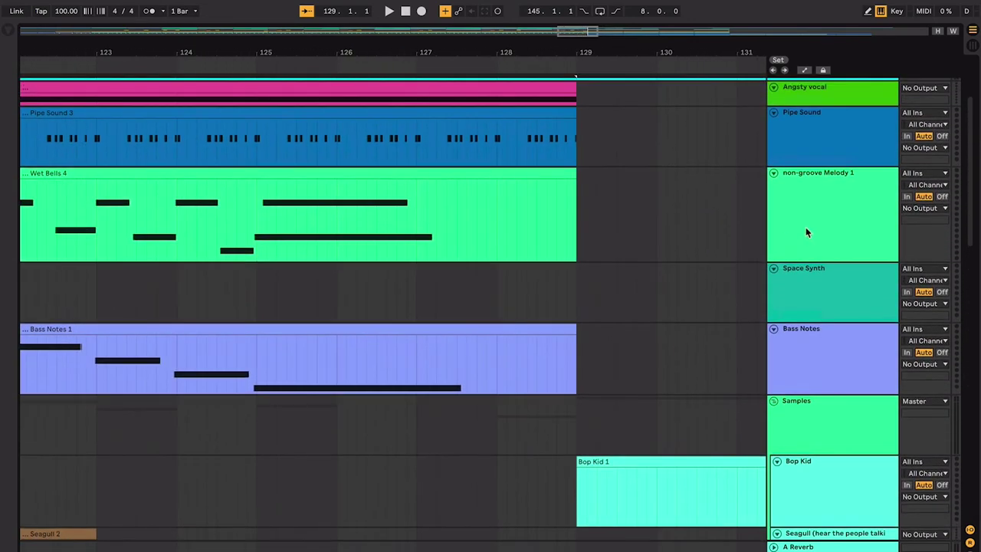
left_click(810, 190)
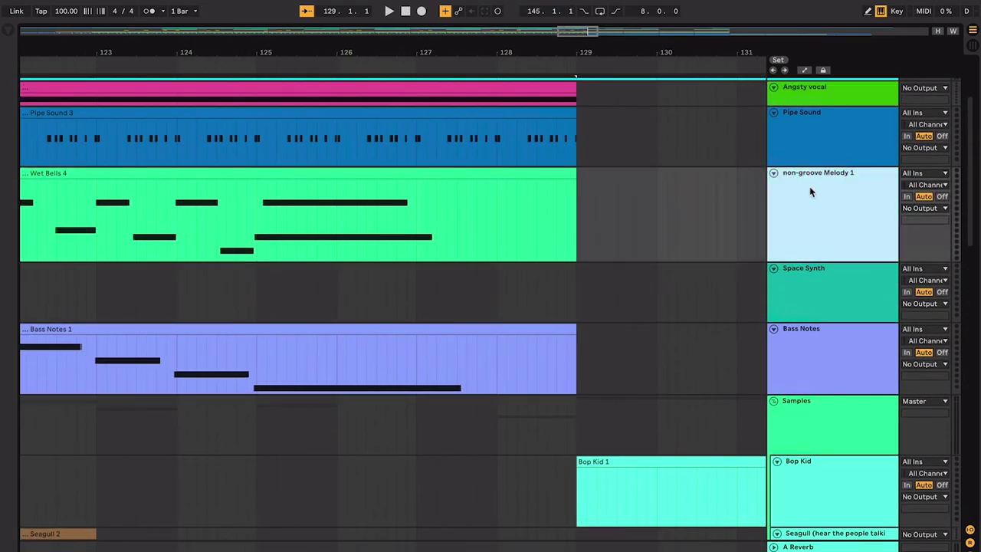
left_click(385, 174)
scroll(460, 281, "down", 20)
scroll(460, 281, "right", 8)
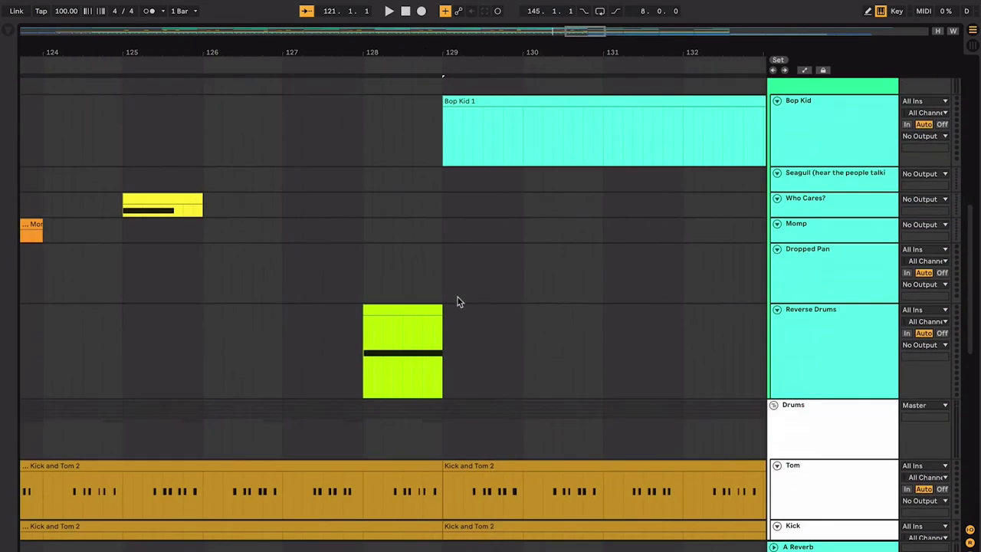
scroll(432, 307, "left", 3)
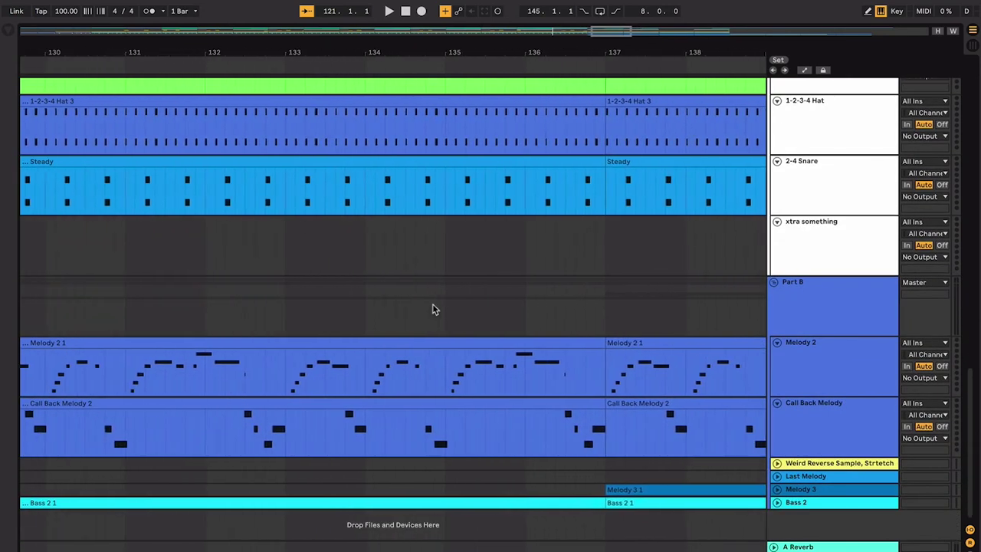
scroll(432, 303, "left", 1)
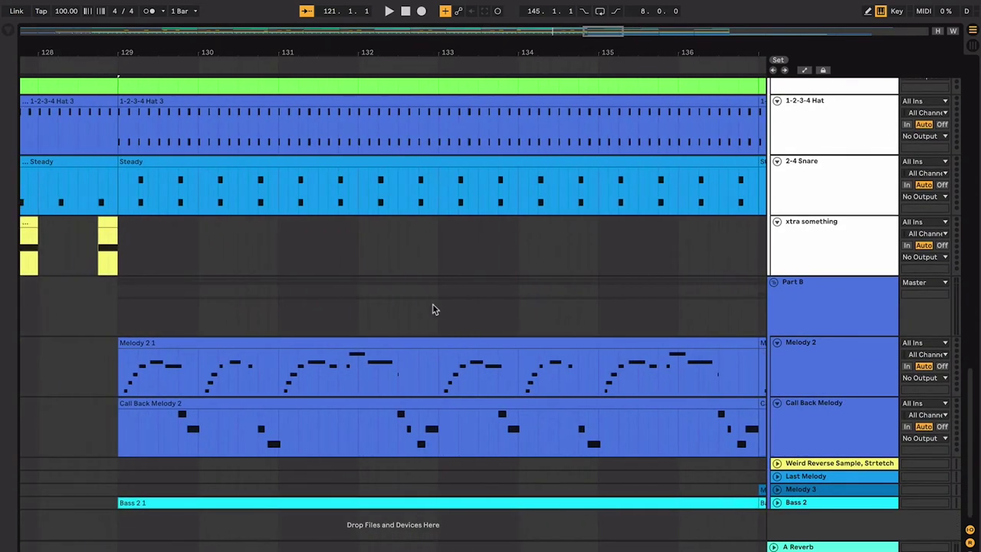
Step: Select the Pipe Sound track and its clip ending at bar 129 for comparison with the Part B melodies
scroll(432, 303, "up", 15)
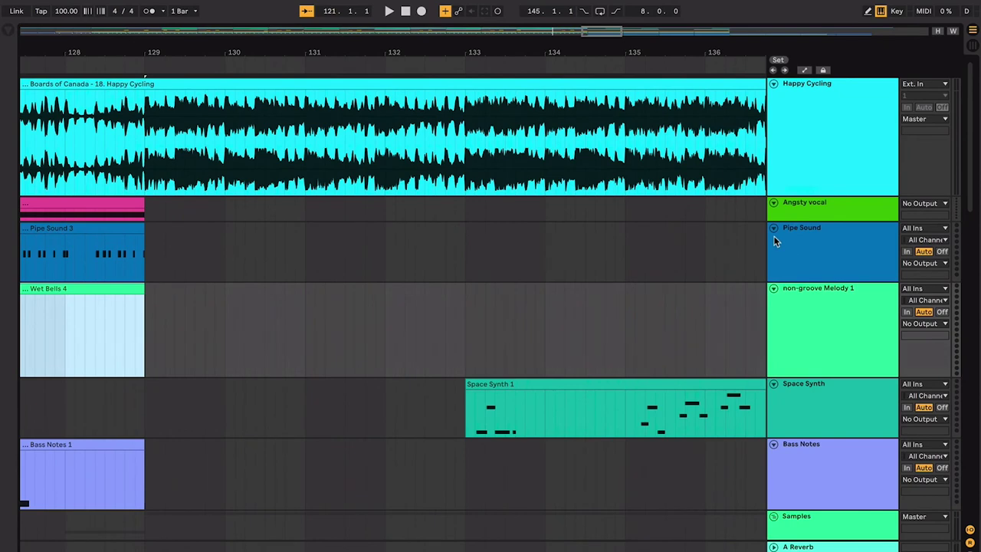
scroll(618, 259, "left", 3)
left_click(799, 236)
left_click(348, 226)
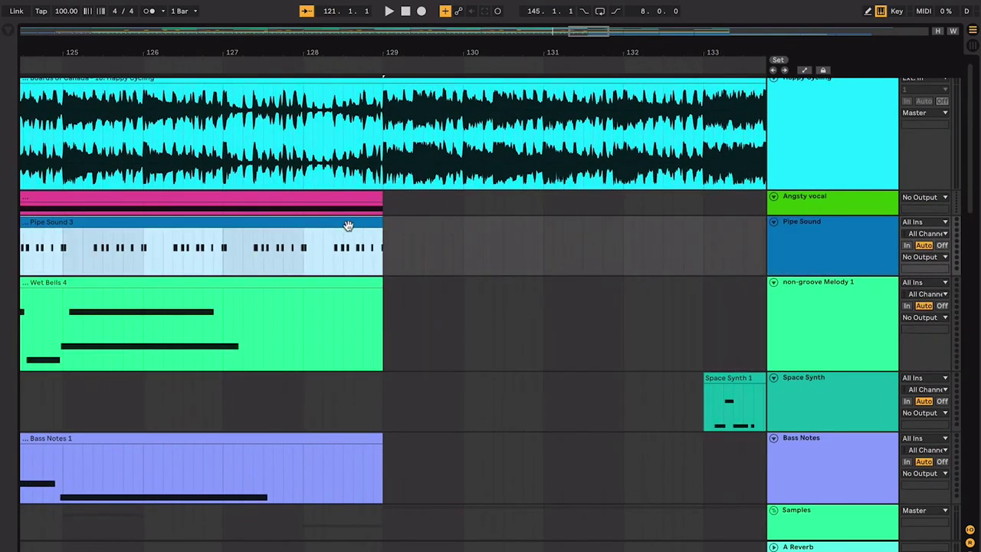
Step: Select the Melody 2 clip at bar 129 and place the insertion marker at bar 133, where its phrase repeats
scroll(481, 300, "down", 10)
scroll(481, 300, "right", 1)
scroll(481, 305, "down", 5)
scroll(481, 305, "right", 6)
scroll(481, 305, "left", 1)
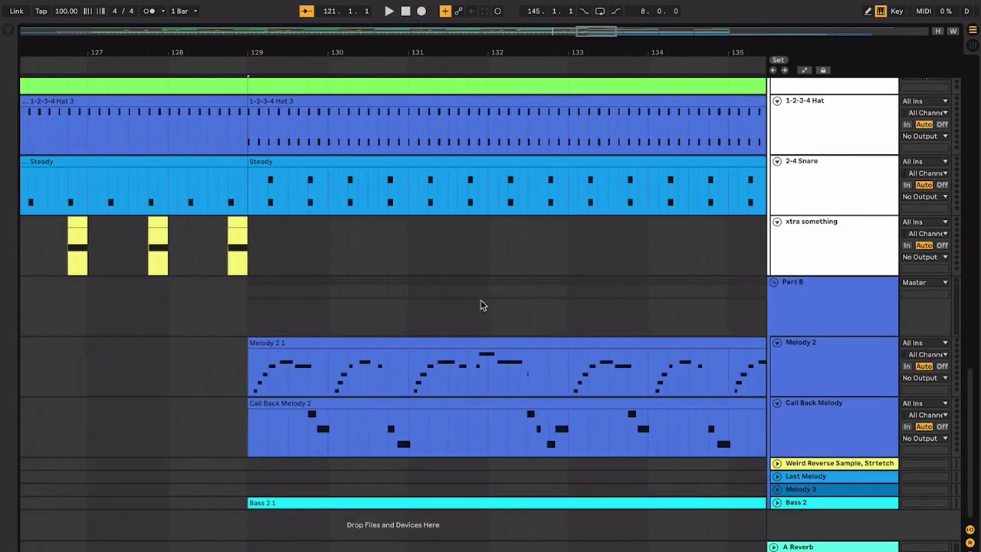
left_click(489, 343)
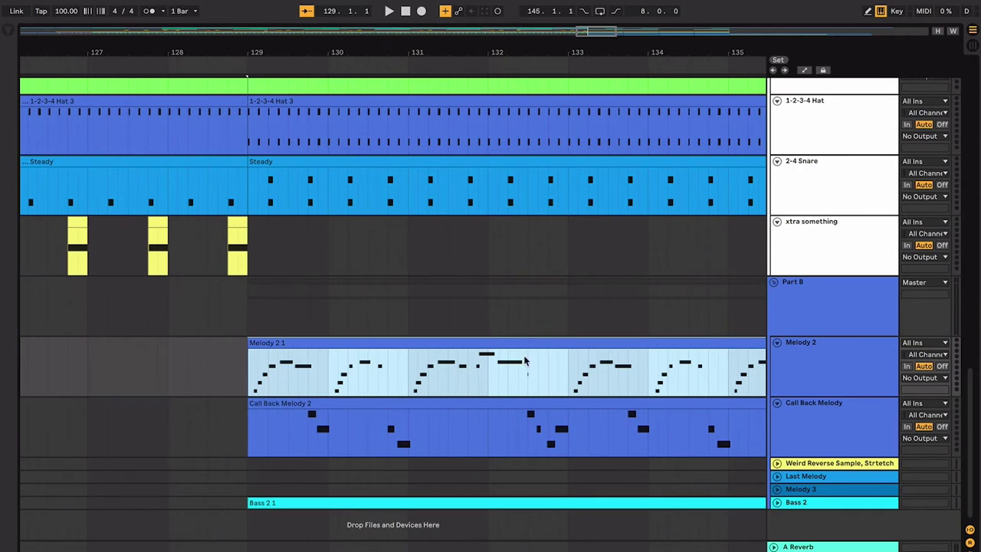
left_click(575, 373)
left_click(569, 373)
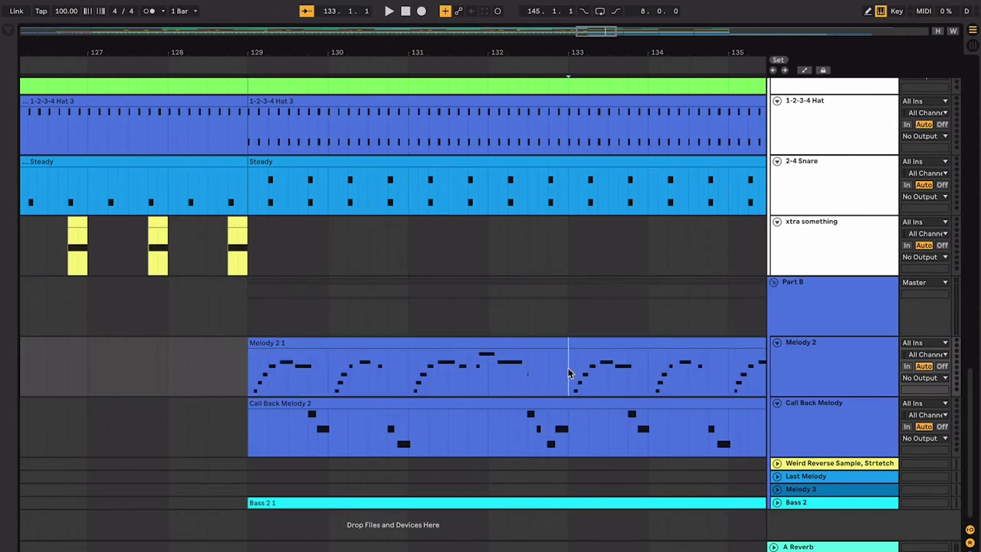
Step: Select the Melody 2 clip at bar 129 and play it up to bar 133
scroll(557, 364, "up", 15)
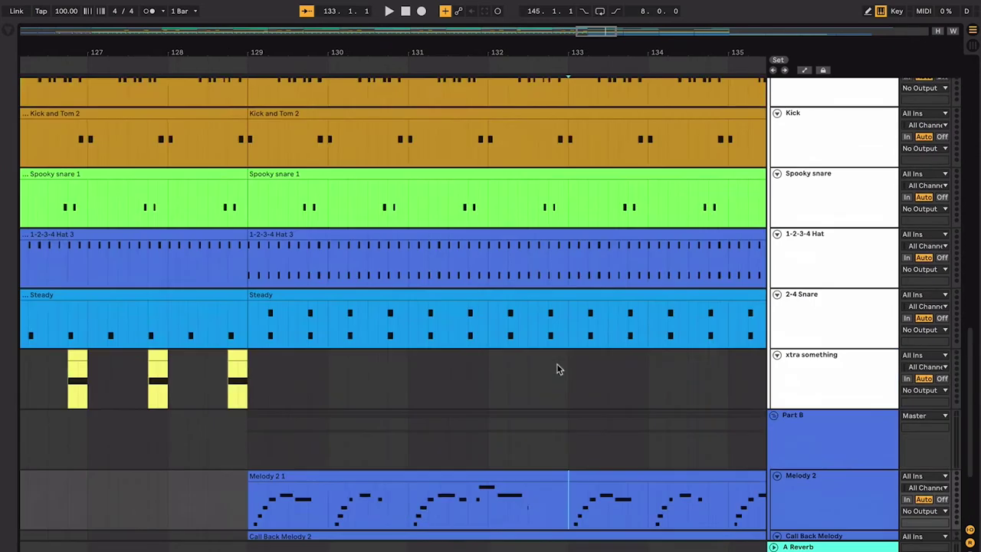
scroll(557, 364, "down", 13)
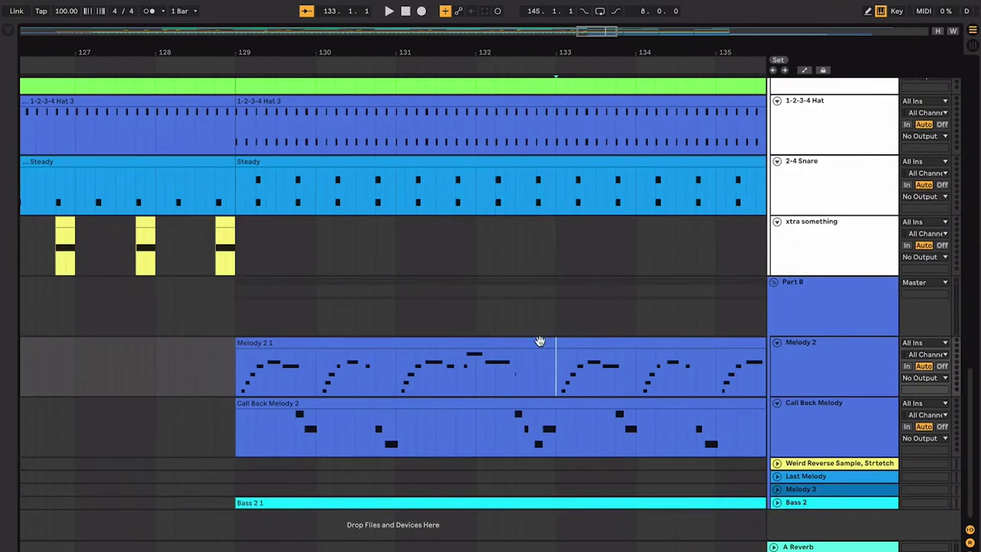
scroll(555, 360, "up", 8)
scroll(469, 226, "down", 8)
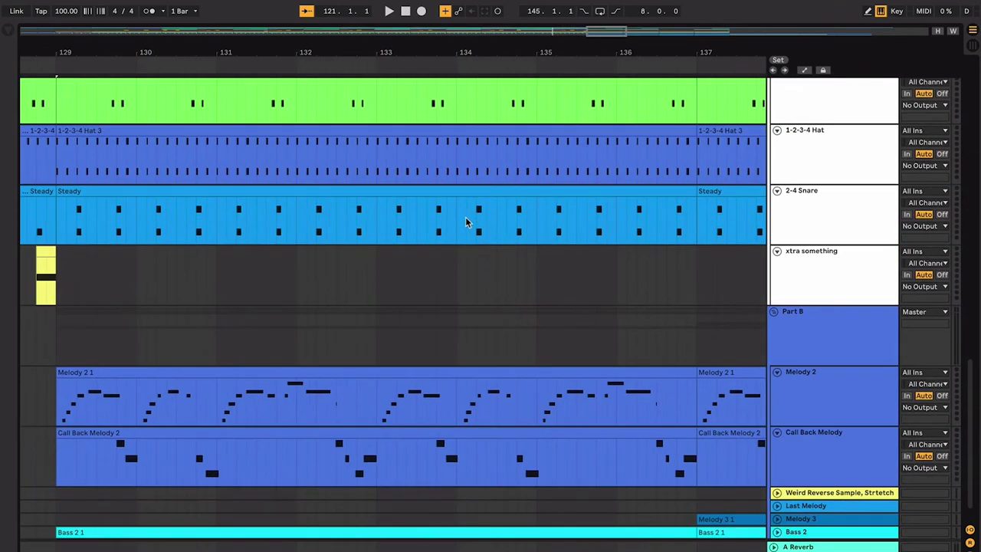
left_click(490, 372)
scroll(492, 375, "left", 2)
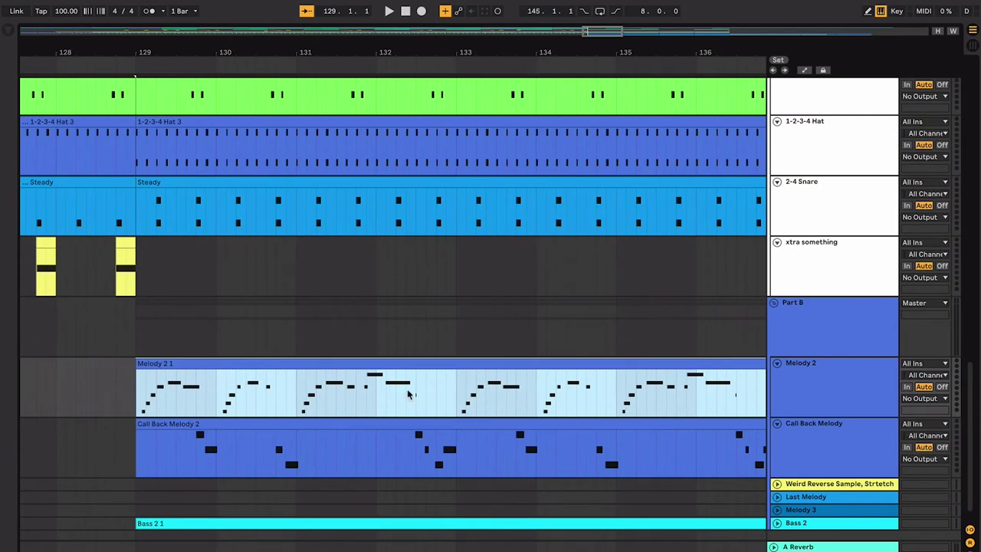
key("space")
key("plus")
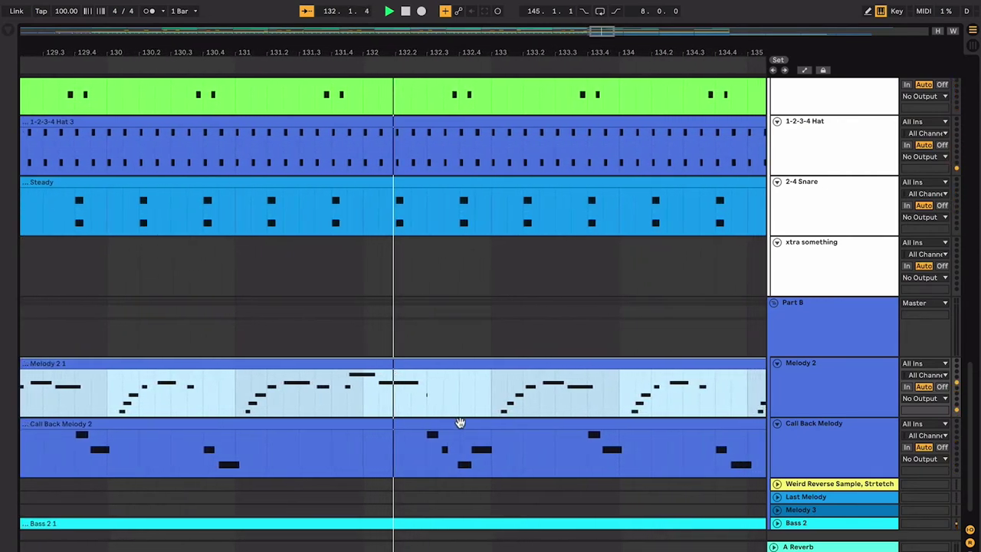
scroll(407, 412, "left", 3)
key("space")
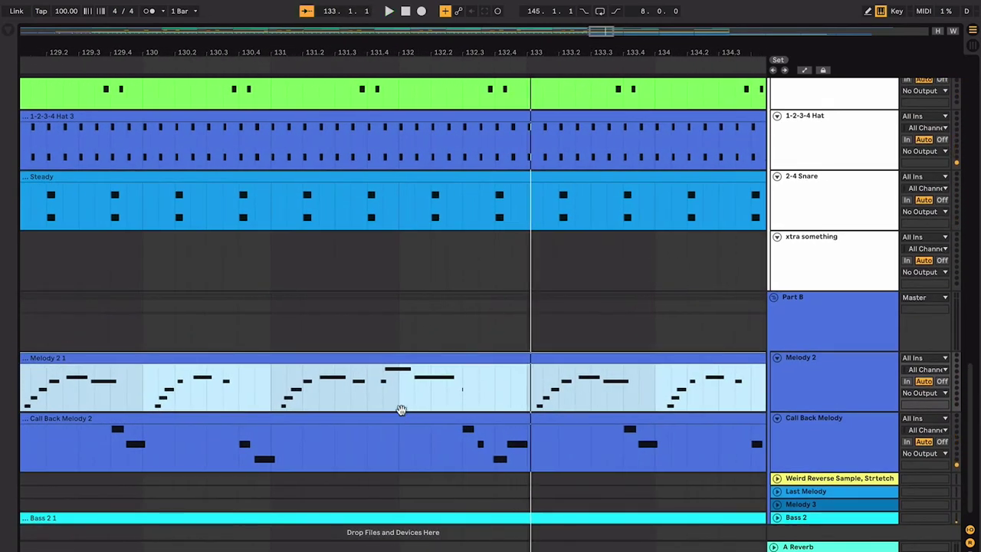
Step: Alternate the selection between the Melody 2 and Call Back Melody tracks to compare their phrases from bar 129
scroll(401, 409, "left", 3)
left_click(772, 450)
left_click(799, 376)
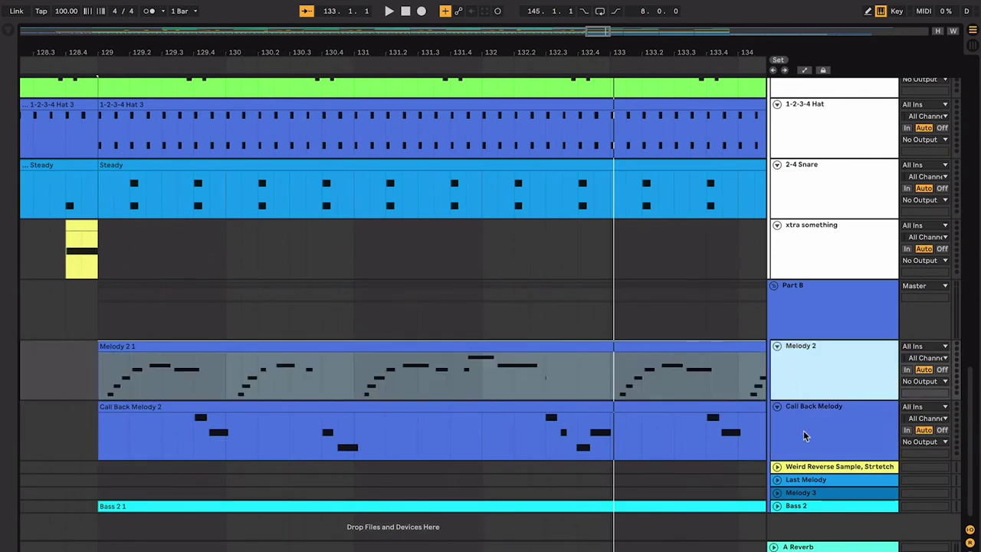
left_click(804, 442)
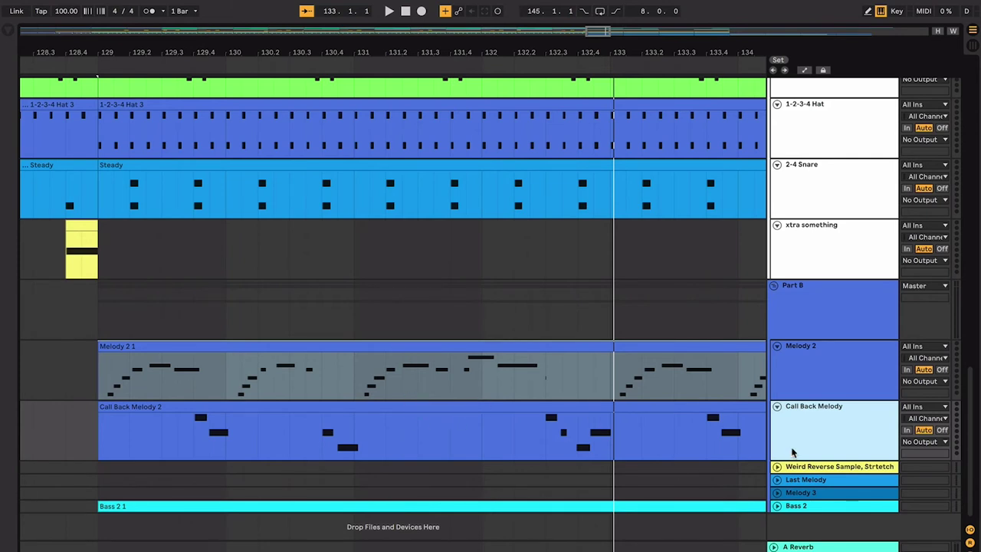
left_click(802, 373)
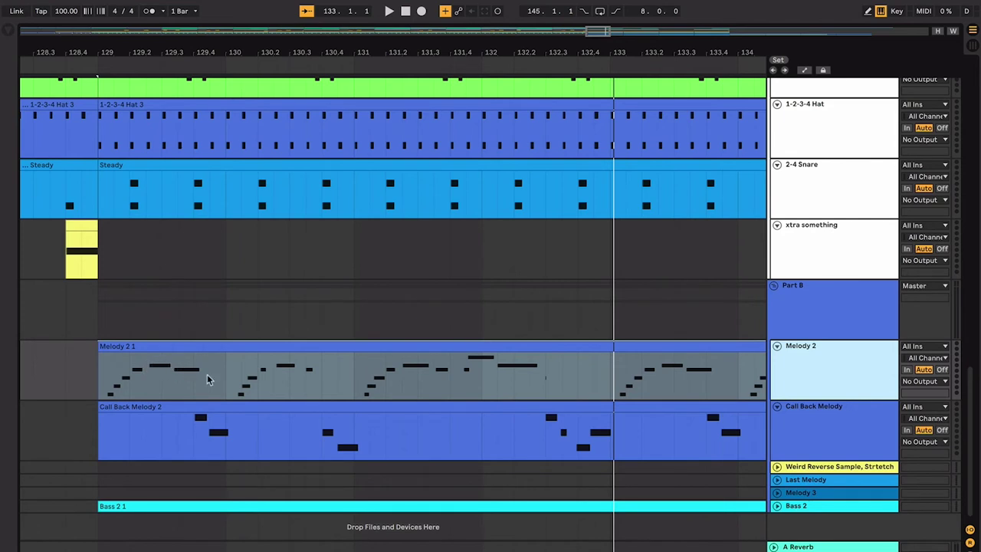
left_click(803, 433)
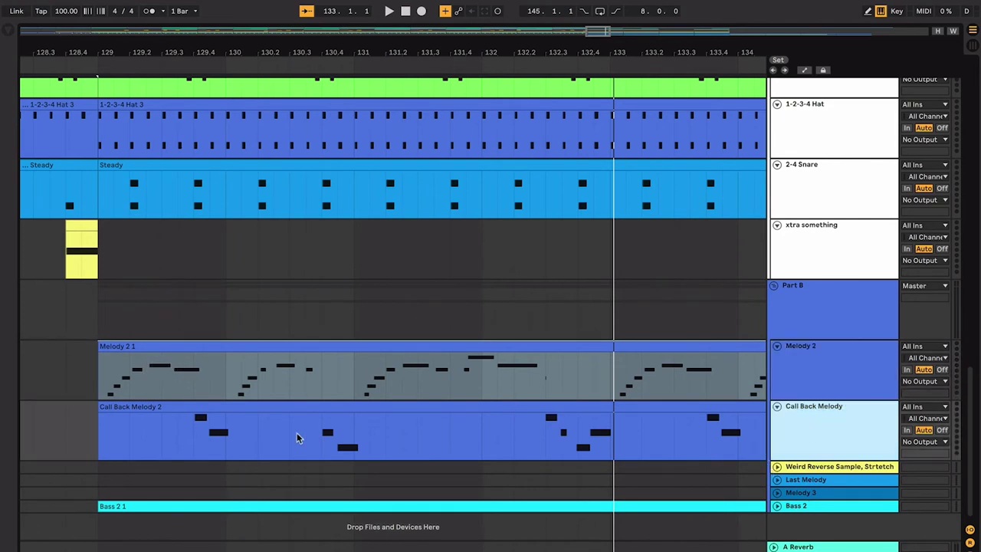
Step: Place the insertion marker at bar 129 on Melody 2 and play both melodies through to bar 133
left_click(95, 376)
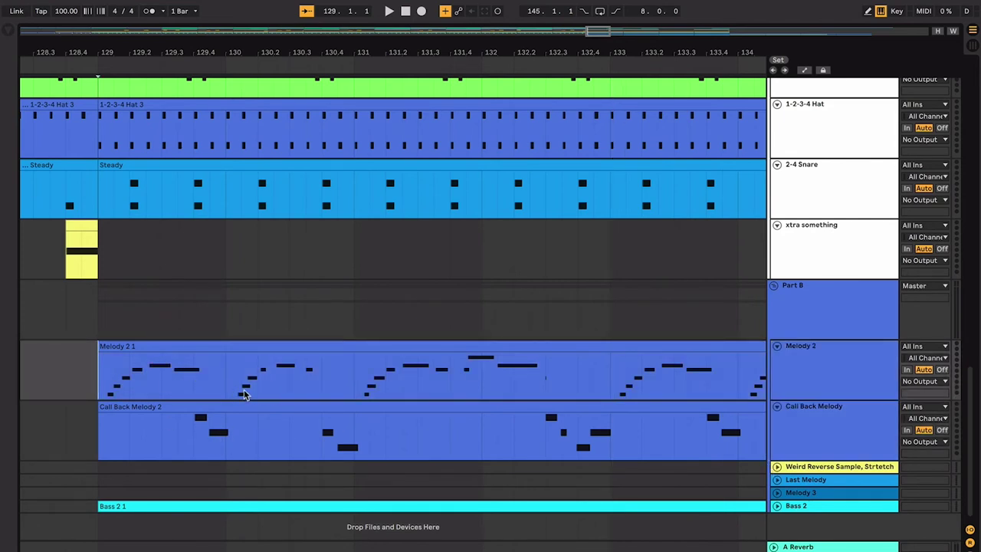
key("space")
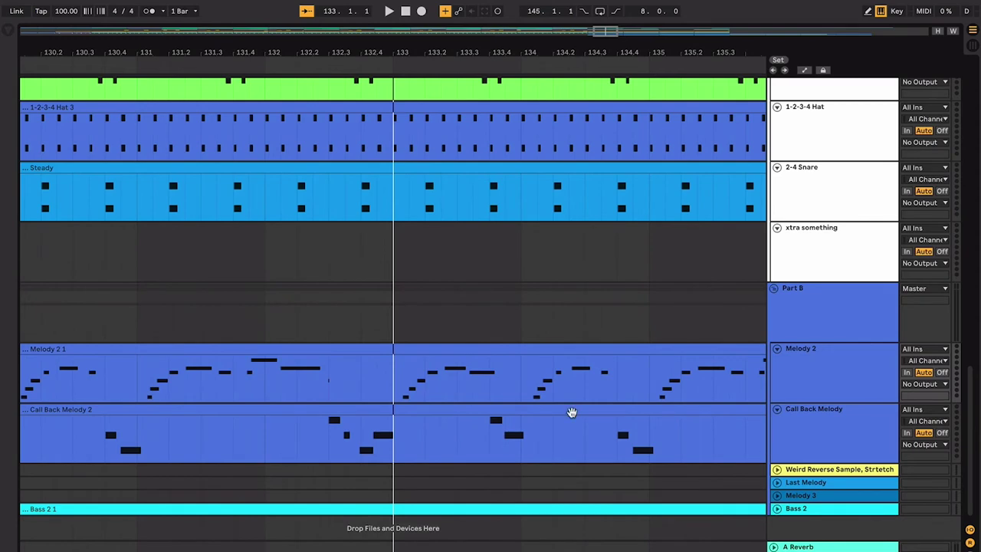
scroll(491, 389, "down", 1)
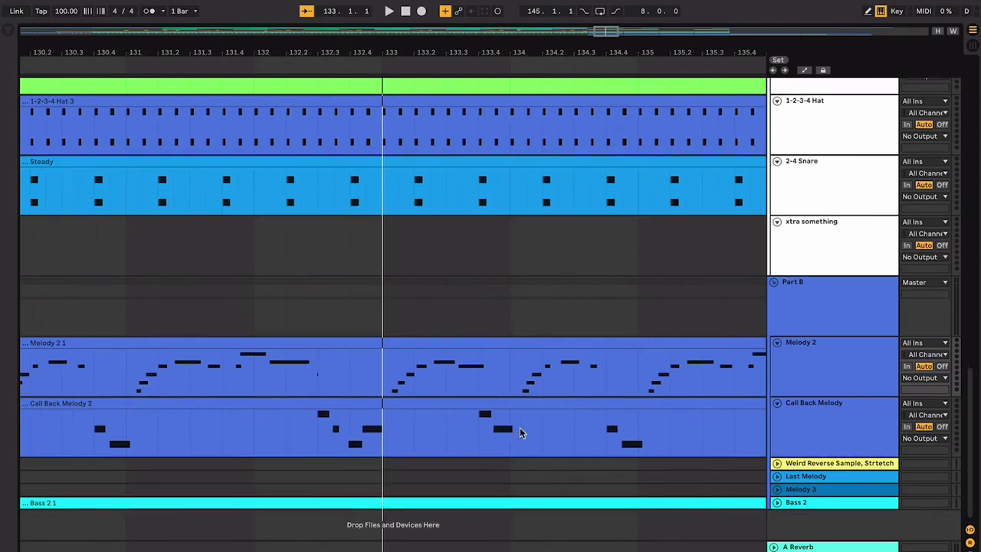
Step: Unfold the Bass 2 track and select its first clip, spanning bars 129 to 137
left_click(776, 502)
scroll(617, 447, "down", 2)
scroll(617, 447, "left", 3)
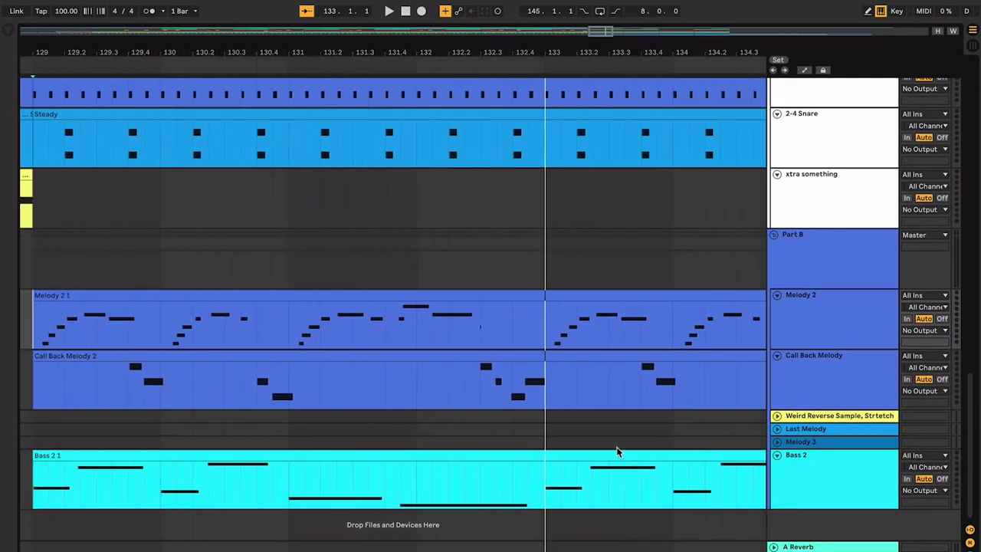
key("minus")
key("minus")
left_click(369, 455)
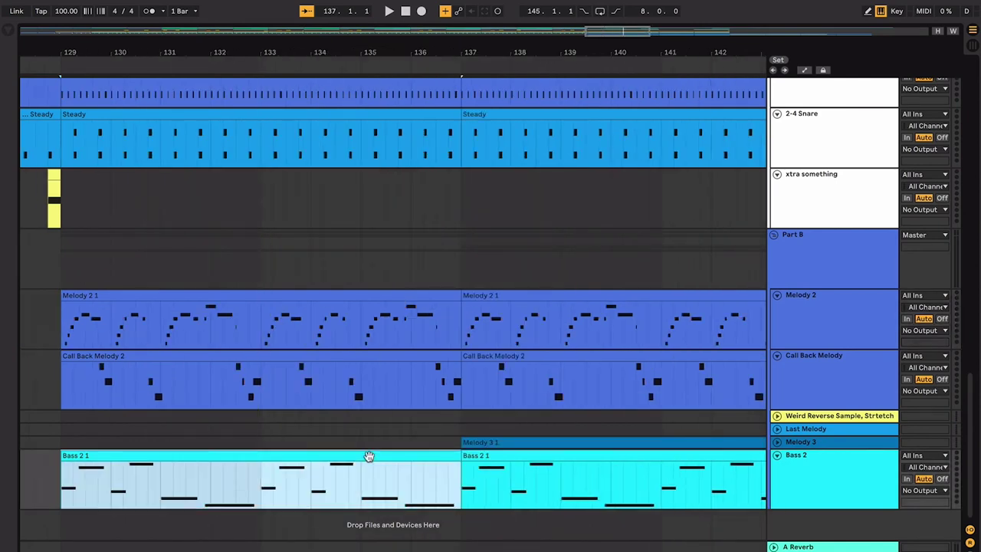
Step: Play the arrangement from the start of the selected Bass 2 clip to hear the bass line
key("space")
scroll(471, 477, "right", 1)
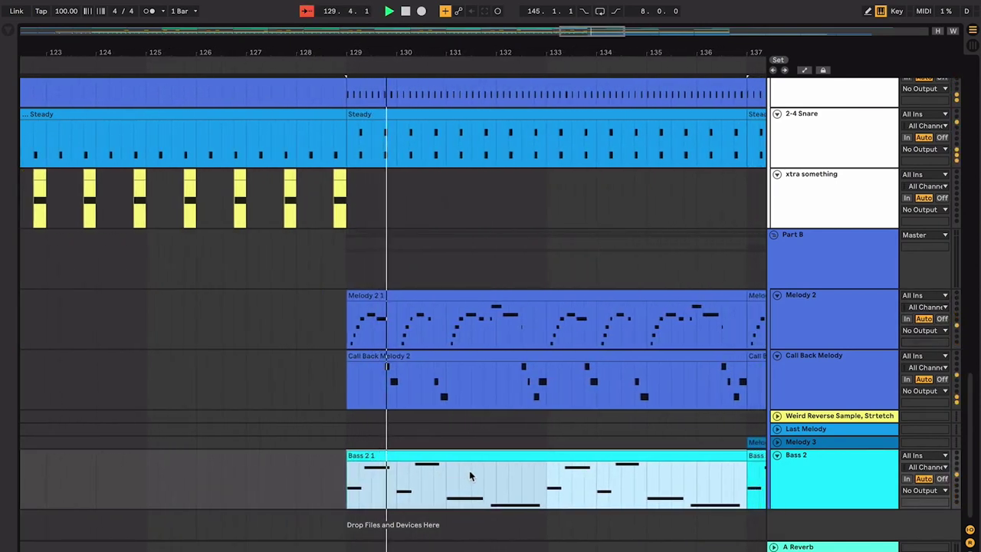
scroll(464, 460, "down", 5, "ctrl")
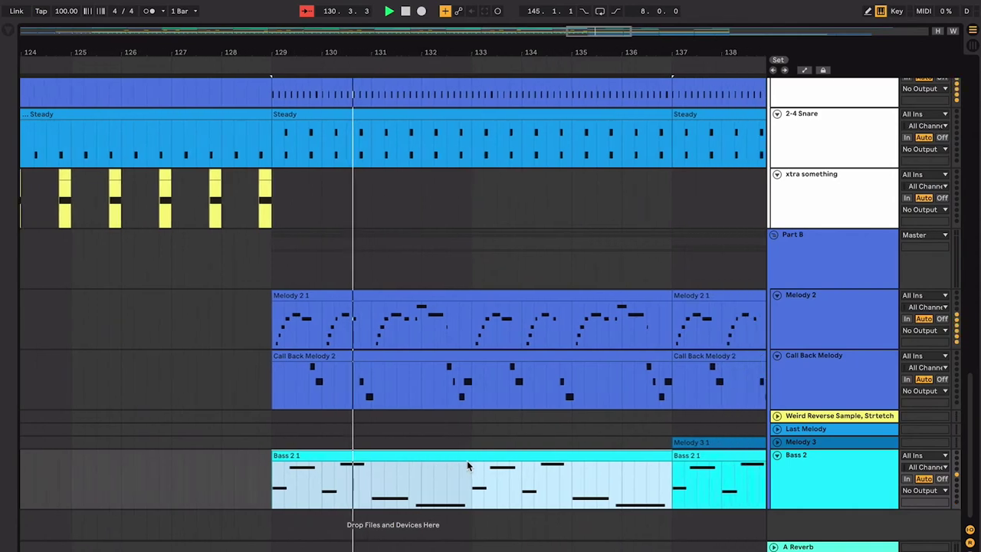
scroll(469, 466, "down", 3, "ctrl")
Step: Place the insertion marker where the last Pipe Sound clip ends at bar 129 and play from there
scroll(467, 464, "up", 10)
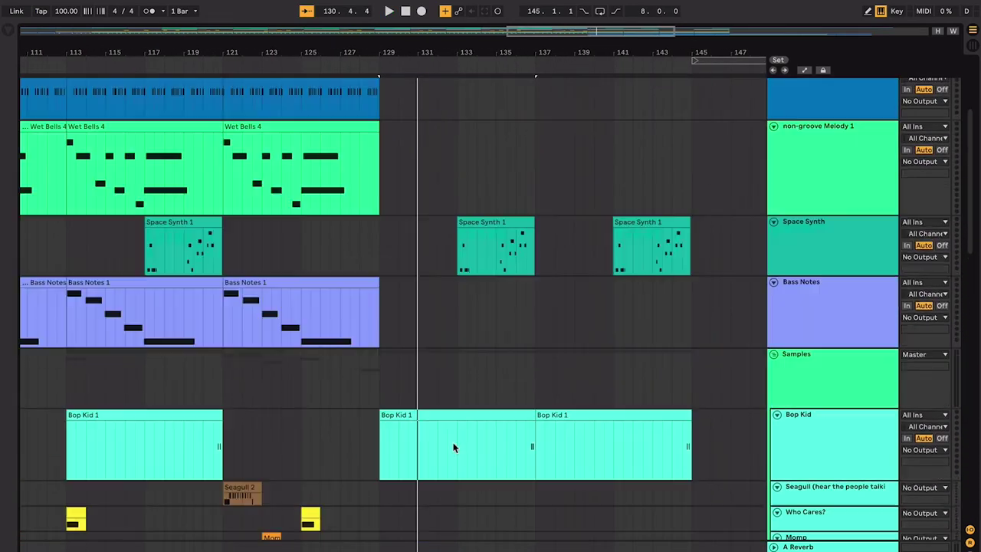
left_click(354, 257)
key("space")
scroll(354, 256, "up", 4)
scroll(354, 257, "right", 1)
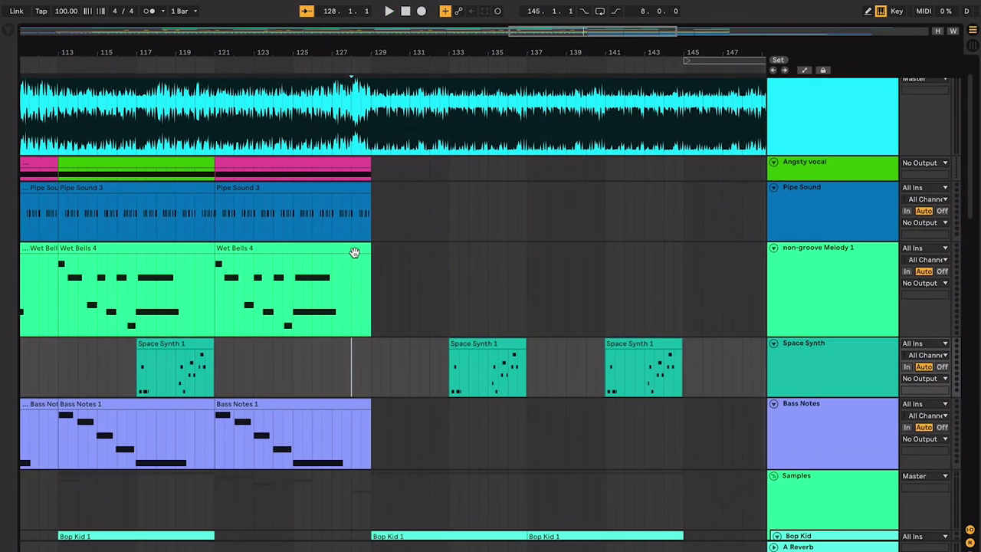
scroll(354, 257, "down", 8)
scroll(354, 257, "up", 5)
scroll(357, 249, "up", 5)
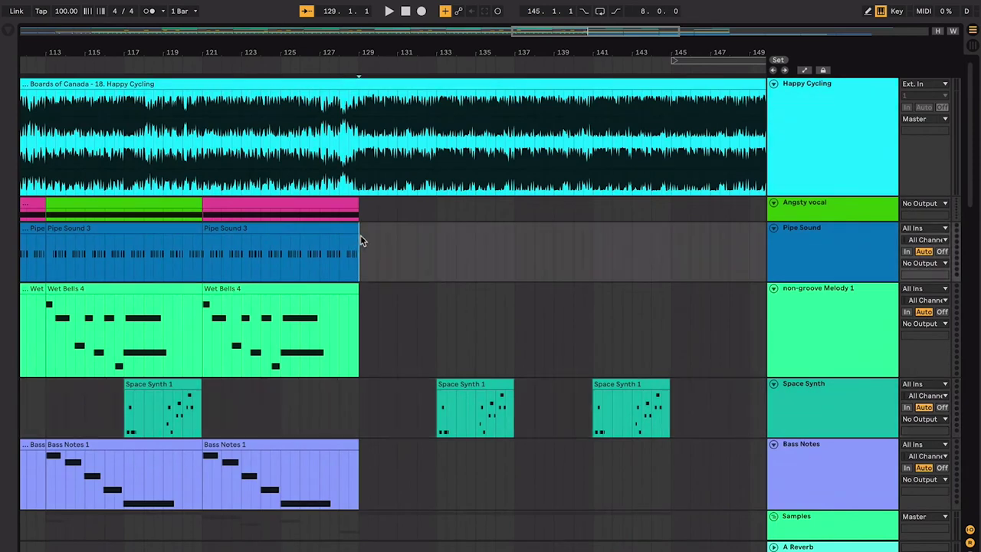
scroll(360, 240, "left", 1)
key("space")
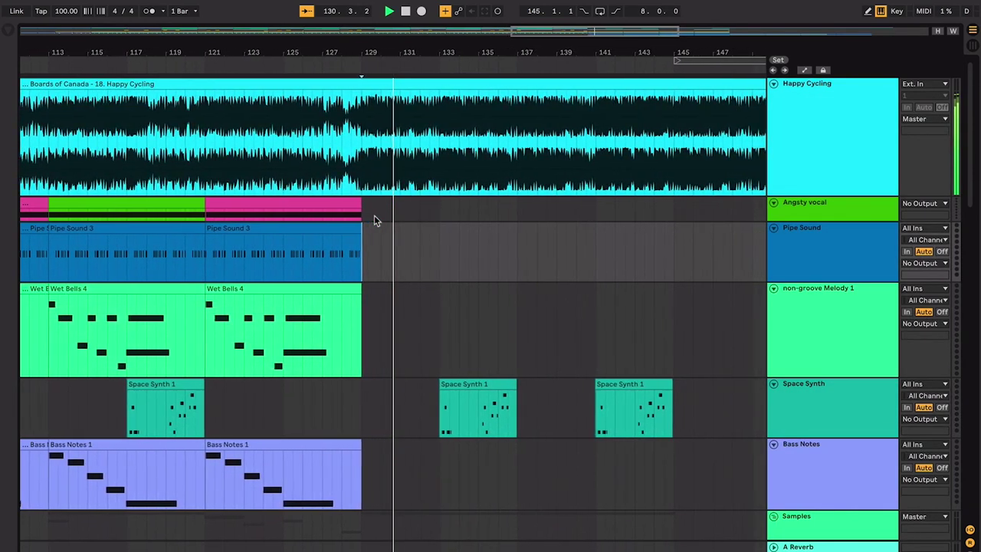
Step: Select the bar 129 clips on Melody 2 and Call Back Melody together, followed by the Bass 2 clip alone
scroll(375, 220, "down", 8)
scroll(375, 220, "down", 3)
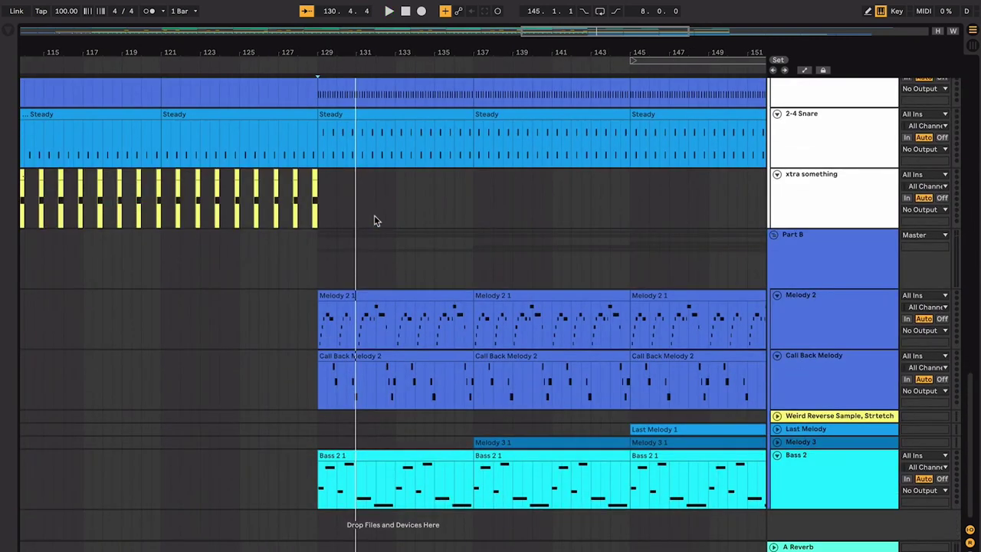
left_click(406, 297)
left_click(408, 345, "shift")
left_click(411, 355, "shift")
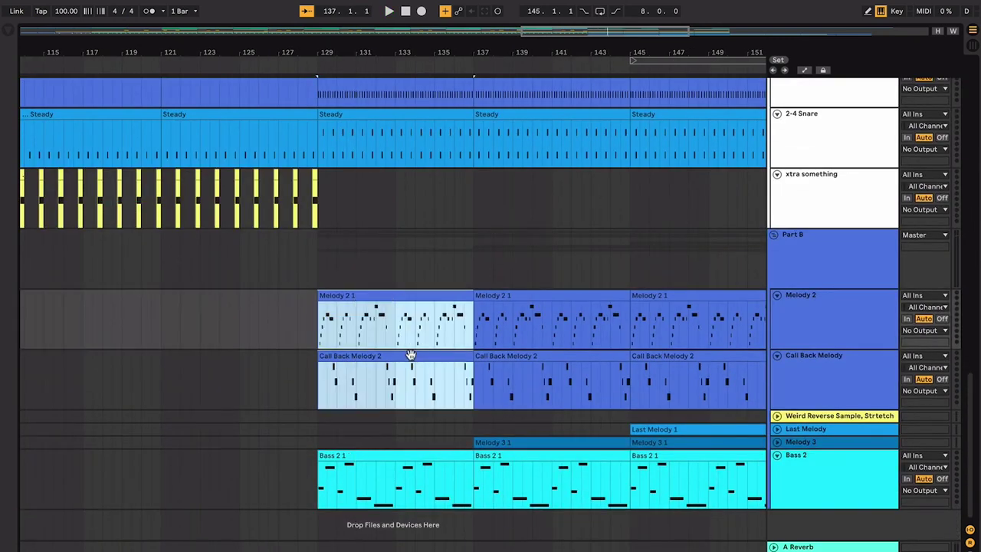
left_click(427, 476)
left_click(424, 458)
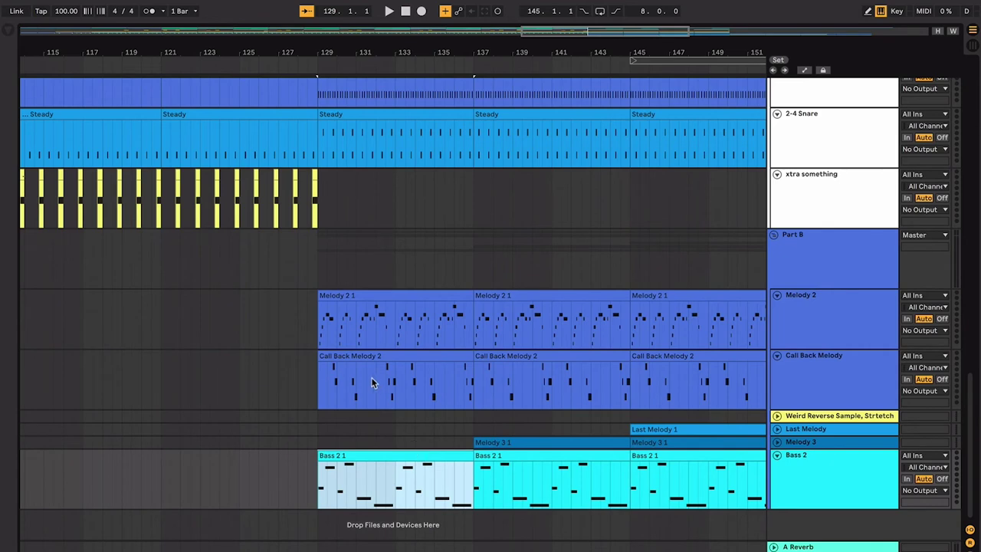
Step: Select the 2-4 Snare and 1-2-3-4 Hat clips at bar 129 together and review the layers above them
scroll(394, 299, "up", 5)
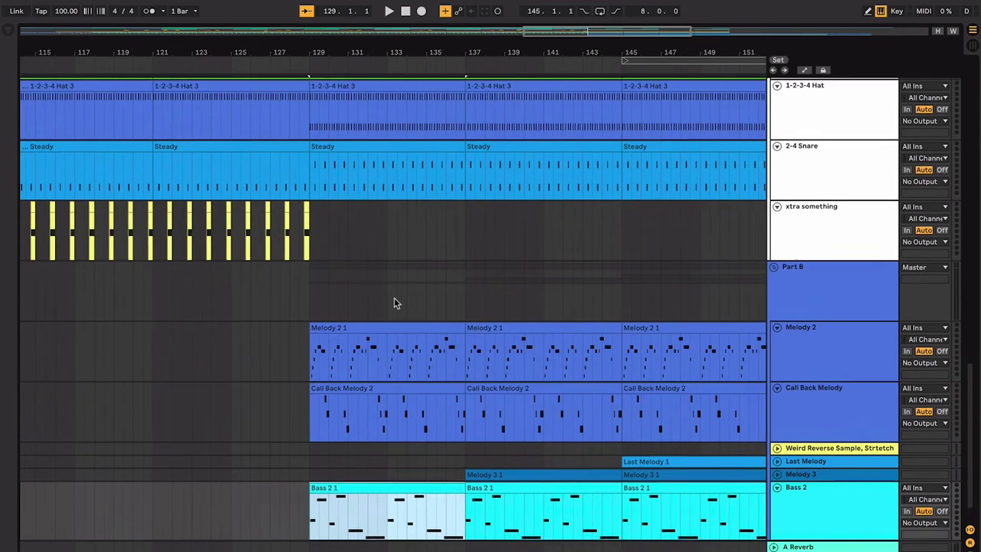
left_click(376, 229)
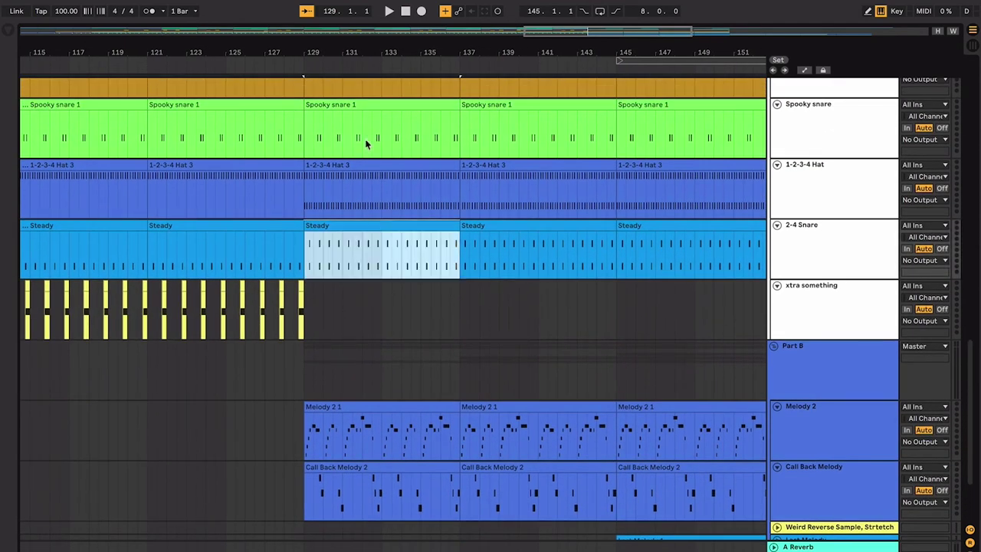
left_click(373, 163, "shift")
scroll(372, 164, "up", 5)
scroll(372, 166, "up", 15)
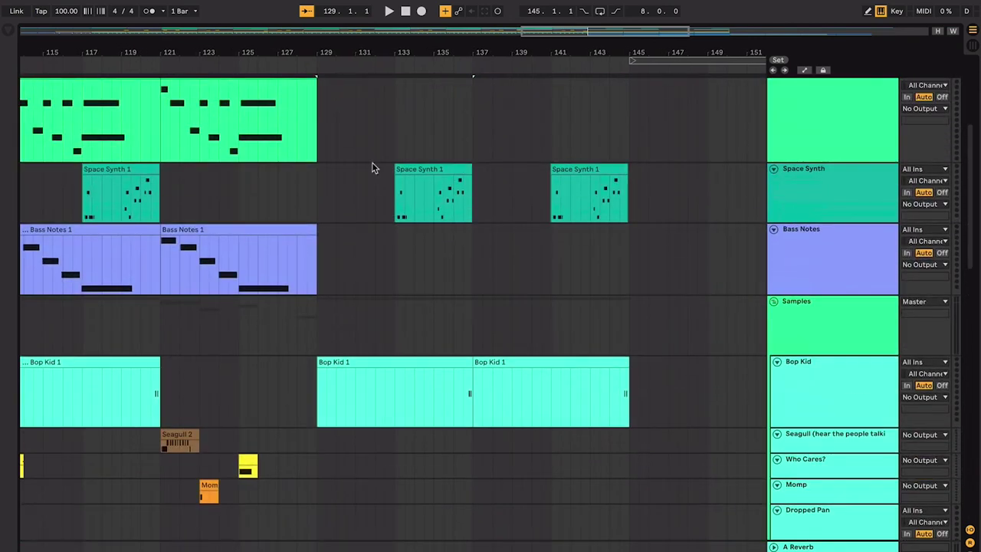
scroll(372, 166, "down", 15)
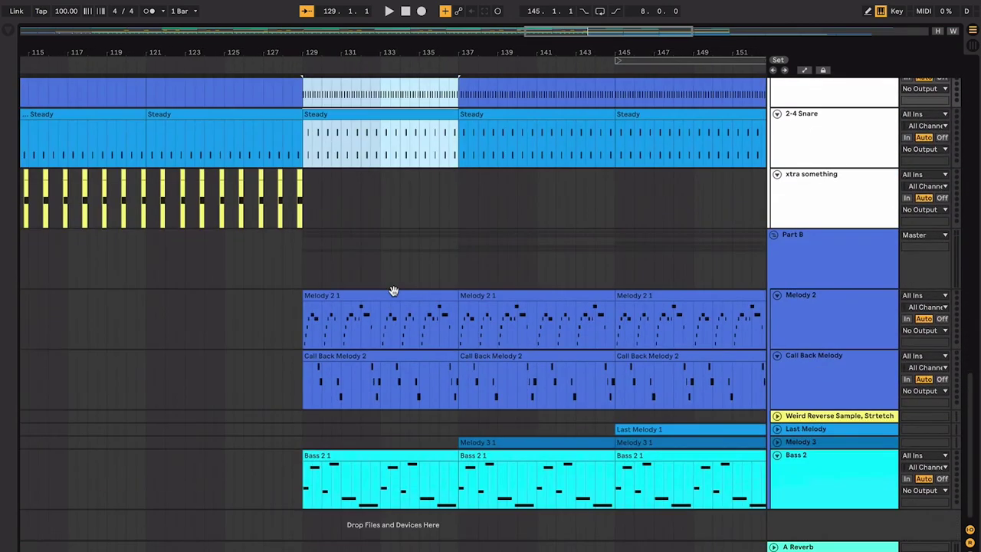
Step: Examine the Part B arrangement ahead to bar 161, then place the insertion marker at bar 133 on Part B
left_click(392, 292)
left_click(447, 237)
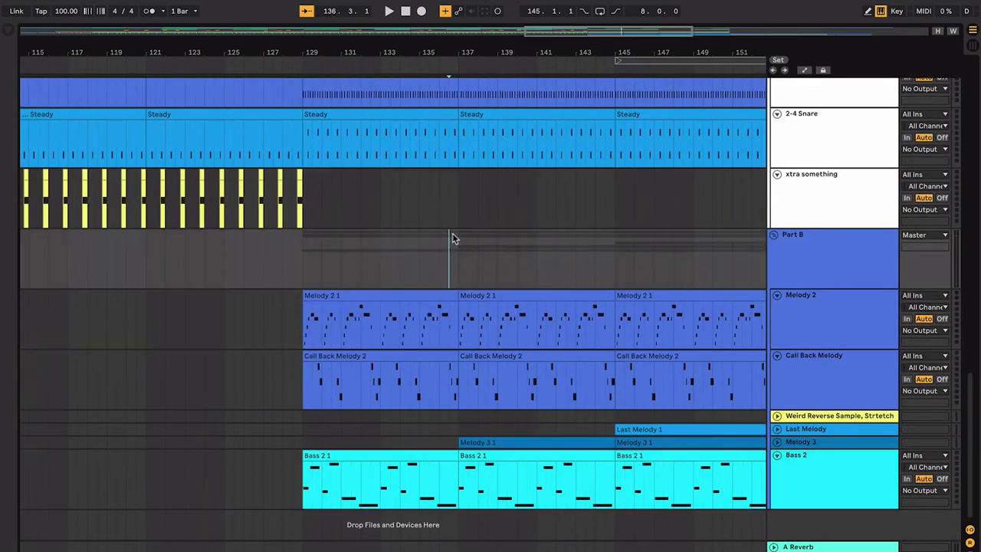
scroll(454, 234, "right", 2)
scroll(615, 230, "right", 7)
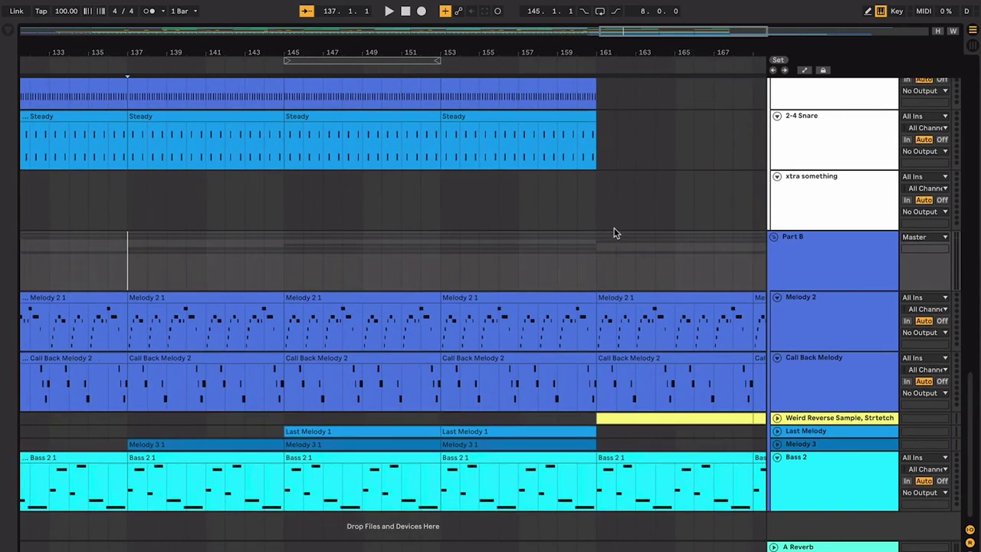
left_click_drag(571, 239, 262, 283)
scroll(262, 281, "left", 6)
left_click(288, 282)
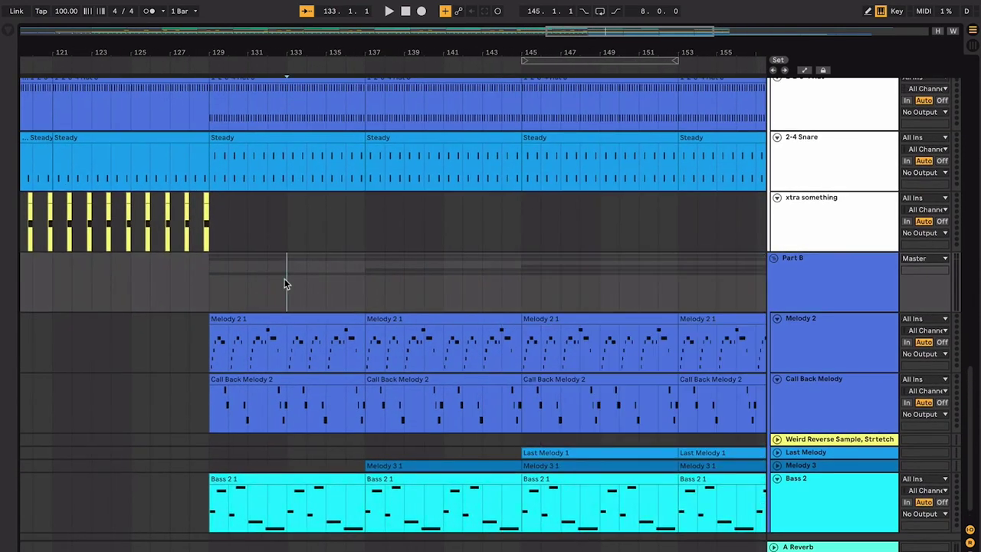
Step: Place the insertion marker at bar 135 on Part B and play toward the Melody 3 entrance at bar 137
left_click(328, 297)
key("space")
scroll(328, 297, "up", 4)
scroll(328, 297, "down", 3)
scroll(328, 302, "down", 2)
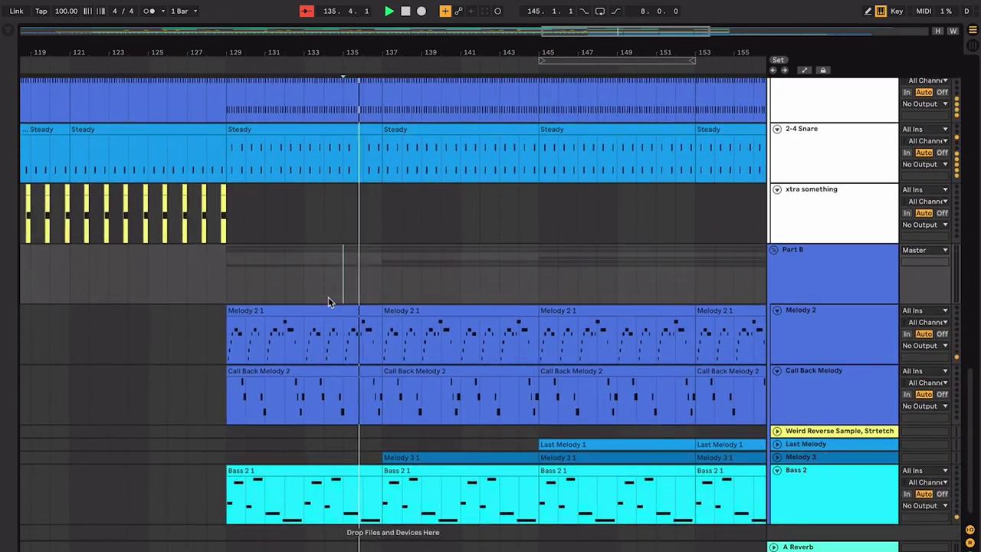
scroll(367, 308, "down", 1)
scroll(367, 308, "right", 1)
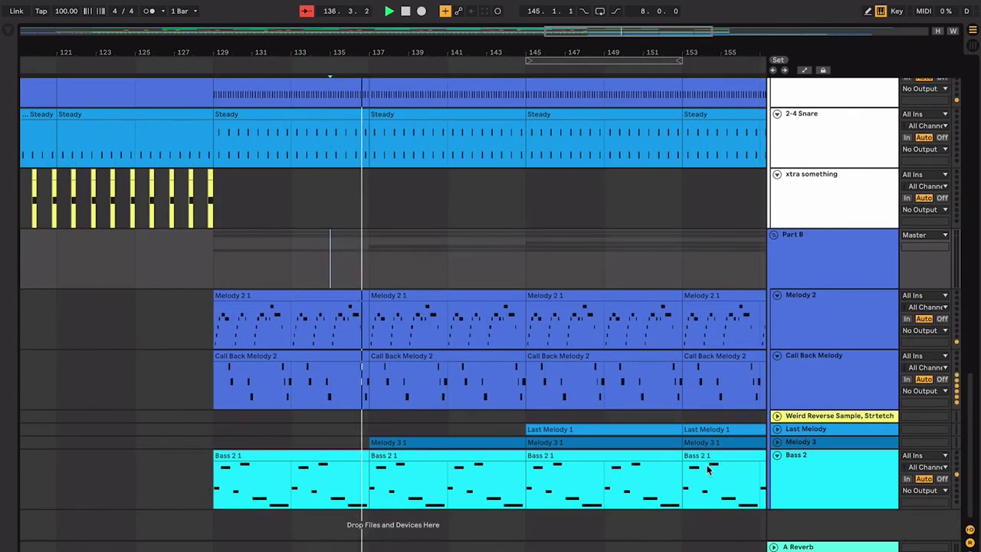
Step: Unfold the Melody 3 track and zoom in on its first clip at bar 137 during playback
left_click(778, 443)
scroll(615, 420, "up", 3)
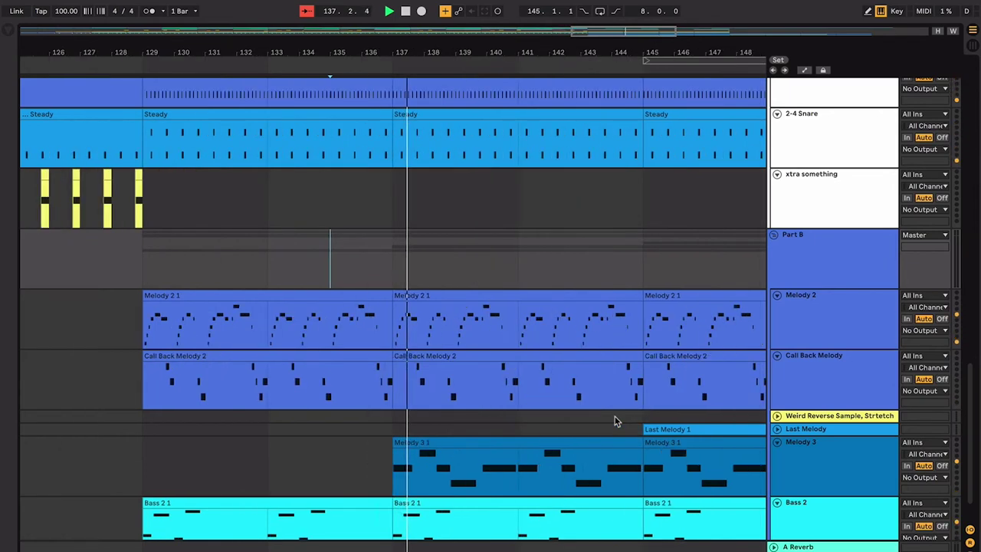
scroll(615, 420, "down", 2)
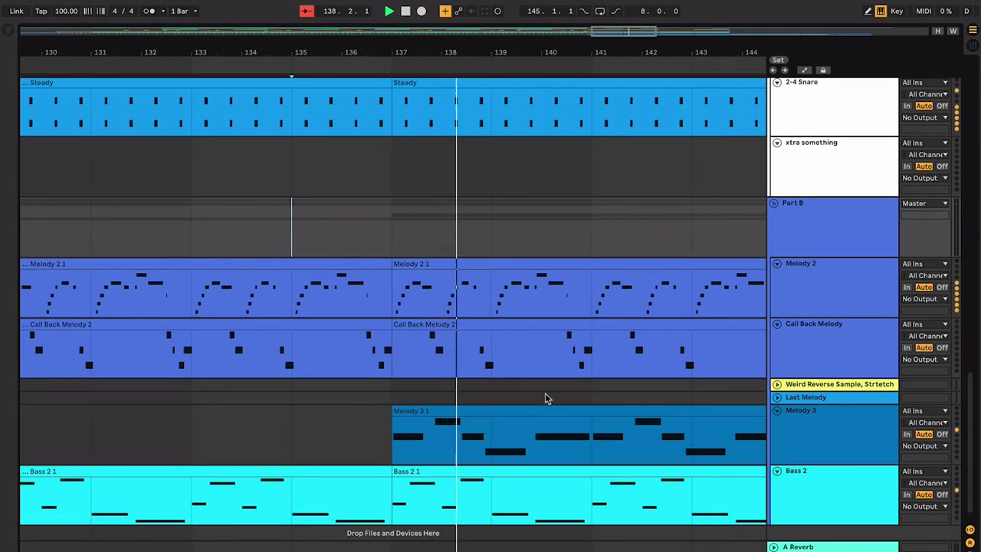
Step: Review the layers around bar 137, then select bars 129 to 137 across the whole Part B group
scroll(545, 398, "up", 1)
scroll(518, 452, "up", 3)
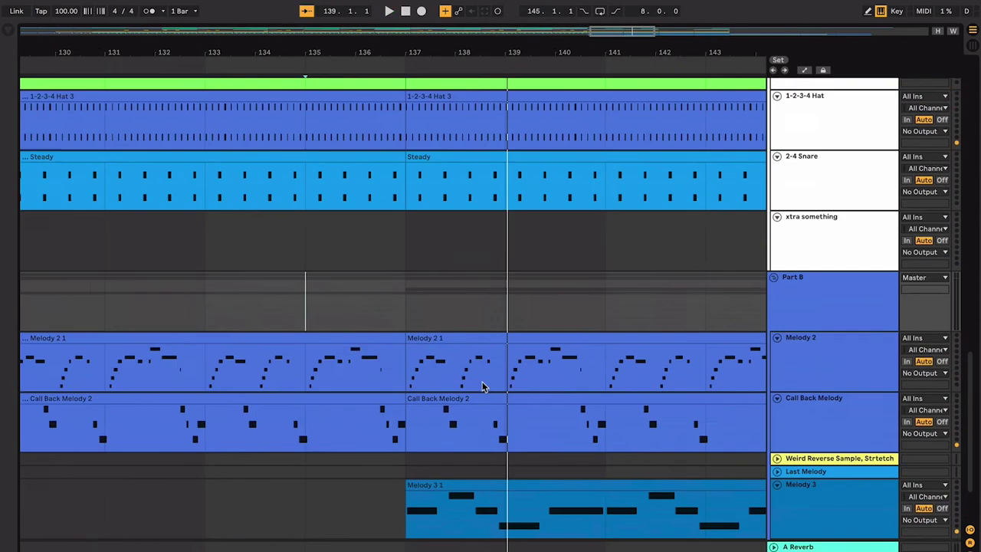
scroll(477, 378, "down", 15)
scroll(474, 378, "up", 4)
scroll(490, 368, "down", 10)
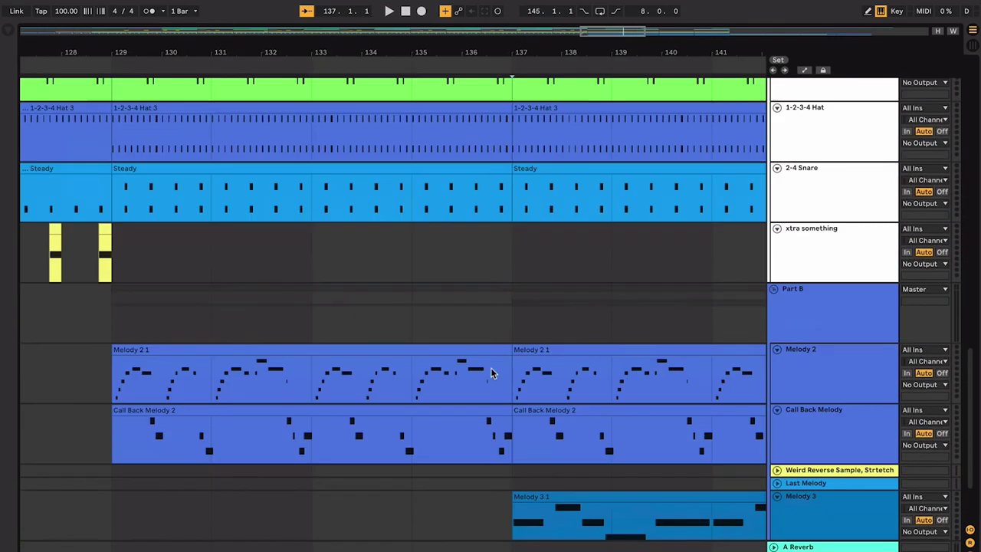
scroll(489, 368, "up", 12)
left_click(462, 279)
scroll(460, 275, "down", 10)
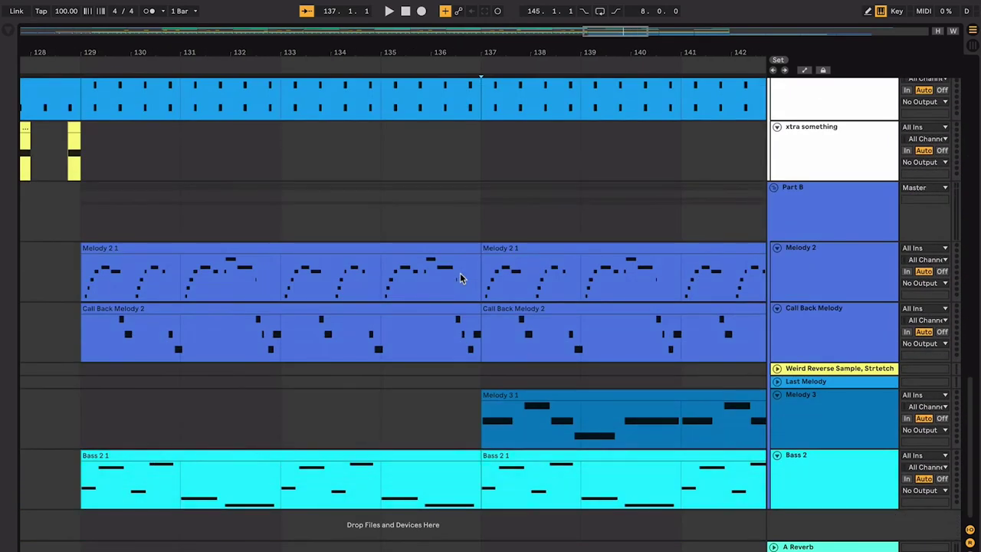
left_click_drag(479, 213, 130, 208)
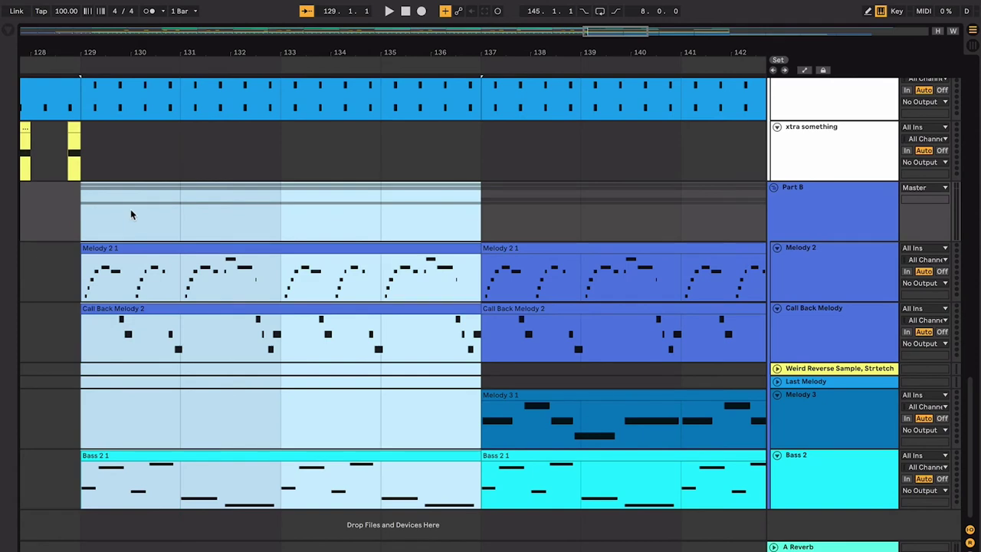
Step: Select the Melody 3 clip at bar 137 and play the arrangement from there
left_click(435, 201)
scroll(437, 201, "right", 5)
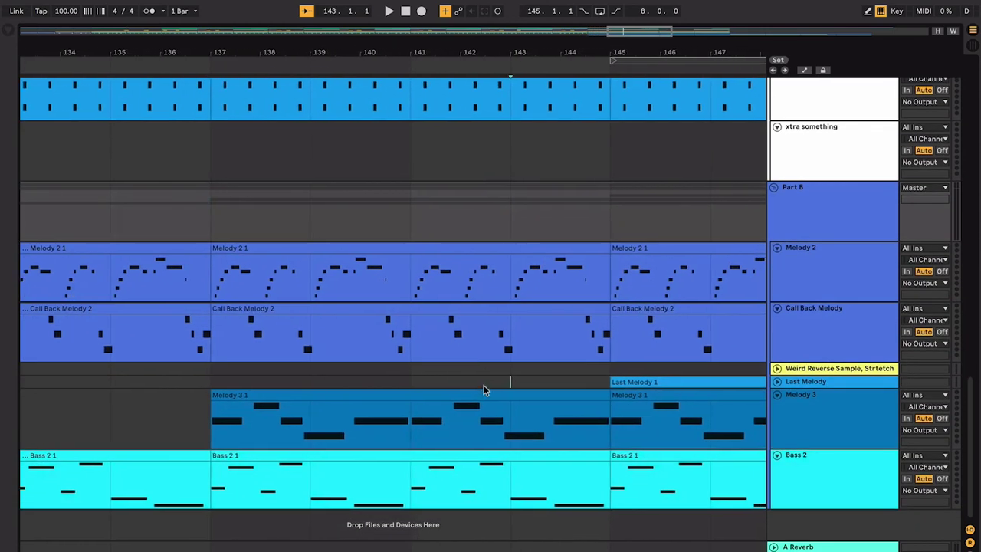
left_click(482, 394)
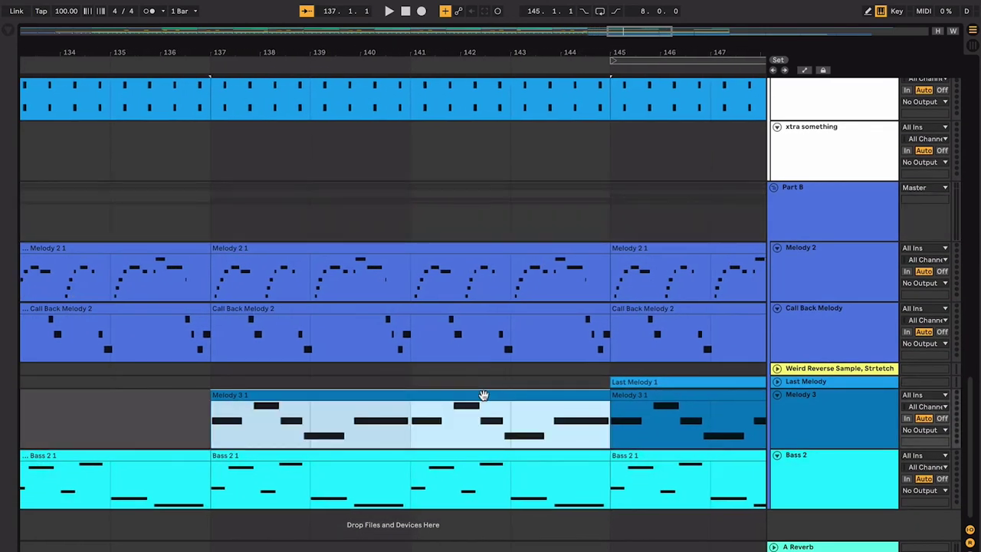
key("space")
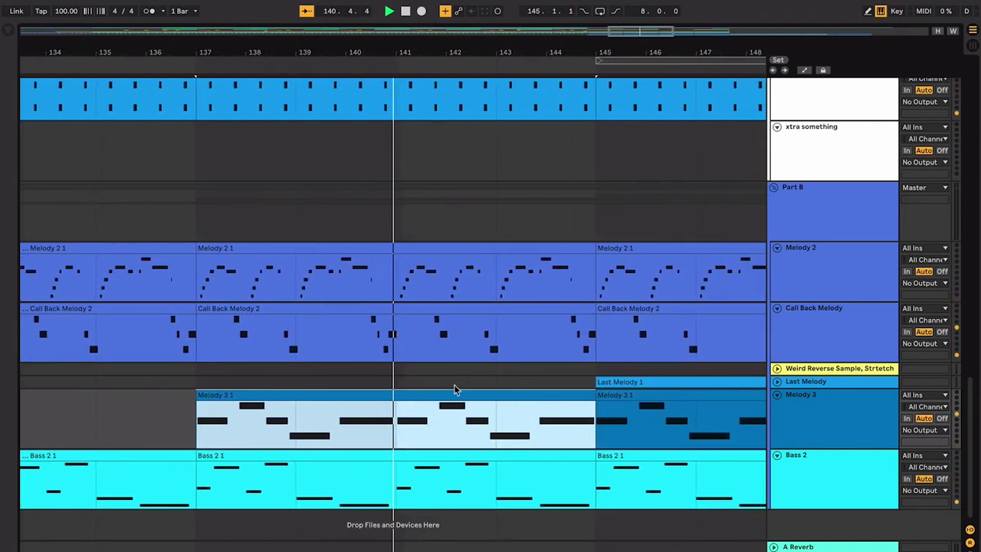
Step: Select the Melody 2 and Melody 3 clips at bar 137 together and in turn to compare their note patterns
left_click(433, 252, "shift")
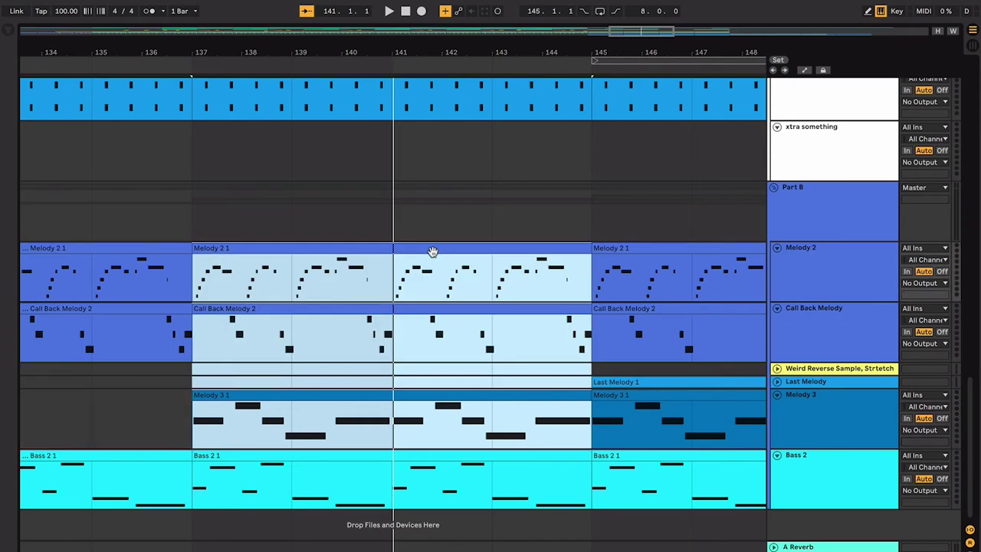
left_click(441, 392)
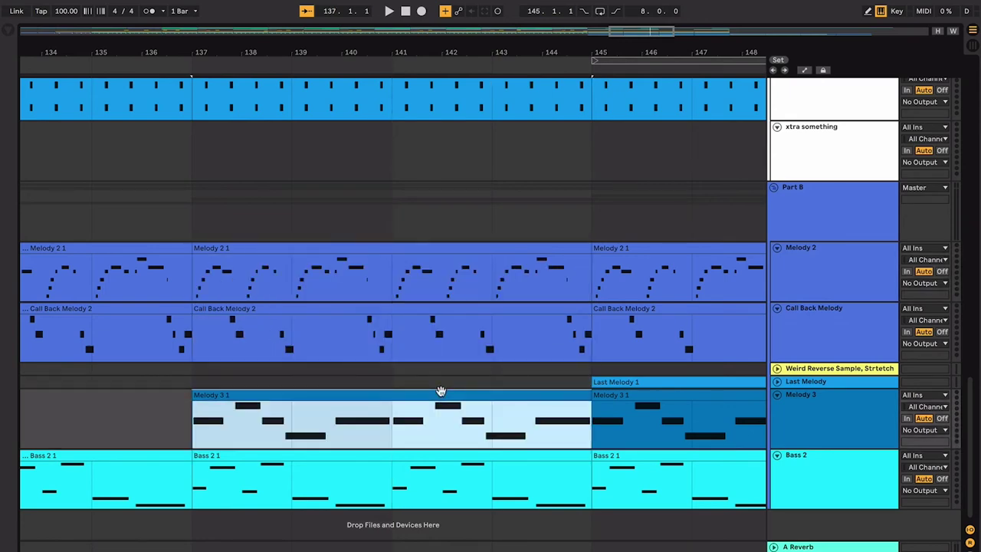
double_click(389, 249)
key("super+alt+l")
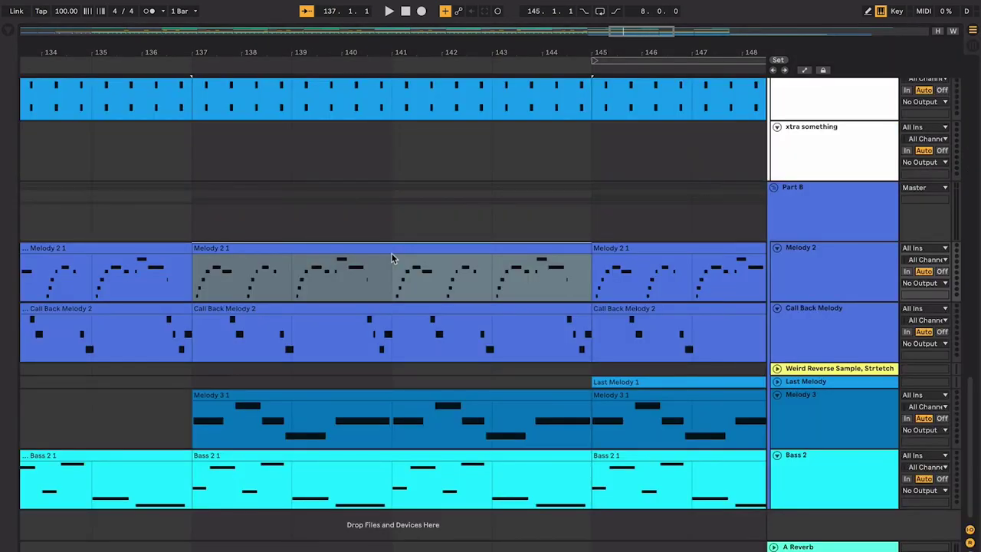
left_click(391, 254)
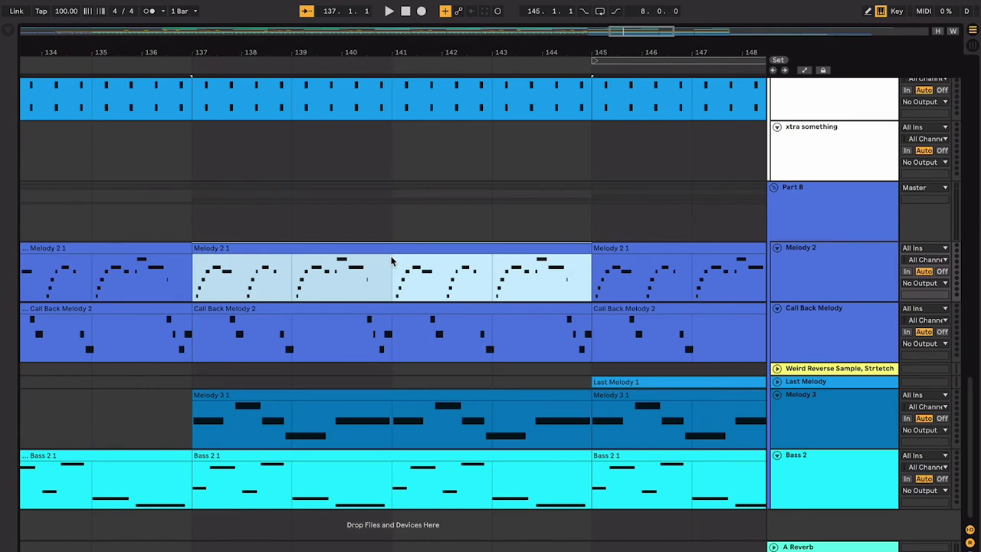
left_click(215, 396)
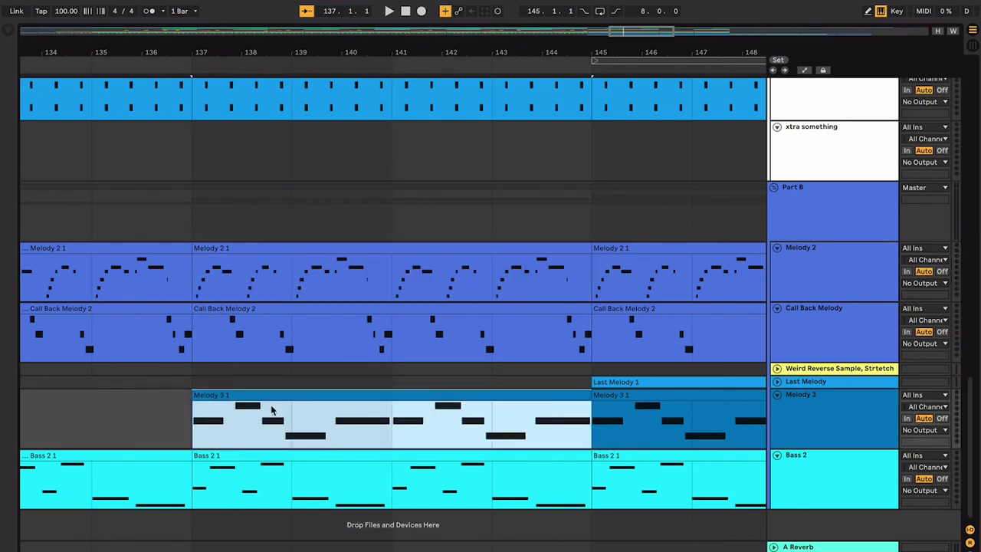
left_click(198, 294)
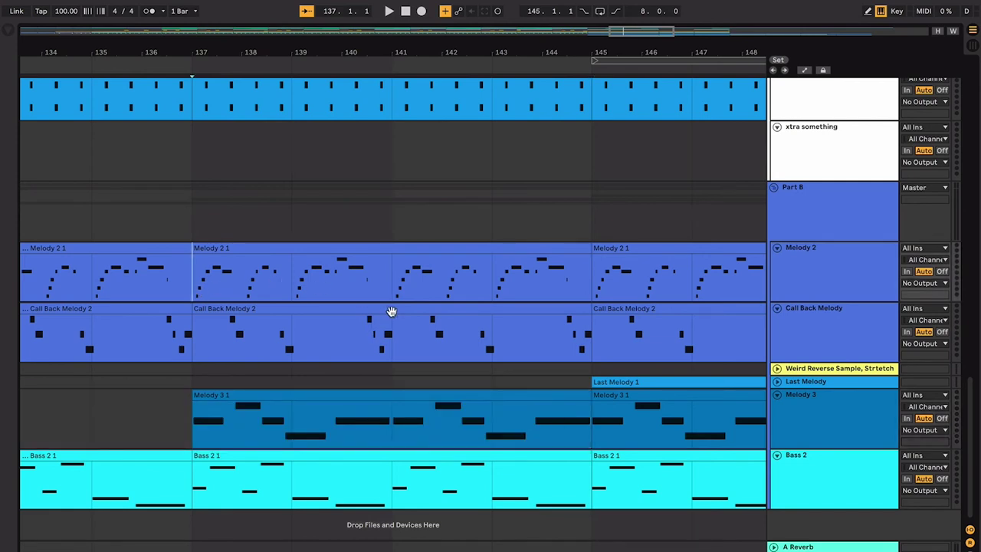
Step: Compare the Melody 3 and Call Back Melody notes around bar 140, then play Melody 3 from the second half of bar 139
left_click(328, 431)
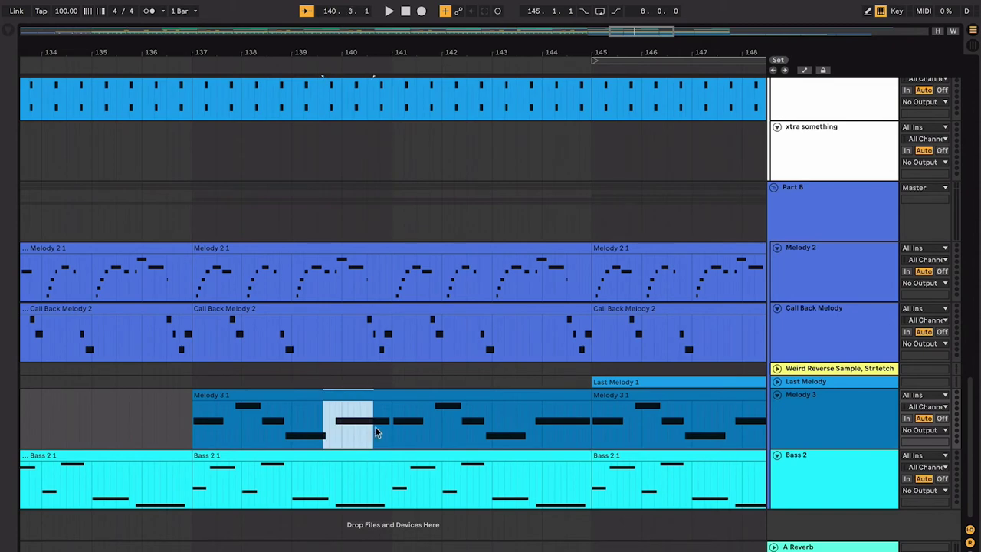
left_click(330, 421, "shift")
left_click(368, 328)
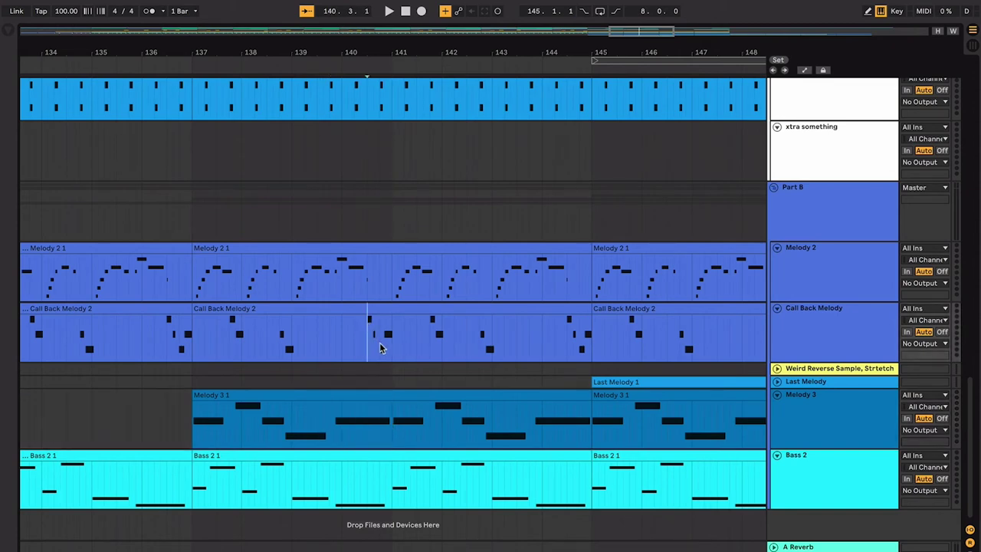
left_click(329, 402)
key("space")
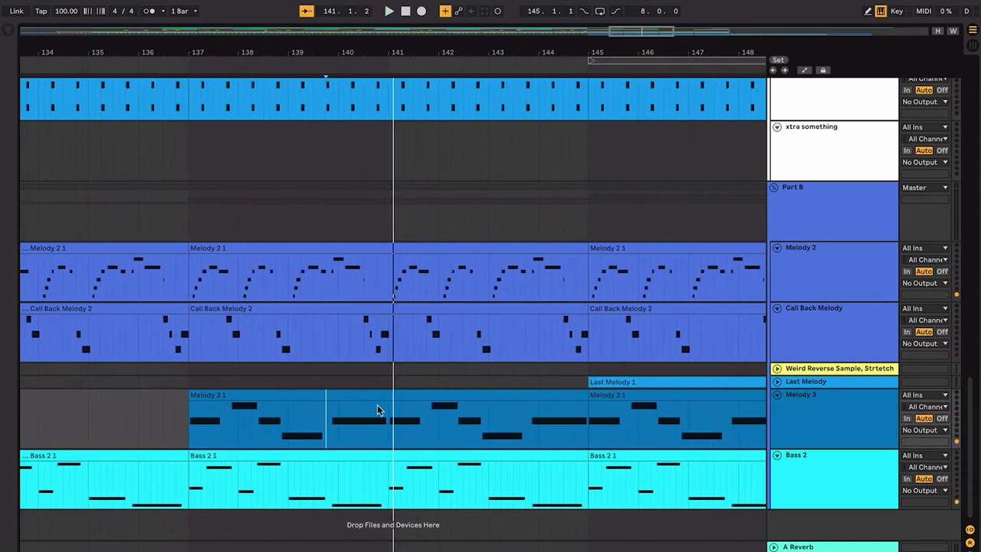
Step: Stop playback and select the whole Melody 3 clip spanning bars 137 to 145
scroll(388, 409, "right", 4)
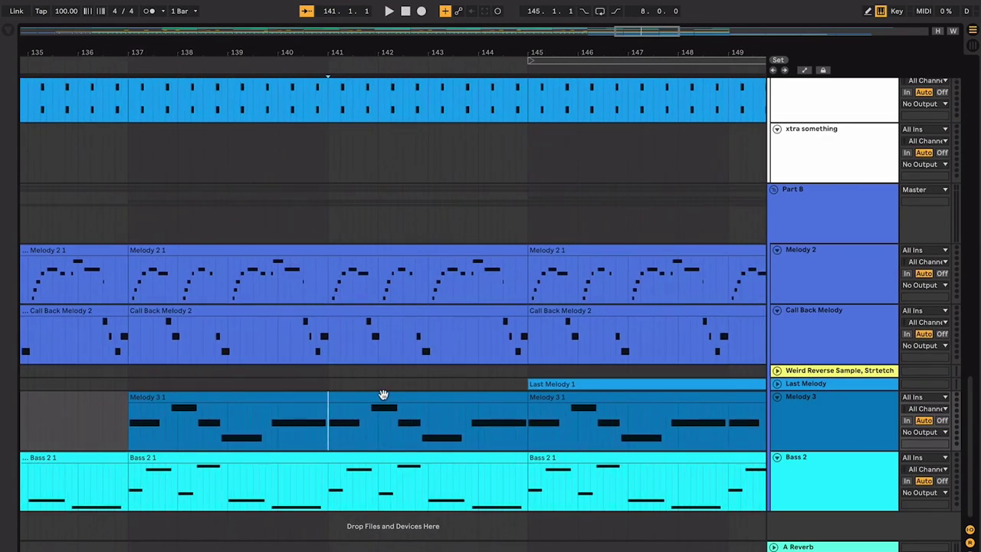
left_click(351, 396)
scroll(348, 396, "right", 2)
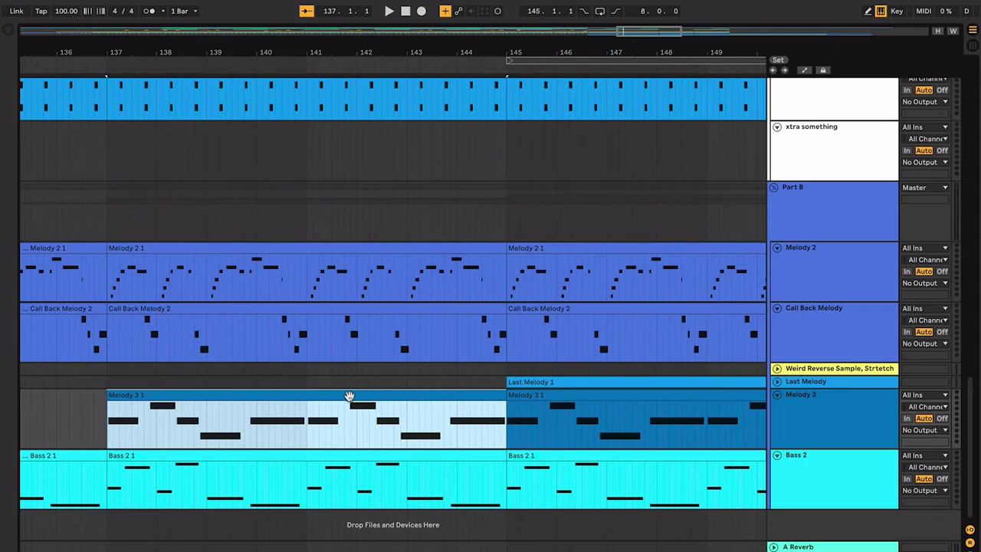
Step: Unfold the Last Melody track and play from bar 142 toward its entrance at bar 145
scroll(360, 399, "up", 2)
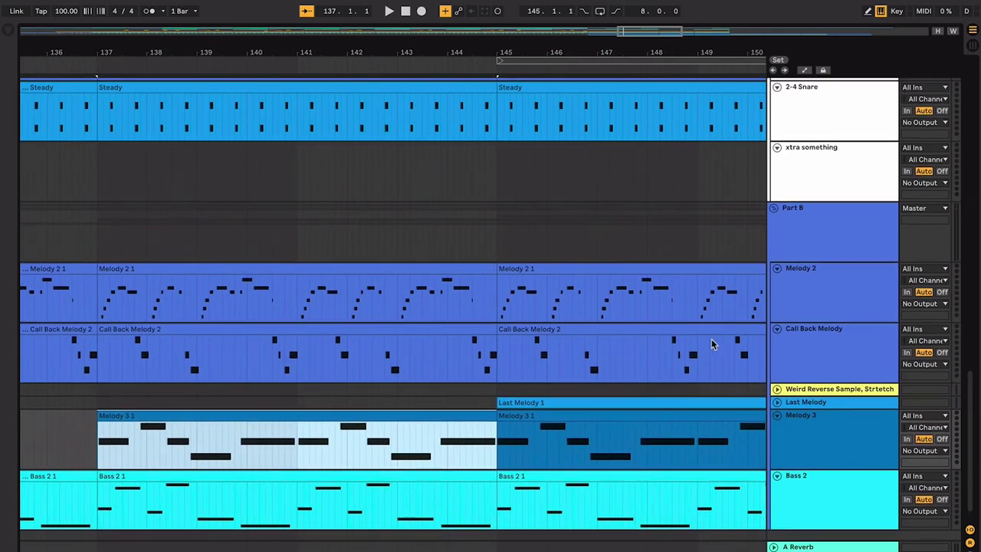
left_click(777, 404)
left_click(347, 400)
key("space")
scroll(348, 400, "left", 2)
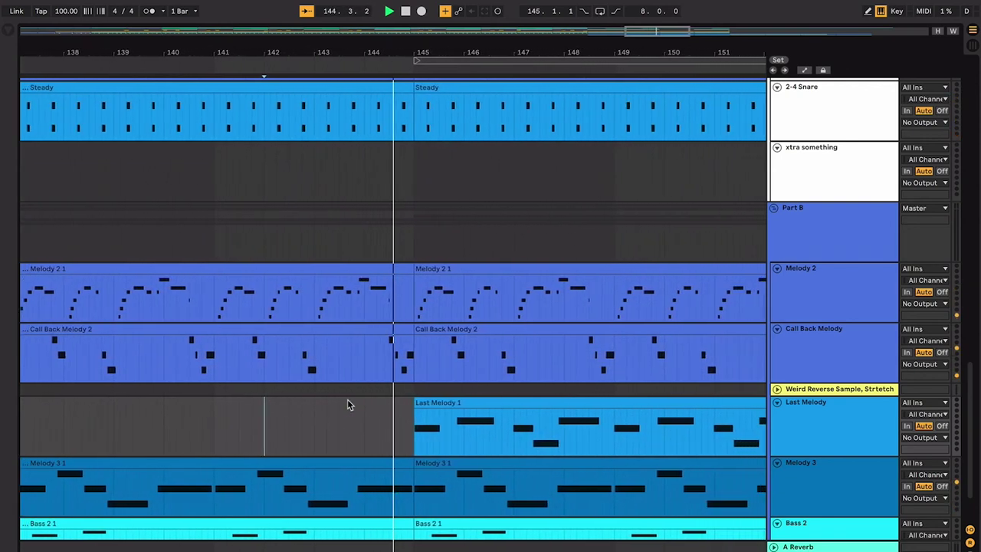
Step: Examine the drum tracks and the Part B melodies from bar 145 during playback
scroll(347, 399, "up", 8)
scroll(347, 400, "down", 5)
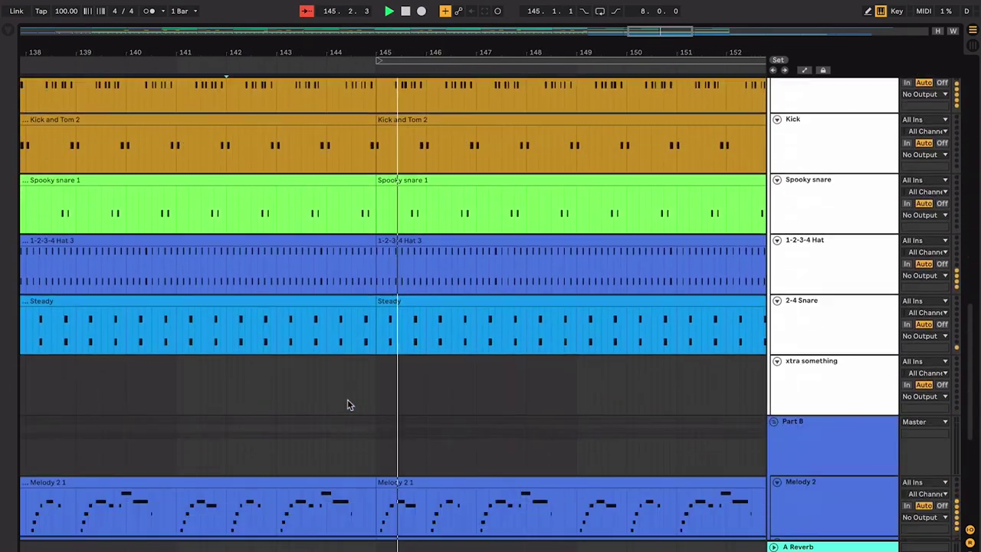
scroll(347, 399, "up", 3)
scroll(347, 399, "down", 3)
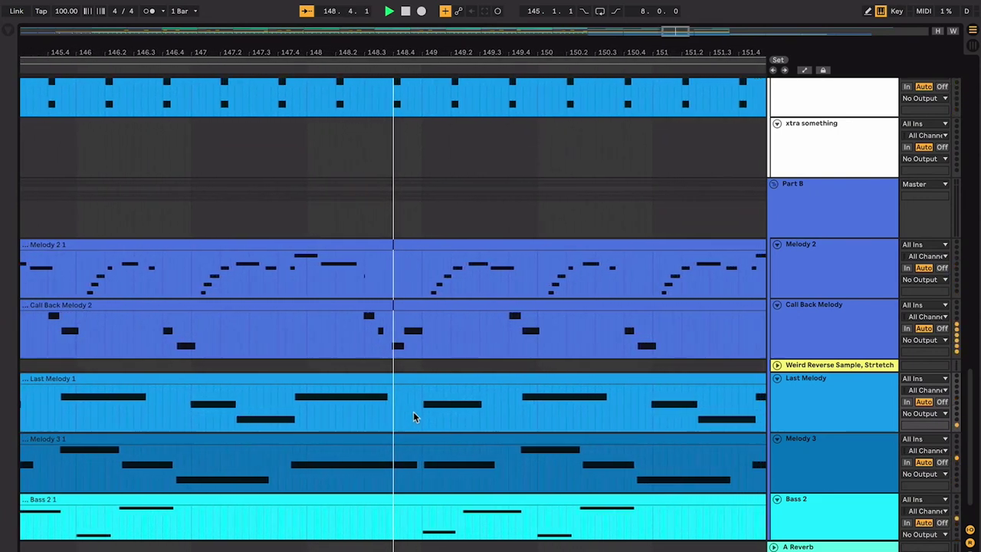
Step: Stop playback and select the first Last Melody clip, at bar 145, to review it against the layers above
scroll(413, 412, "down", 5)
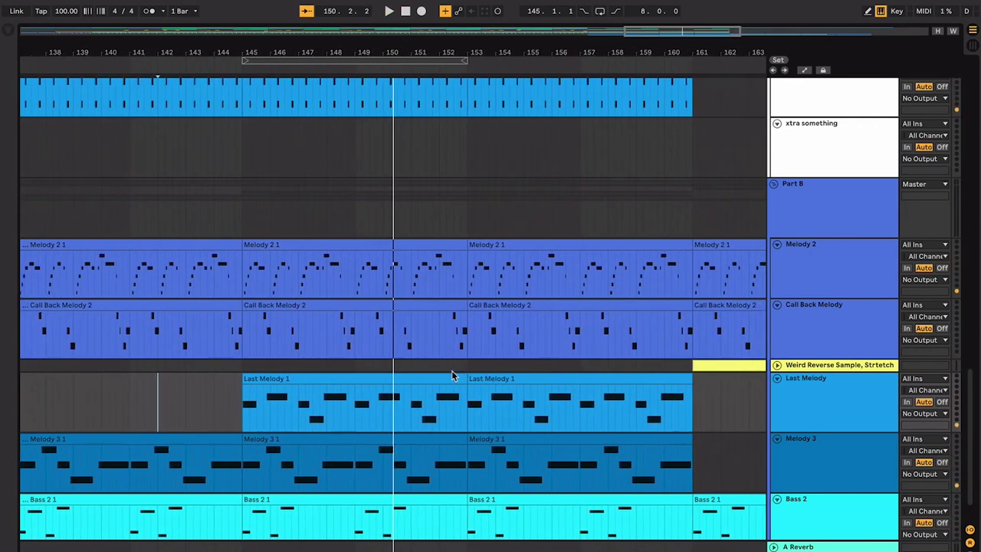
left_click(447, 379)
key("space")
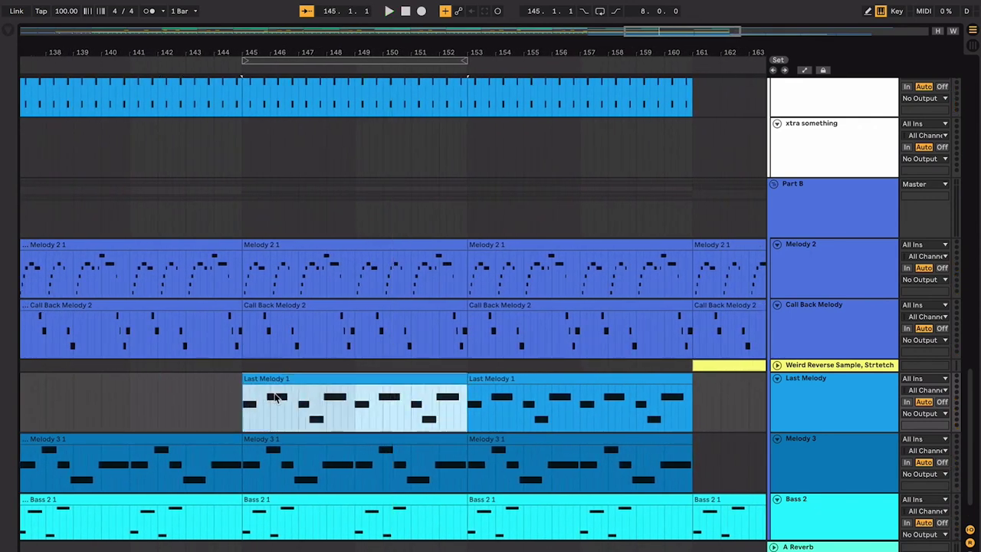
scroll(315, 421, "up", 3)
scroll(314, 422, "down", 1)
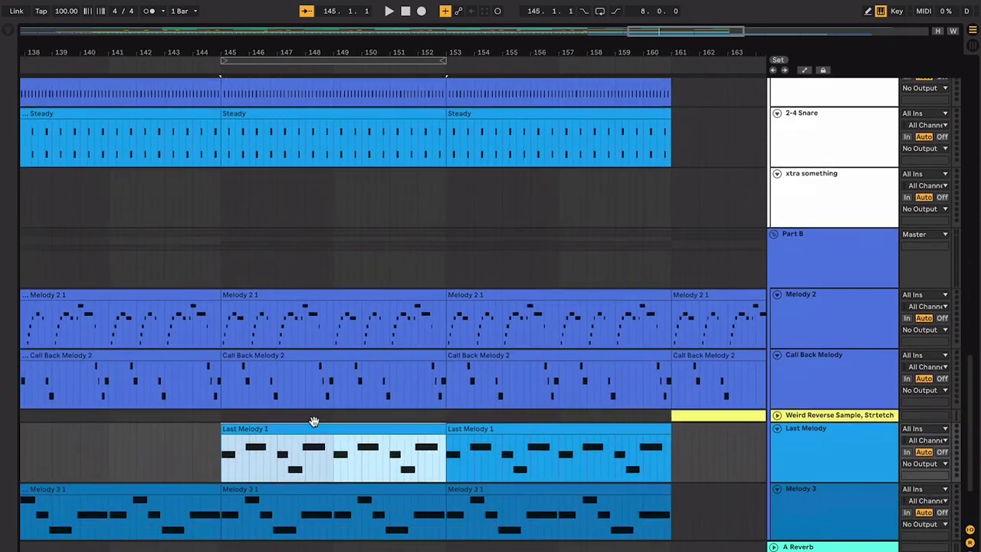
Step: Play from bar 150 on the Last Melody track and review the layers leading into bar 153
left_click(368, 453)
key("space")
scroll(368, 449, "up", 5)
scroll(367, 450, "down", 8)
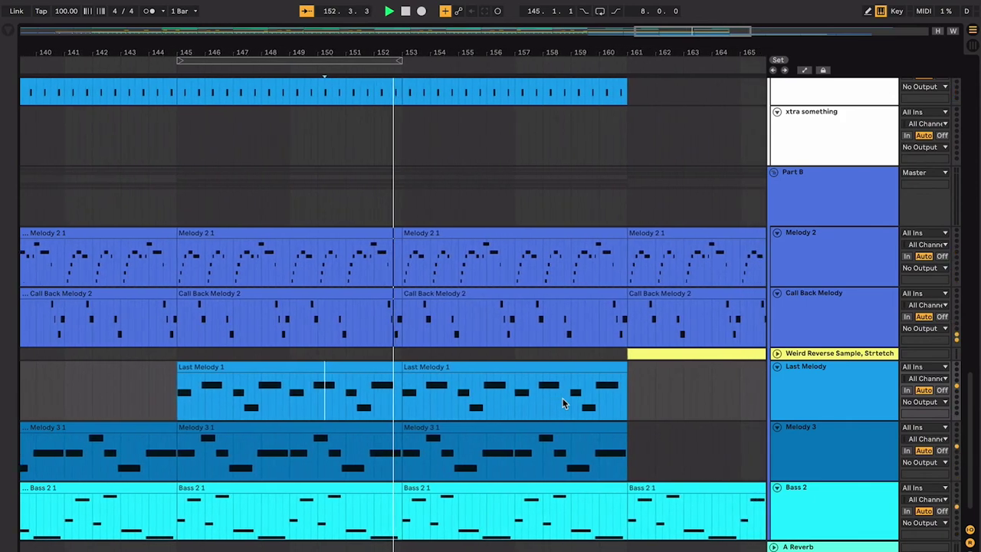
Step: Delete the closing notes of the Call Back Melody clip in bar 152, up to bar 153
left_click_drag(369, 329, 389, 330)
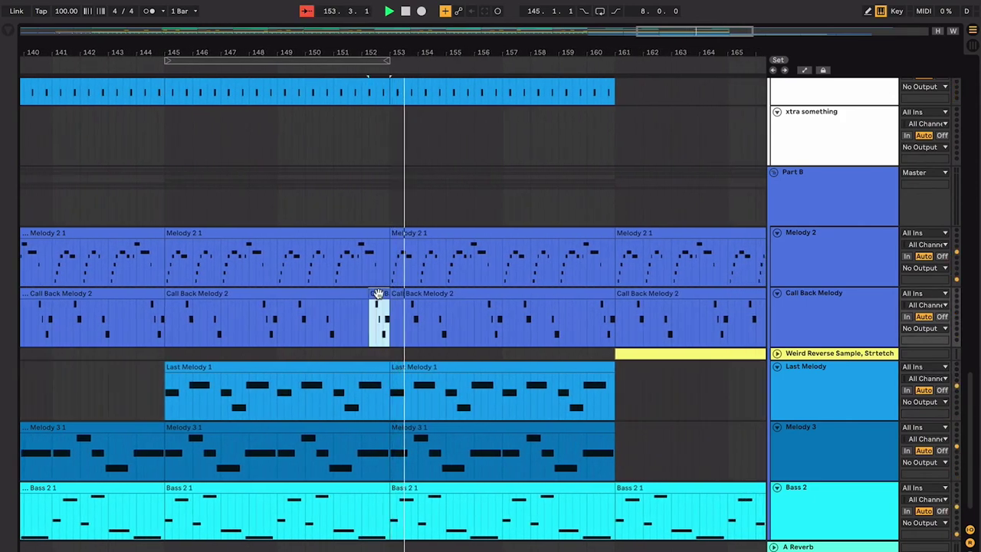
scroll(379, 298, "right", 2)
scroll(426, 344, "down", 1)
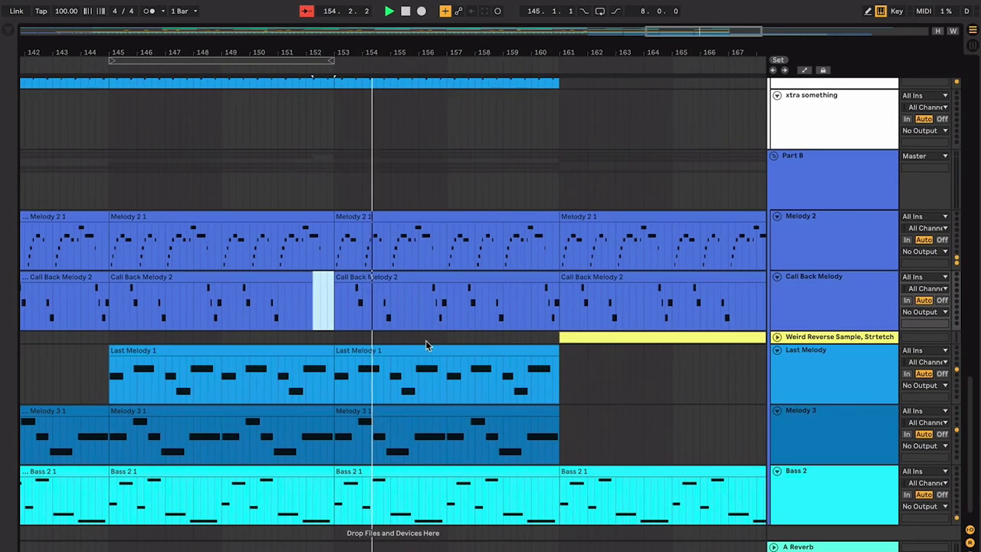
scroll(427, 344, "left", 1)
scroll(428, 344, "down", 1)
scroll(428, 343, "right", 1)
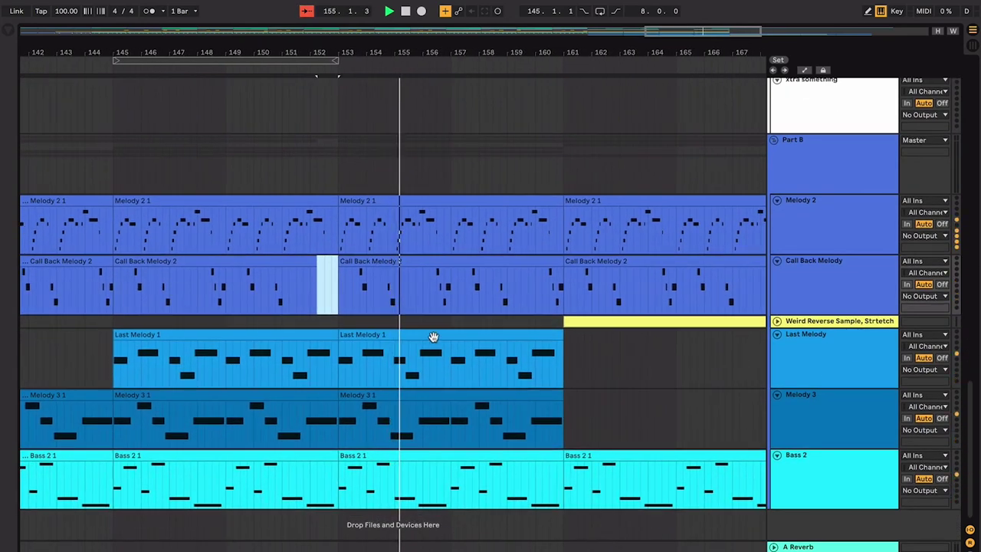
Step: Select the Last Melody clip at bar 153, then play from around bar 155 on the Weird Reverse Sample track
key("space")
left_click(433, 337)
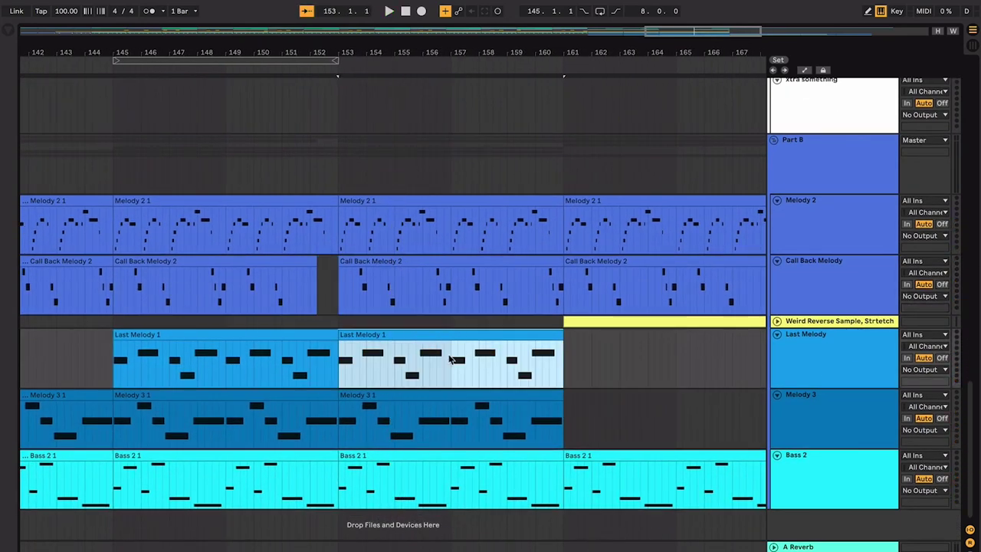
left_click(402, 322)
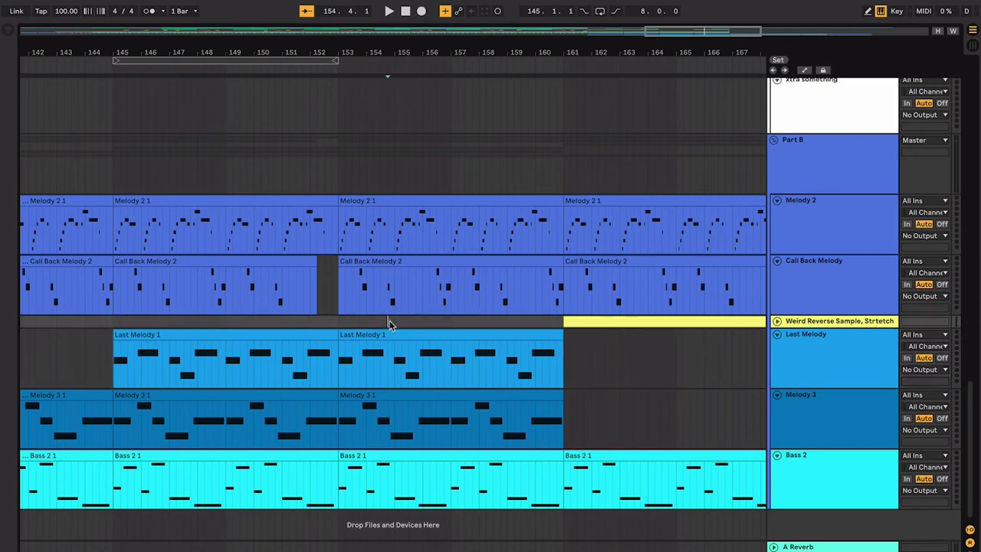
key("space")
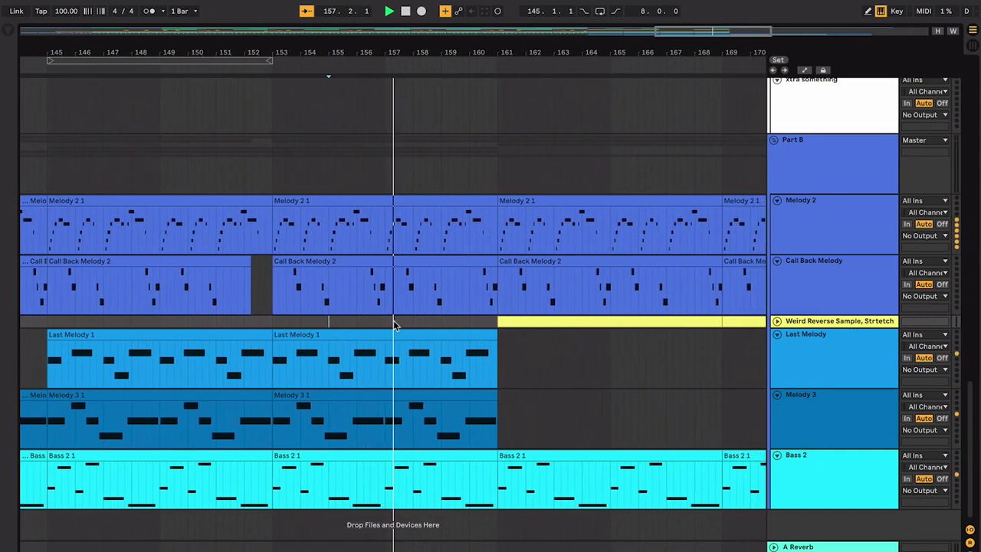
Step: Examine the Bop Kid, Dropped Pan and Space Synth clips leading up to bar 161 during playback
scroll(393, 324, "up", 10)
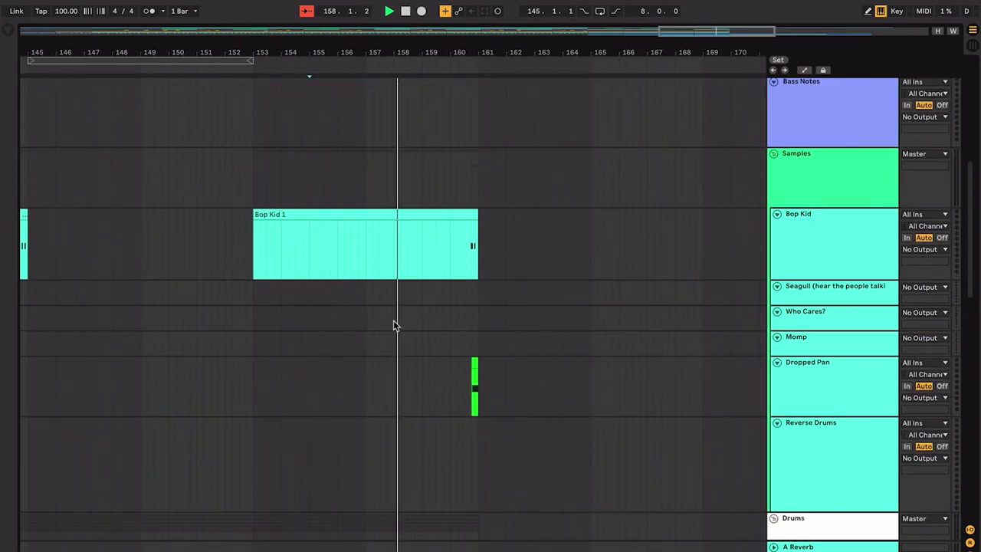
scroll(393, 326, "up", 5)
scroll(393, 322, "down", 2)
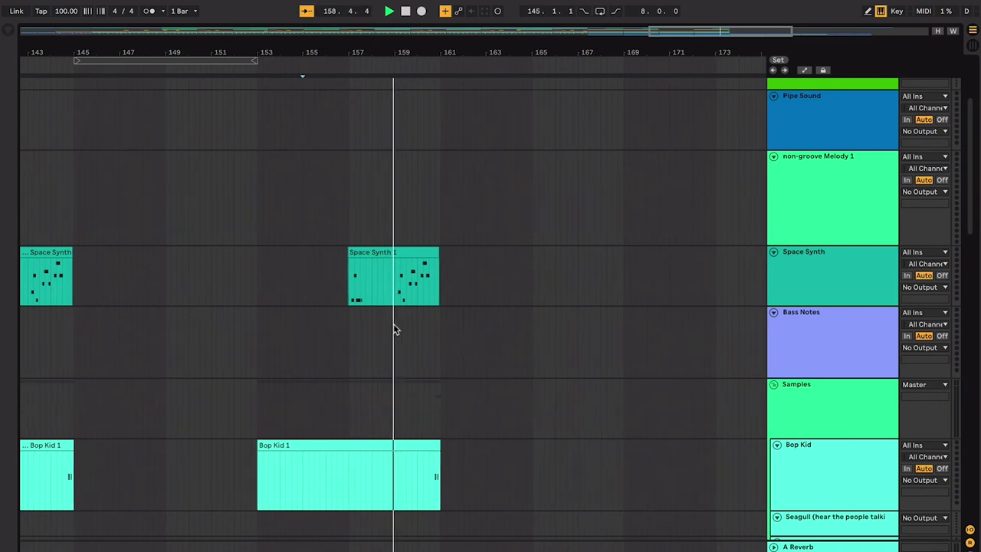
scroll(394, 324, "up", 5)
scroll(393, 323, "down", 2)
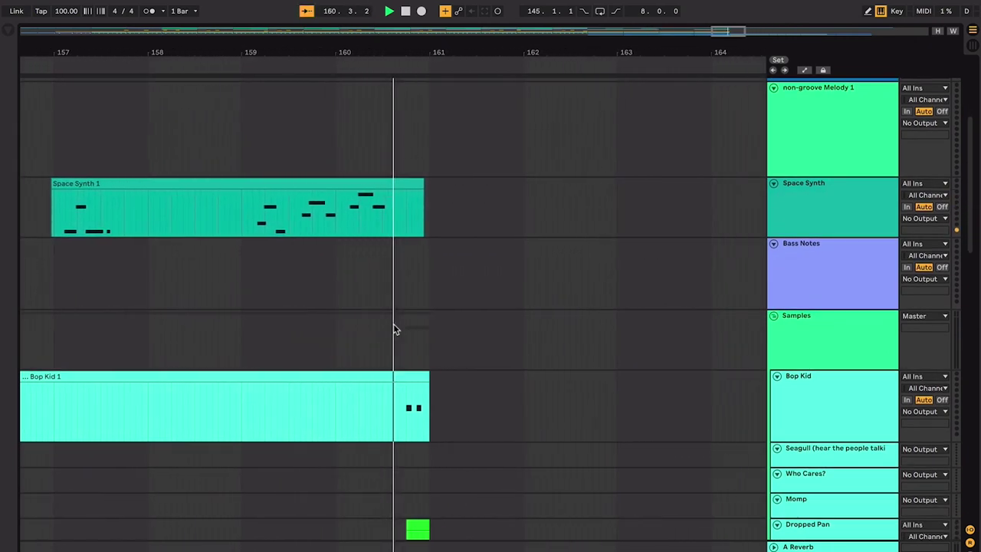
Step: Unfold the Weird Reverse Sample track in Part B, select its clip at bar 161 and stop playback
scroll(393, 323, "down", 10)
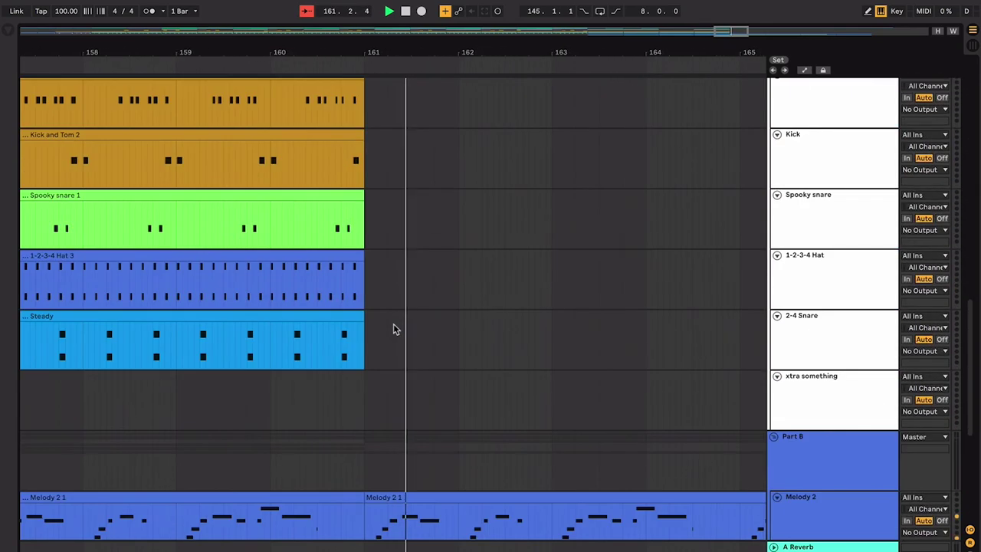
scroll(394, 325, "down", 8)
scroll(393, 323, "down", 3)
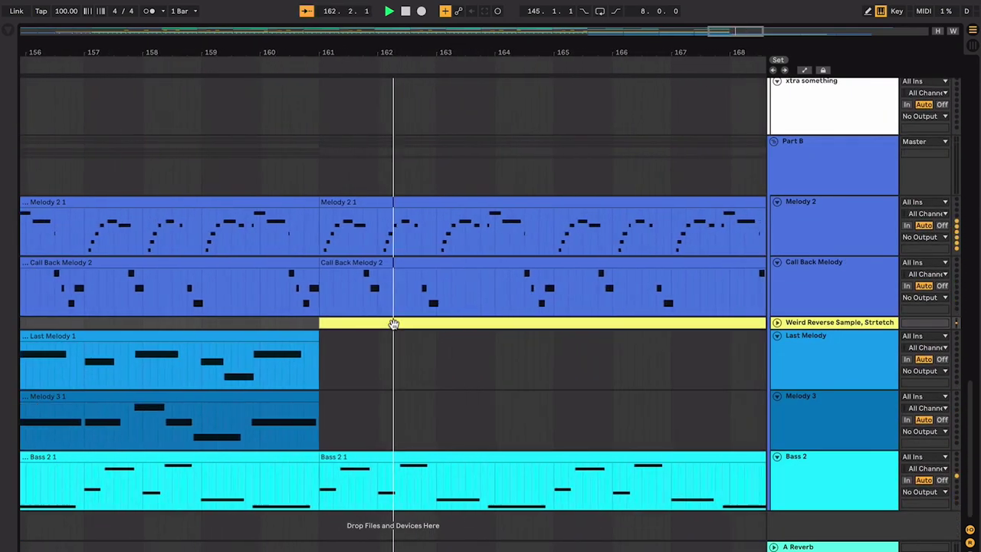
scroll(393, 323, "down", 5)
left_click(778, 323)
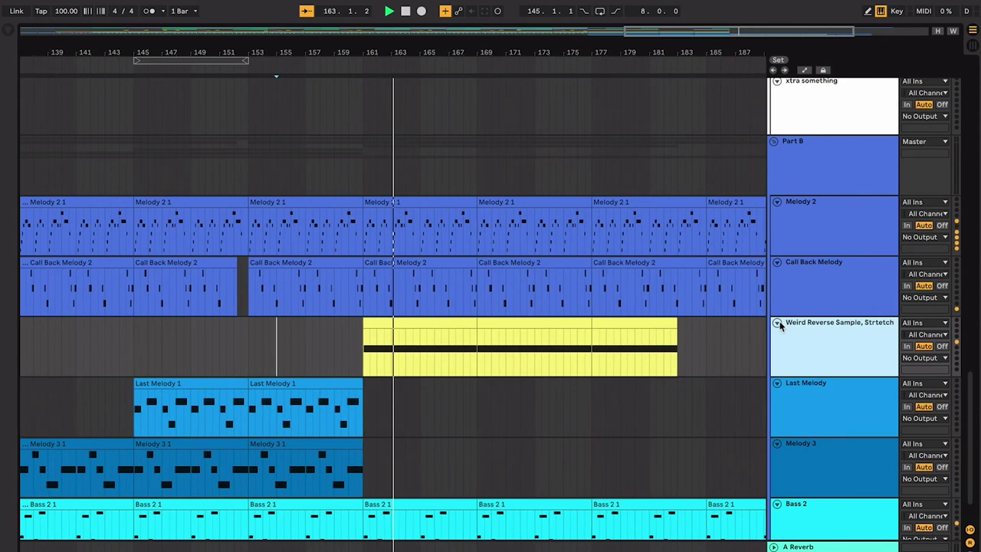
left_click(447, 325)
key("space")
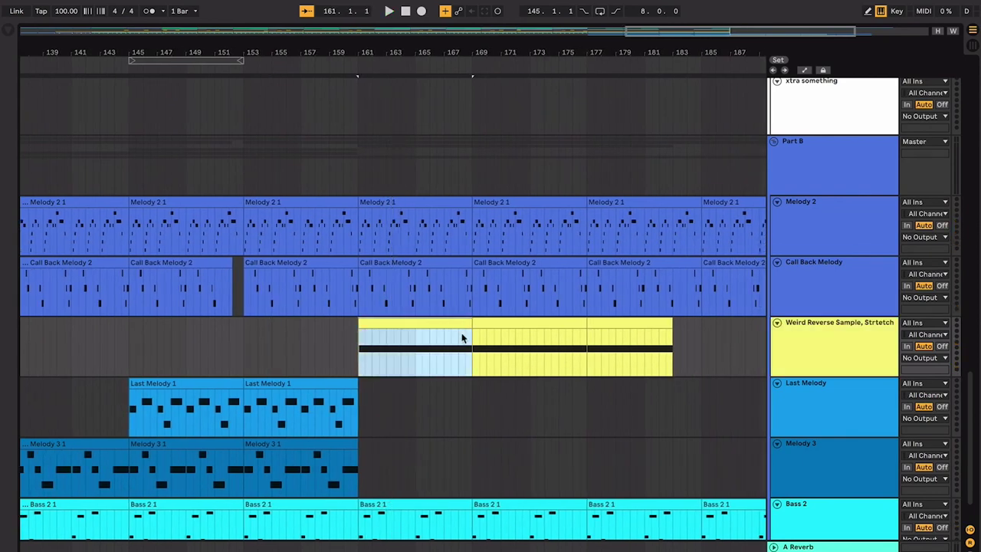
Step: Examine which Part B layers continue from bar 161 to bar 193, comparing them with the Happy Cycling waveform
left_click(836, 350)
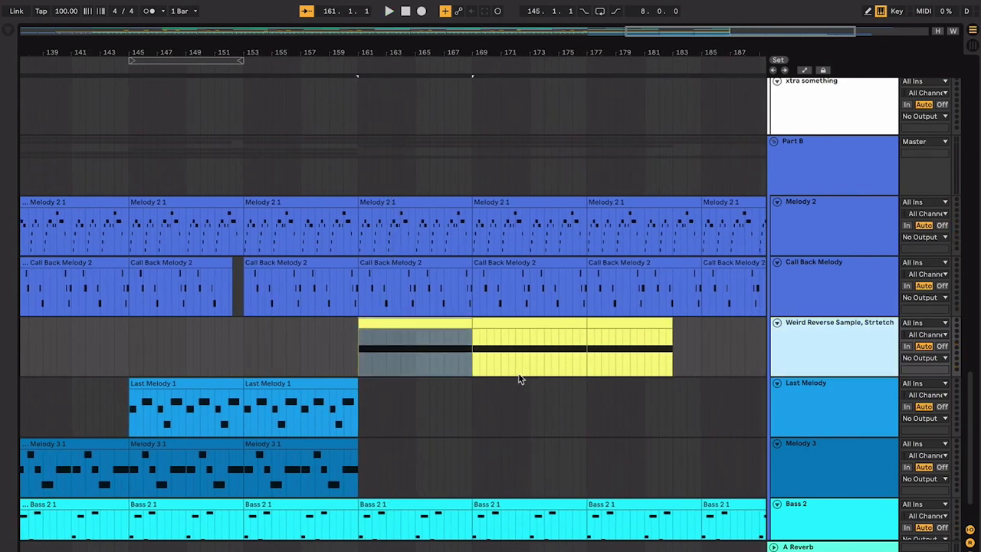
scroll(503, 376, "right", 3)
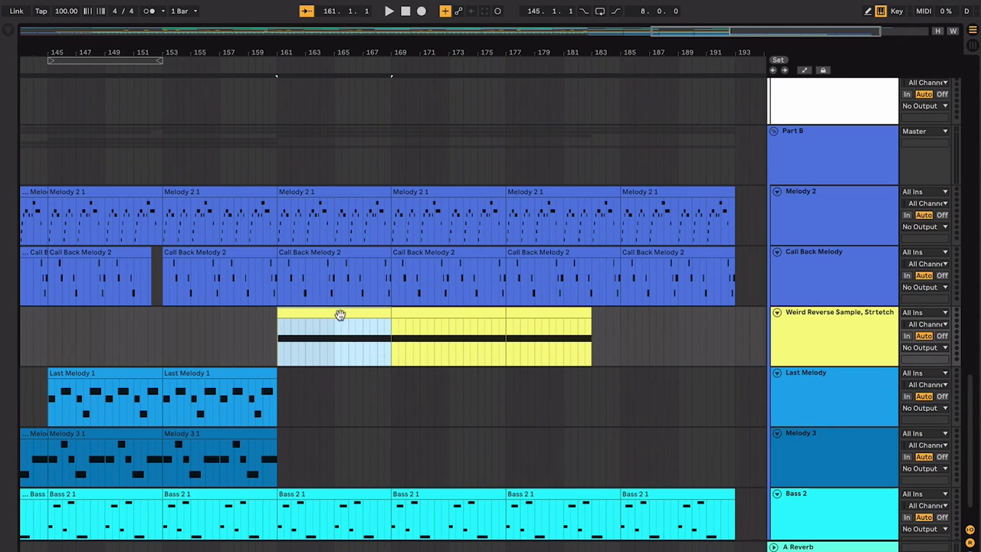
scroll(348, 317, "down", 2)
scroll(348, 317, "right", 1)
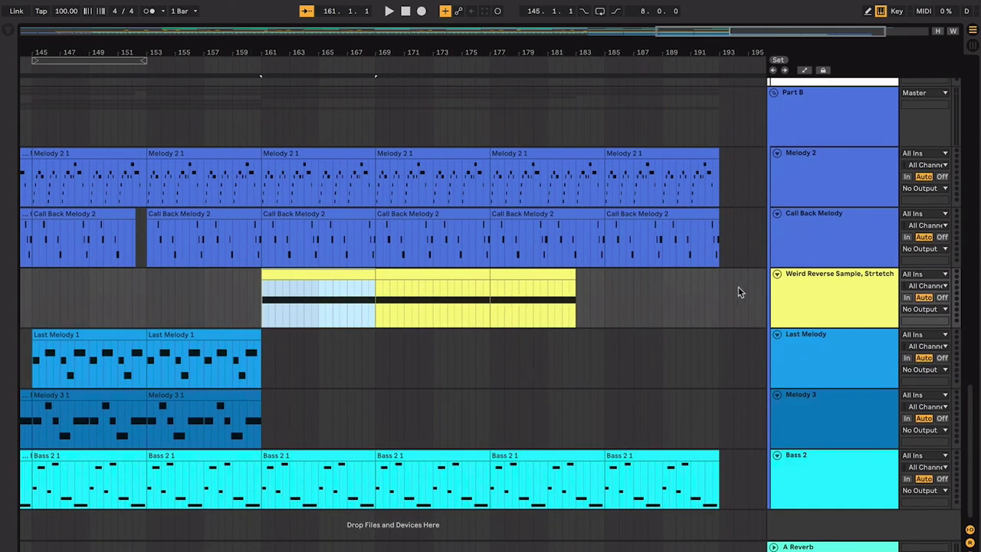
left_click(348, 154)
scroll(438, 199, "up", 15)
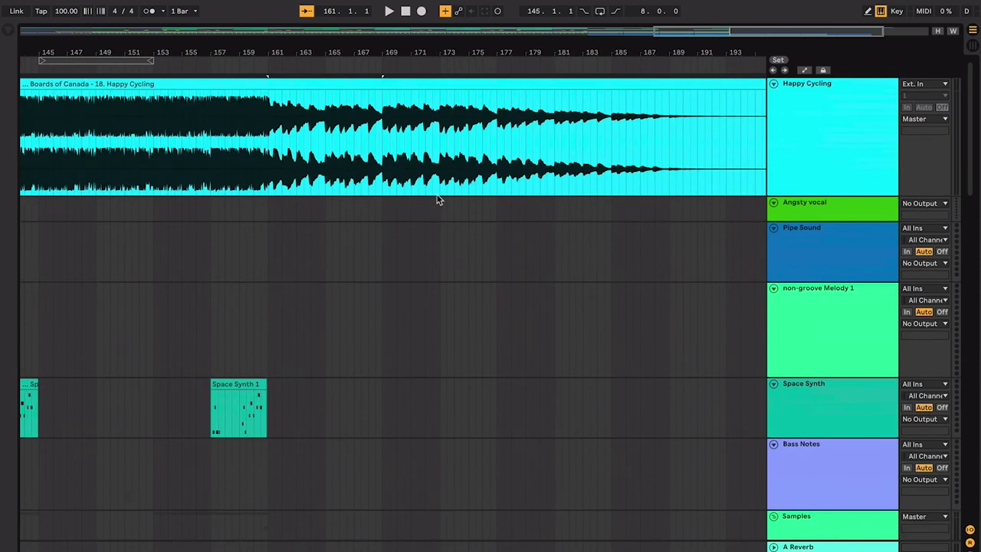
scroll(437, 199, "down", 15)
scroll(438, 200, "right", 1)
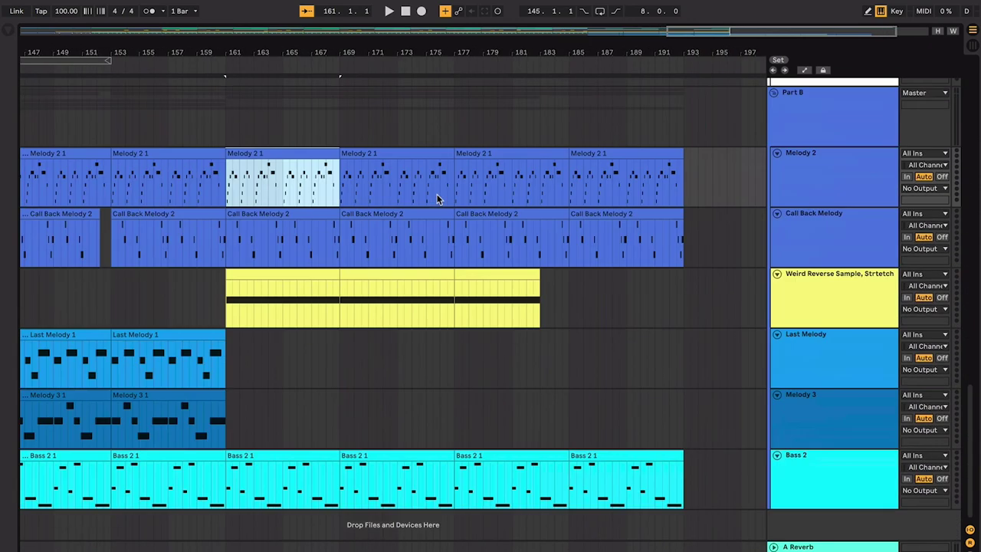
left_click(325, 219)
left_click(324, 214)
left_click(369, 439)
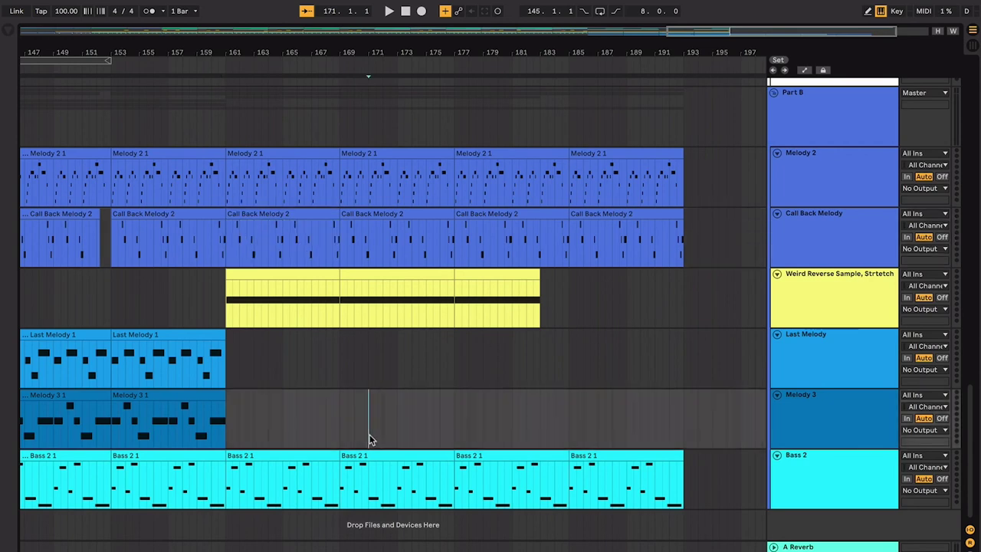
Step: Play from the Melody 2 clip at bar 161 and review the remaining Part B layers leading into bar 169
scroll(369, 439, "up", 8)
scroll(294, 388, "down", 1)
left_click(266, 315)
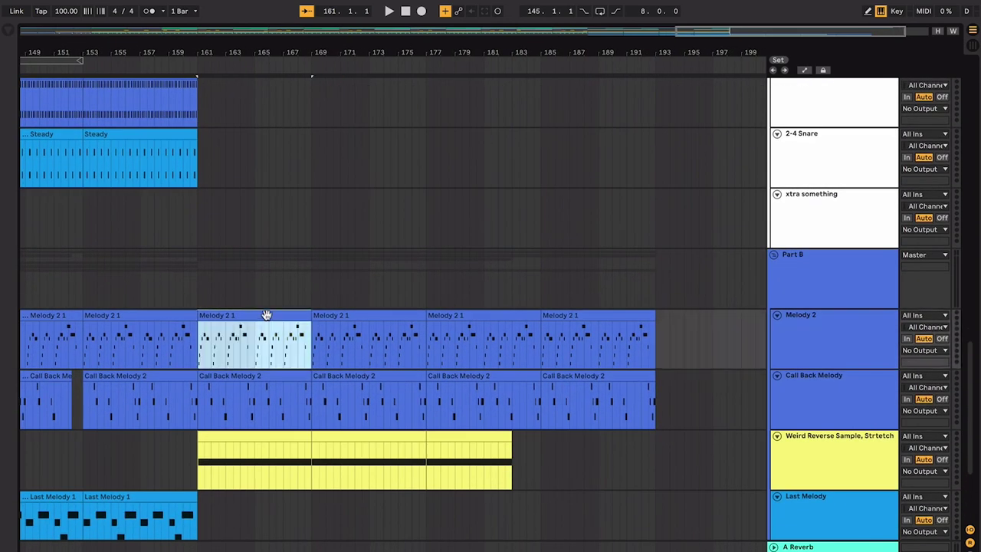
key("space")
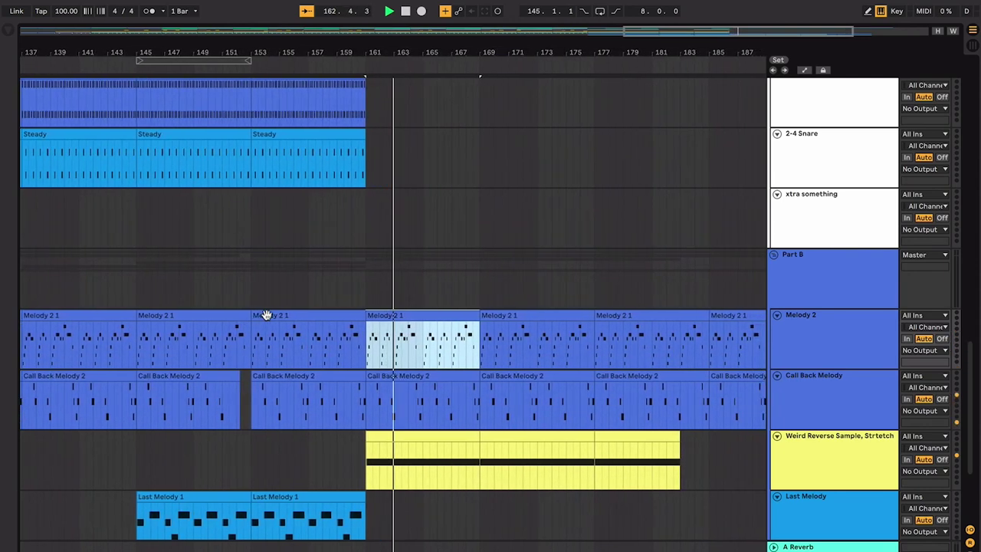
scroll(267, 315, "up", 6)
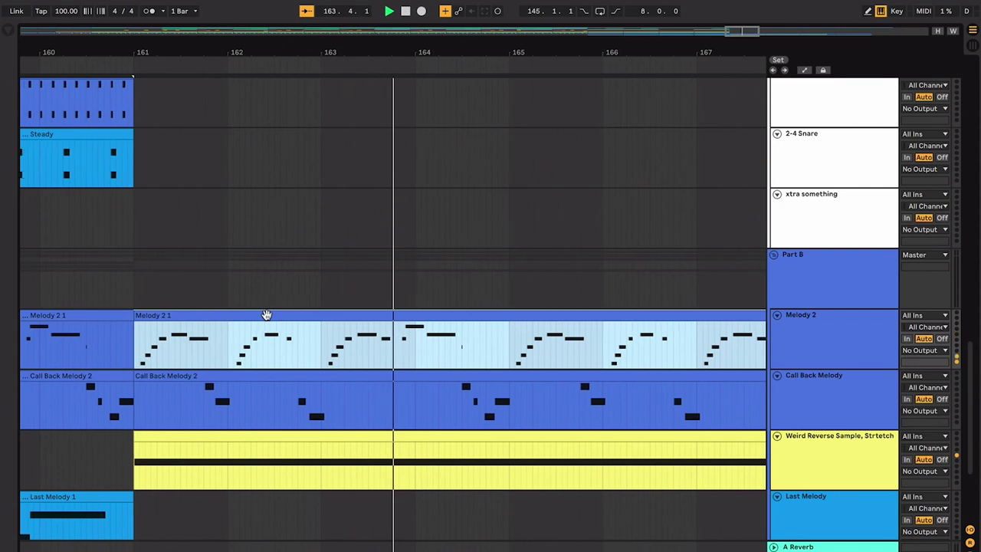
scroll(267, 319, "down", 3)
scroll(267, 319, "down", 1)
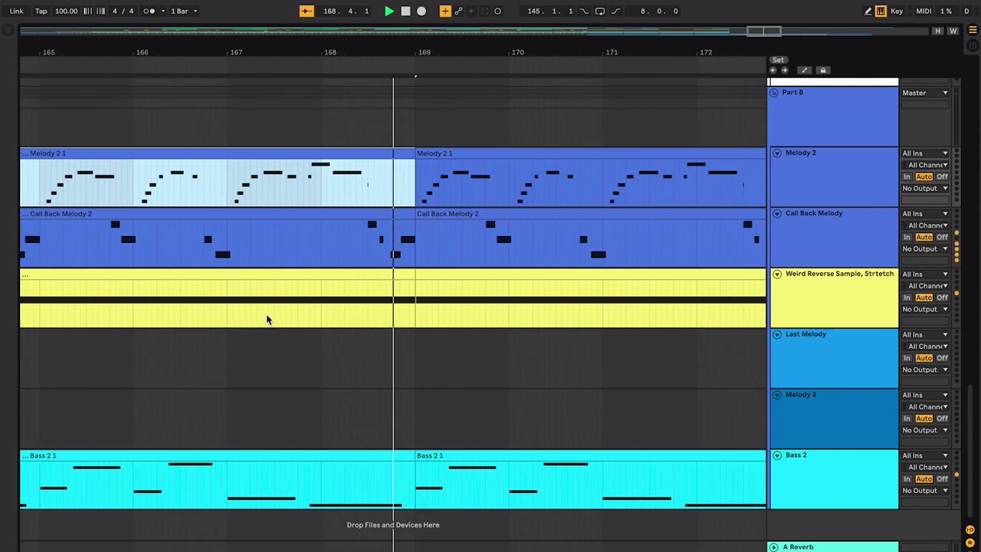
Step: Split the Call Back Melody clip in bar 168 and delete its closing notes up to bar 169
left_click(288, 234)
key("super+e")
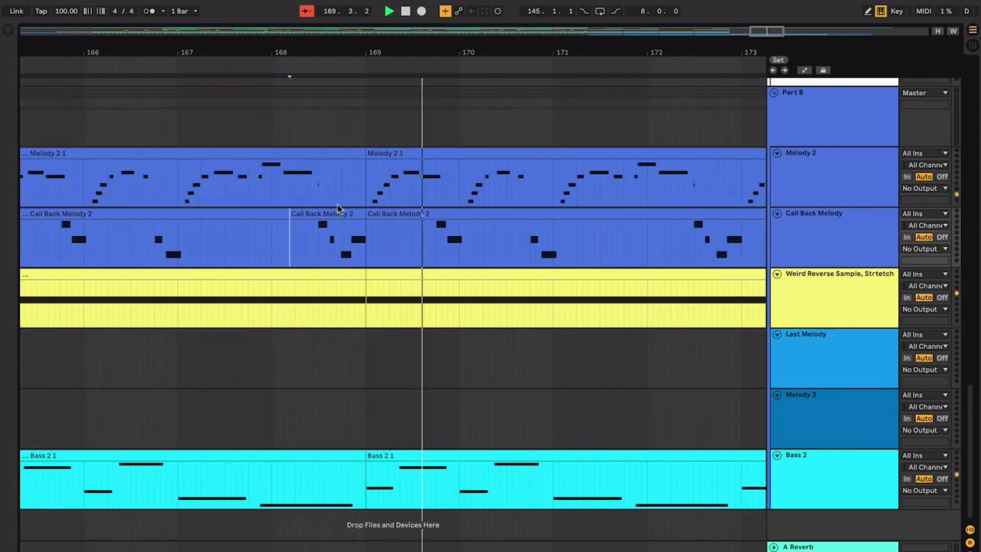
left_click(338, 210)
key("Delete")
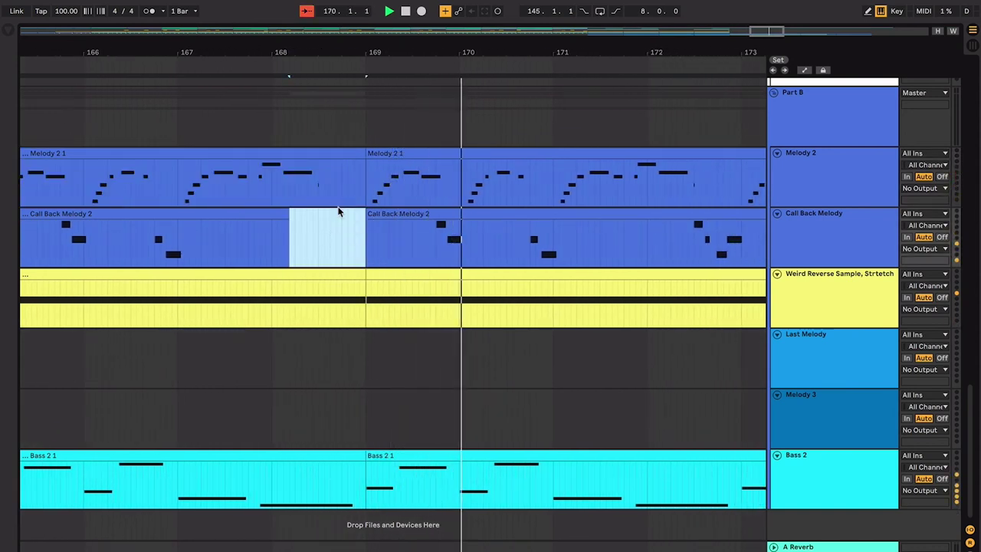
Step: Split the Call Back Melody clip within bar 172 and at bar 173, and select the short piece between the cuts
scroll(506, 241, "right", 1)
left_click(522, 240)
key("super+e")
left_click(598, 236)
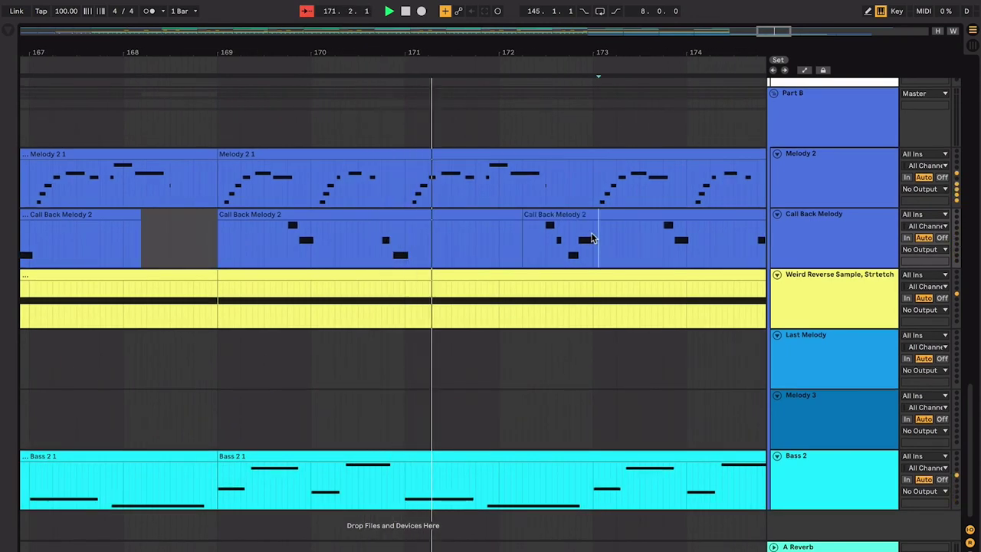
left_click(593, 235)
key("super+e")
left_click(583, 215)
scroll(580, 215, "right", 1)
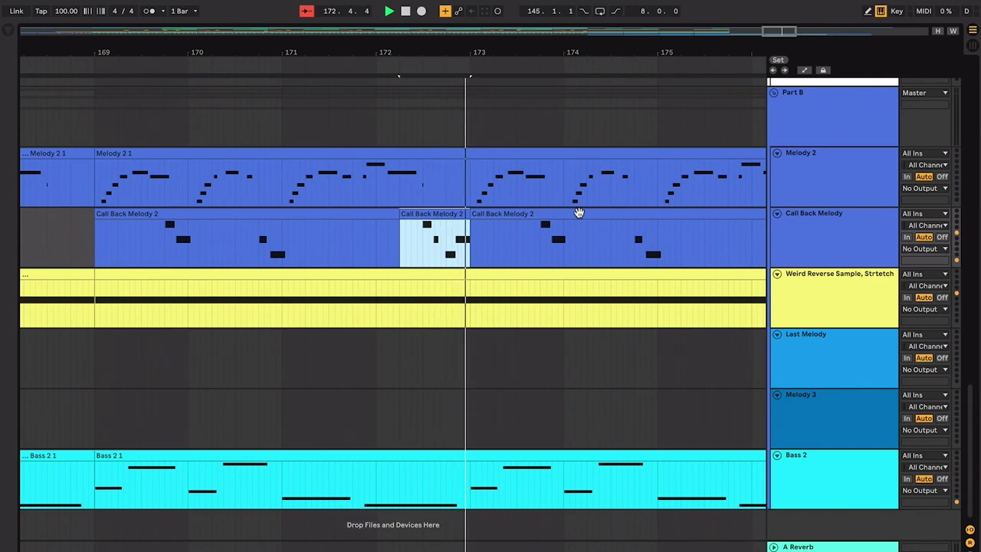
Step: Stop playback and consolidate the Call Back Melody clips from bar 161 to bar 177 into one clip
key("minus")
key("minus")
key("minus")
key("minus")
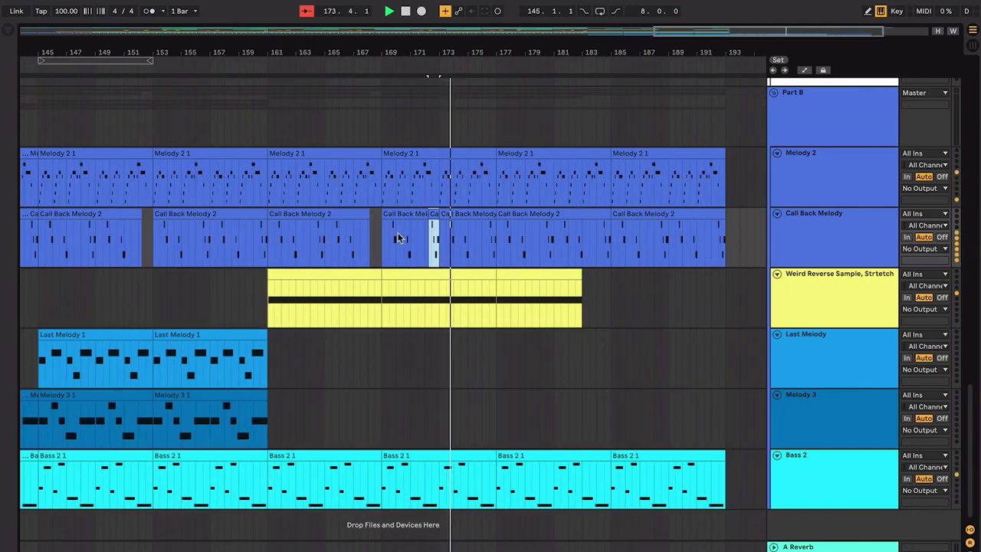
key("space")
left_click(348, 223, "shift")
left_click(339, 218, "shift")
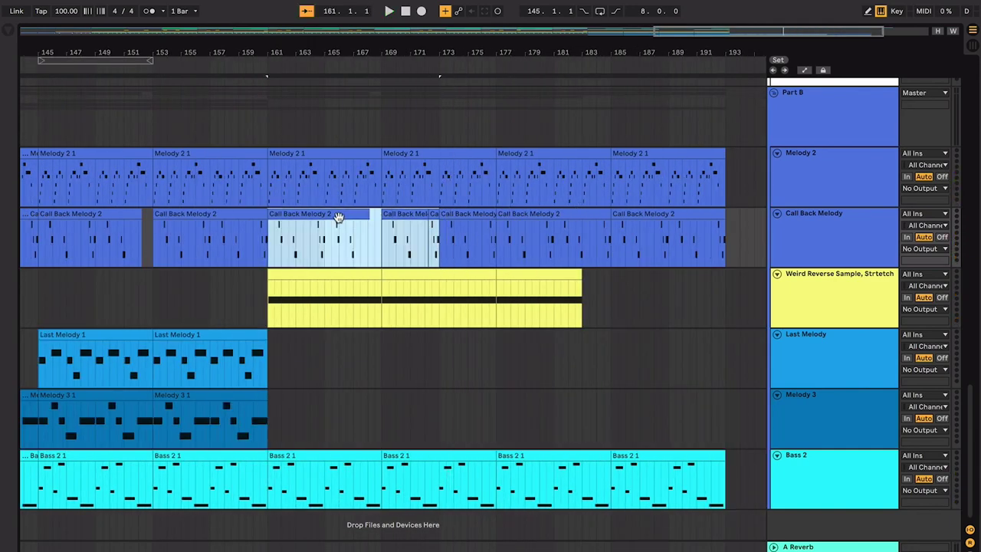
left_click(451, 219, "shift")
key("ctrl+j")
key("plus")
key("plus")
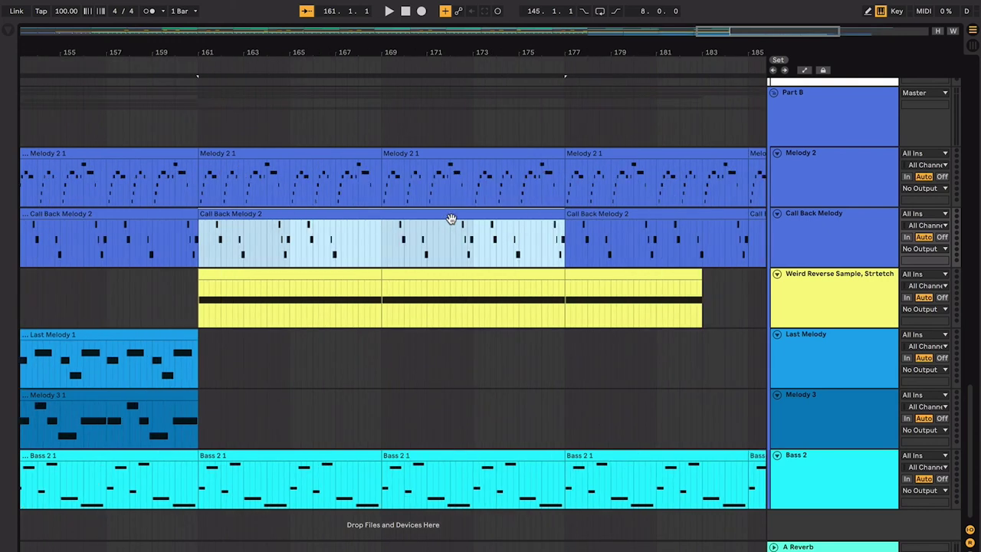
Step: Compare the Call Back Melody notes around bars 172 and 173 with the earlier phrases and the clip at bar 177
mouse_move(463, 236)
left_mouse_down()
mouse_move(489, 243)
mouse_move(477, 245)
left_mouse_up()
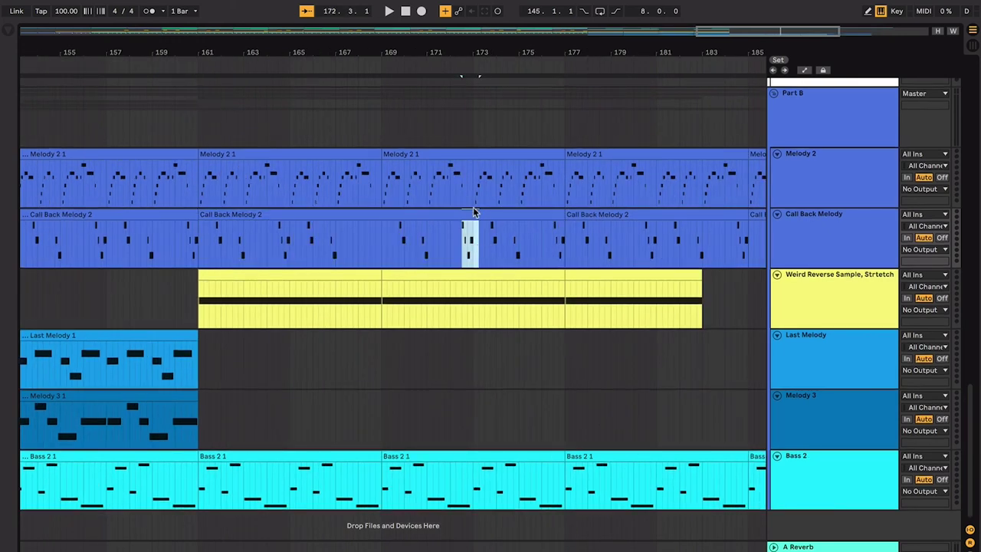
left_click_drag(473, 208, 456, 211)
left_click(464, 239)
scroll(469, 239, "left", 10)
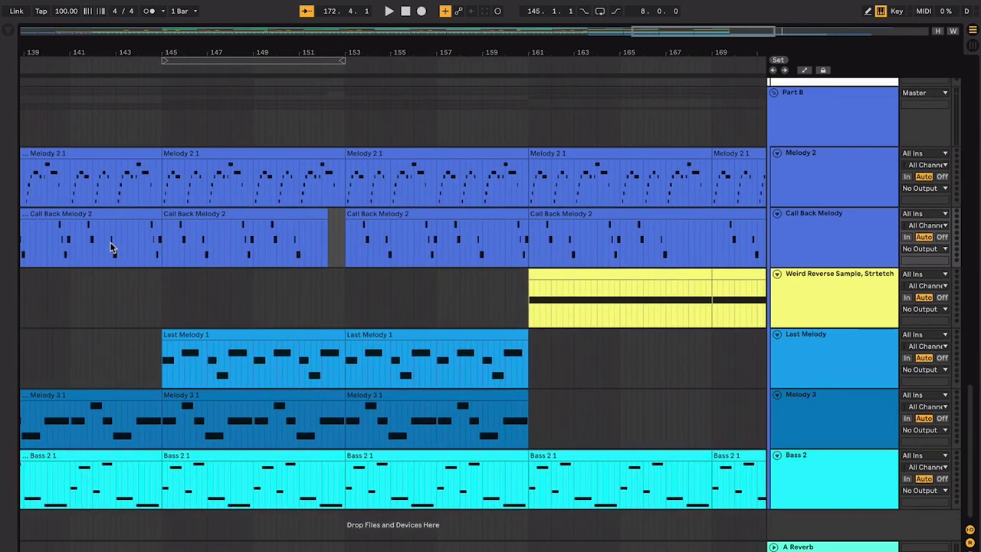
scroll(262, 246, "right", 10)
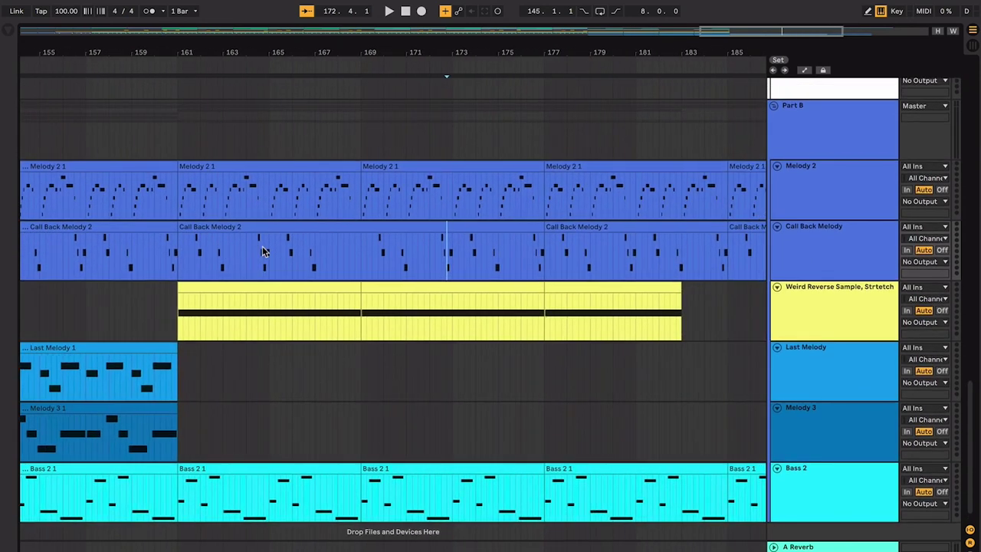
left_click(455, 227)
scroll(456, 234, "right", 2)
left_click(505, 238)
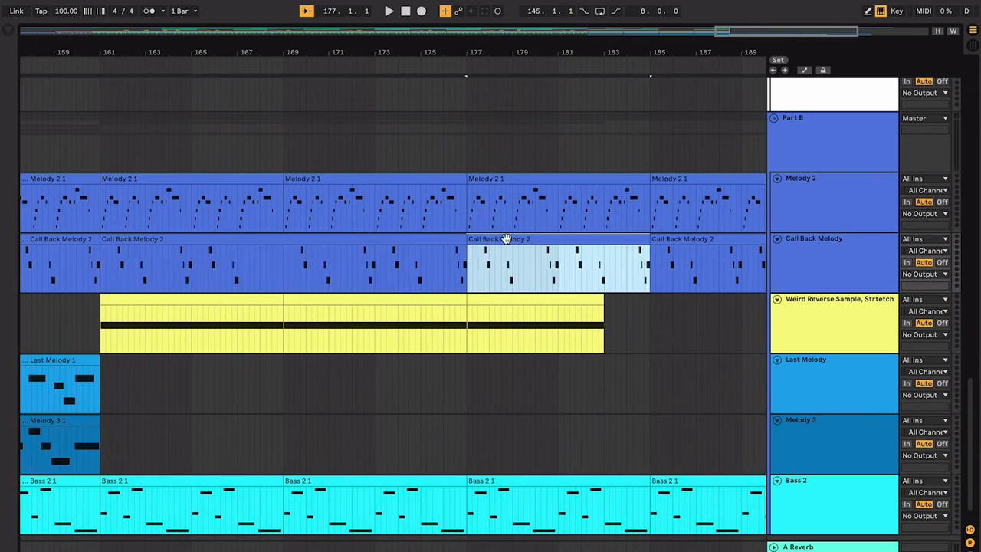
scroll(506, 241, "right", 2)
Step: Split the consolidated Call Back Melody clip at bars 173 and 169
left_click(505, 268)
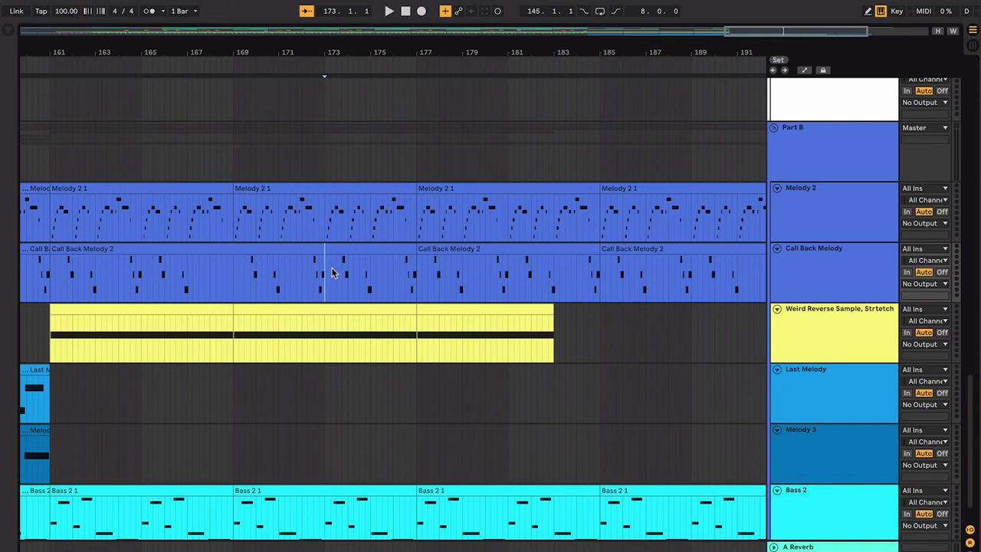
key("ctrl+e")
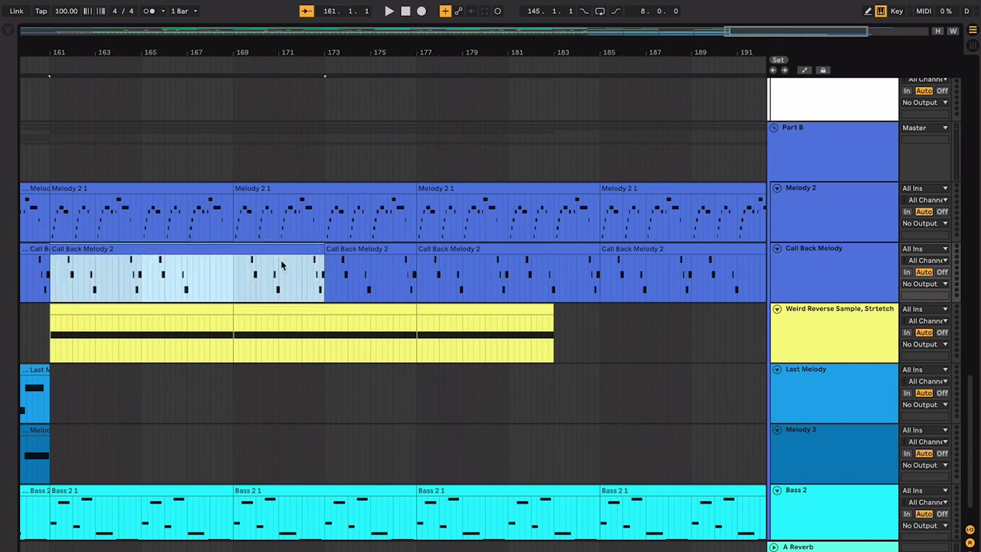
left_click(229, 283)
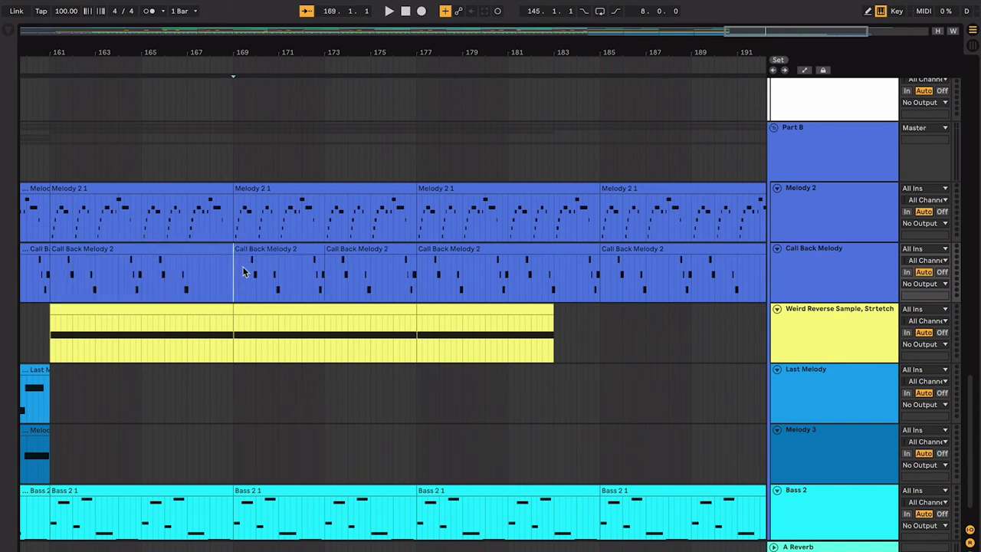
key("ctrl+e")
Step: Compare the two Call Back Melody pieces starting at bars 169 and 173, selecting both together
left_click(260, 254)
left_click(365, 250)
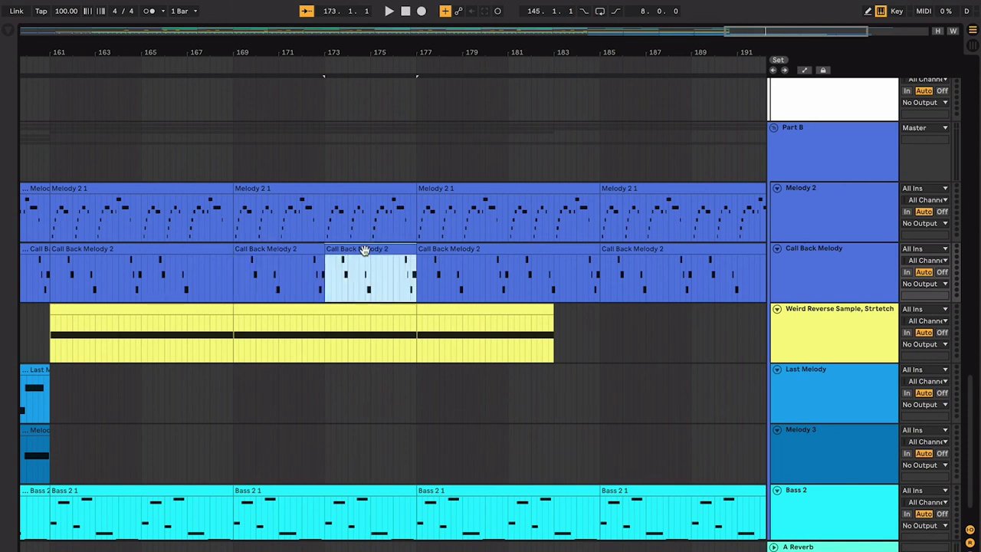
left_click(300, 252, "shift")
left_click(368, 252)
left_click(316, 254)
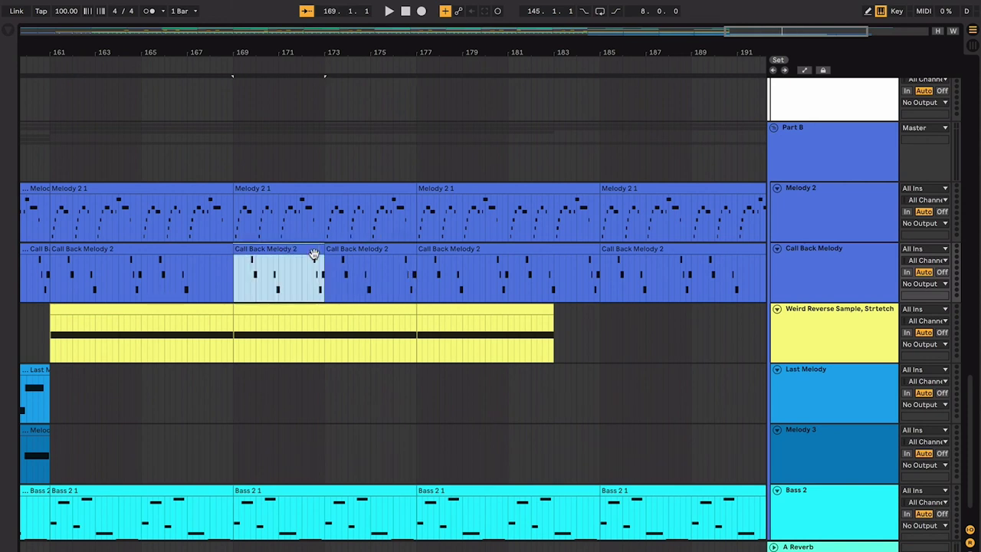
left_click(346, 253, "shift")
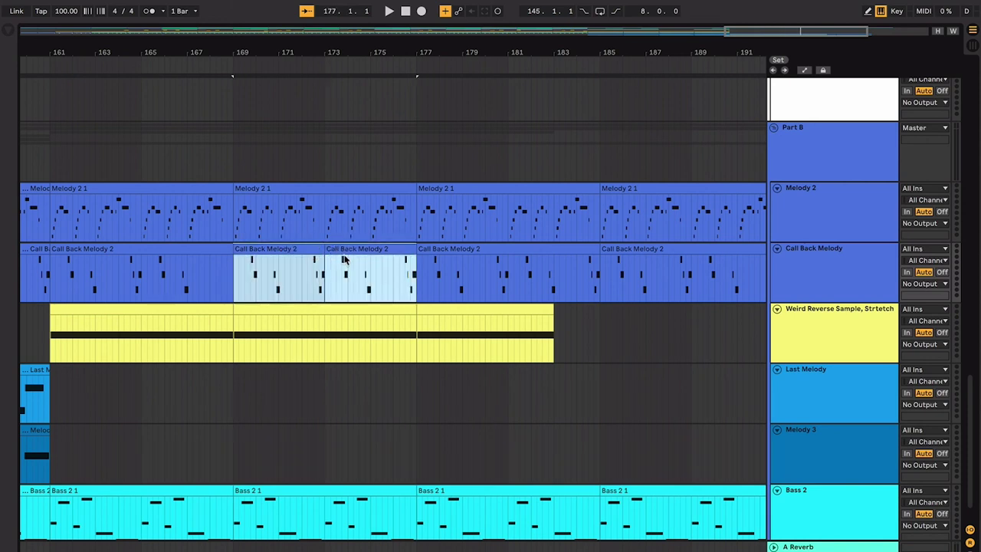
Step: Play from bar 181 on the Call Back Melody track to review the end of the Weird Reverse Sample
scroll(406, 268, "right", 3)
scroll(406, 269, "down", 1)
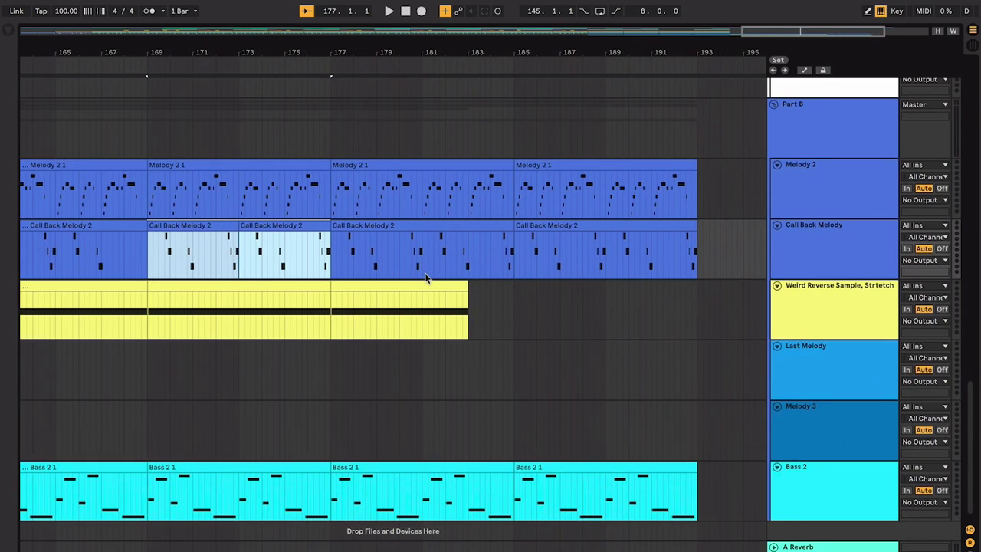
left_click(422, 267)
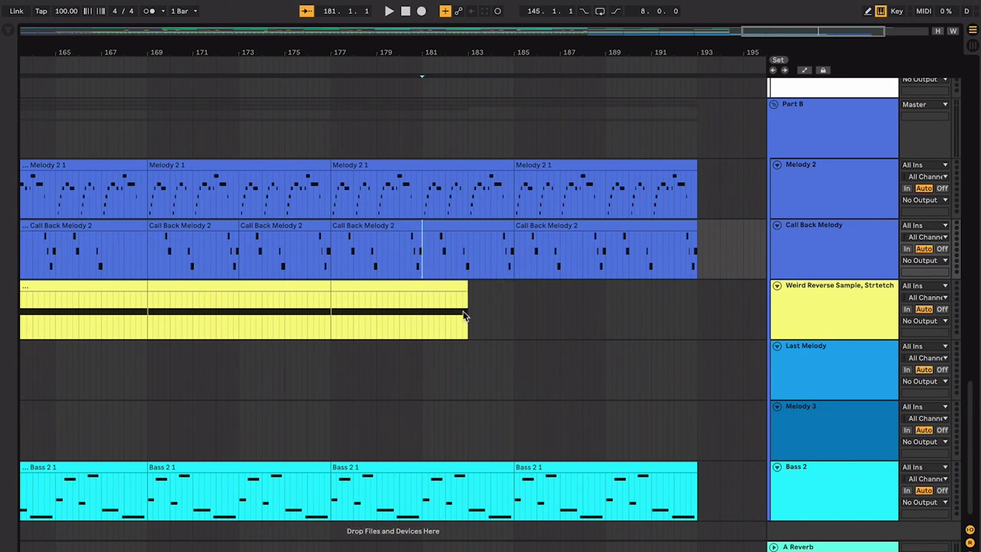
key("space")
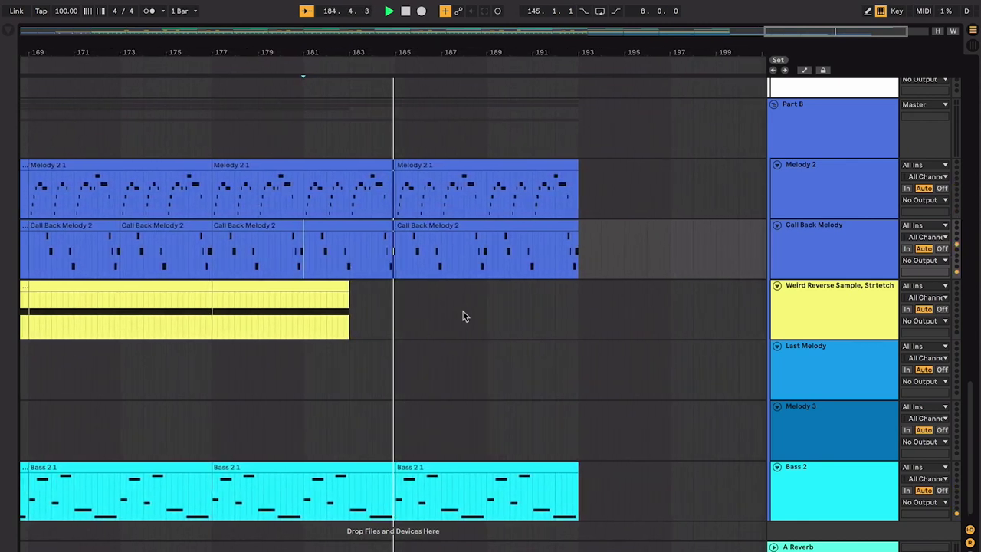
Step: Split the Call Back Melody clip at bar 184 and delete the part up to bar 185
left_click(359, 258)
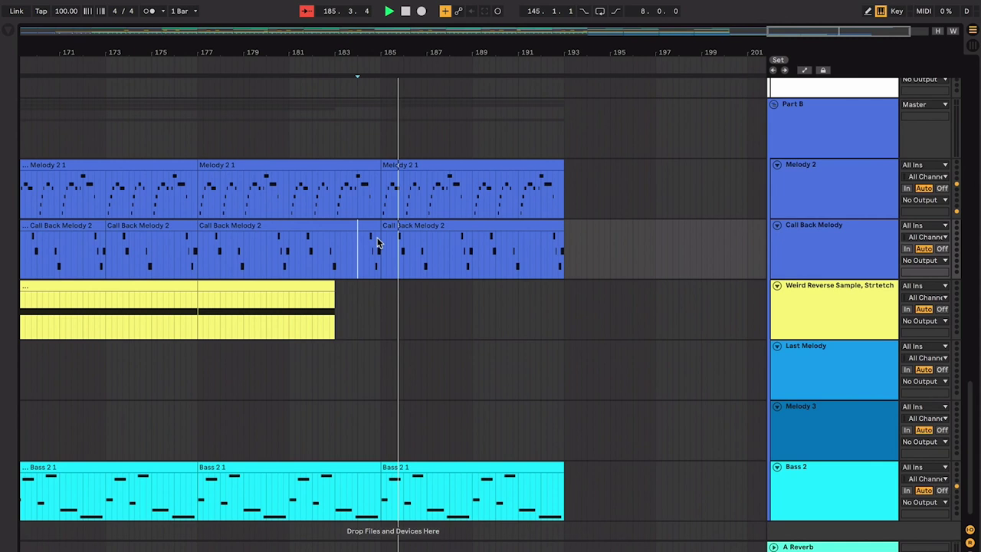
key("ctrl+e")
left_click(374, 223)
key("Delete")
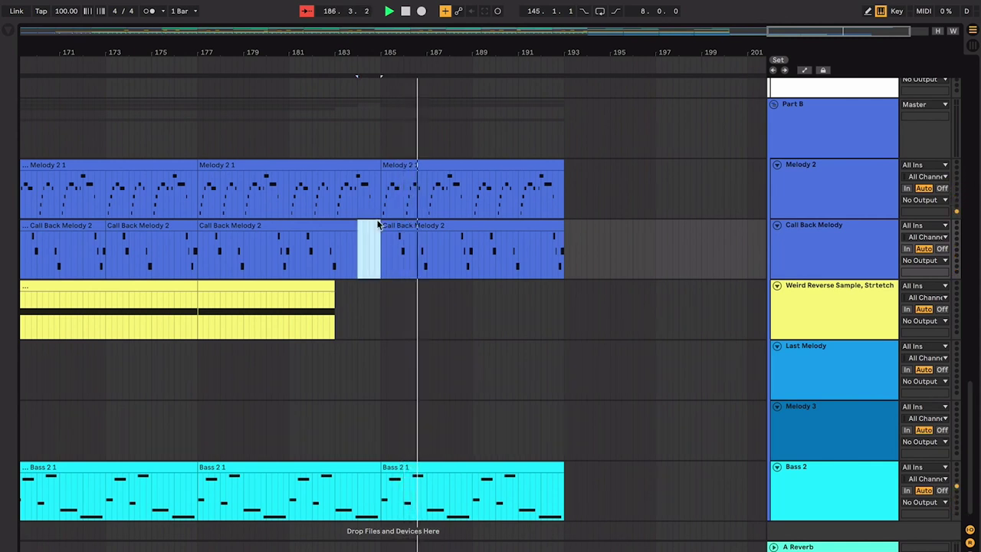
Step: Split the final Call Back Melody clip in bar 192 and delete its closing notes up to bar 193
left_click(549, 257)
key("ctrl+e")
left_click(551, 226)
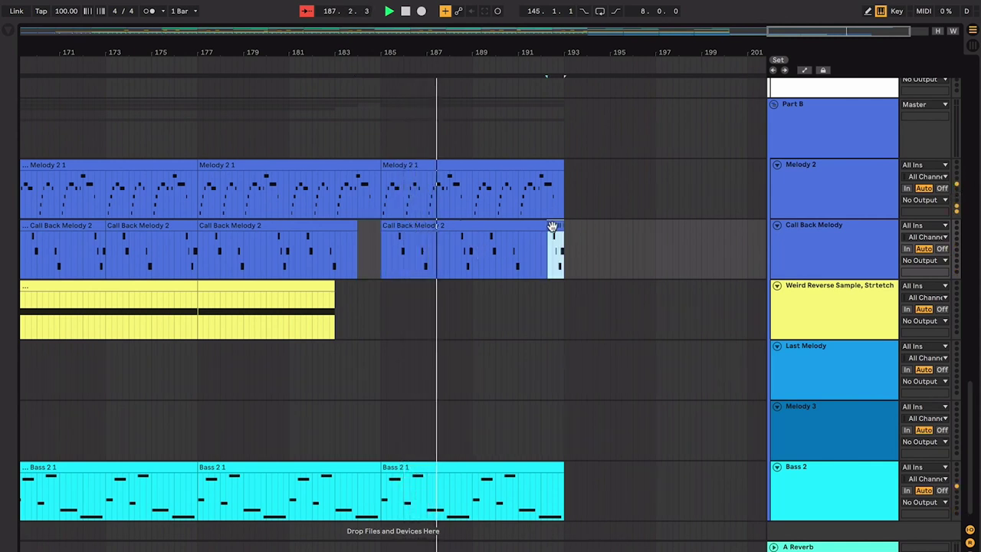
key("Delete")
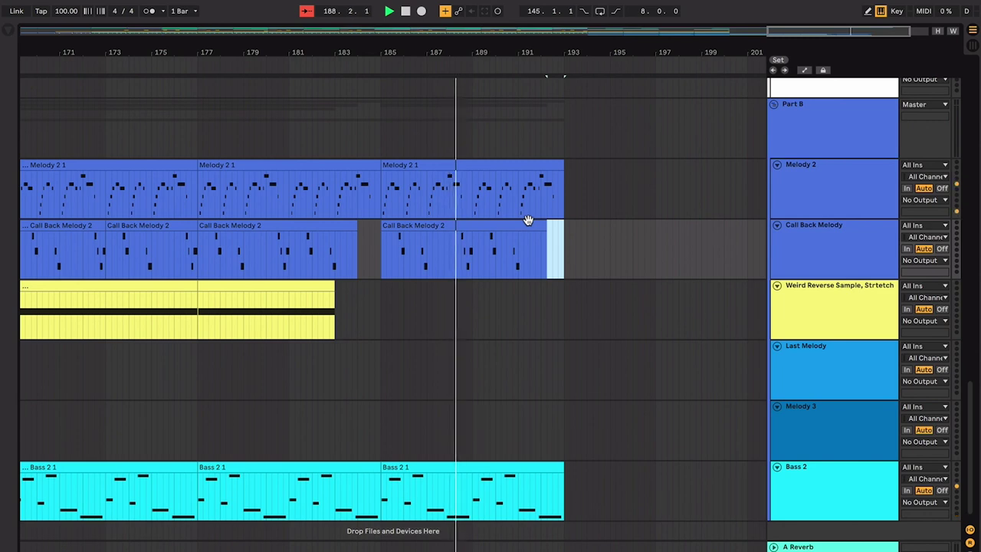
scroll(528, 220, "up", 2)
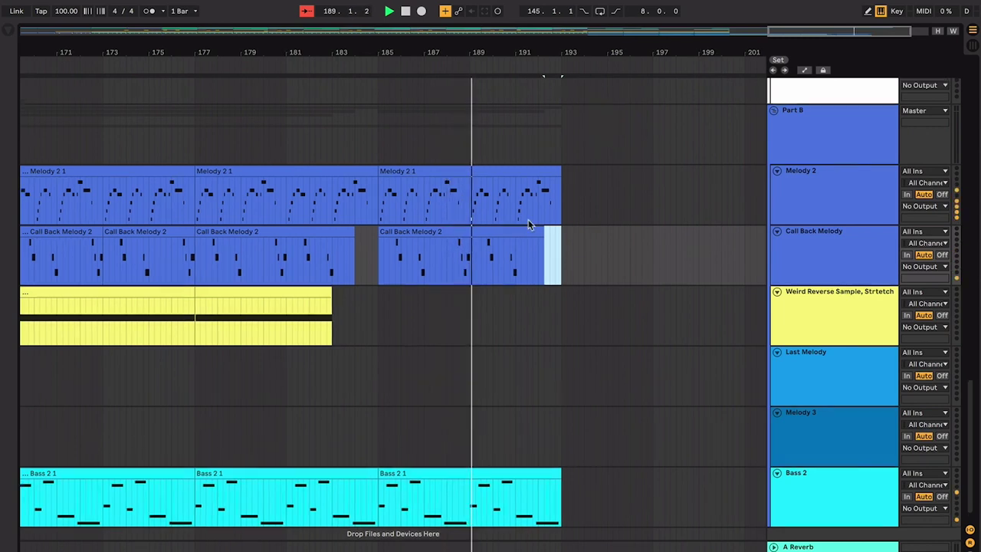
scroll(517, 278, "up", 1)
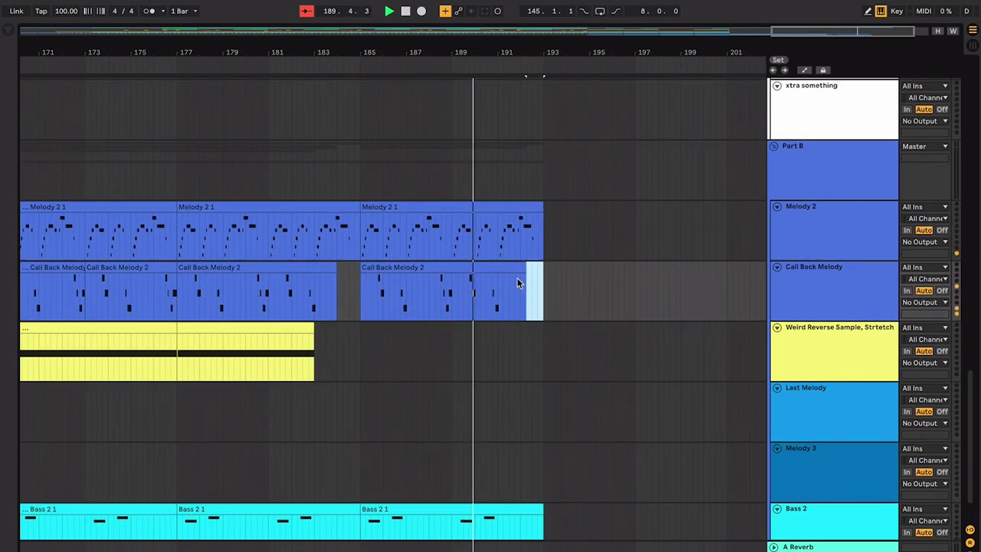